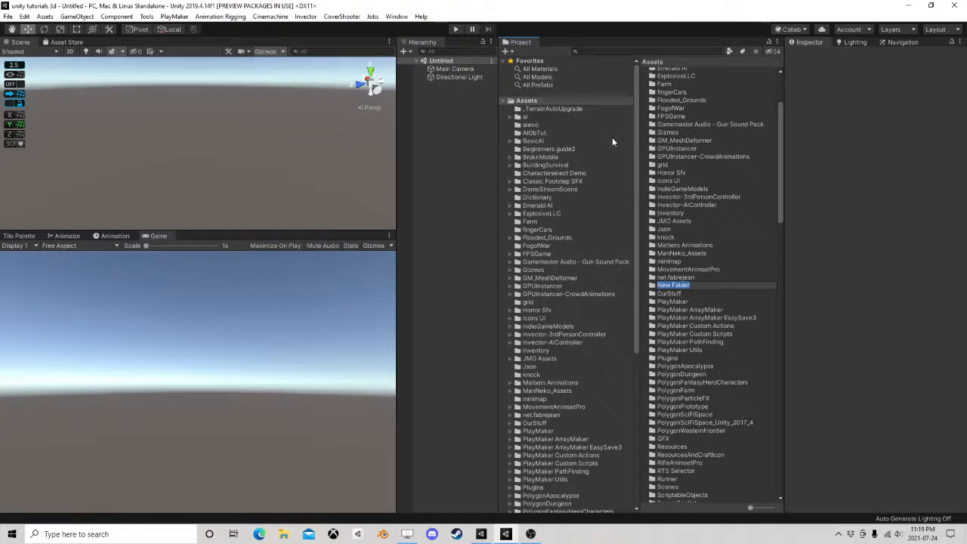
Name the new folder in Assets BouncingBalls and open it
text(BouncingBalls)
key(Return)
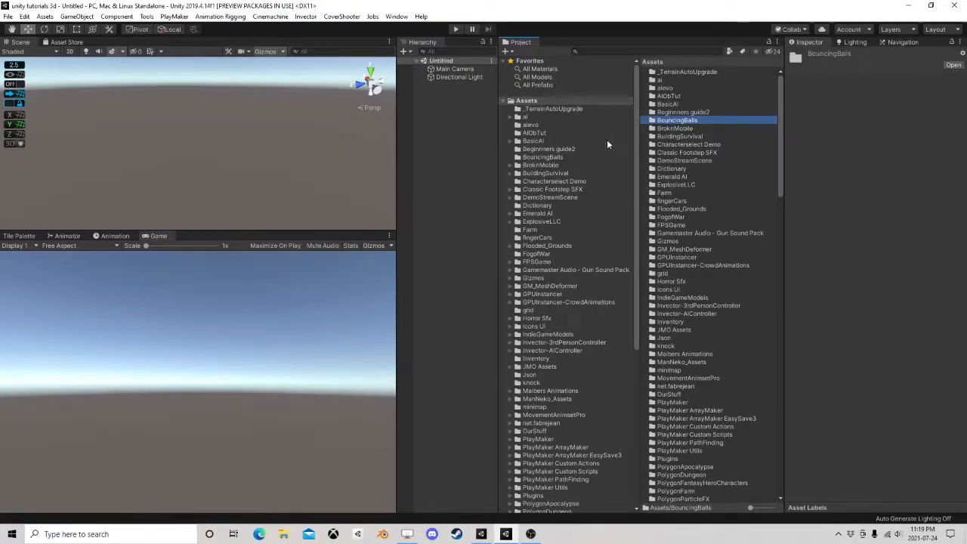
click(540, 157)
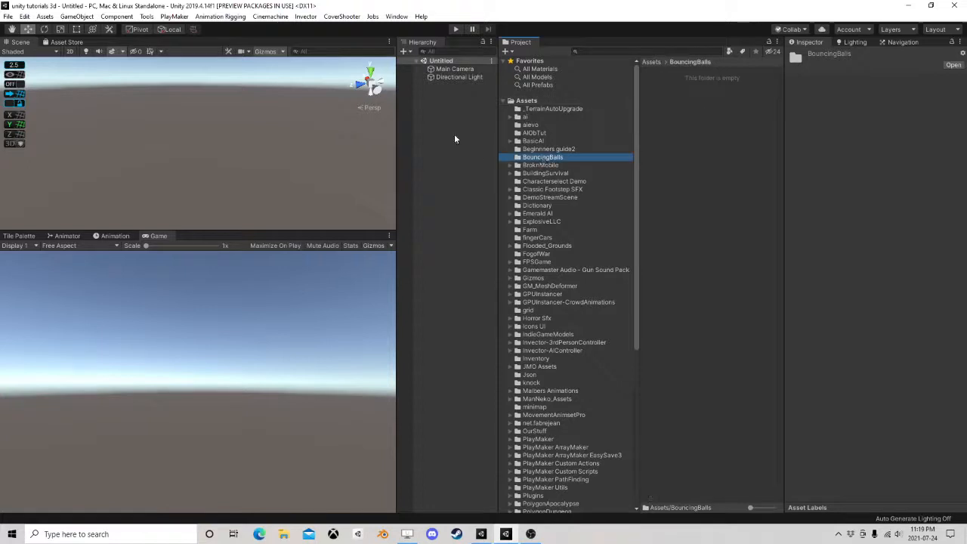
Rearrange the editor layout by enlarging the Scene view and widening the Hierarchy at the Project browser's expense
drag(292, 230, 294, 375)
drag(398, 221, 527, 225)
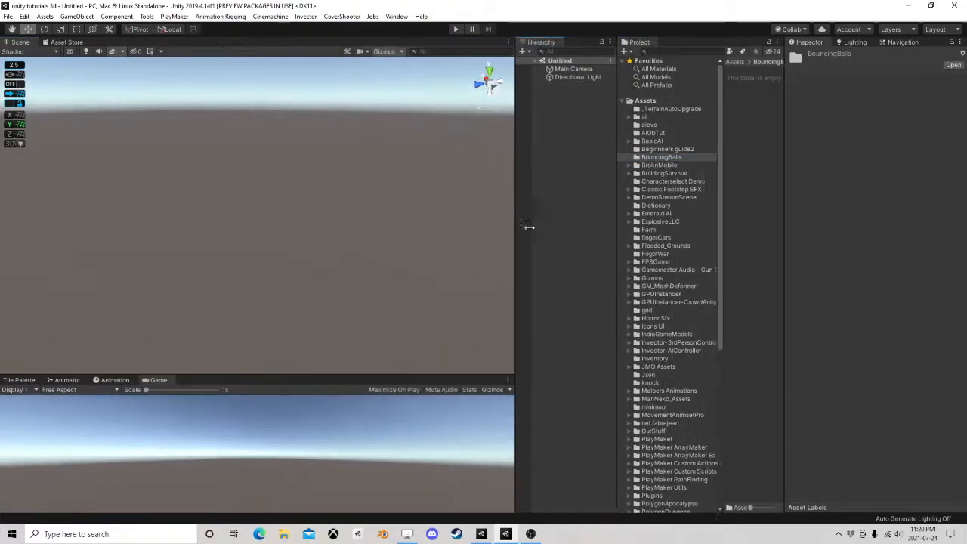
right_drag(354, 239, 309, 246)
middle_drag(310, 245, 374, 232)
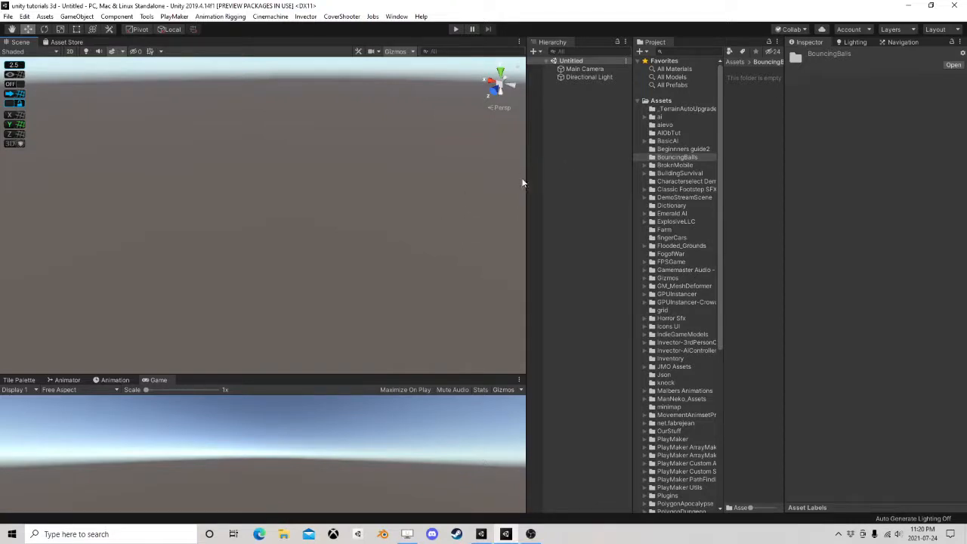
drag(524, 180, 461, 189)
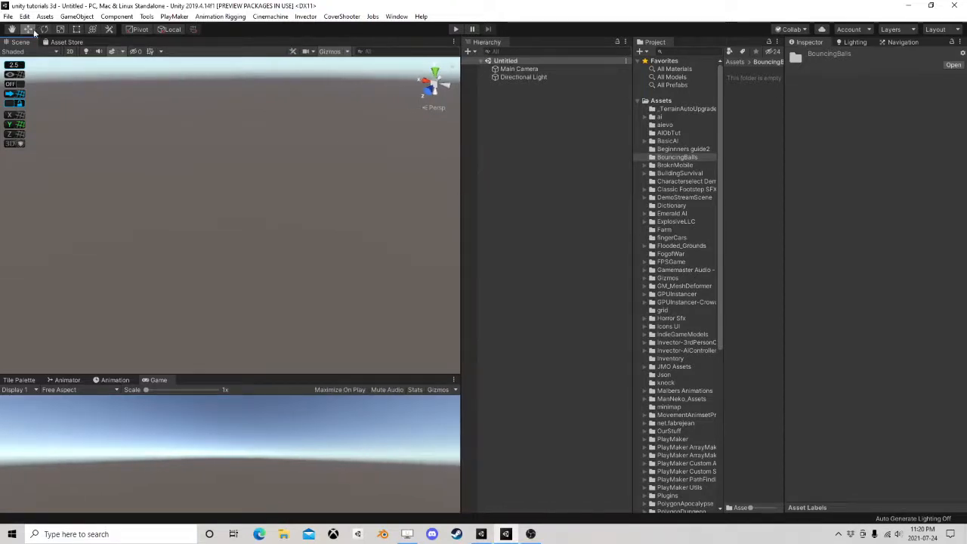
Add a 3D plane to the scene as the ground
click(115, 16)
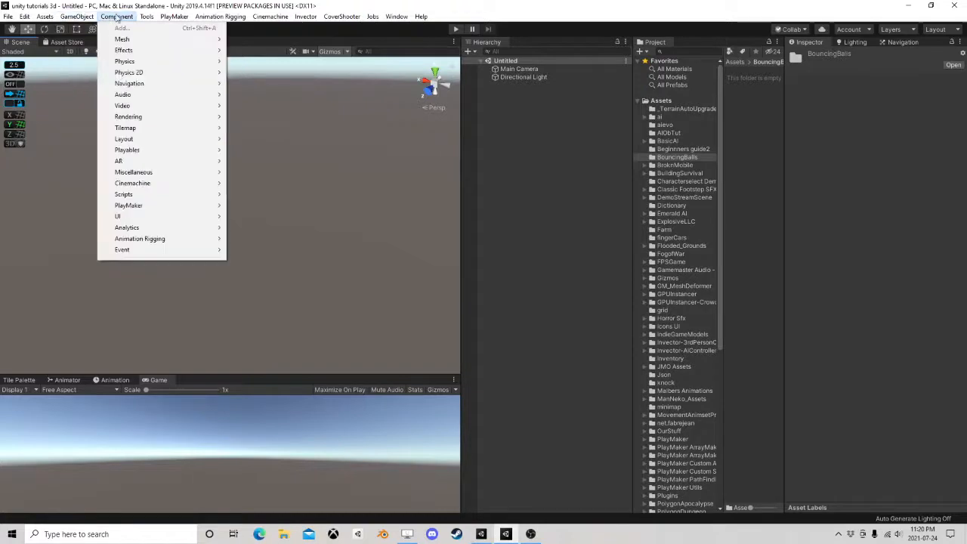
mouse_move(76, 16)
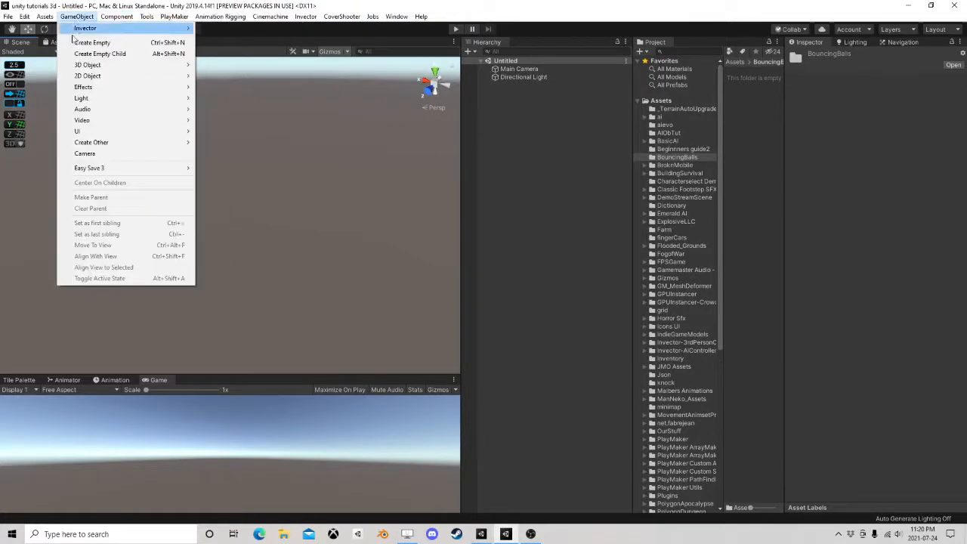
mouse_move(85, 68)
click(227, 110)
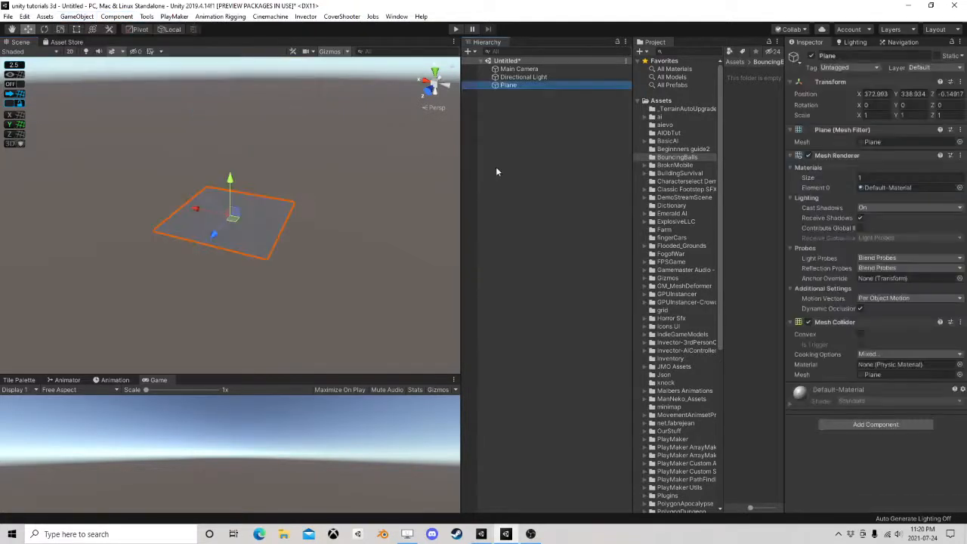
Set the plane's scale to 5 on both X and Z
click(865, 115)
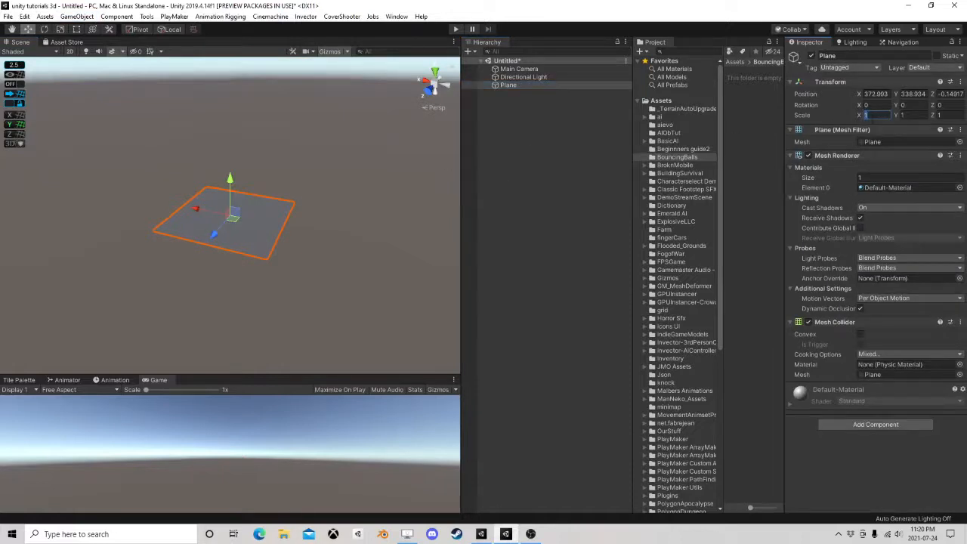
text(5)
key(Tab)
key(Tab)
text(5)
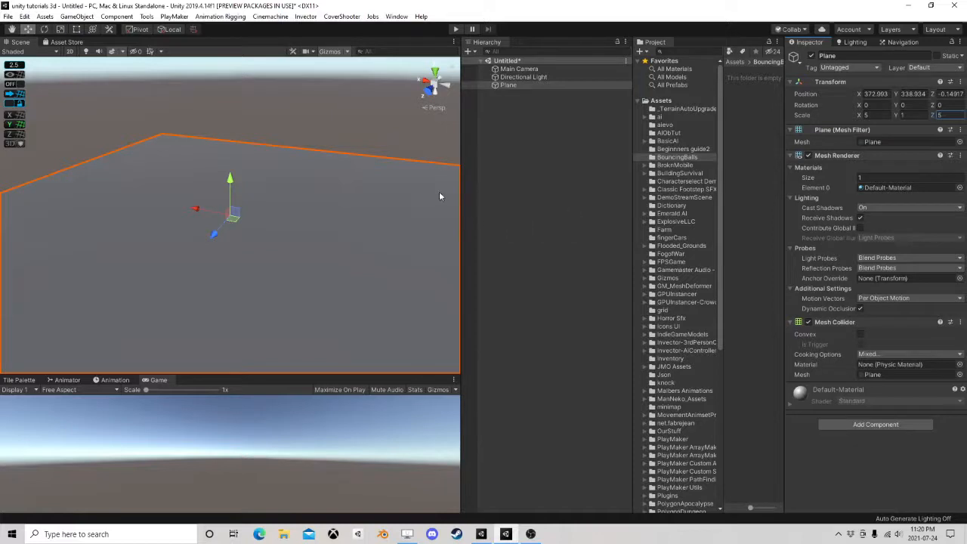
Add a 3D sphere to the scene and raise it above the plane to a Y position of about 340.59
scroll(315, 187, up, 5)
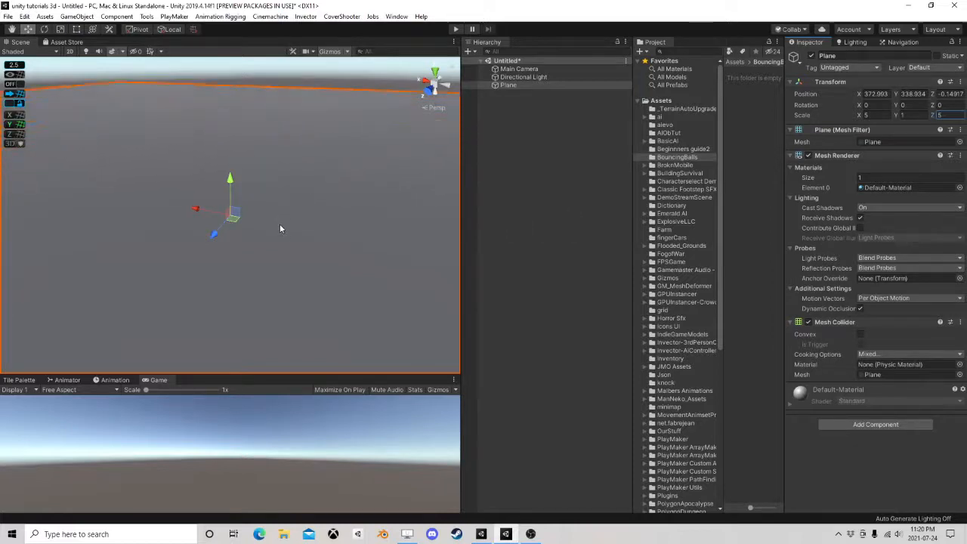
scroll(271, 226, up, 4)
right_drag(263, 228, 291, 206)
scroll(291, 205, down, 5)
middle_drag(291, 205, 251, 245)
right_drag(348, 172, 321, 210)
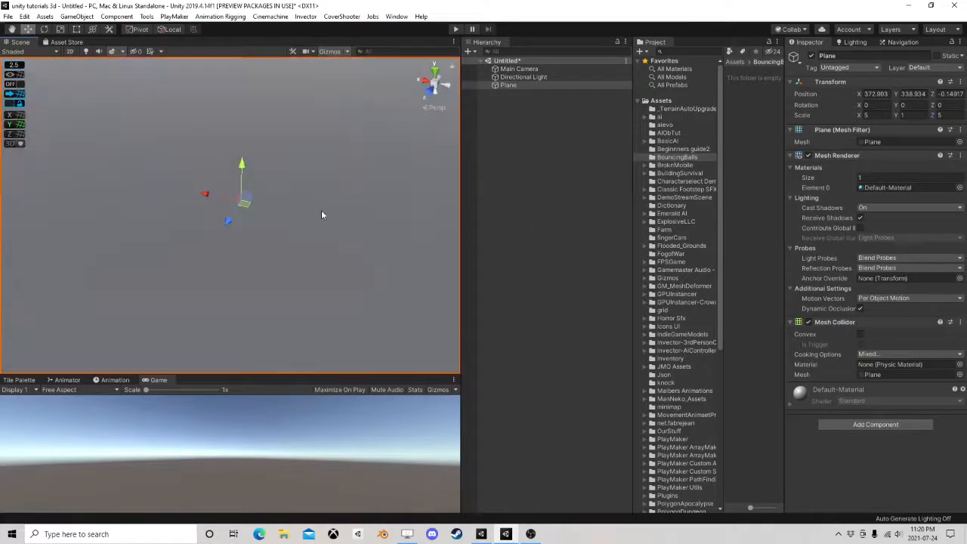
click(537, 135)
right_click(504, 129)
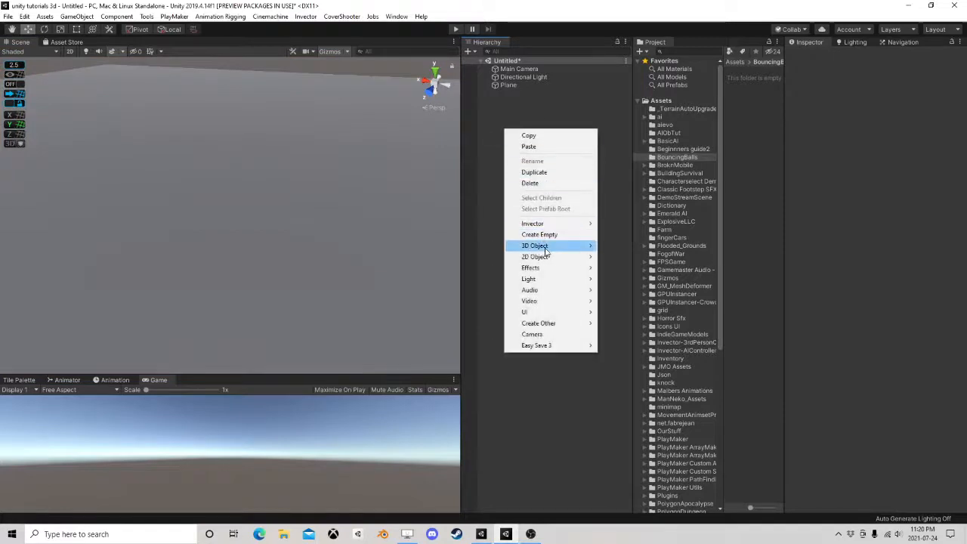
mouse_move(545, 252)
click(614, 255)
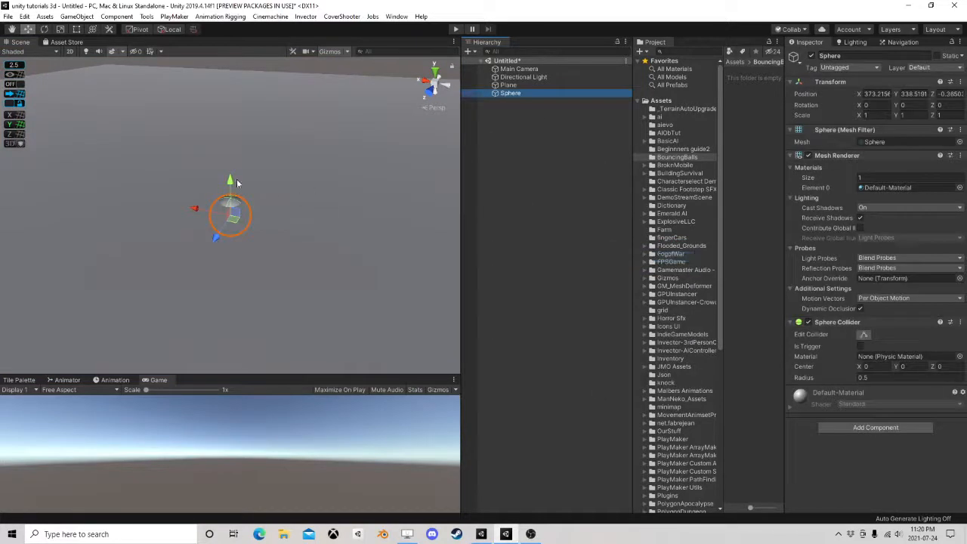
drag(236, 183, 266, 115)
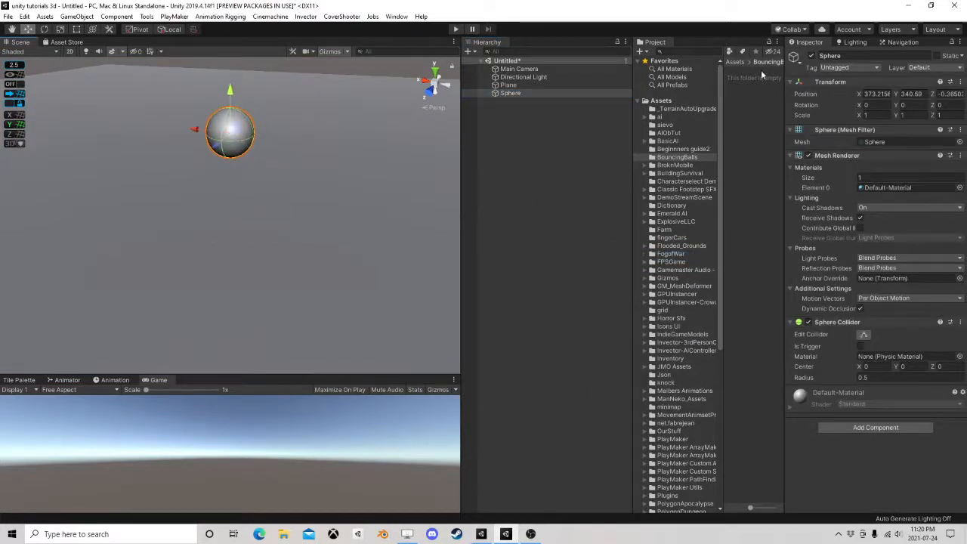
click(517, 93)
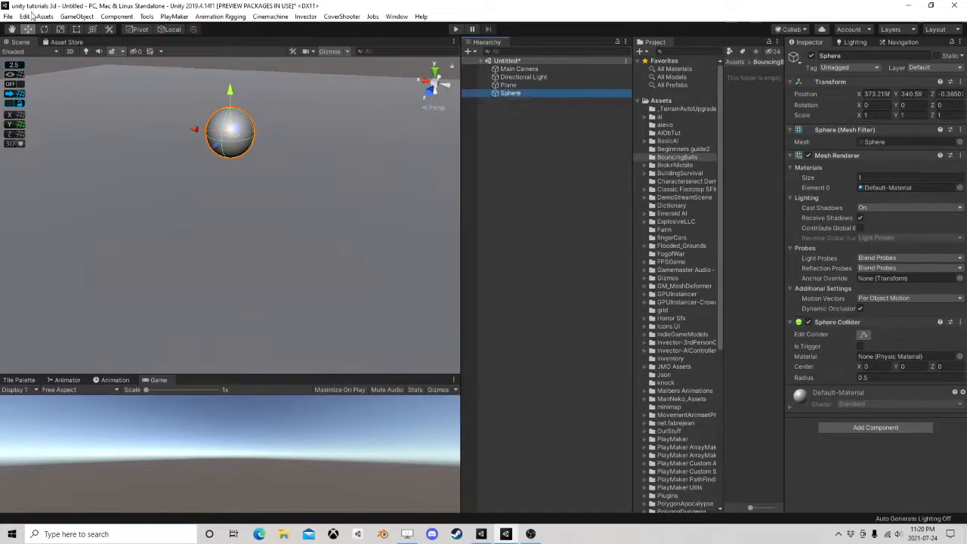
click(77, 16)
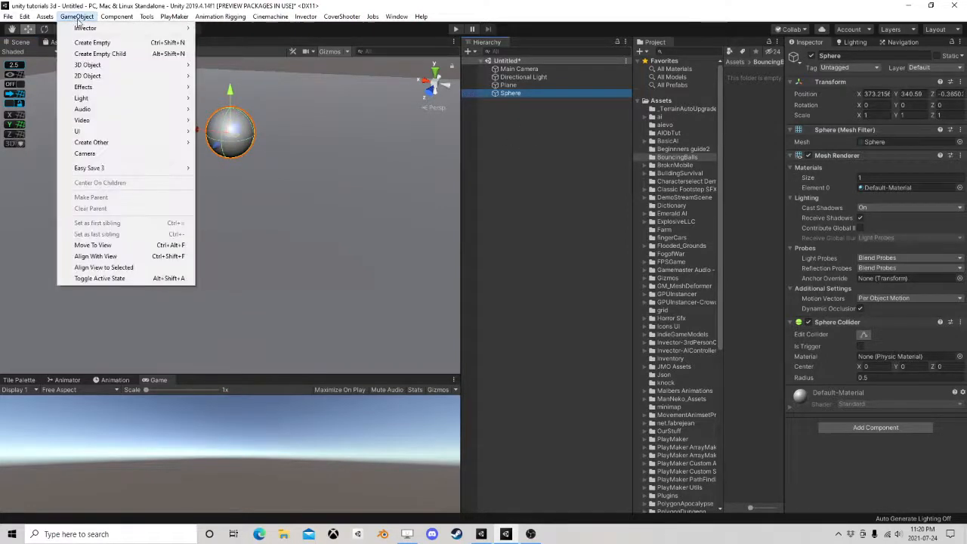
mouse_move(95, 68)
click(507, 85)
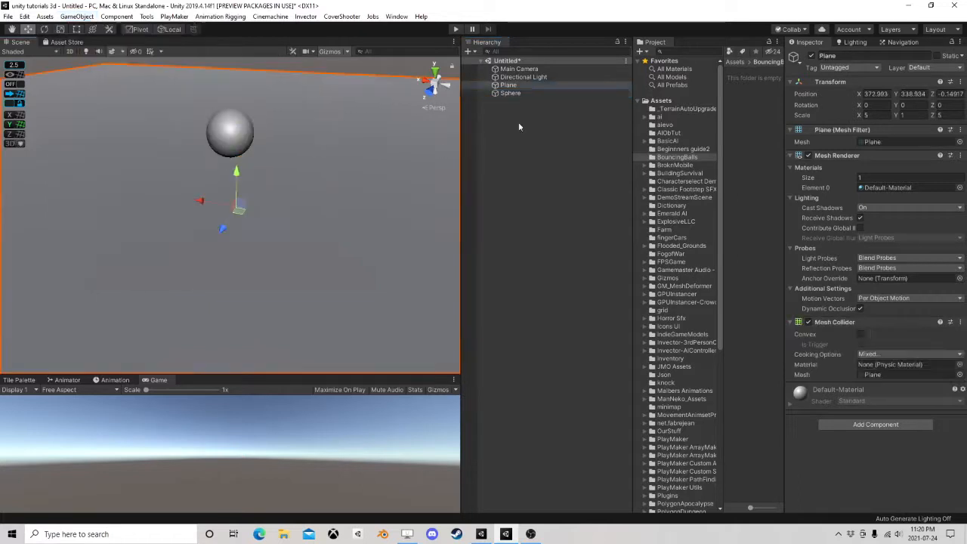
right_click(533, 120)
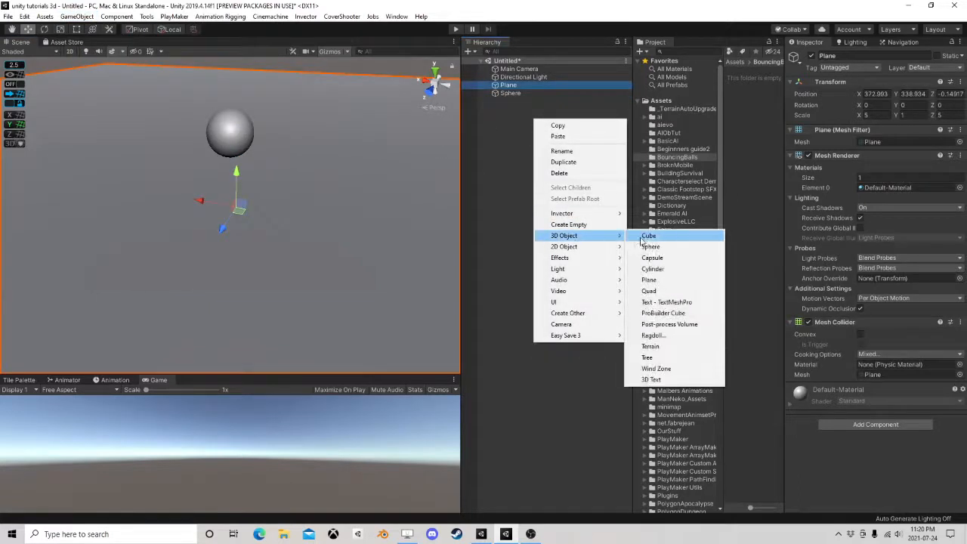
click(503, 130)
click(506, 92)
click(507, 85)
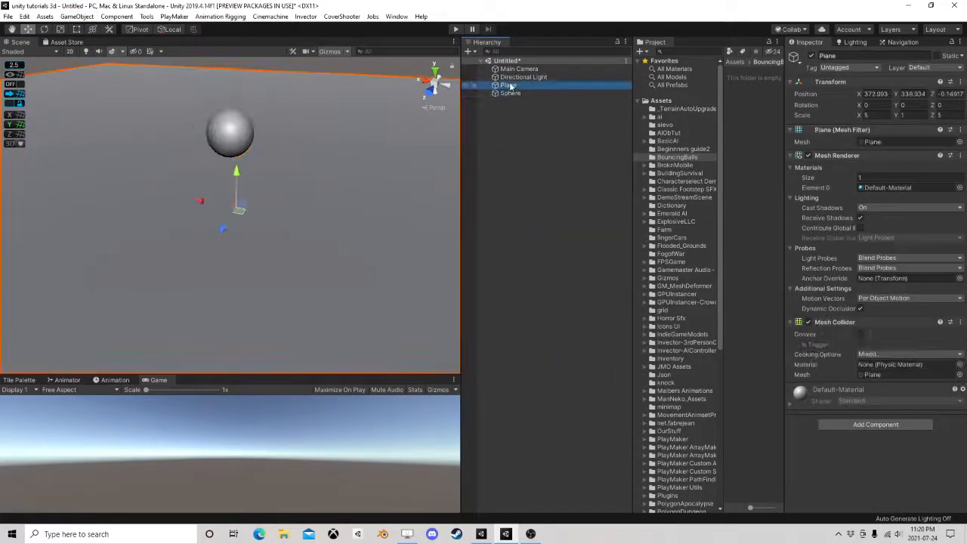
Set the sphere's scale to 0.3 on X, Y and Z
click(508, 93)
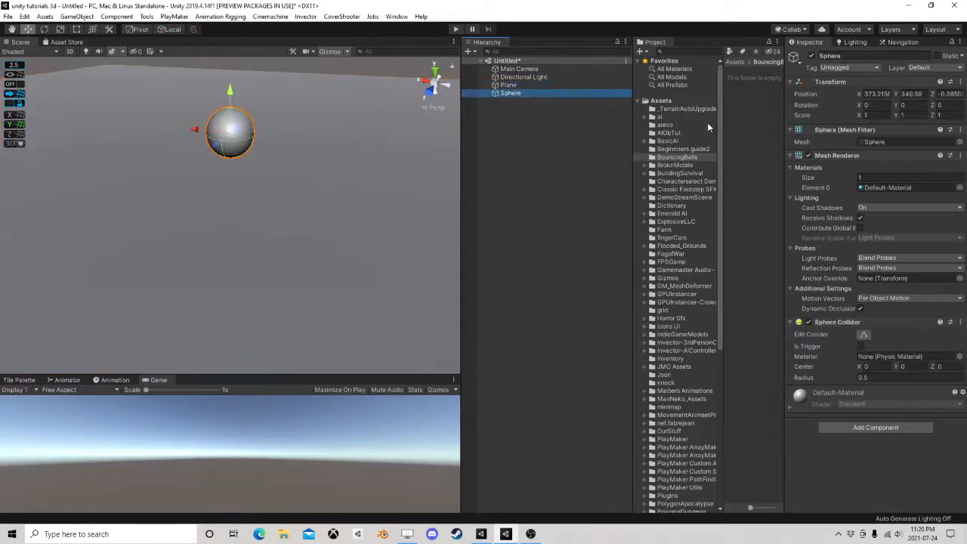
click(876, 115)
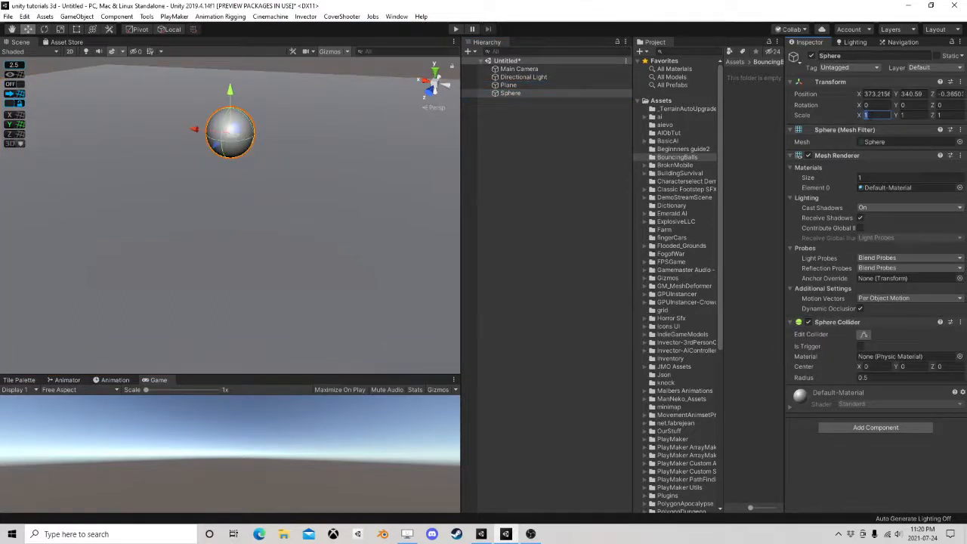
text(0.3)
key(Tab)
text(0.3)
key(Tab)
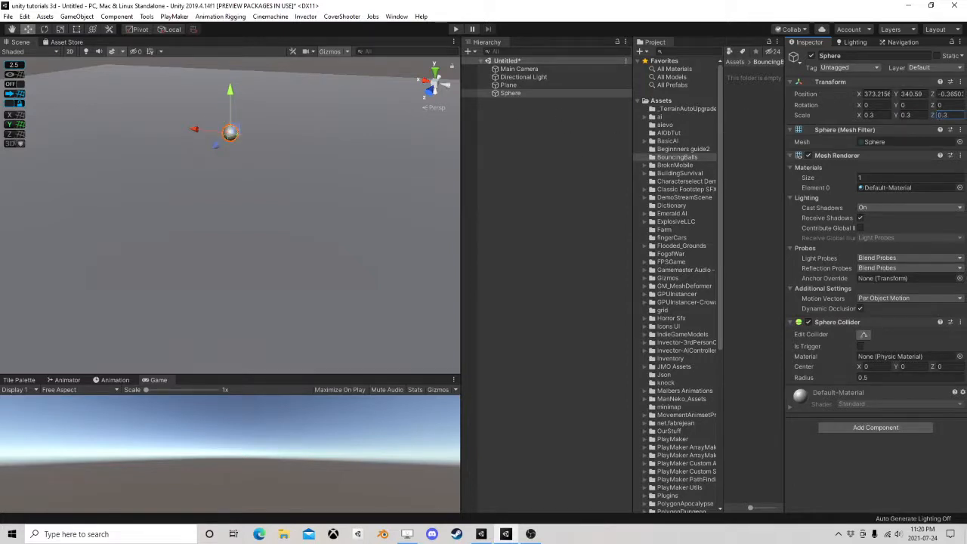
Align the Main Camera with a scene view that shows the sphere above the plane, and enlarge the Game view
right_drag(195, 132, 276, 135)
middle_drag(181, 159, 325, 132)
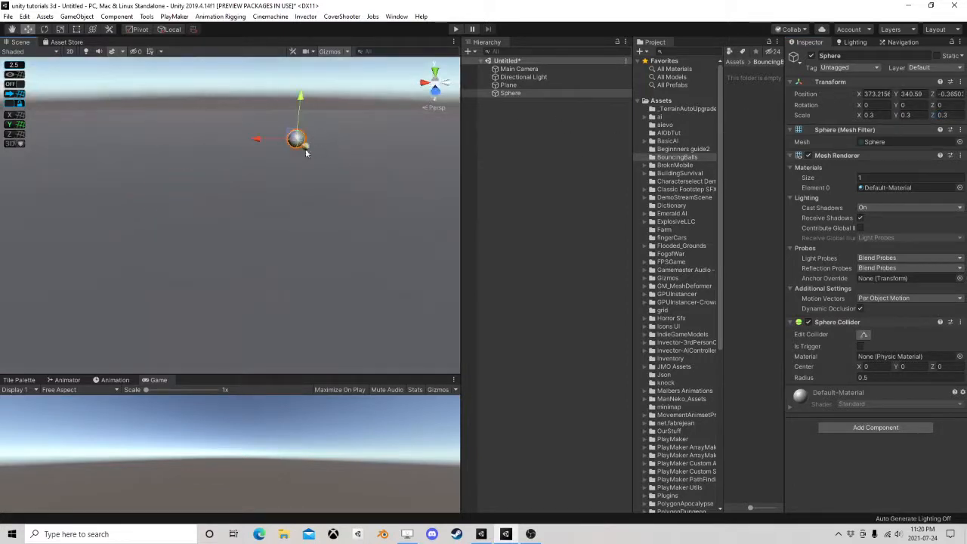
scroll(292, 142, up, 4)
scroll(290, 141, down, 4)
click(518, 69)
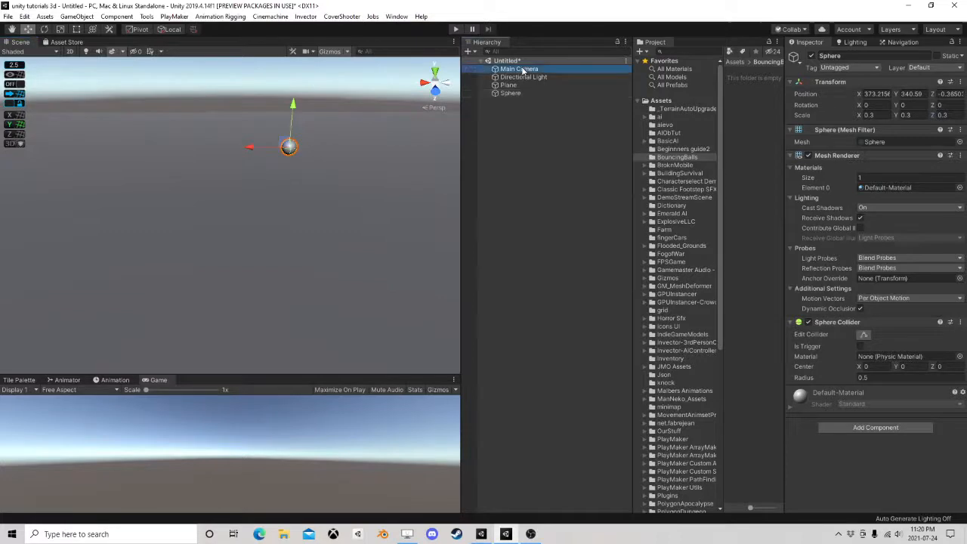
click(76, 16)
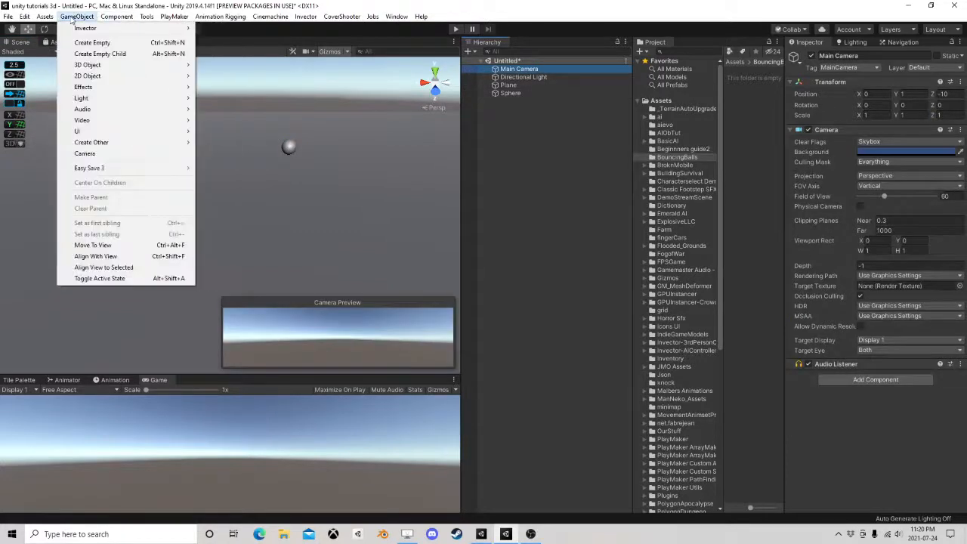
click(109, 257)
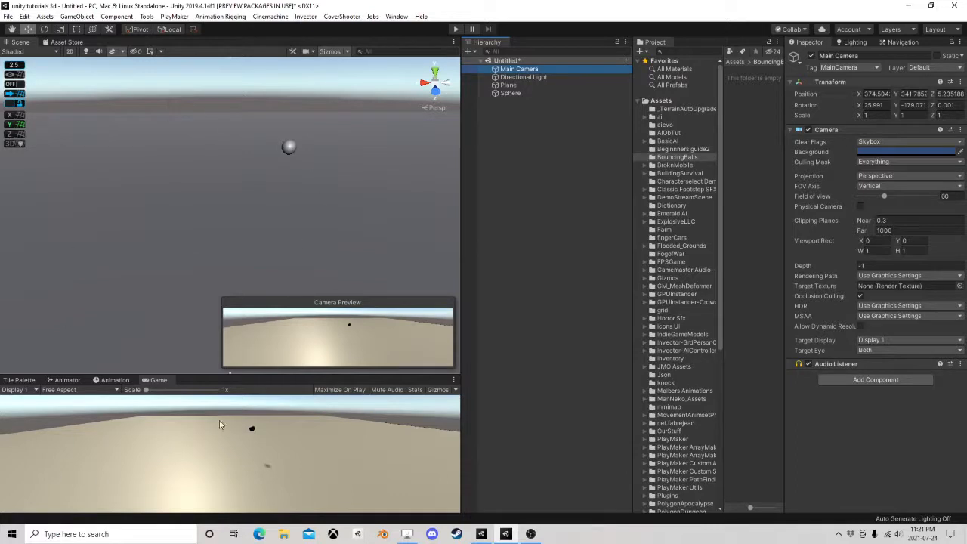
drag(238, 372, 241, 233)
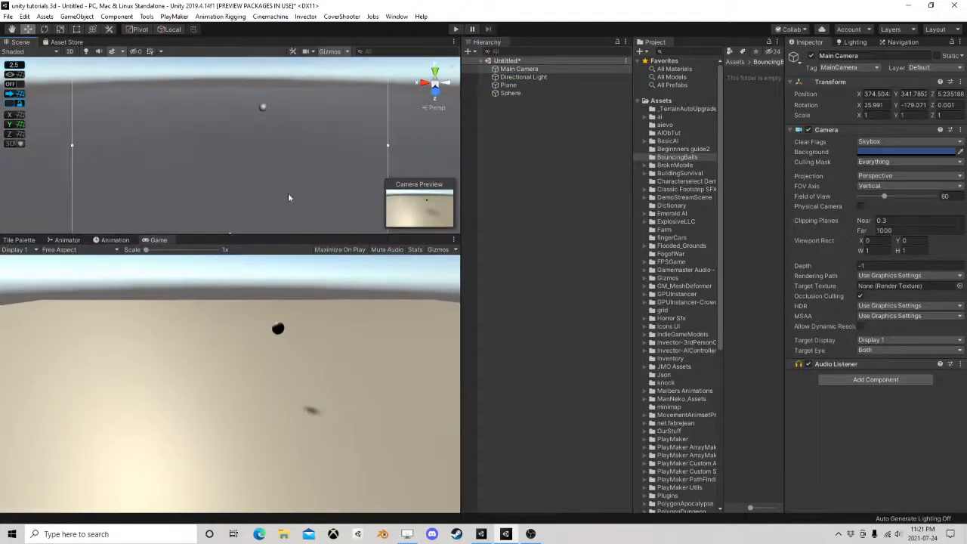
Run the scene to check whether the sphere moves, inspecting it in the Scene view, and exit play mode
click(453, 29)
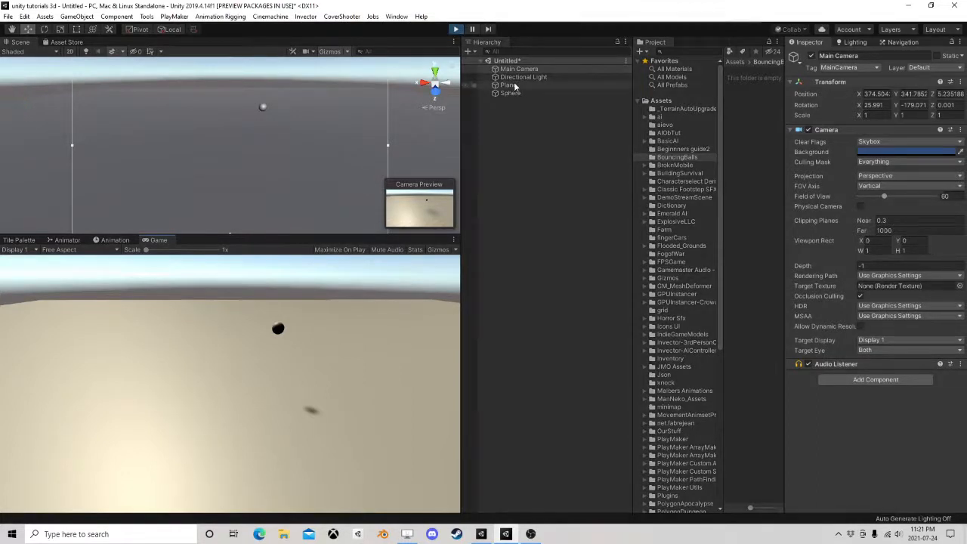
click(509, 85)
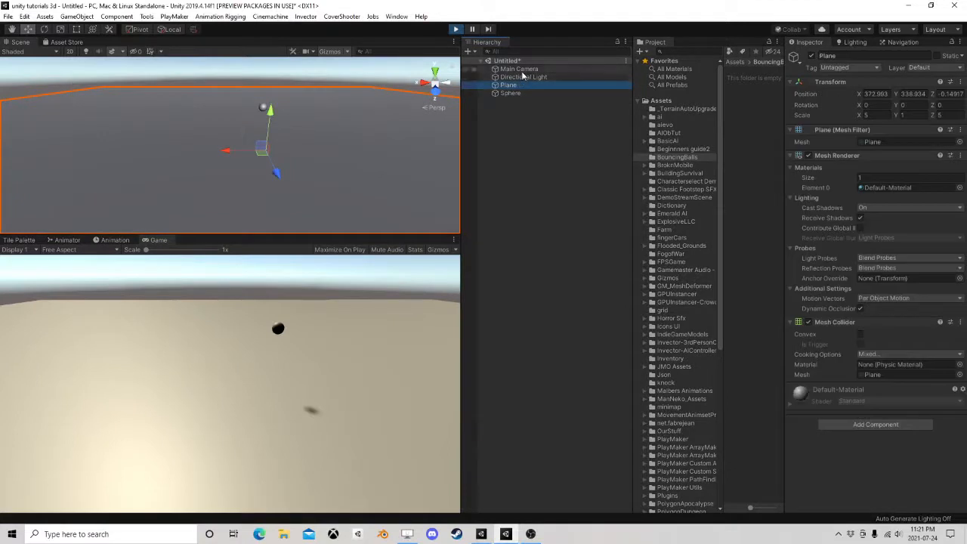
click(521, 69)
right_drag(233, 136, 339, 133)
middle_drag(198, 172, 316, 176)
scroll(316, 177, up, 3)
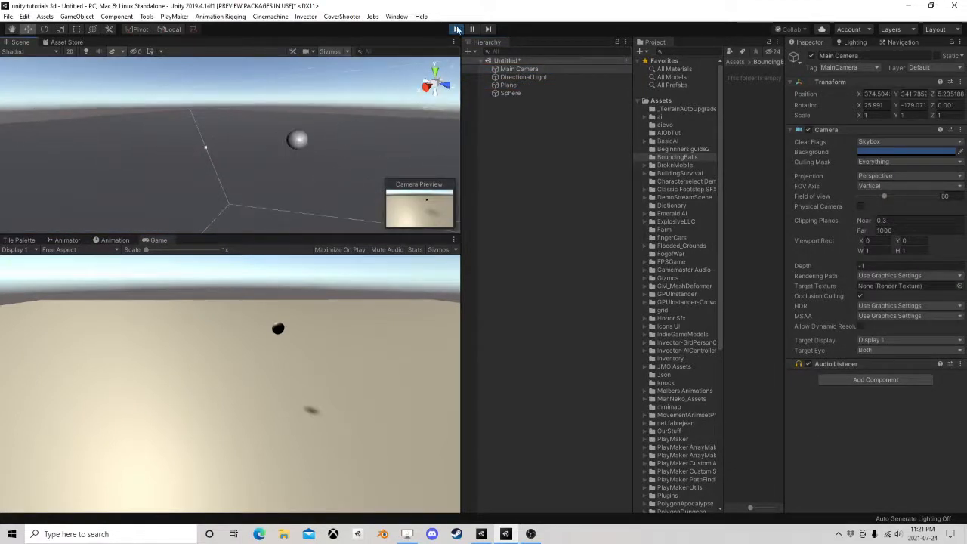
click(458, 30)
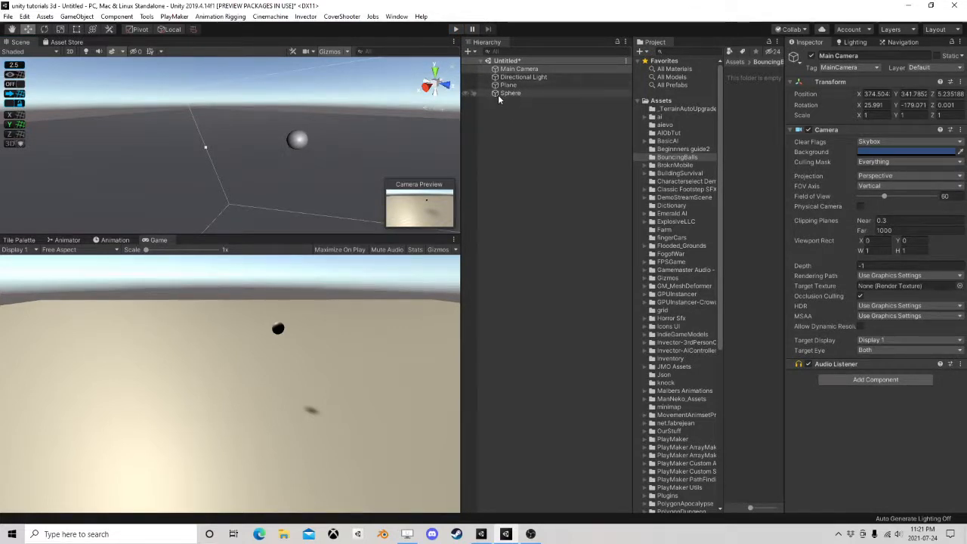
Rename the sphere object as Ball
click(506, 94)
click(523, 94)
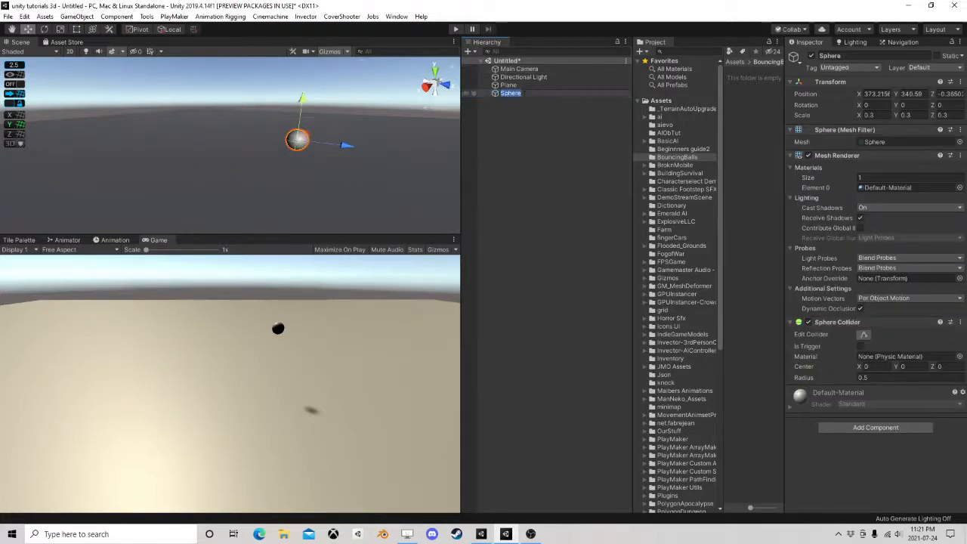
text(Ball)
key(Return)
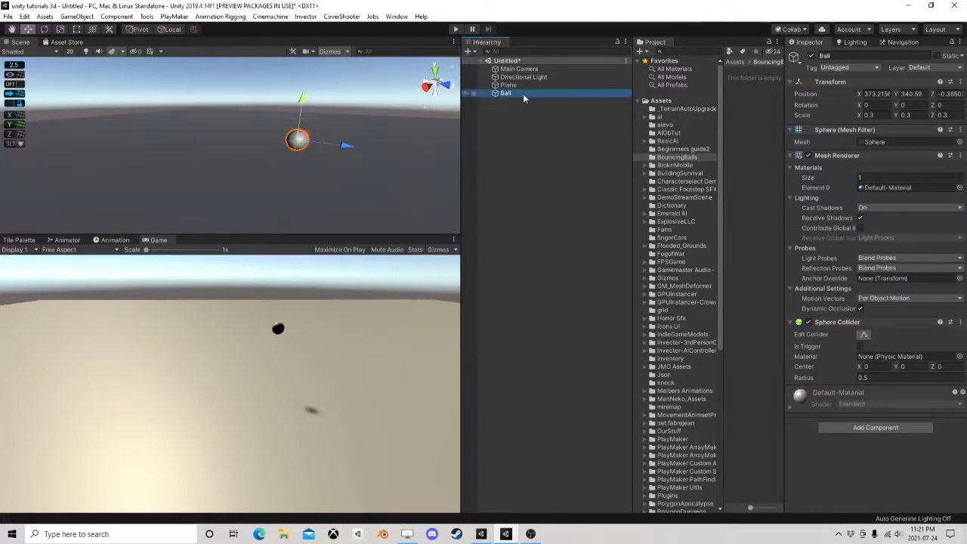
Add a Rigidbody component to the Ball object
click(870, 429)
text(ri)
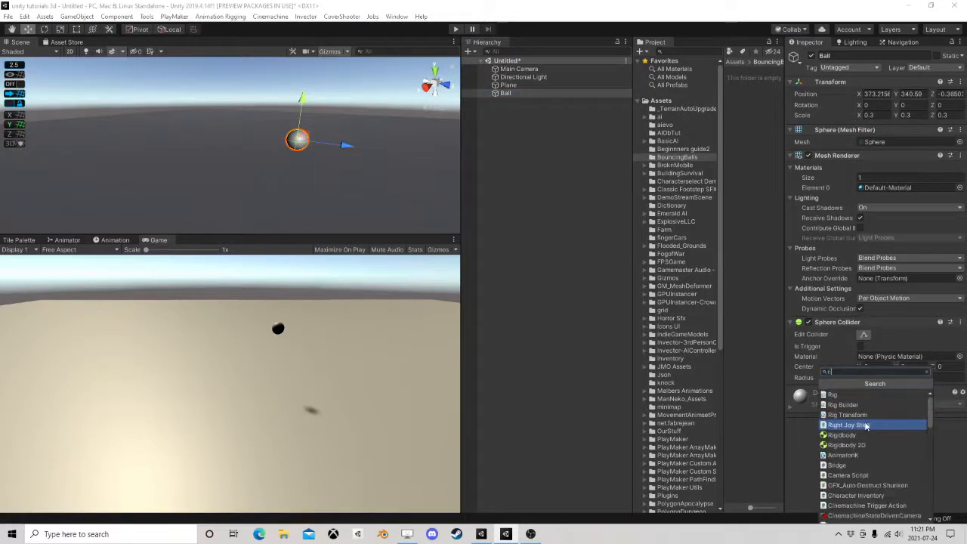
click(844, 435)
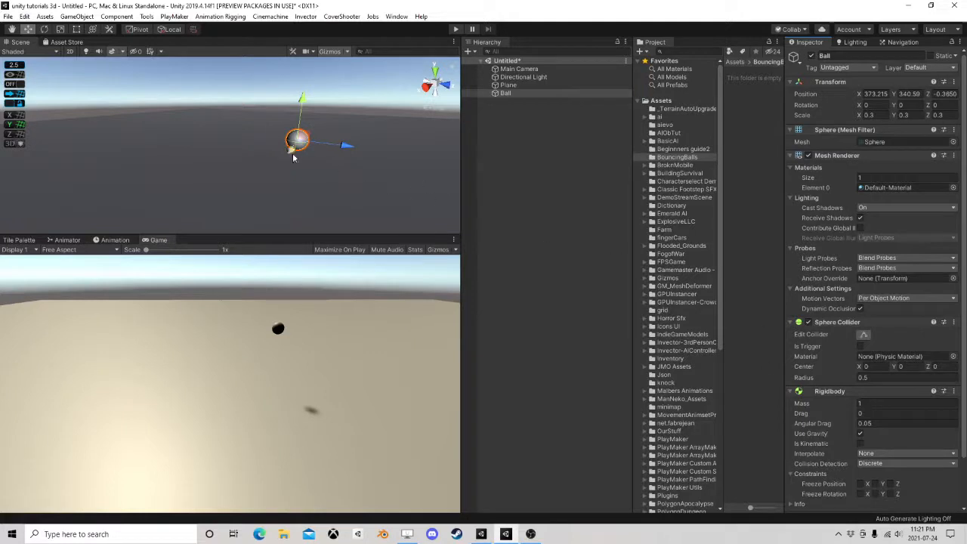
Enlarge the Scene view and set the Ball Rigidbody's collision detection to Continuous Dynamic
drag(302, 235, 299, 345)
right_drag(245, 272, 370, 281)
scroll(226, 249, down, 3)
middle_drag(222, 239, 284, 215)
click(881, 463)
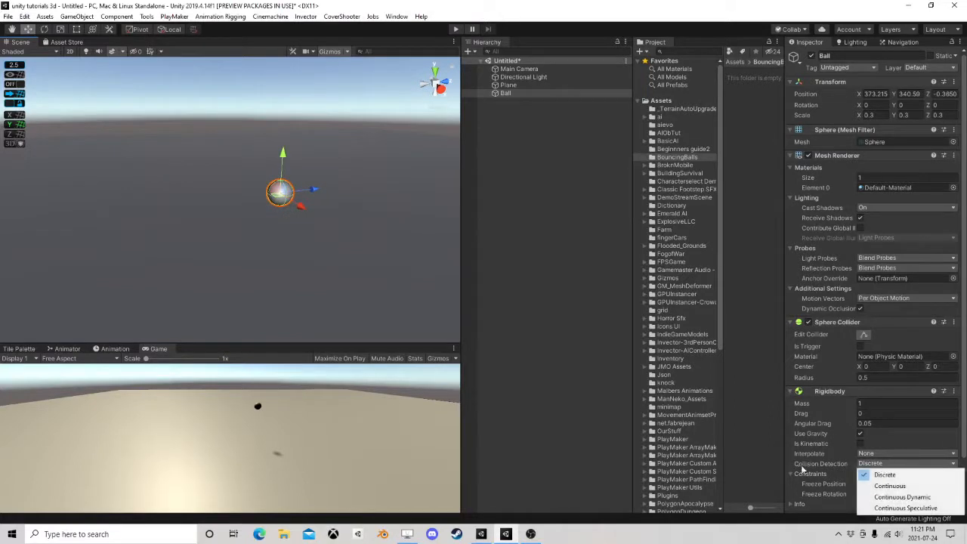
click(906, 497)
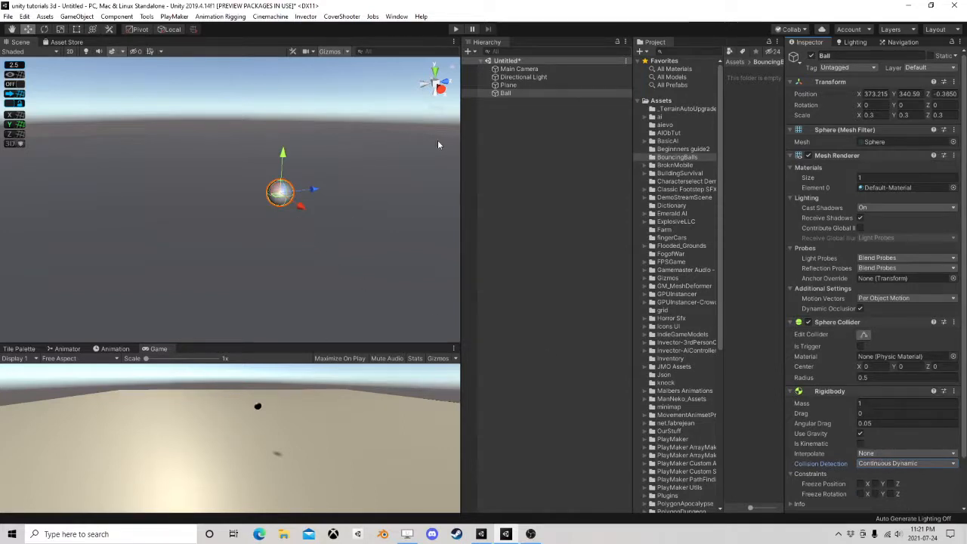
Turn on scene lighting in the Scene view so the ball and plane are shown lit
right_drag(286, 240, 404, 217)
middle_drag(304, 248, 376, 249)
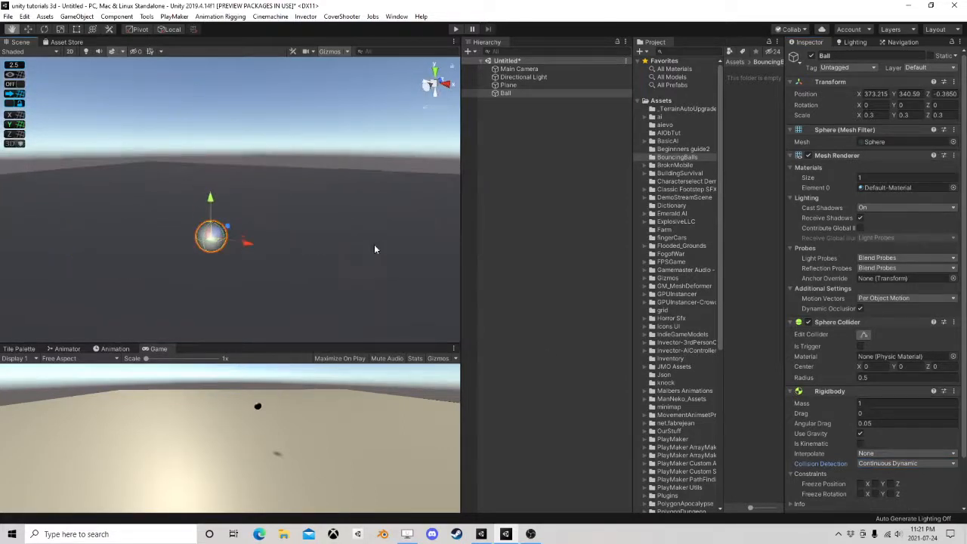
right_drag(362, 175, 308, 207)
click(88, 52)
Run the scene to watch the ball fall, lift it above the plane to drop it again, and exit play mode
click(455, 30)
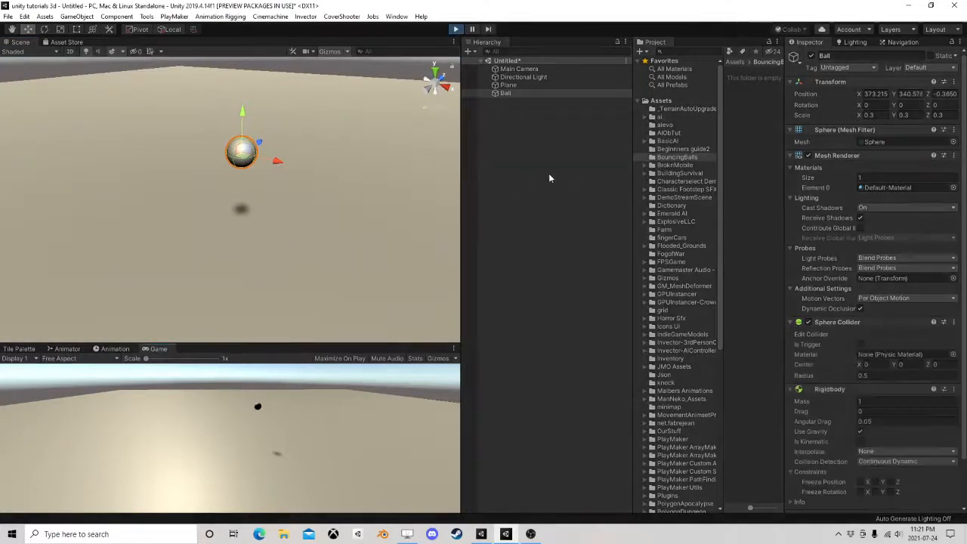
scroll(184, 246, up, 5)
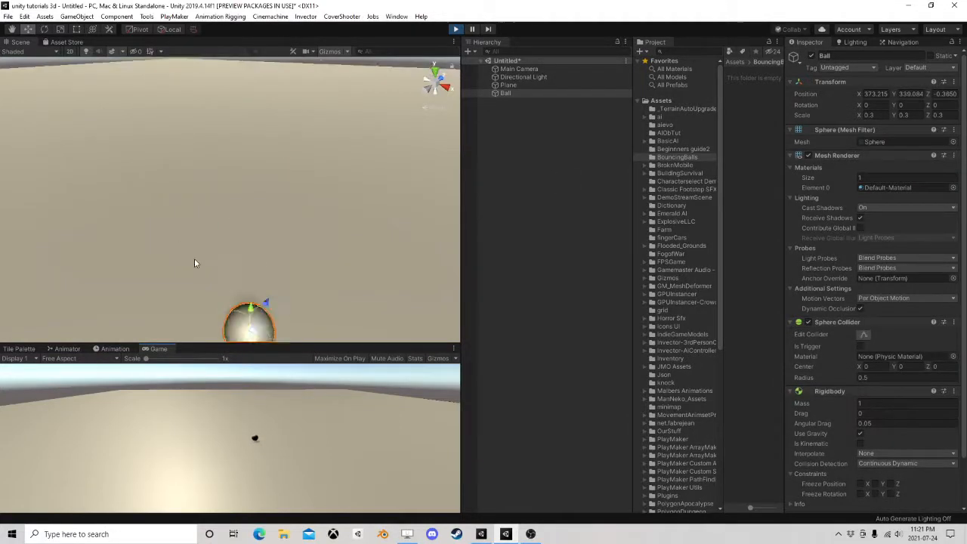
scroll(194, 259, down, 2)
middle_drag(194, 258, 212, 228)
scroll(212, 228, down, 3)
right_drag(212, 228, 231, 204)
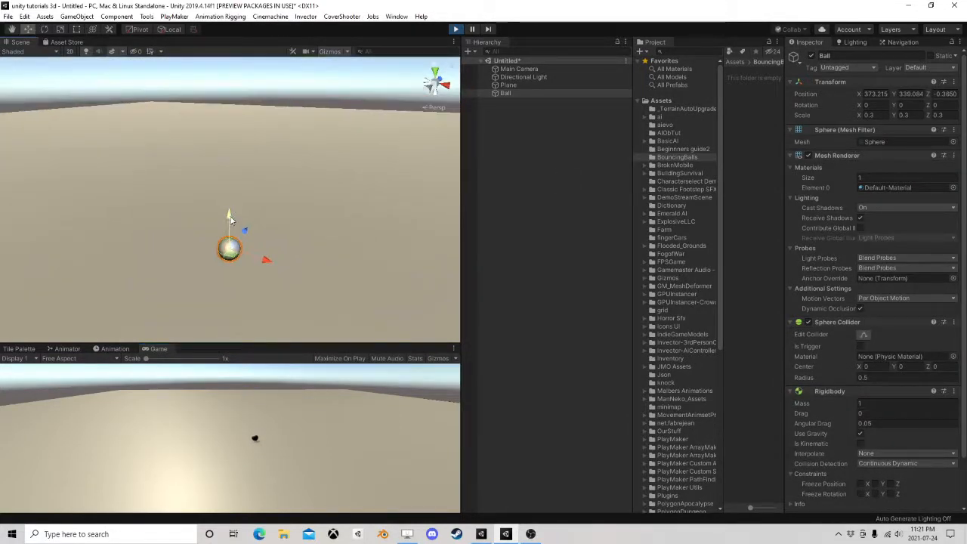
drag(230, 216, 239, 73)
drag(228, 213, 256, 46)
key(ctrl+p)
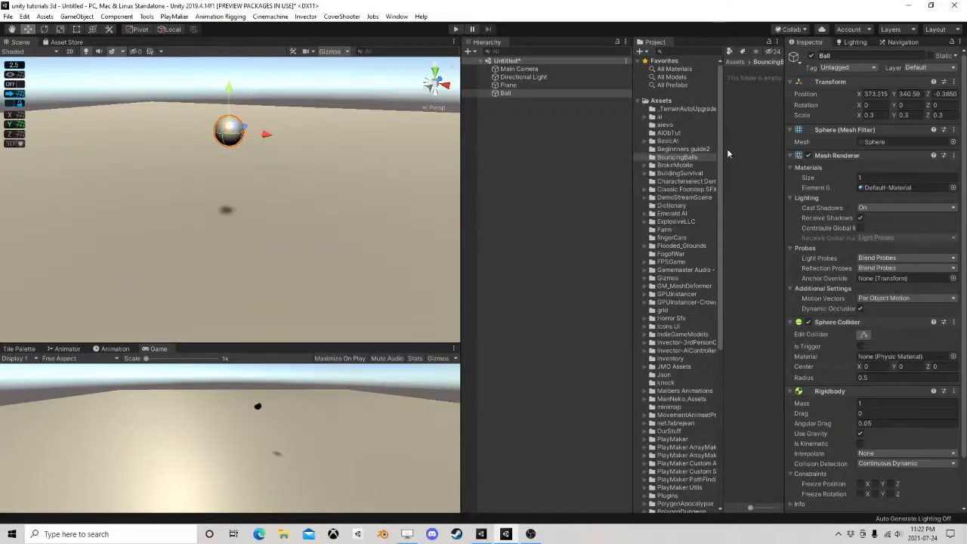
Create a Physic Material named Bounce in the BouncingBalls folder
right_click(743, 113)
mouse_move(770, 121)
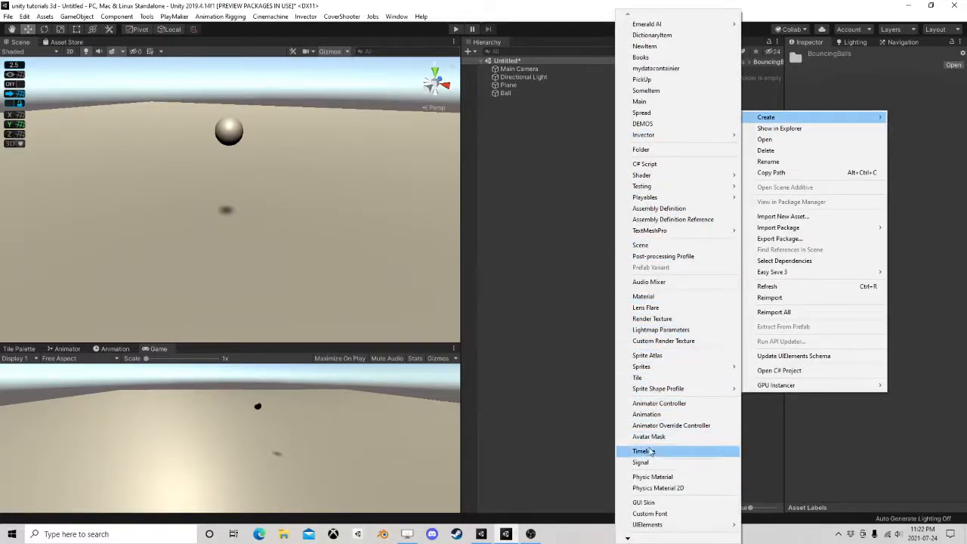
click(653, 477)
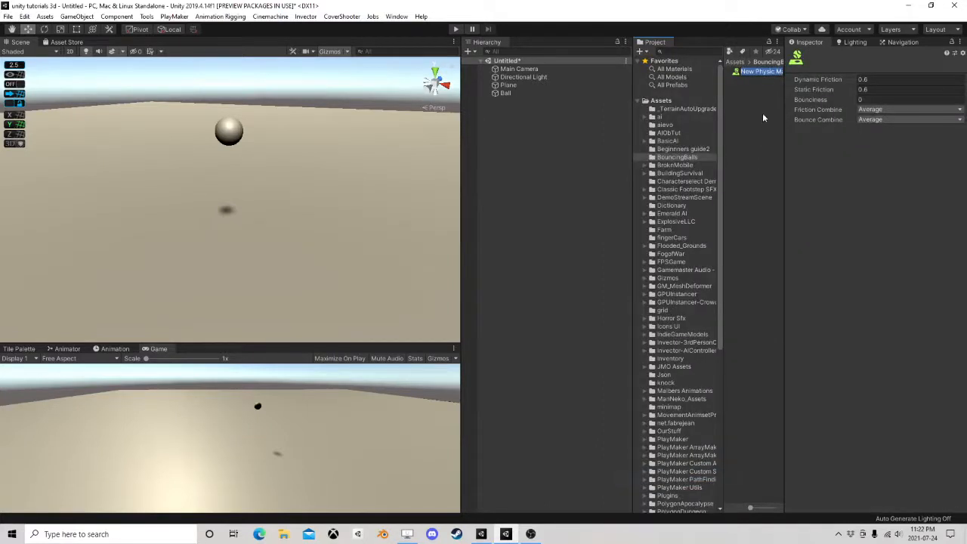
text(Bounce)
key(Return)
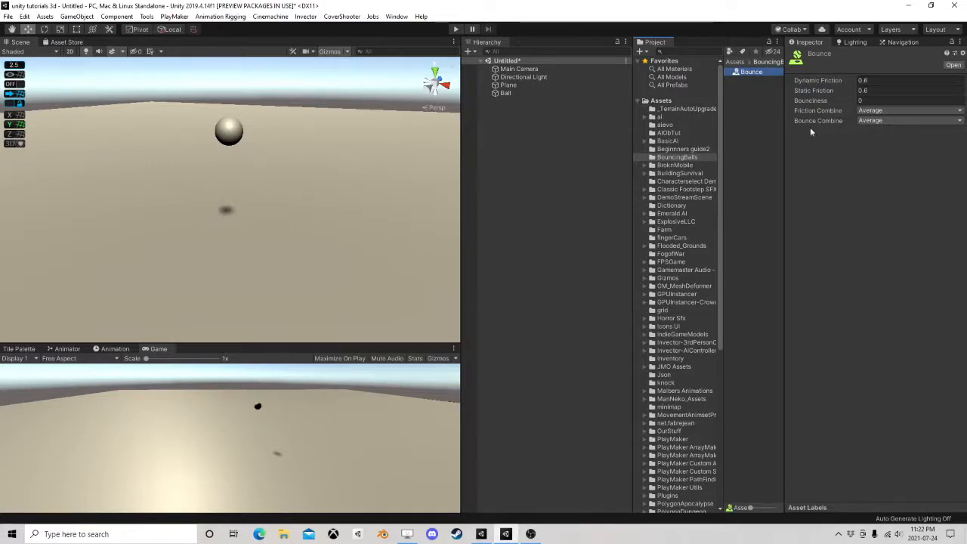
Set the Bounce material's dynamic and static friction to 0, bounciness to 1, bounce combine to Maximum and friction combine to Minimum
click(834, 82)
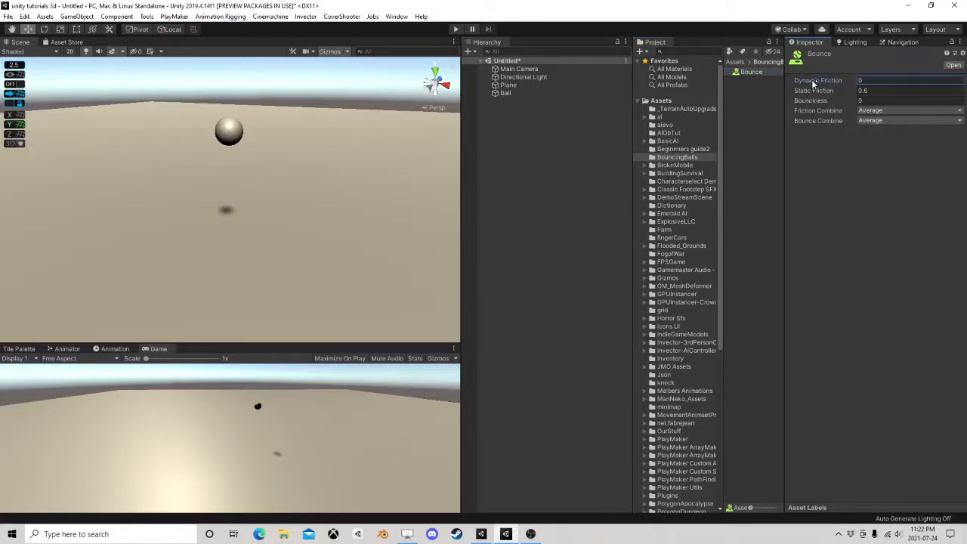
drag(816, 93, 839, 103)
text(1)
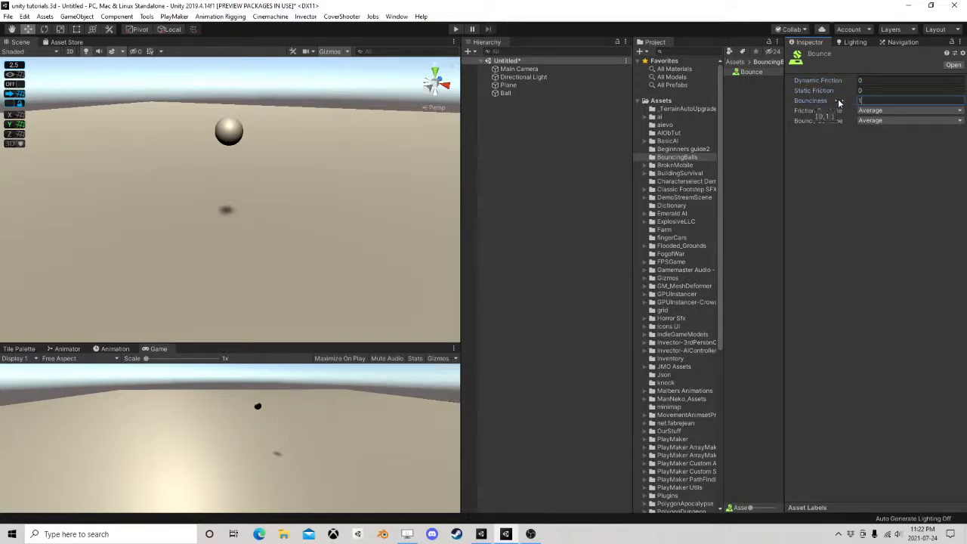
click(876, 121)
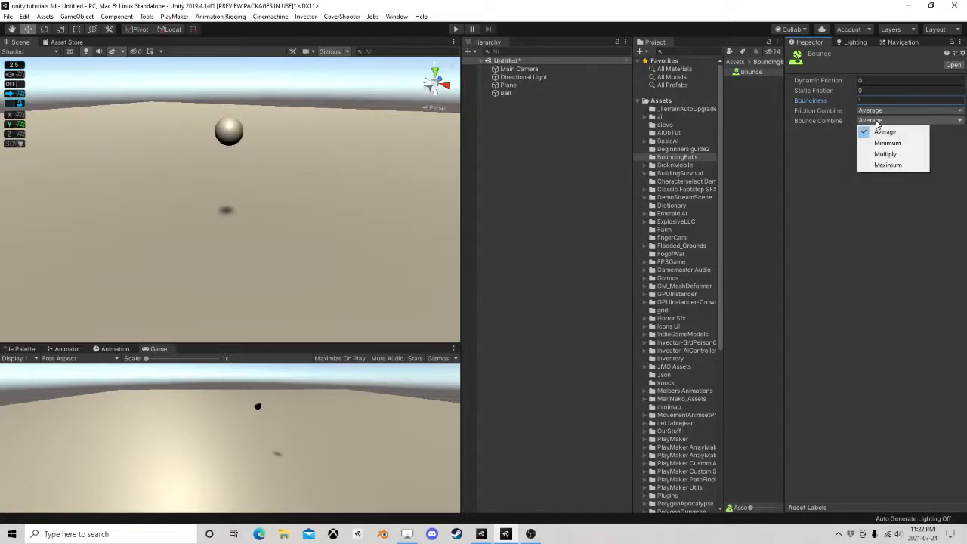
click(894, 169)
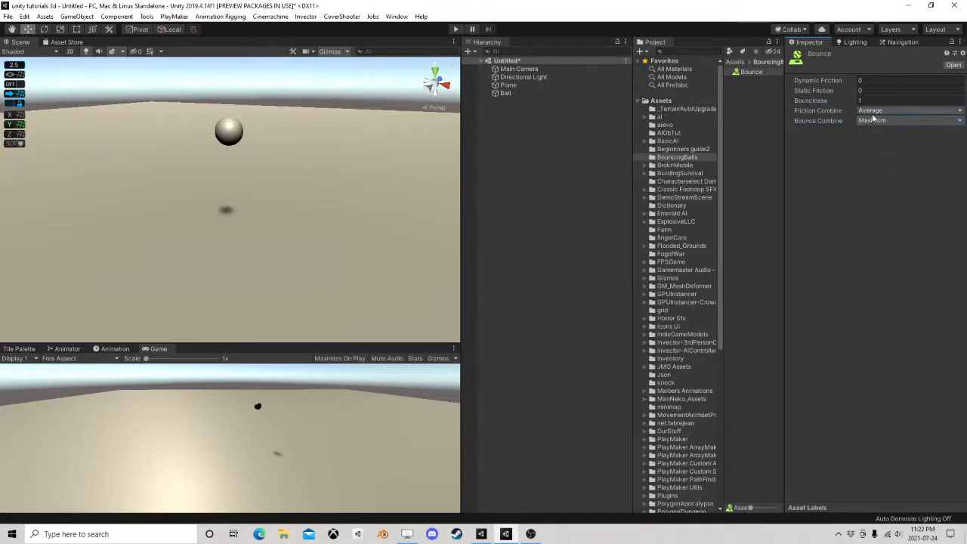
click(872, 111)
click(900, 132)
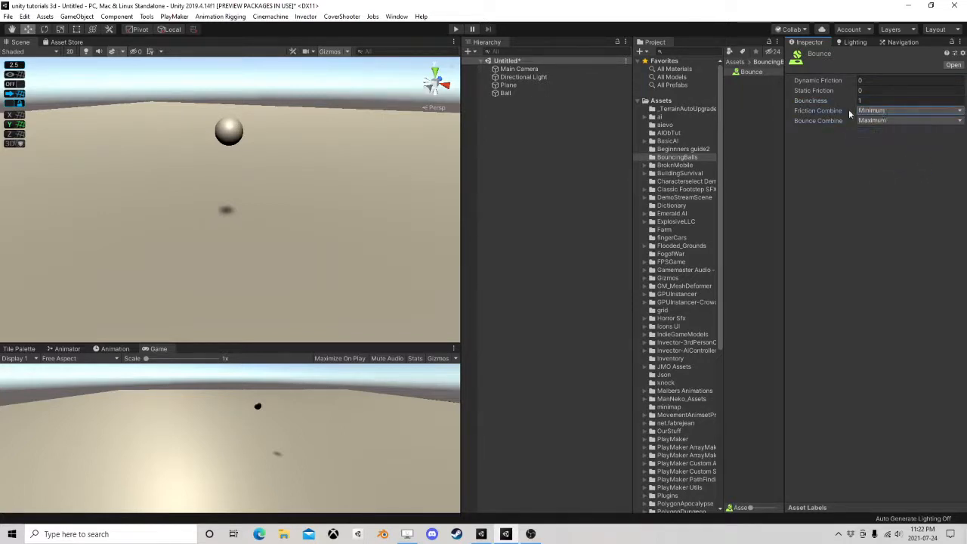
Assign the Bounce material to the Plane's Mesh Collider and test the ball's bounce in play mode
click(509, 85)
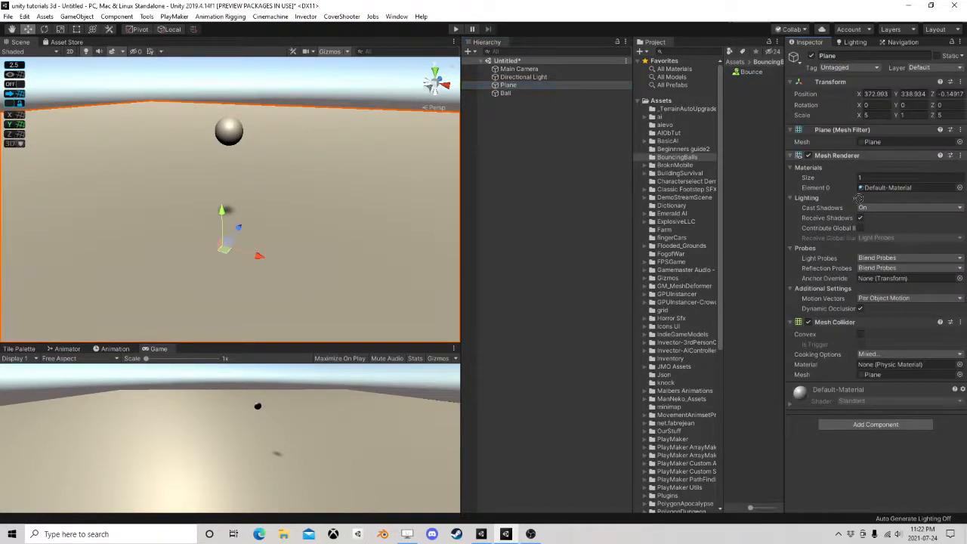
drag(859, 197, 883, 366)
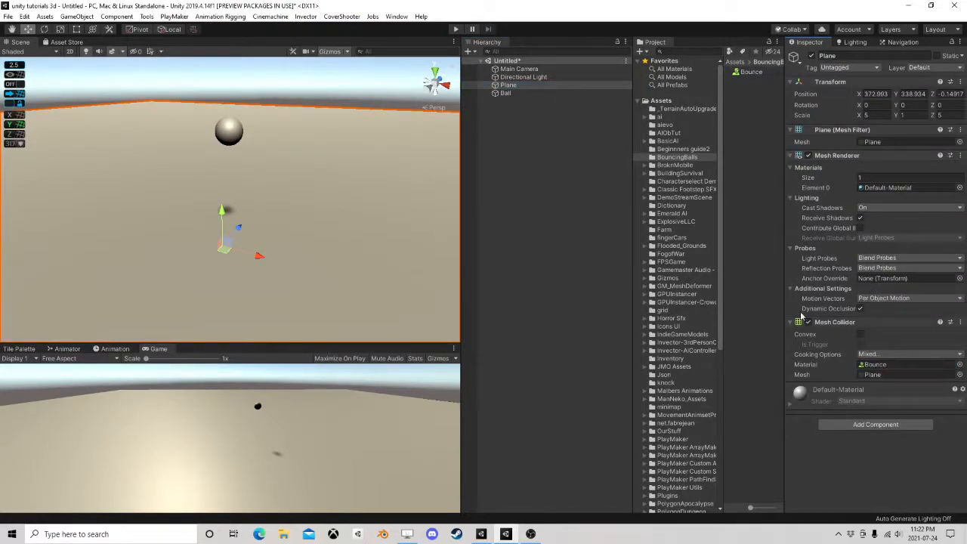
click(453, 29)
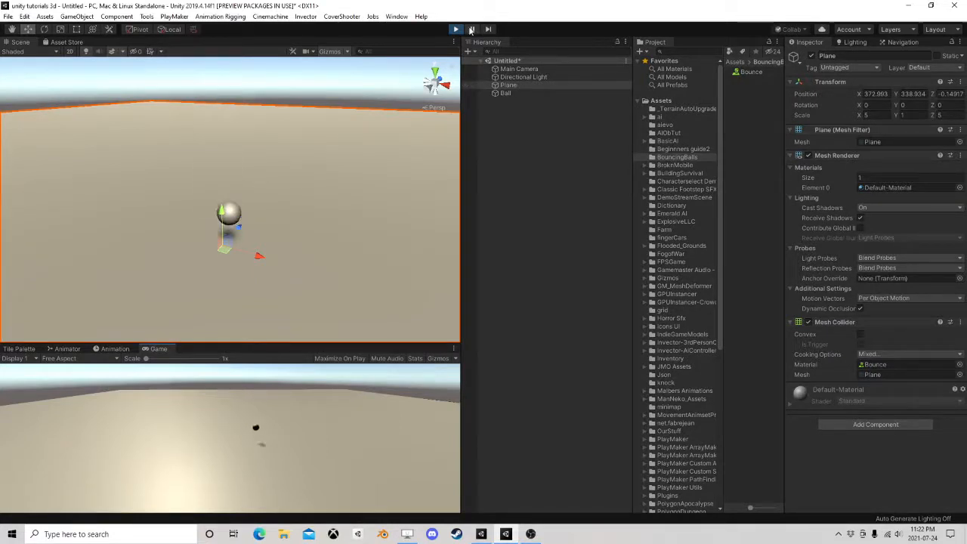
click(455, 29)
Assign the Bounce material to the Ball's Sphere Collider and check the bounce in play mode
click(506, 92)
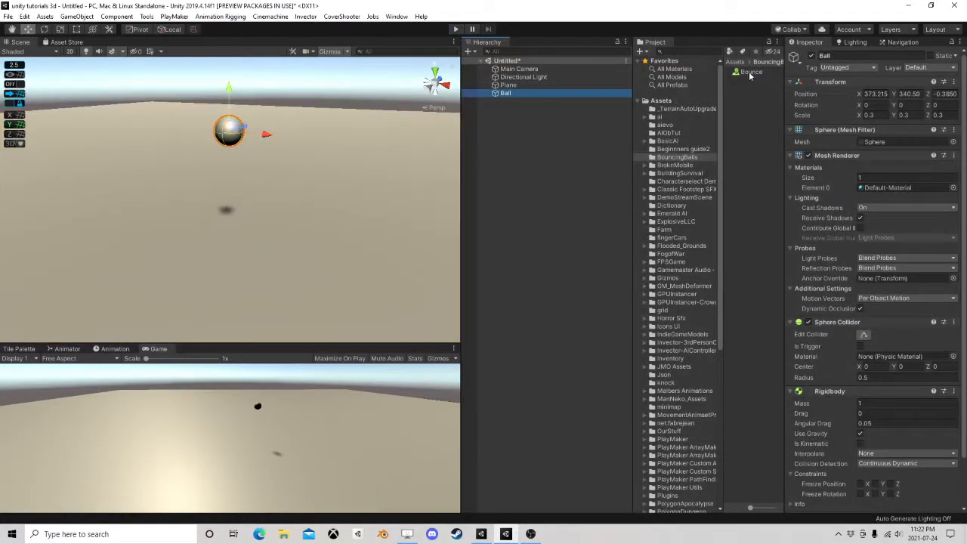
drag(749, 74, 890, 360)
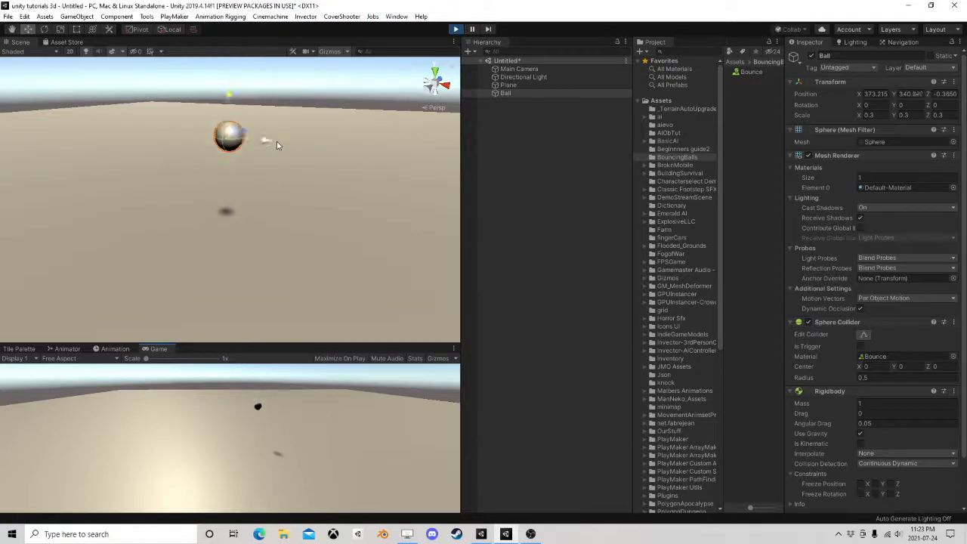
right_drag(277, 142, 282, 169)
middle_drag(282, 171, 337, 150)
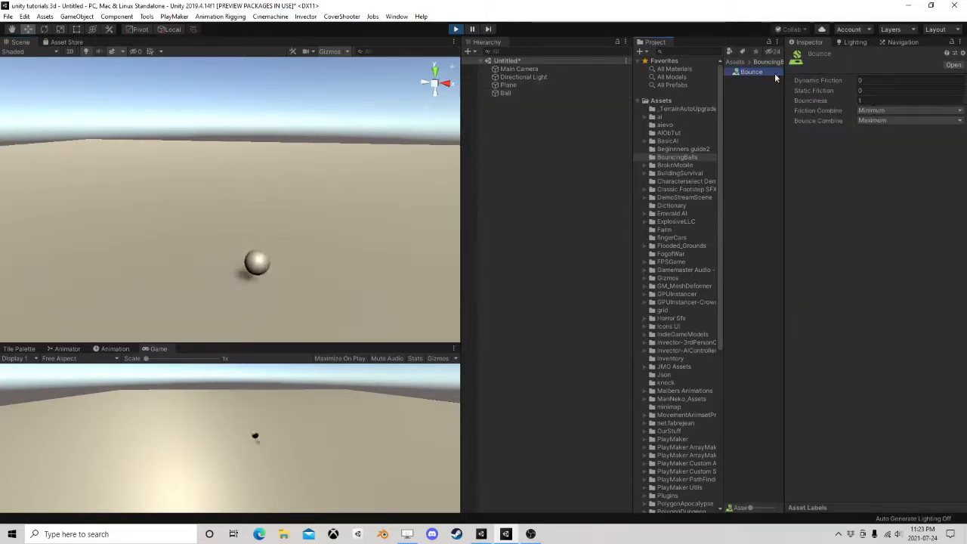
key(ctrl+p)
Set the Bounce material's bounciness to 0.9 and test it in play mode
click(829, 100)
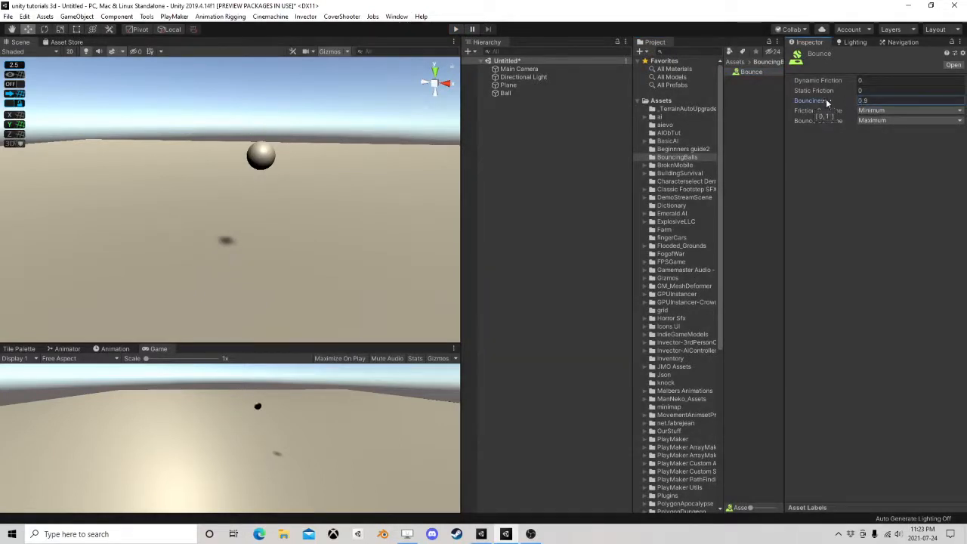
click(453, 30)
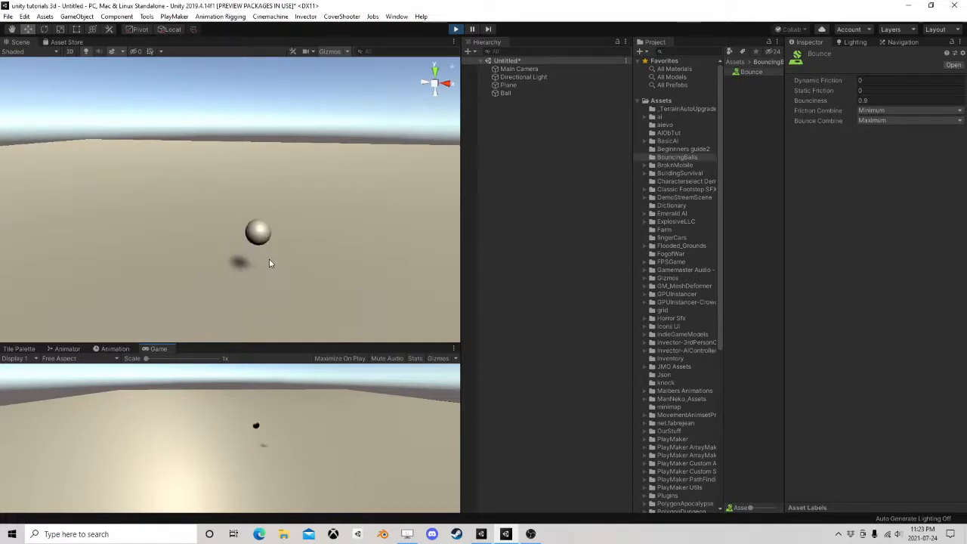
click(456, 28)
Set the Bounce material's bounciness to 0.93, widen the Project window, and review the Ball's components
click(817, 100)
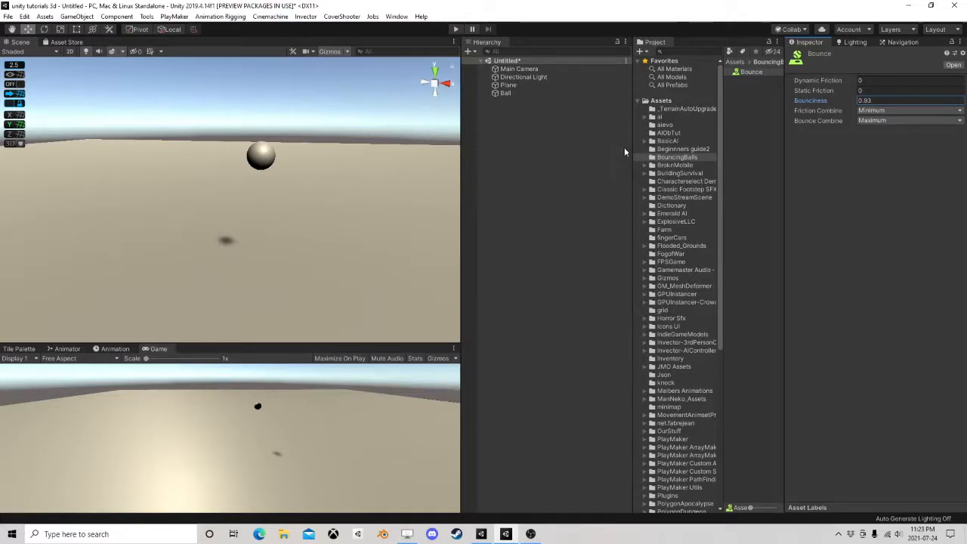
drag(632, 152, 540, 155)
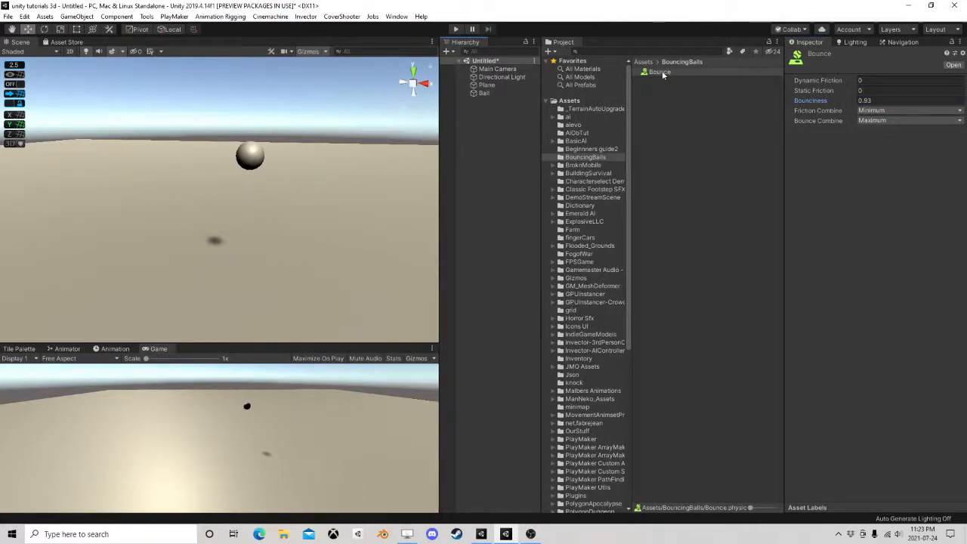
click(489, 92)
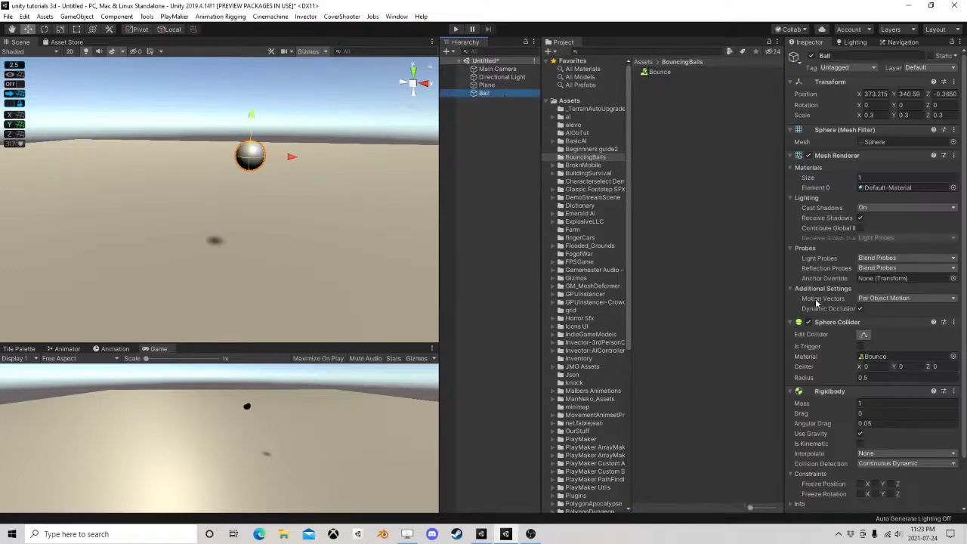
scroll(872, 302, down, 3)
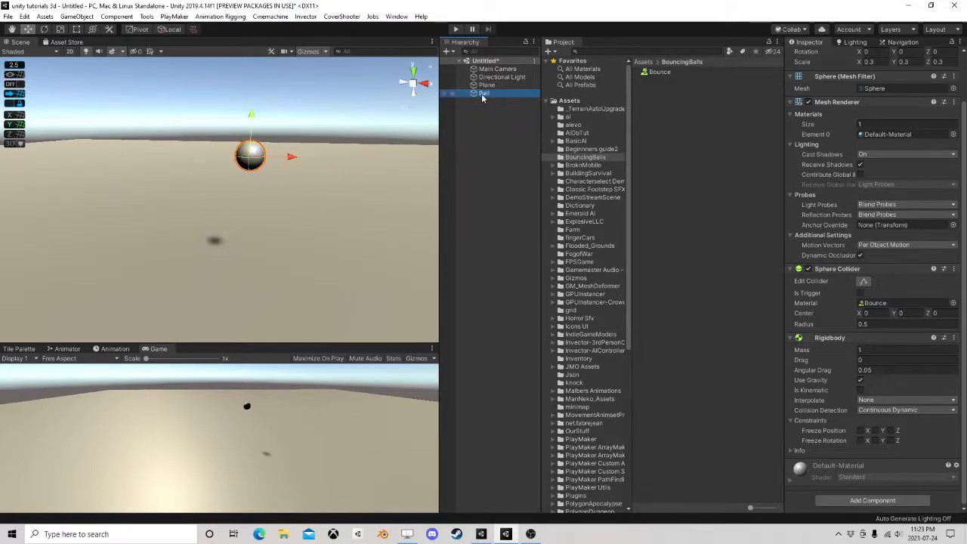
Create a material named Blue in the BouncingBalls folder
right_click(655, 109)
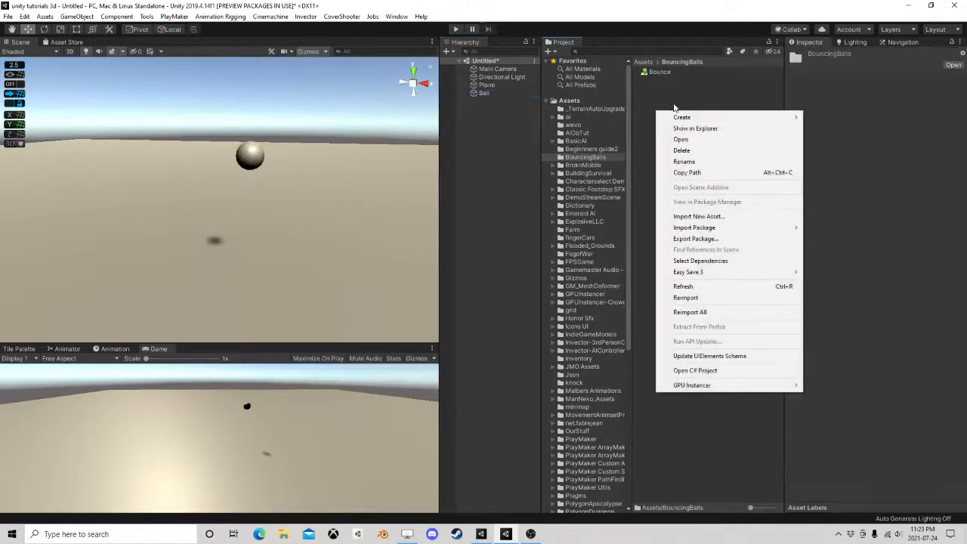
mouse_move(682, 117)
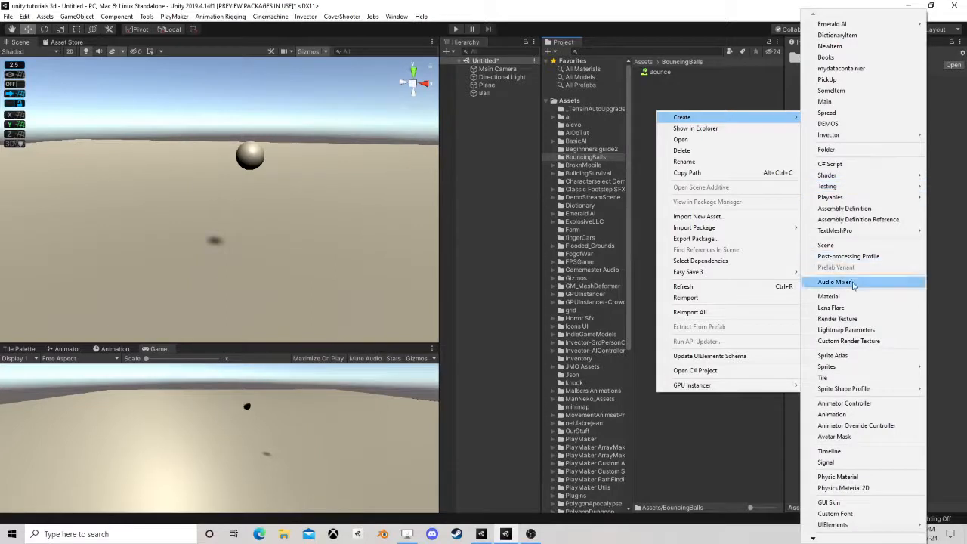
click(830, 296)
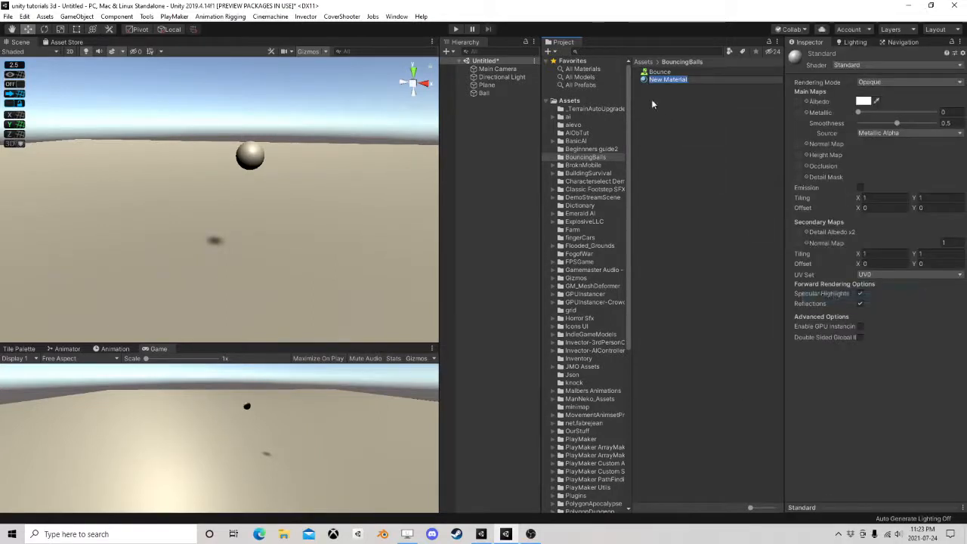
text(Blue)
key(Return)
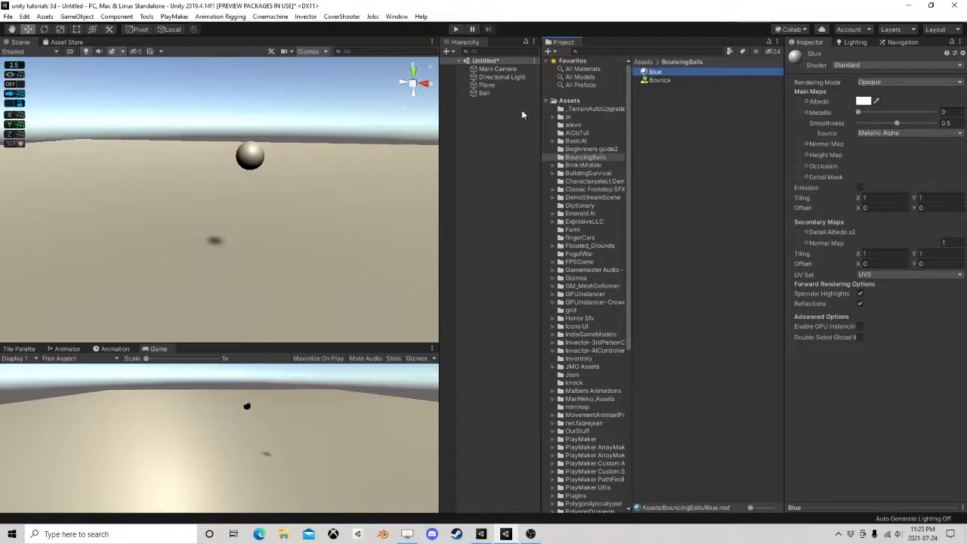
Assign the Blue material to Element 0 of the Ball's Mesh Renderer
click(484, 93)
drag(654, 73, 896, 187)
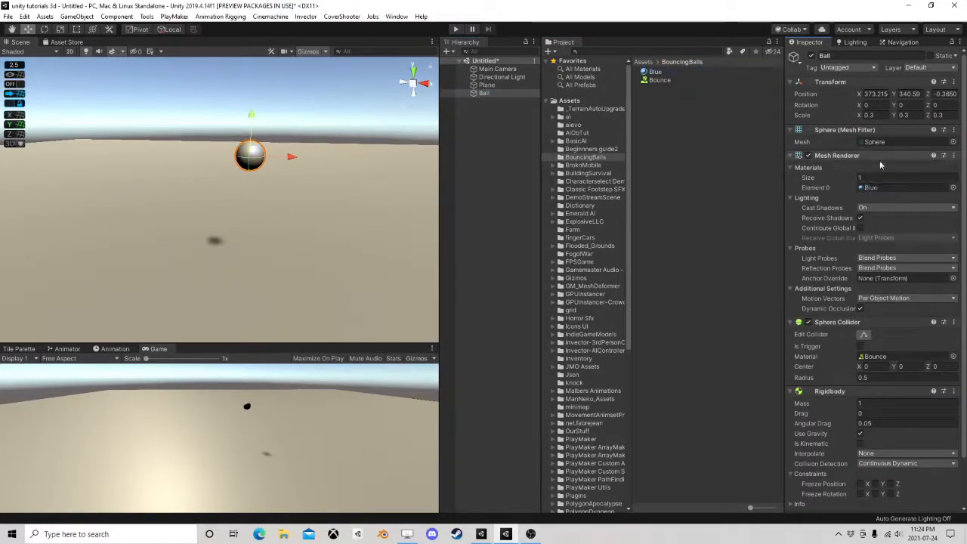
click(484, 94)
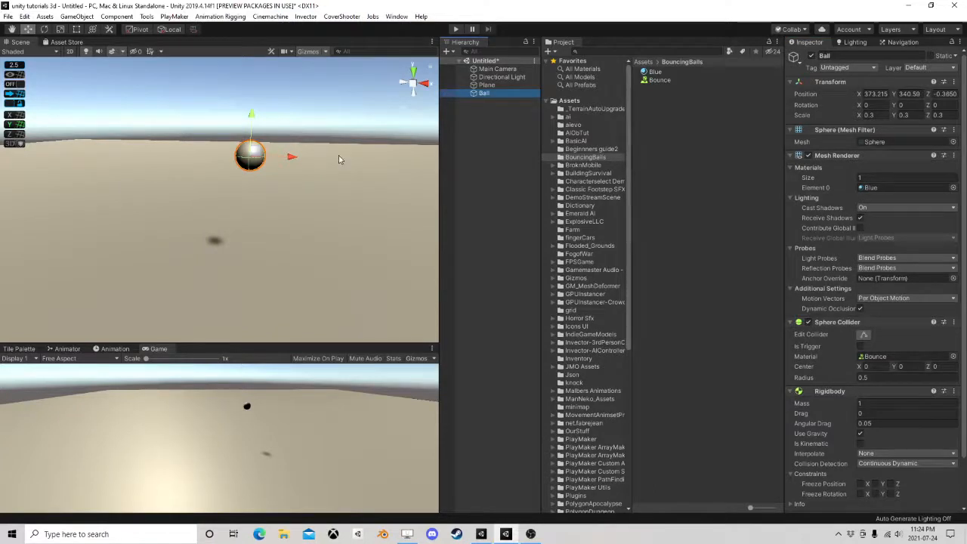
Set the Blue material's albedo to a saturated blue, hex 0700FF
right_drag(303, 133, 401, 191)
middle_drag(239, 164, 288, 194)
scroll(340, 190, up, 2)
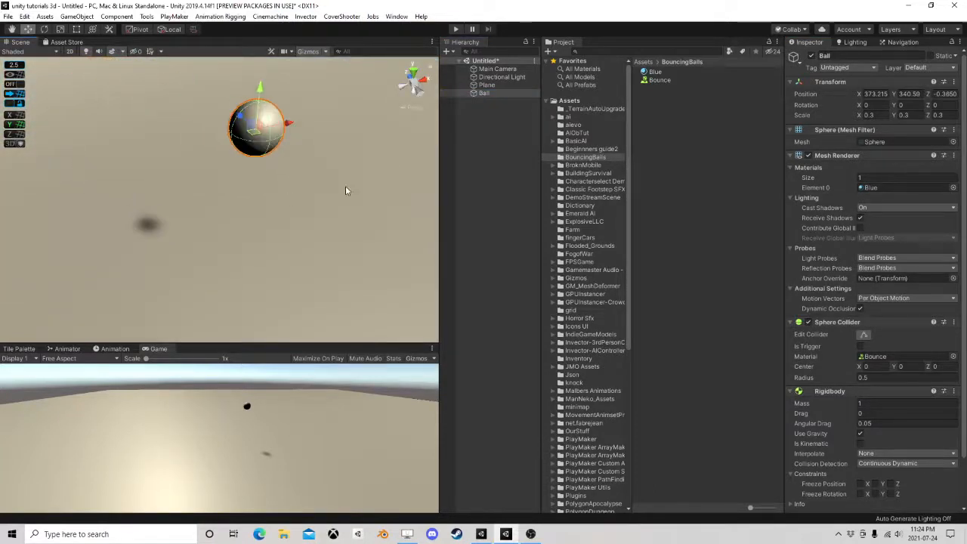
click(654, 71)
click(862, 101)
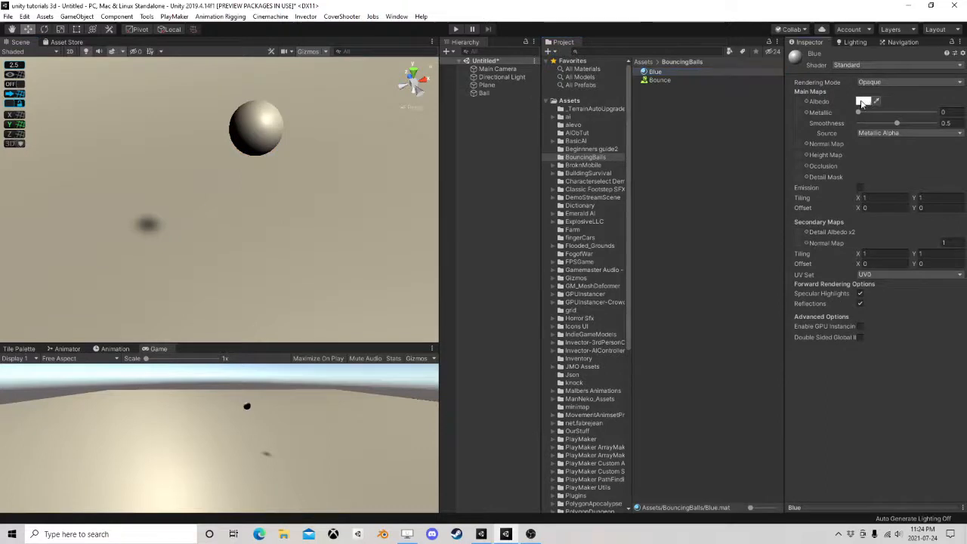
drag(857, 295, 879, 353)
drag(916, 300, 950, 267)
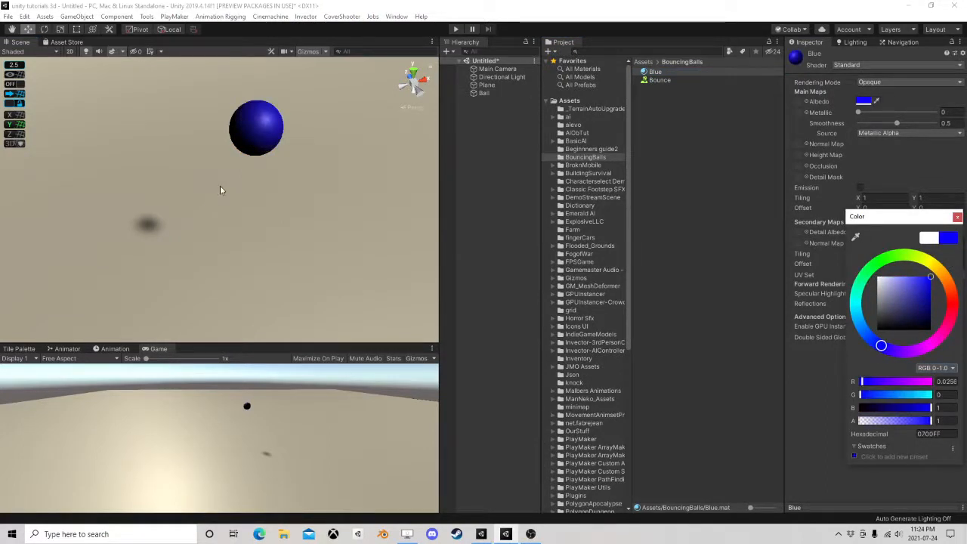
click(275, 179)
right_drag(364, 211, 289, 198)
middle_drag(289, 198, 257, 192)
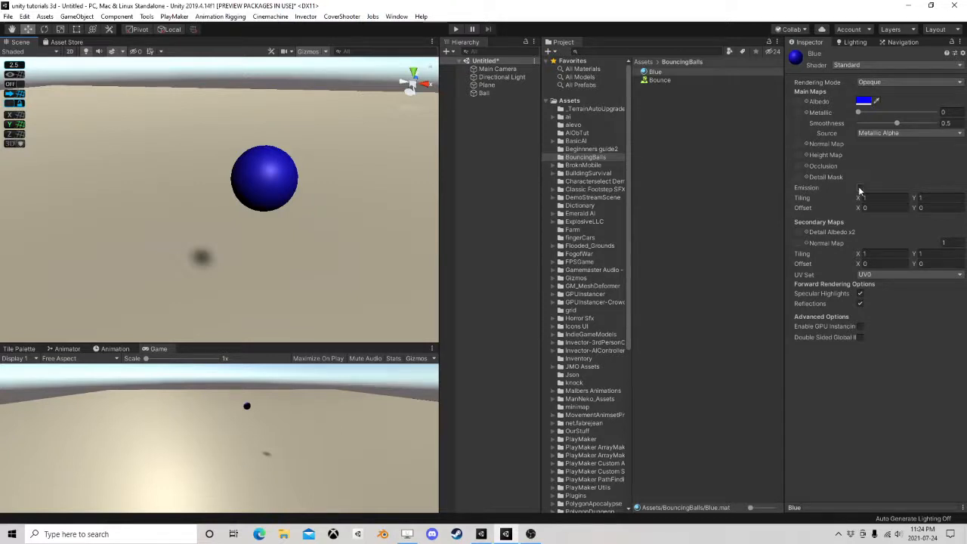
Enable emission on the Blue material and give it a fully saturated blue HDR color
click(859, 188)
click(862, 198)
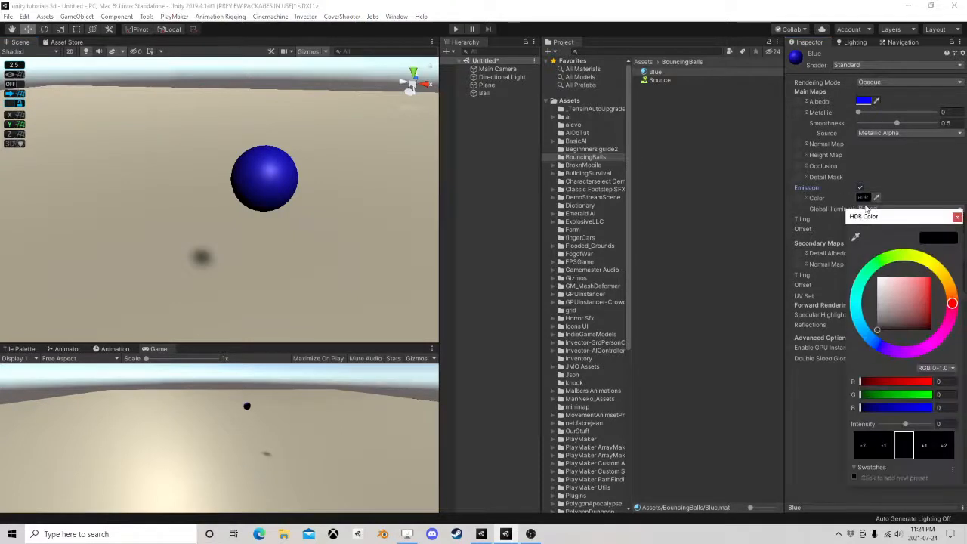
drag(874, 339, 878, 344)
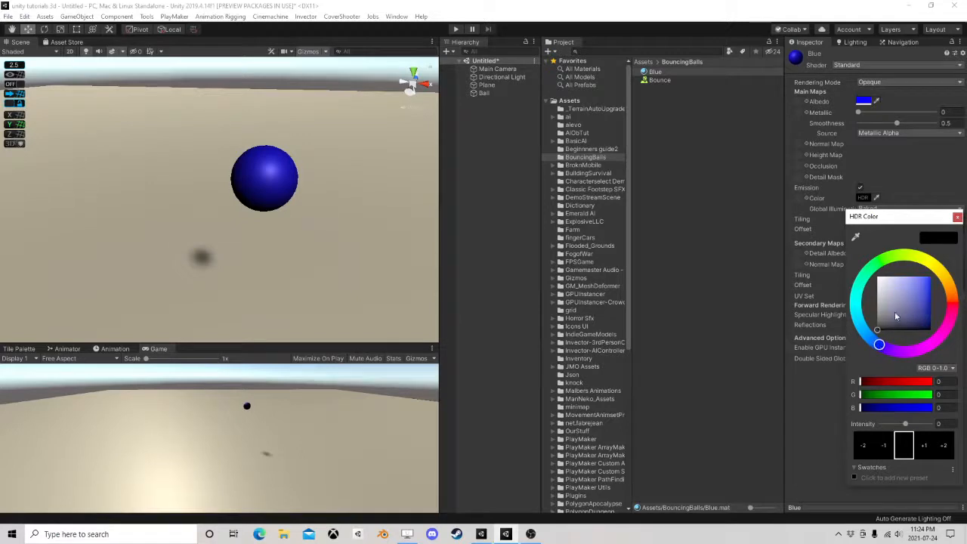
drag(894, 311, 940, 268)
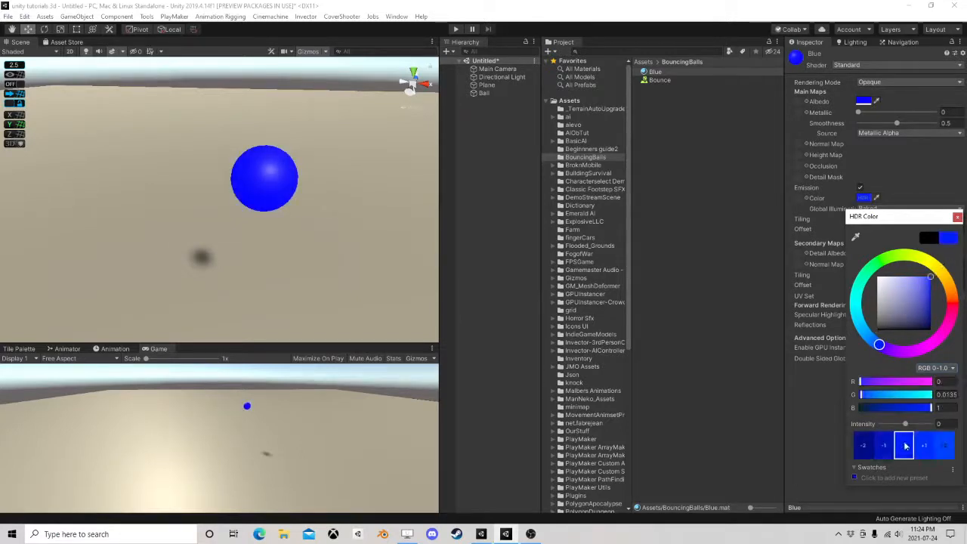
Try the Blue material's emission intensity up to 10, and reduce it to a moderate blue glow
click(929, 447)
click(927, 447)
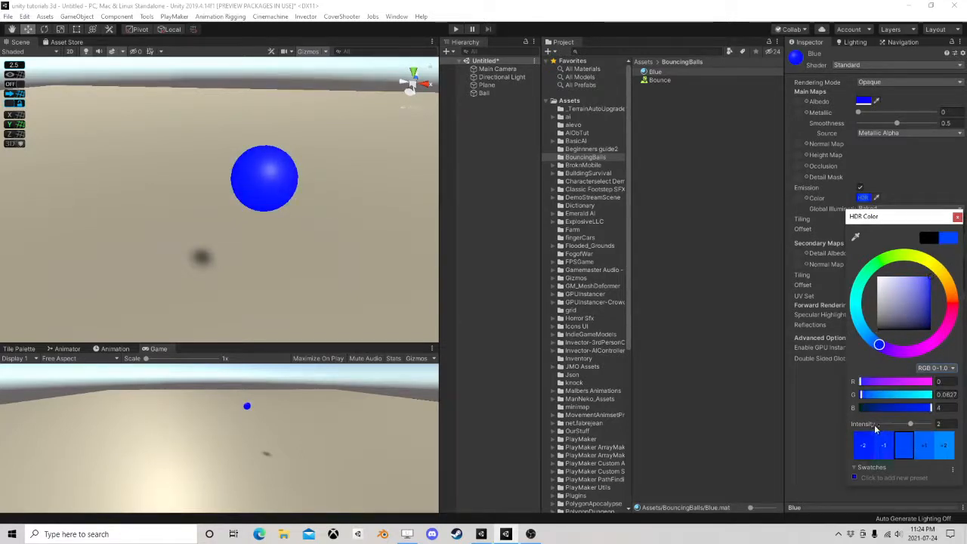
click(924, 447)
click(924, 447)
click(925, 448)
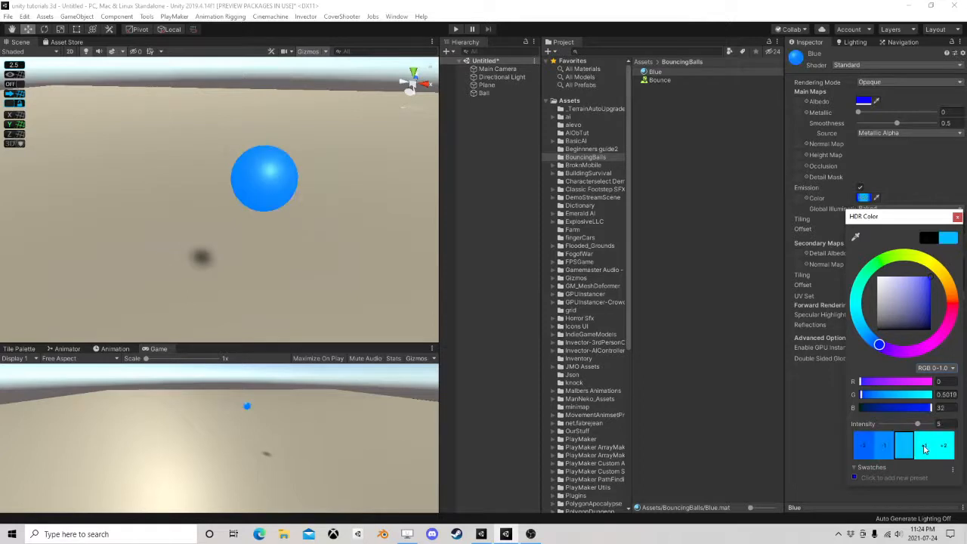
click(923, 447)
click(928, 447)
click(928, 447)
click(928, 447)
click(928, 447)
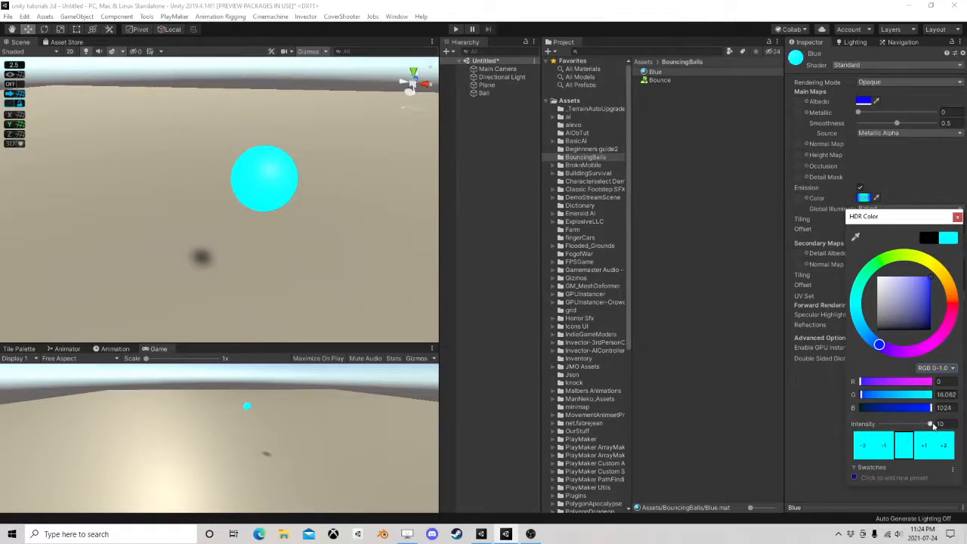
drag(934, 425, 911, 424)
click(457, 31)
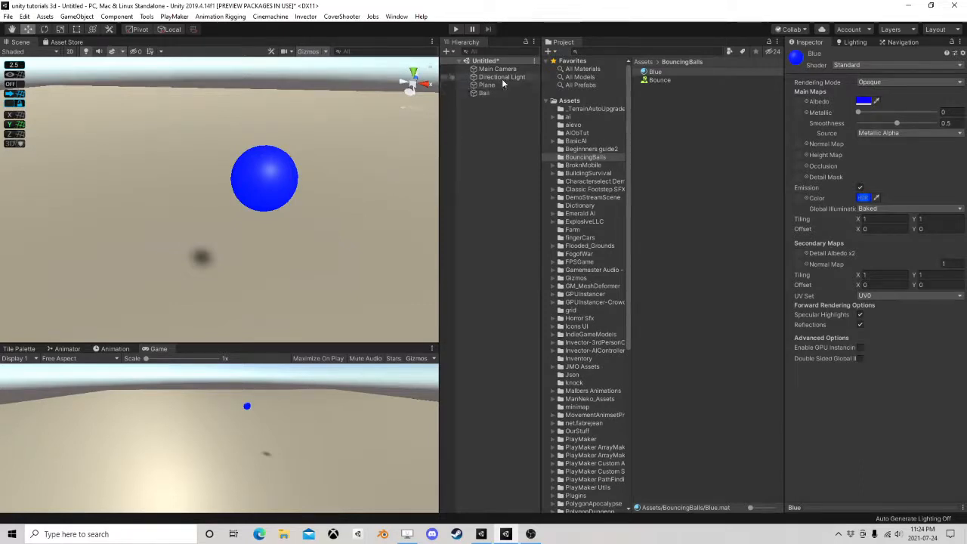
Run the scene in play mode and lower the Directional Light's intensity to 0
click(455, 29)
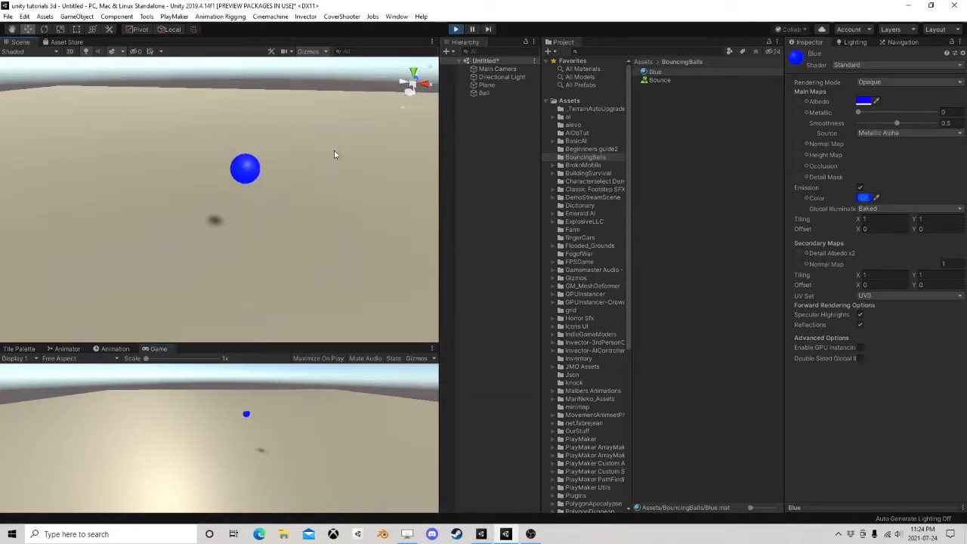
click(502, 76)
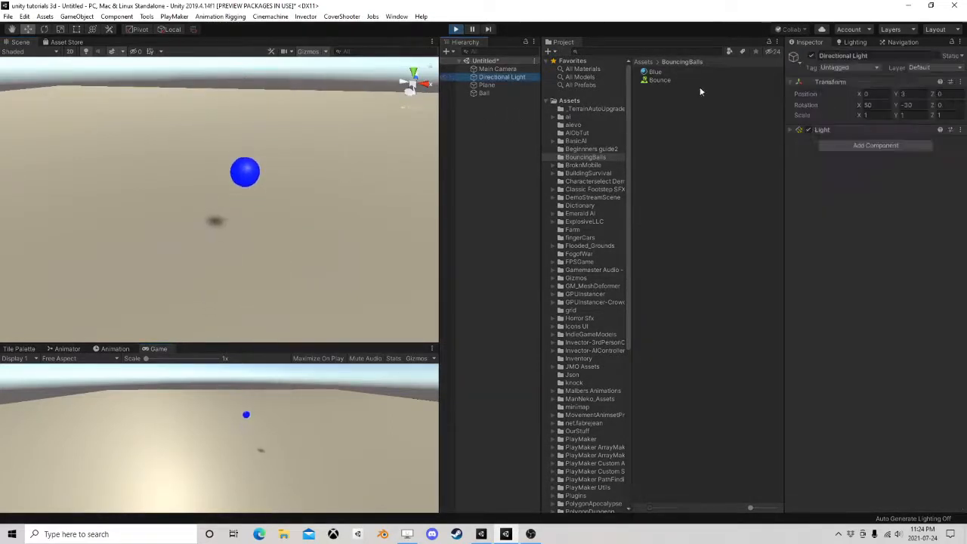
click(789, 130)
drag(842, 180, 819, 179)
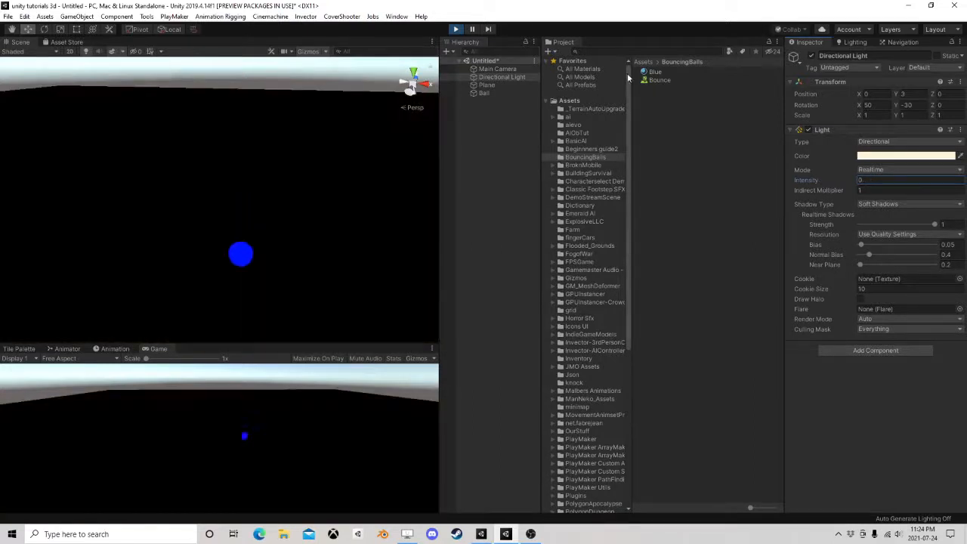
Toggle the Blue material's emission off and on in the dark scene to compare the ball's glow, leaving it off
click(655, 72)
click(860, 188)
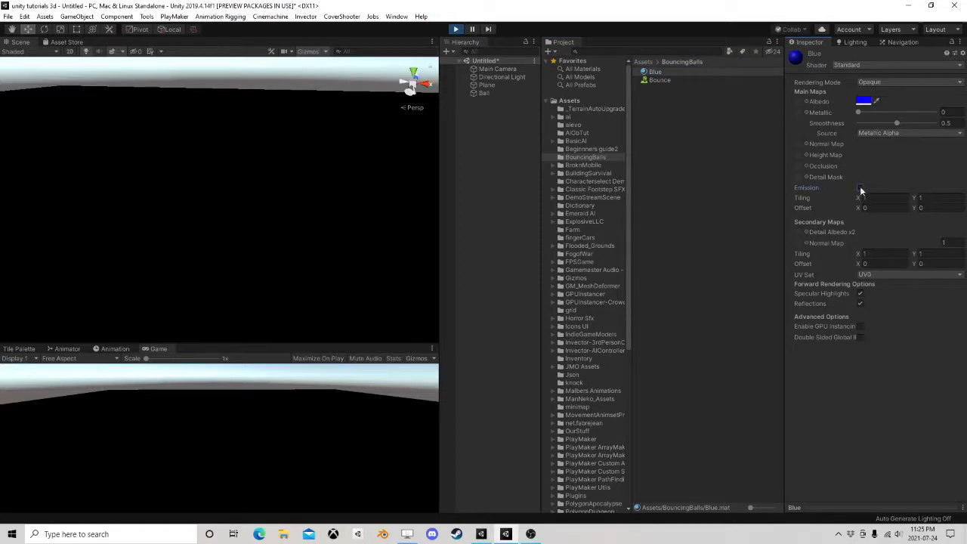
click(859, 188)
click(859, 188)
click(642, 72)
Raise the Directional Light's intensity again, exit play mode, and re-enable emission on the Blue material
click(487, 77)
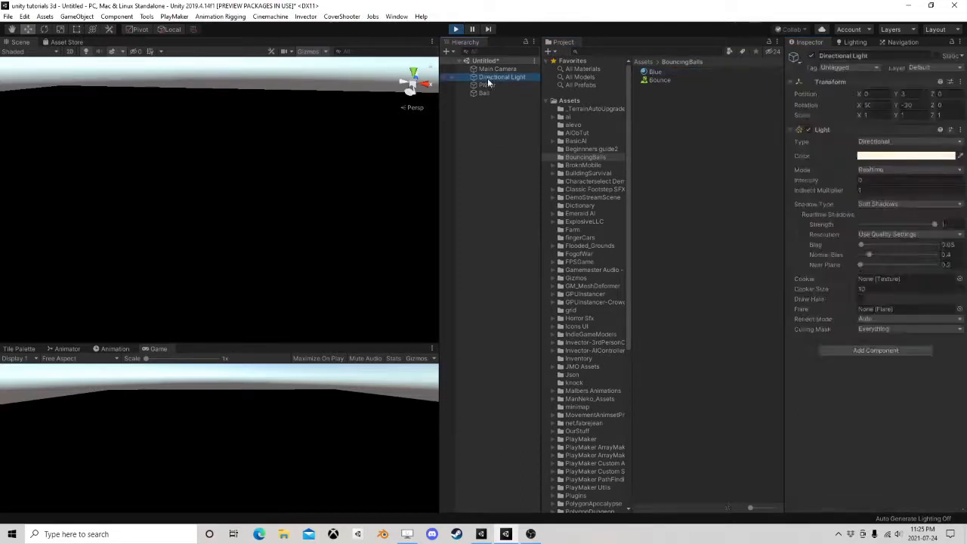
drag(830, 179, 848, 179)
click(457, 31)
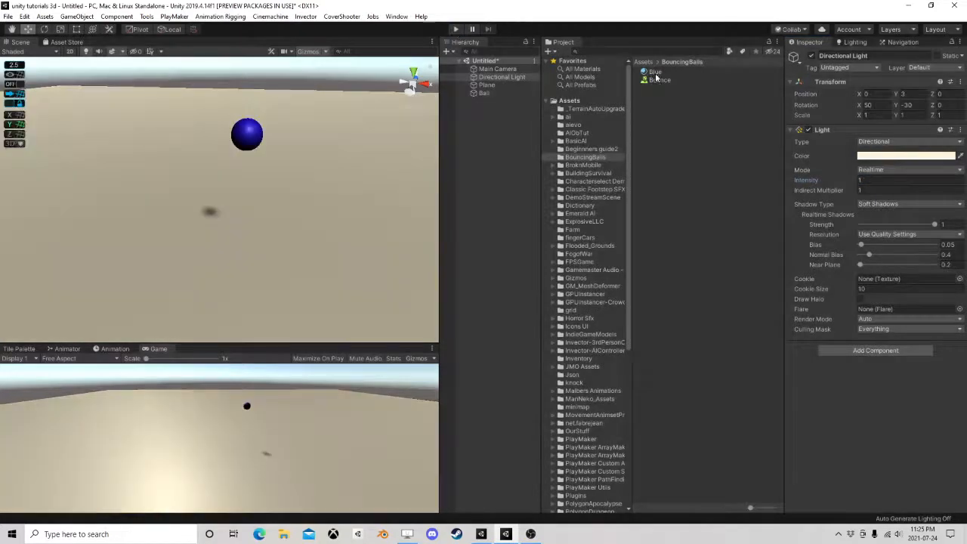
click(654, 71)
click(859, 188)
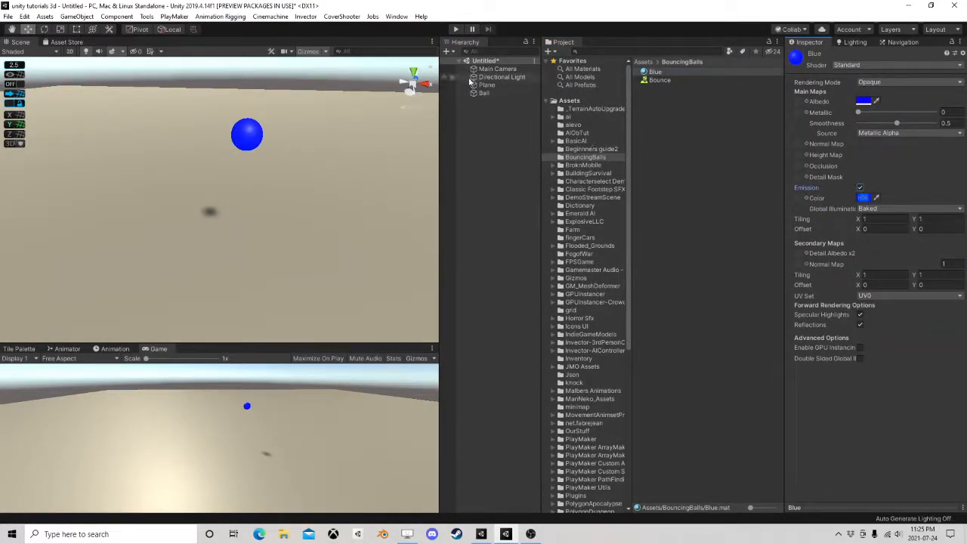
Search the Package Manager for "post" and check whether the Post Processing package is installed
click(394, 17)
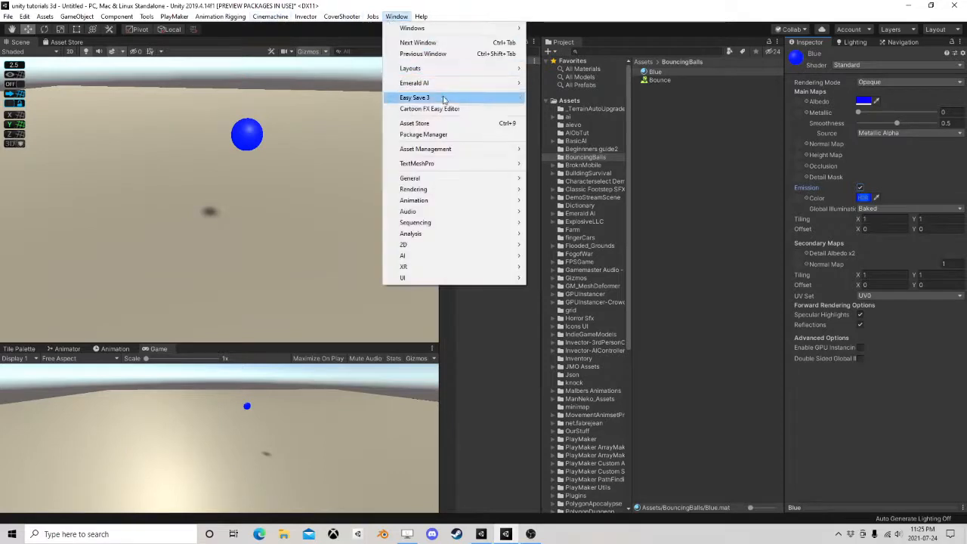
click(438, 134)
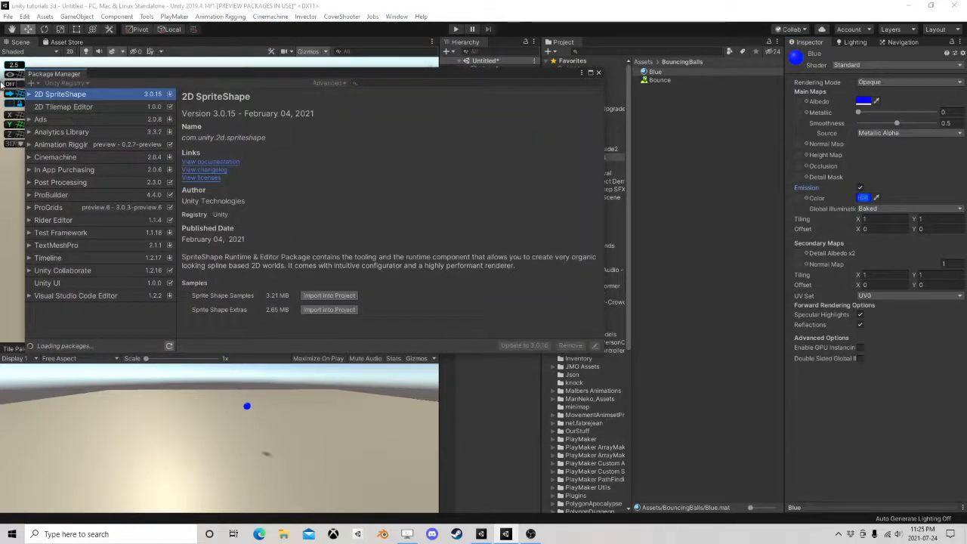
drag(268, 77, 377, 99)
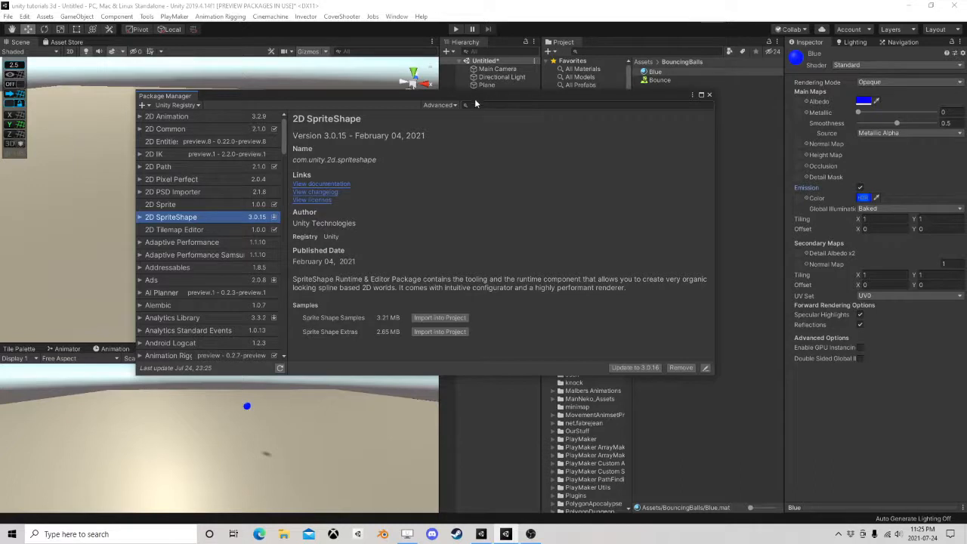
drag(475, 103, 491, 114)
click(488, 110)
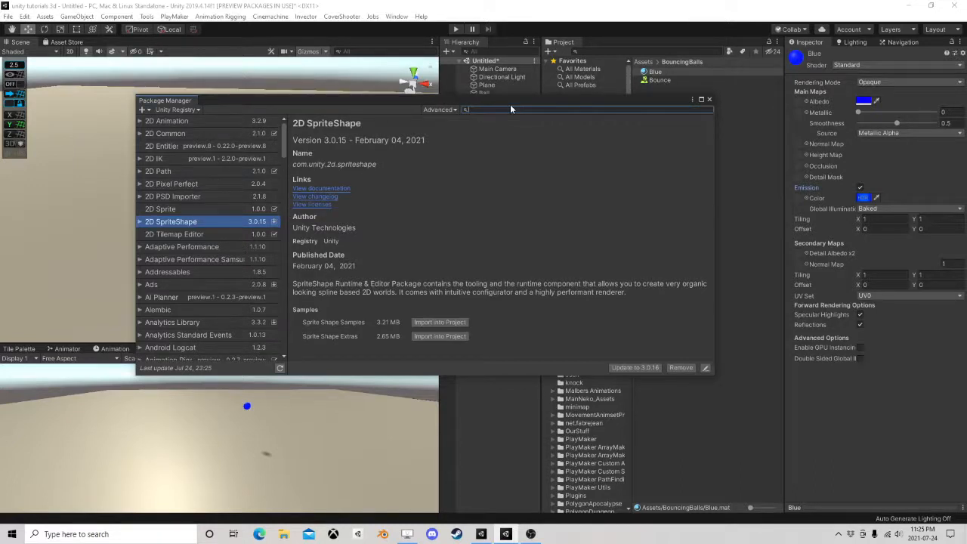
text(post)
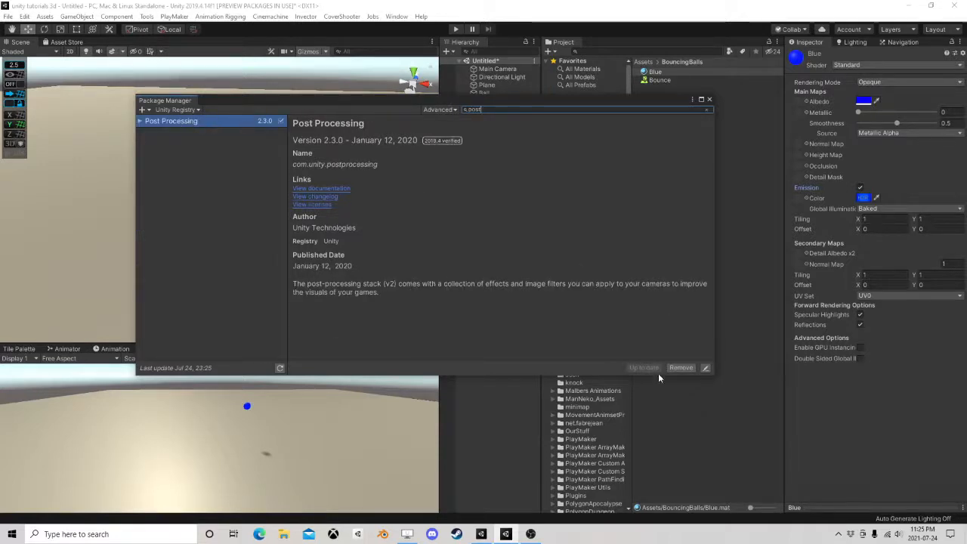
click(708, 99)
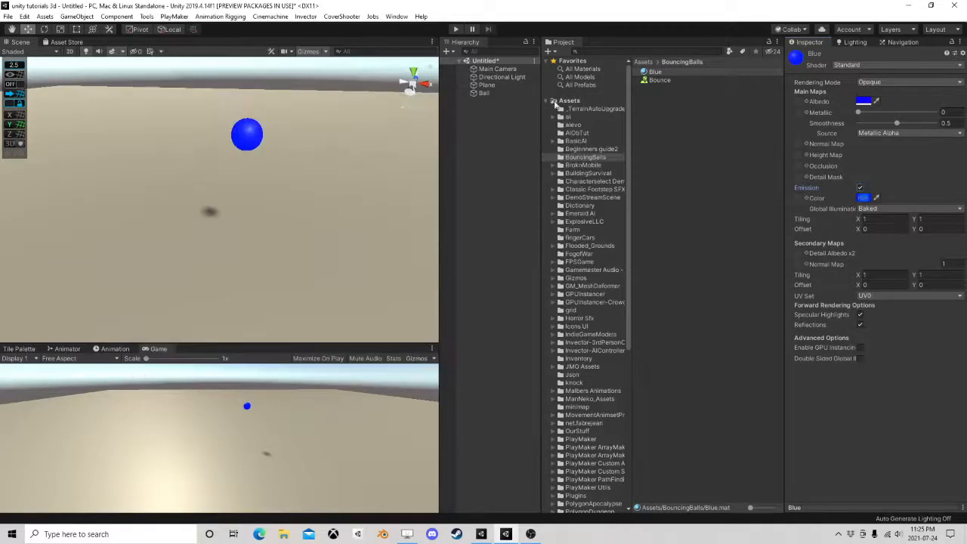
Add a Post-process Layer component to the Directional Light
click(501, 77)
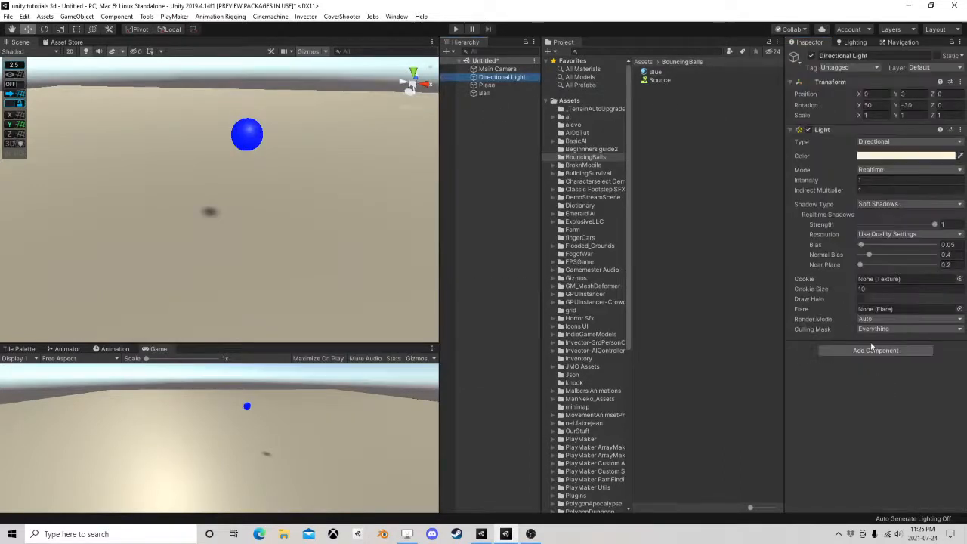
click(873, 350)
text(r)
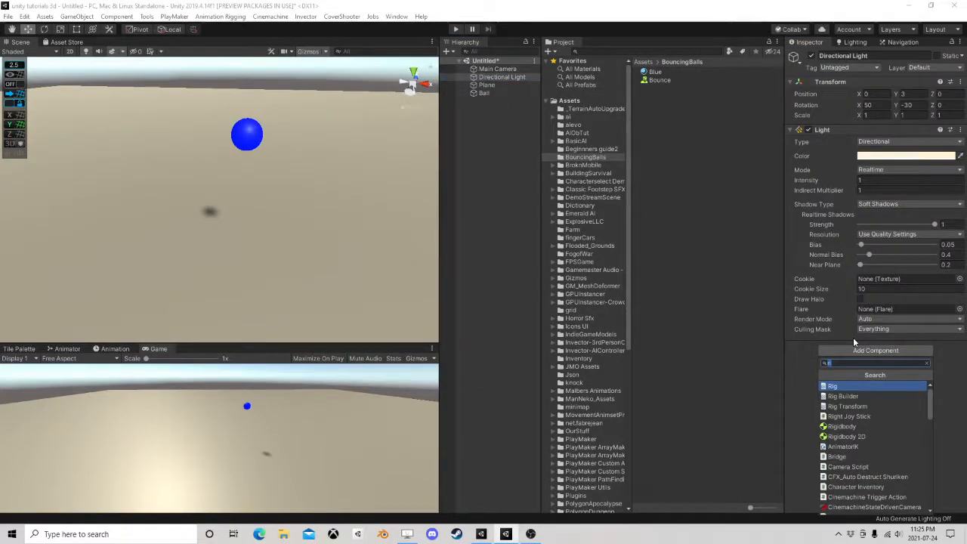
key(BackSpace)
text(post)
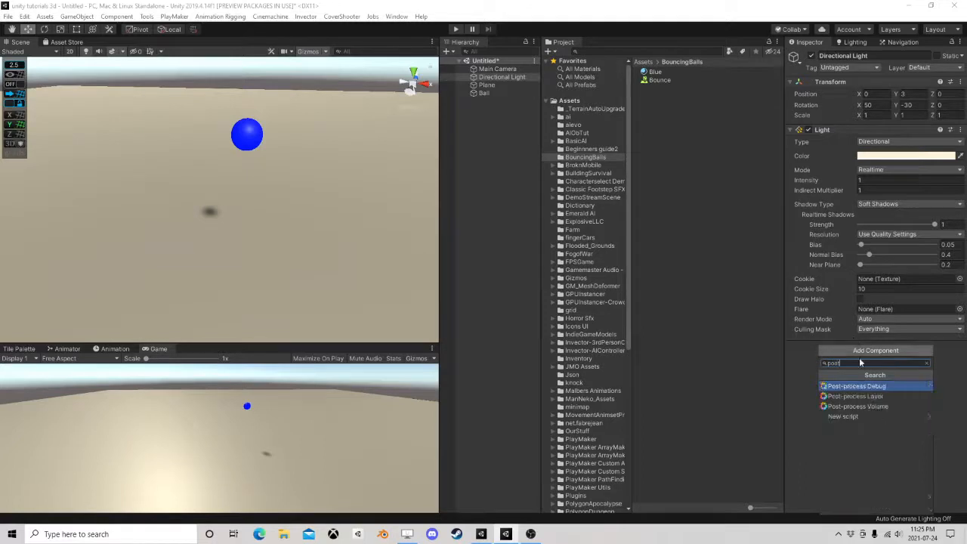
click(873, 398)
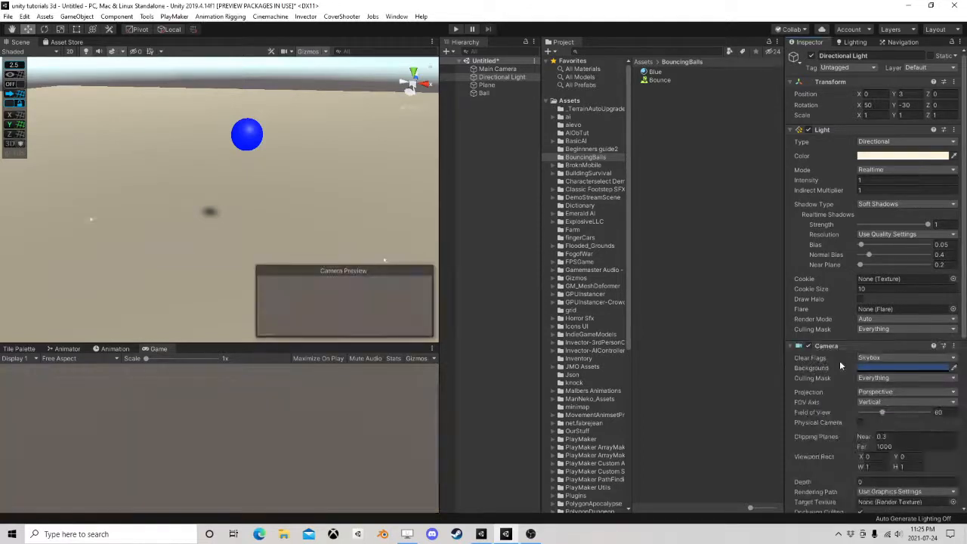
Add a Post-process Volume component to the Directional Light and make it global
scroll(840, 366, down, 8)
click(847, 512)
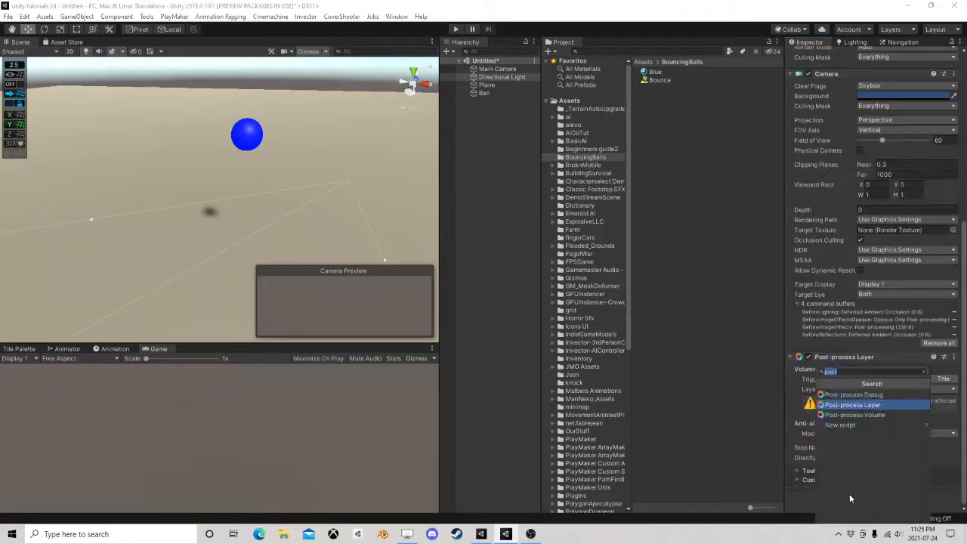
click(861, 414)
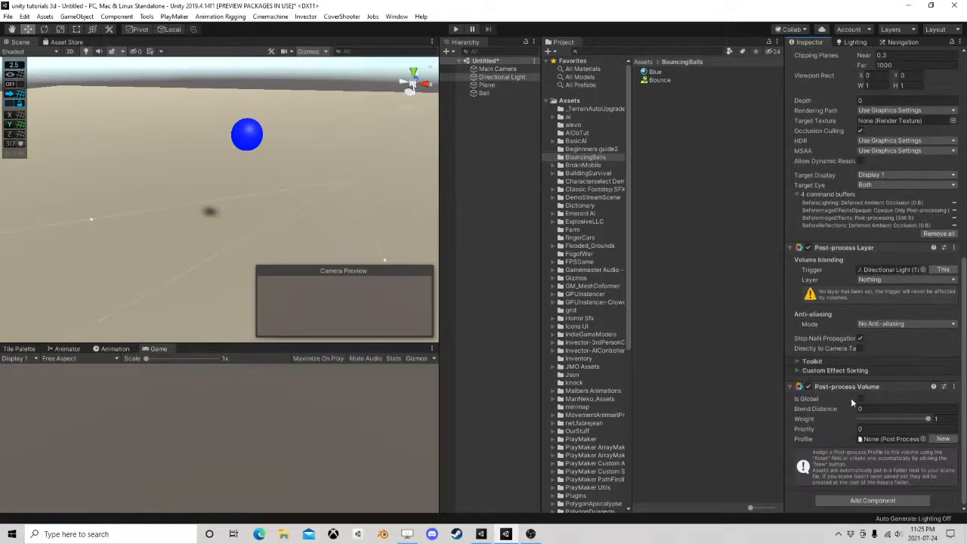
click(860, 399)
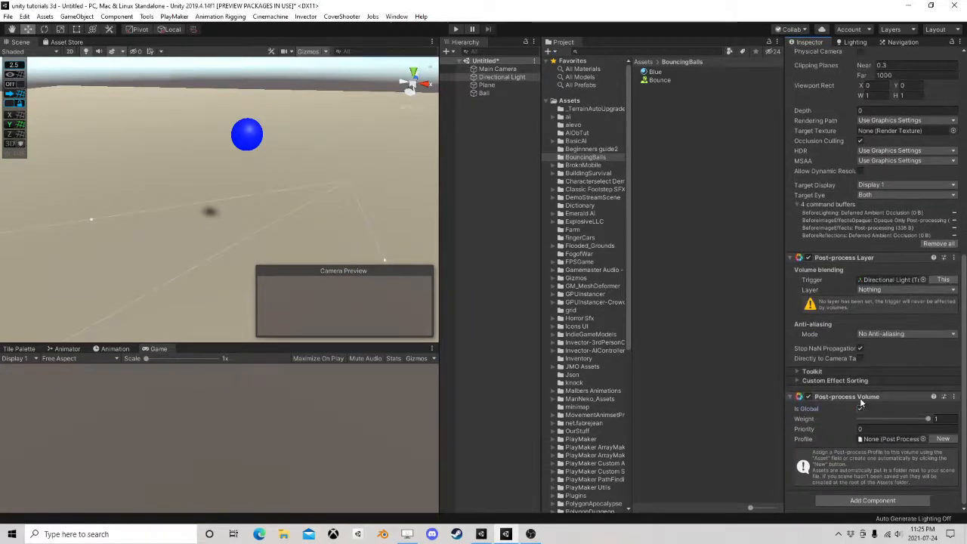
Set both the Post-process Layer's volume blending layer and the Directional Light's own layer to TransparentFX
click(868, 290)
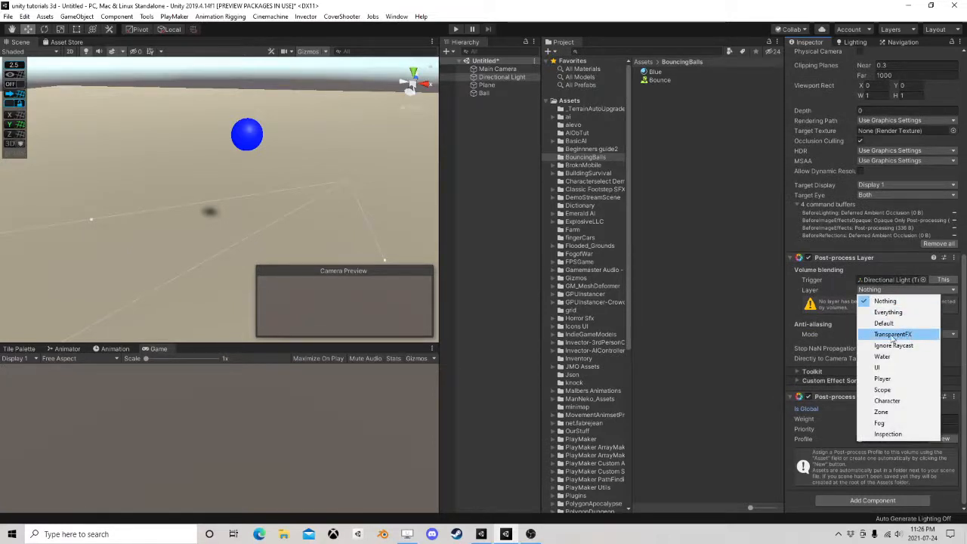
click(892, 339)
scroll(857, 316, up, 10)
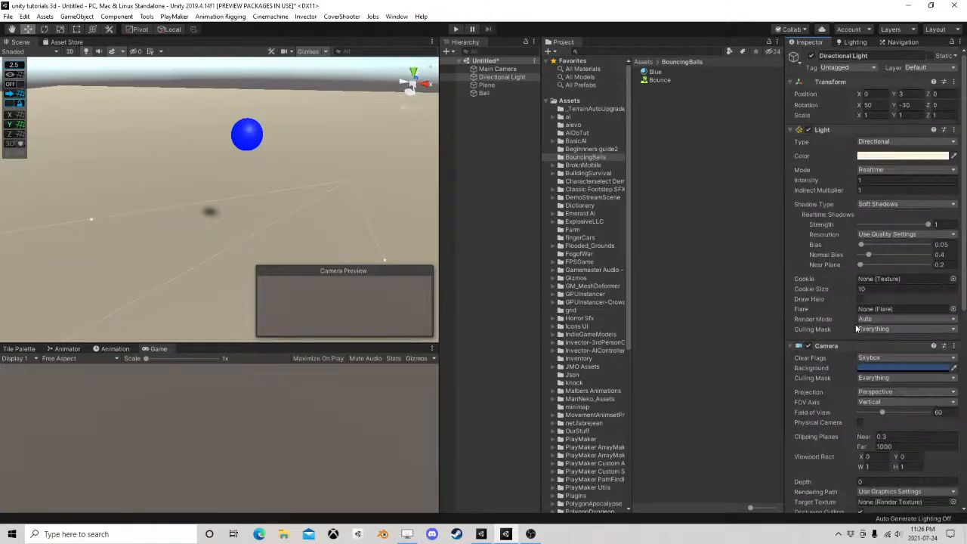
click(916, 68)
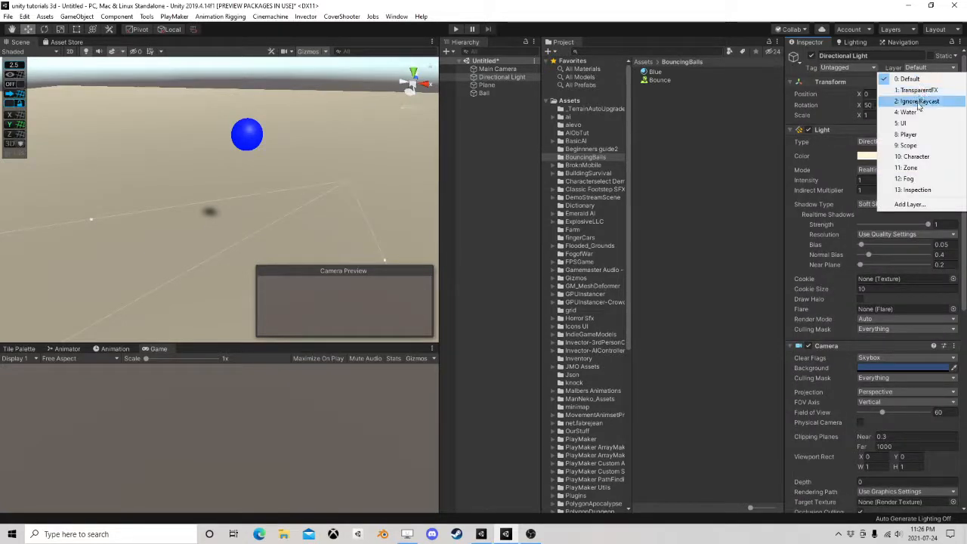
click(918, 89)
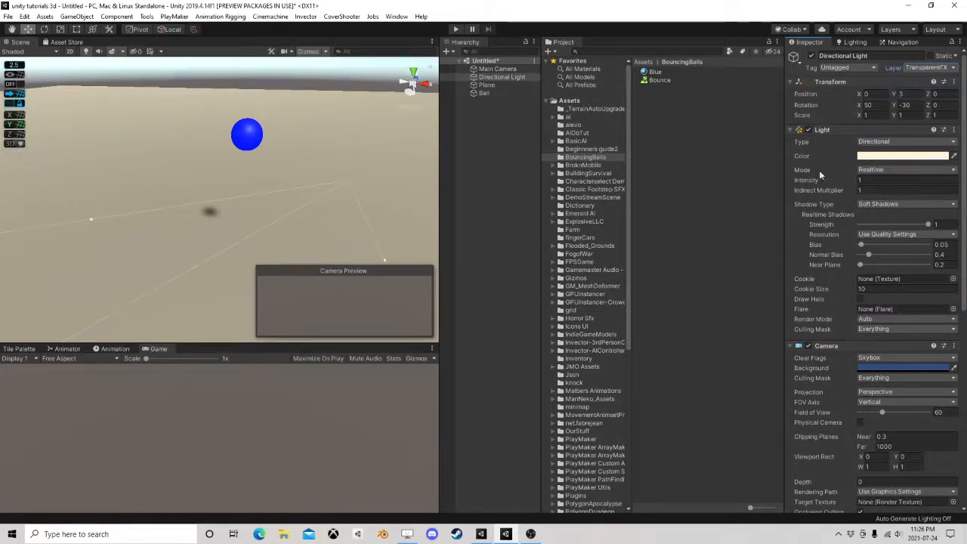
Create a new profile for the Directional Light's Post-process Volume and move the profile asset into the BouncingBalls folder
scroll(850, 398, down, 6)
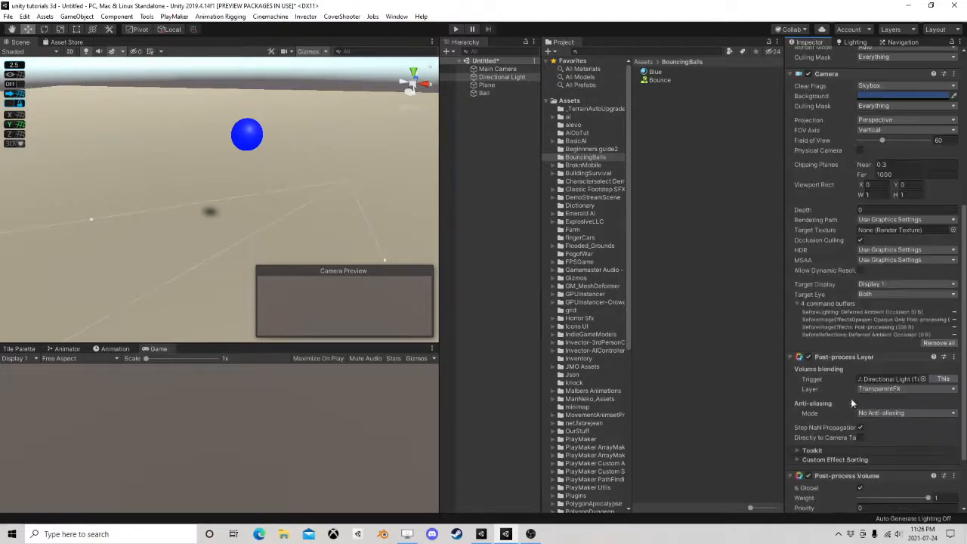
scroll(864, 333, down, 2)
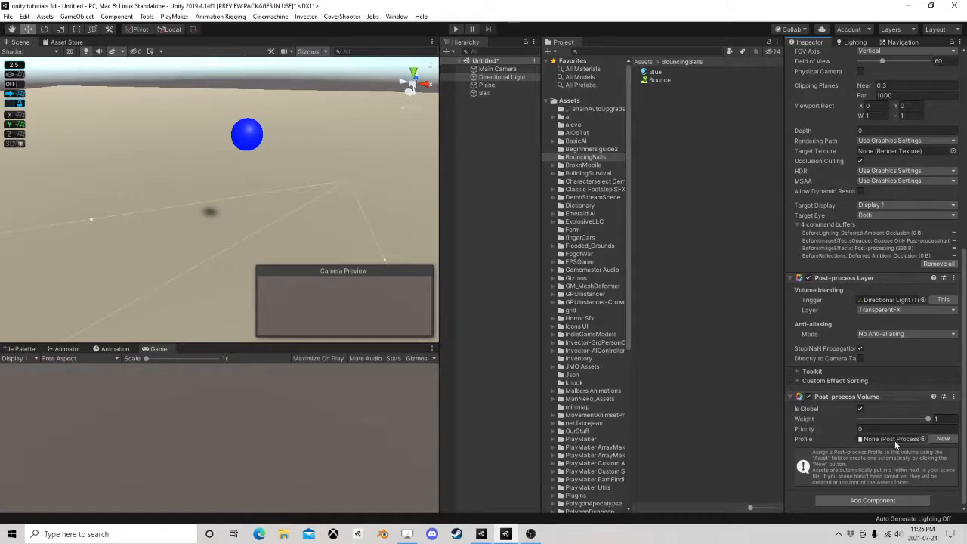
click(943, 439)
click(880, 438)
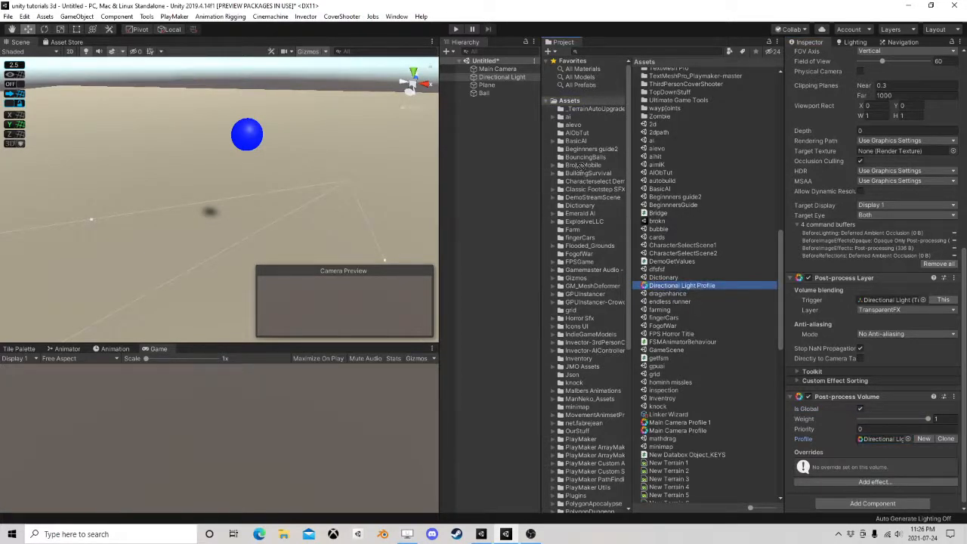
click(585, 157)
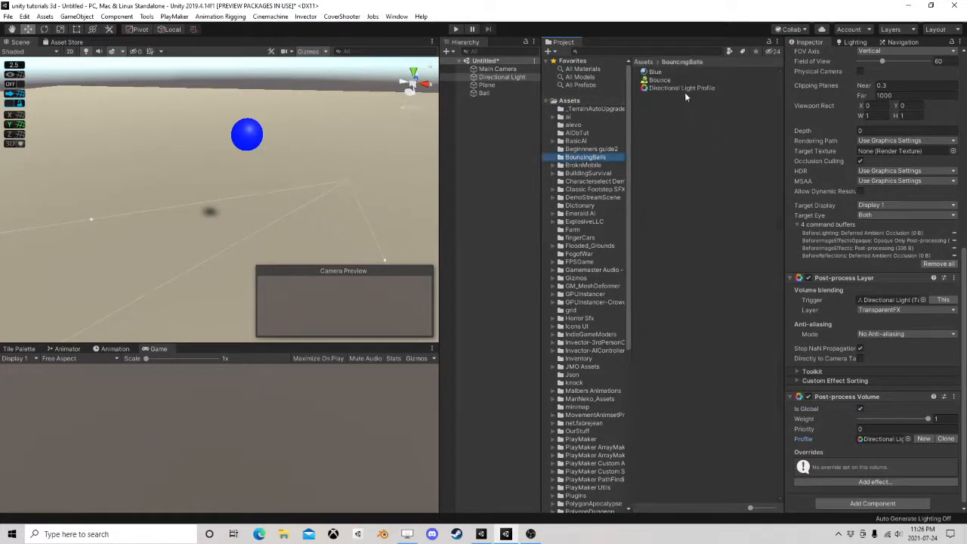
click(683, 89)
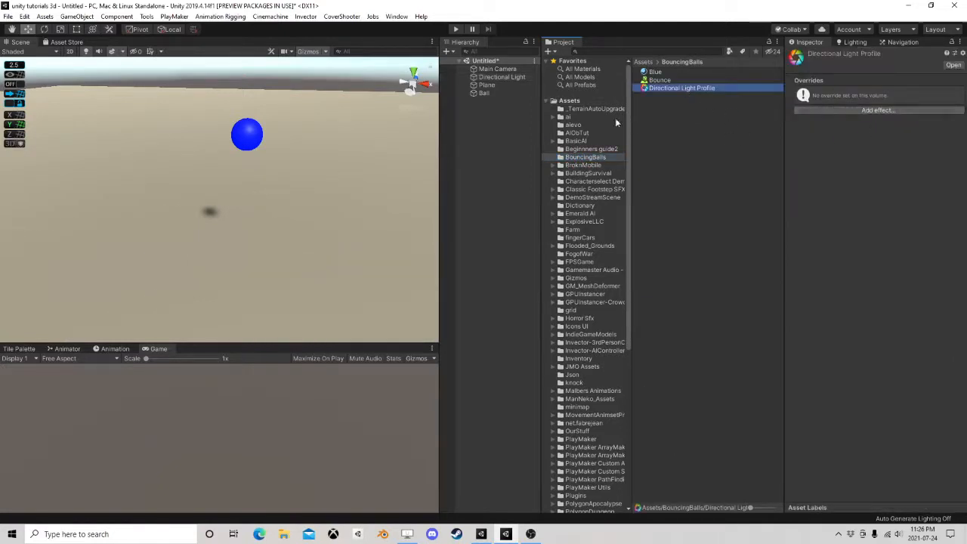
scroll(275, 197, down, 4)
scroll(293, 210, up, 2)
click(495, 69)
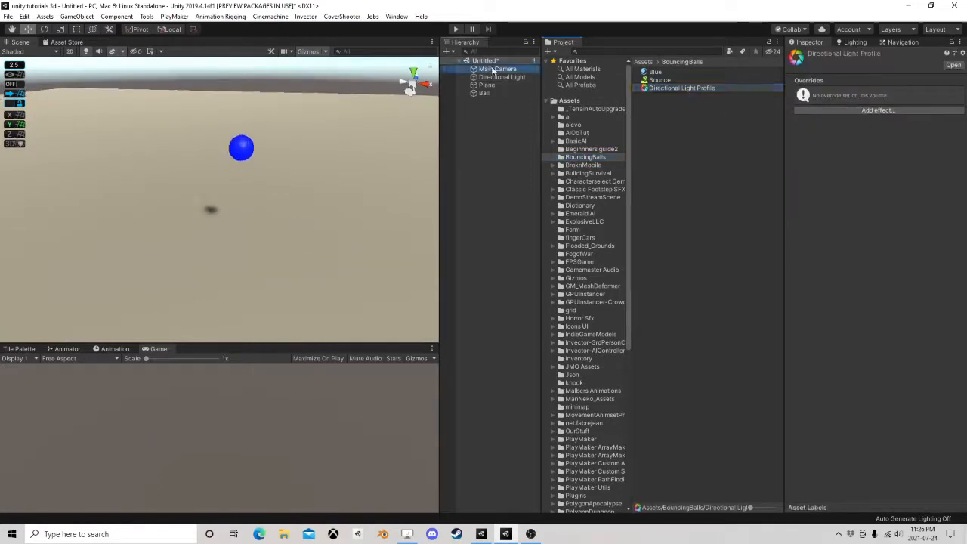
right_drag(342, 166, 315, 167)
middle_drag(270, 167, 222, 220)
drag(232, 344, 264, 327)
Add a Bloom effect to the Directional Light Profile with its intensity overridden to 0.84 and its threshold to 0.78
click(658, 88)
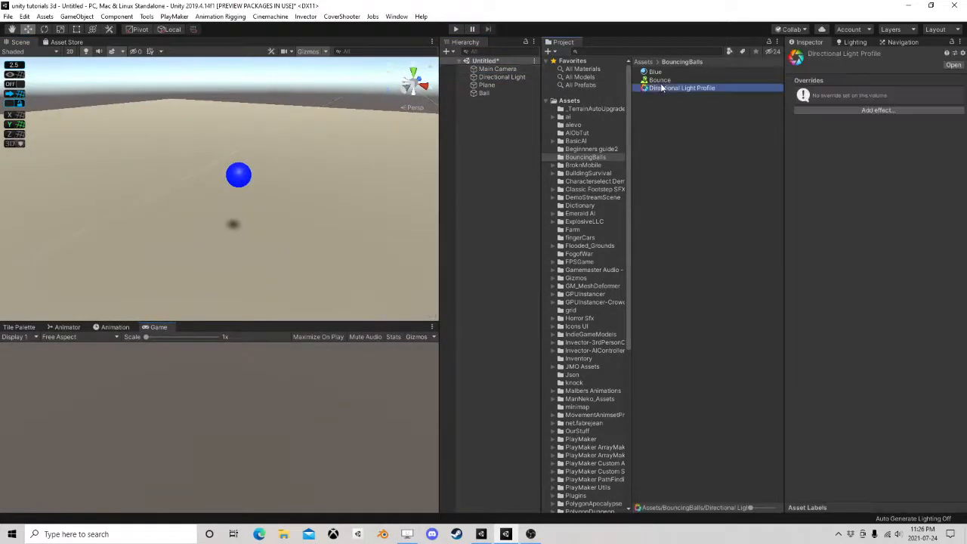
click(876, 110)
mouse_move(897, 119)
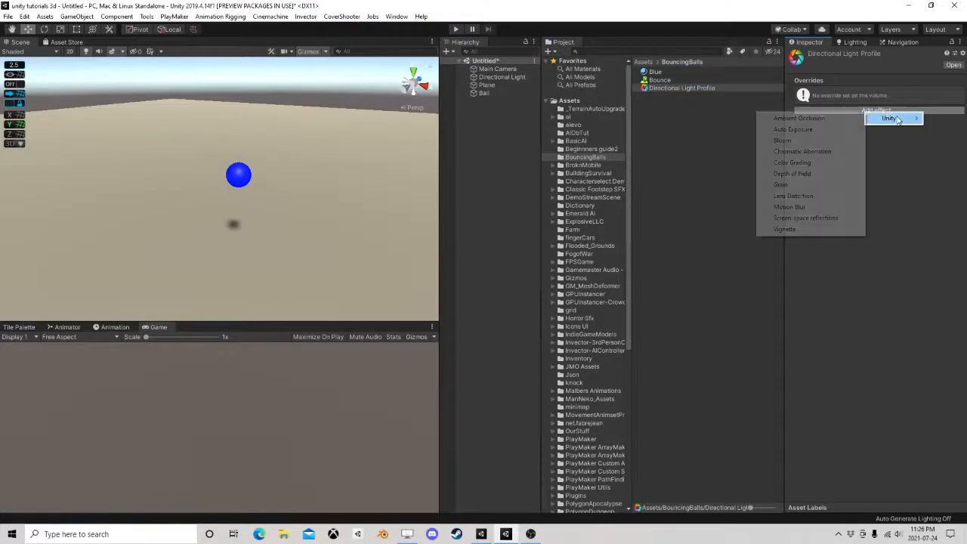
click(784, 141)
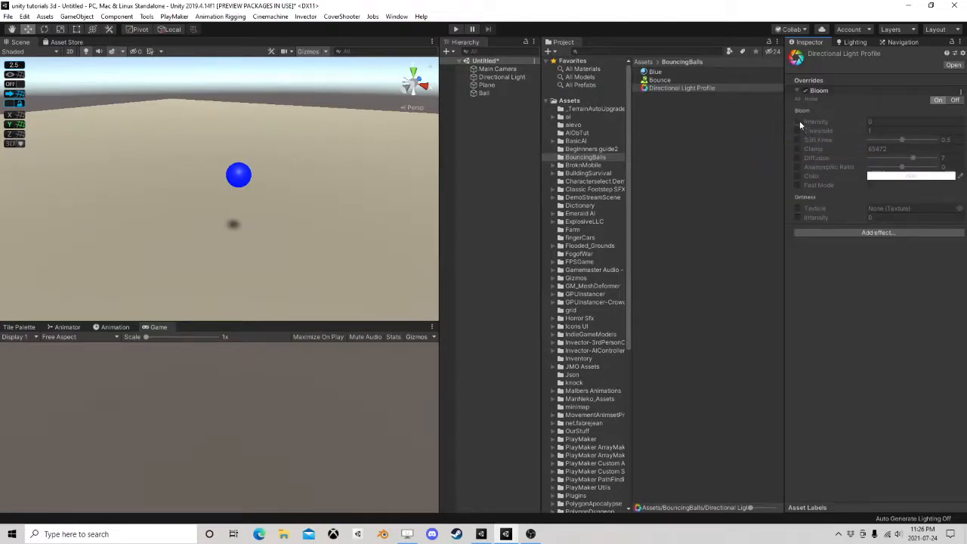
click(797, 121)
click(796, 131)
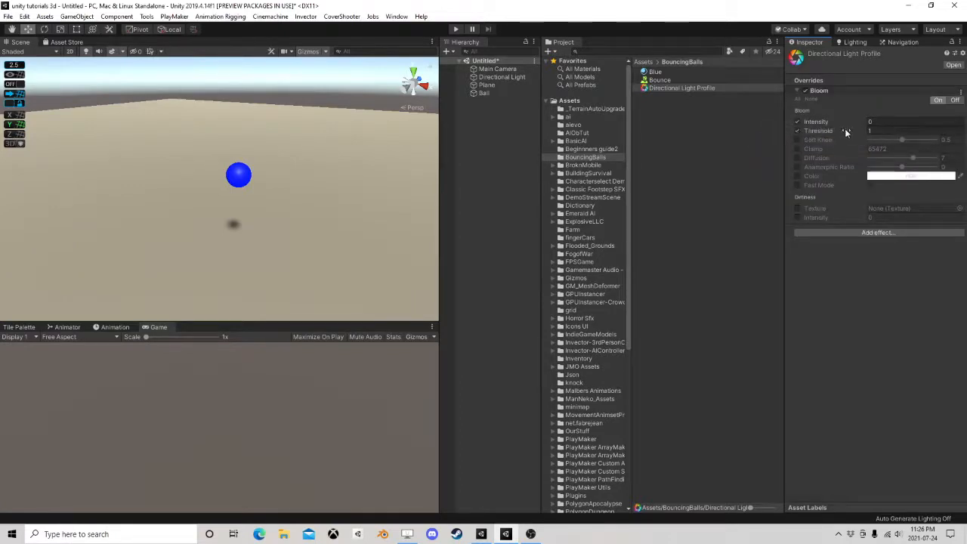
mouse_move(849, 122)
mouse_down()
mouse_move(857, 132)
mouse_move(846, 136)
mouse_move(858, 130)
mouse_up()
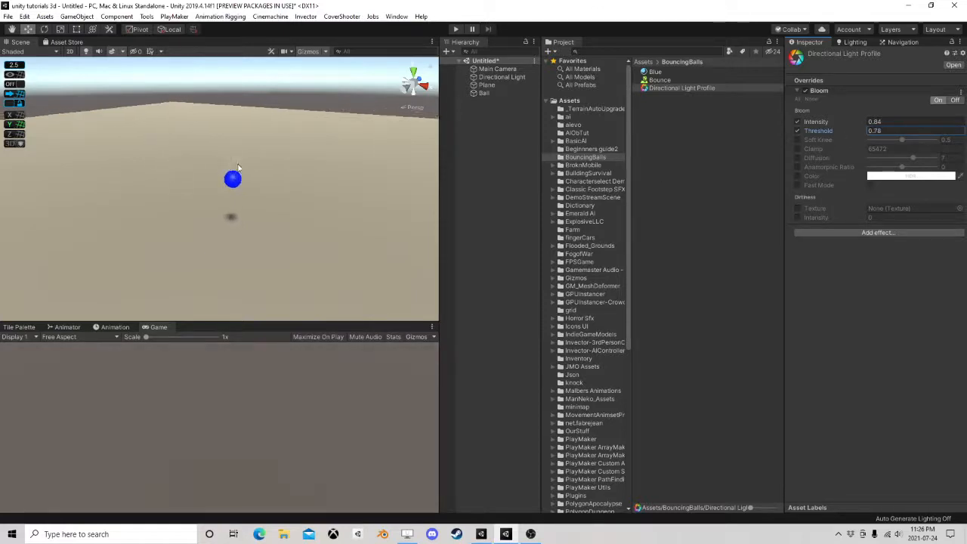
Align the Main Camera with the current scene view and enlarge the Game view
click(503, 69)
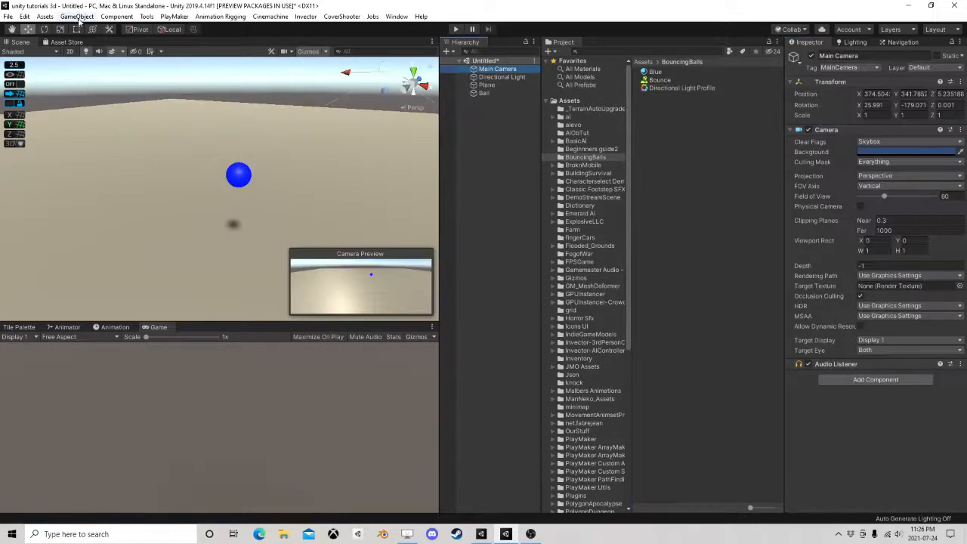
click(77, 16)
click(96, 256)
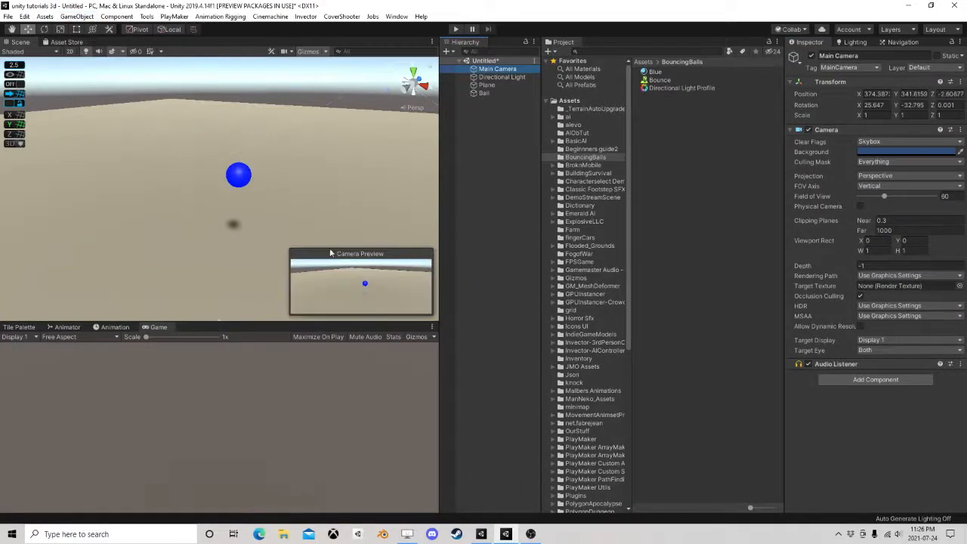
drag(163, 319, 164, 269)
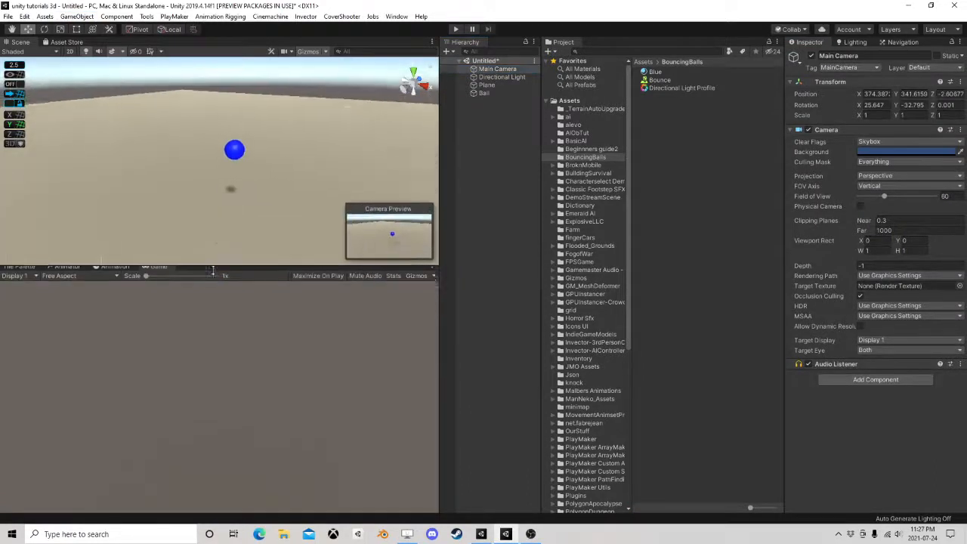
Run the scene, examine the bouncing ball and the camera output, and stop playback
click(456, 30)
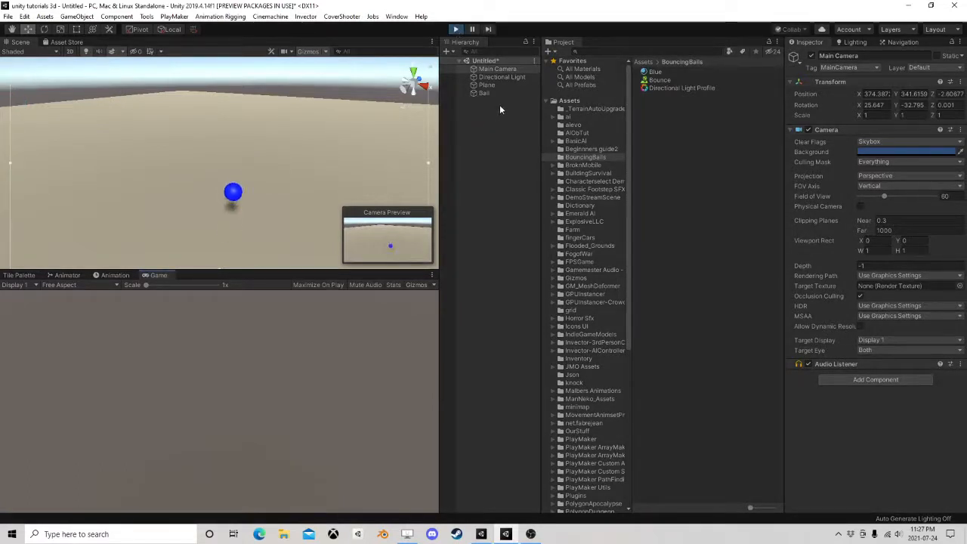
scroll(215, 169, down, 4)
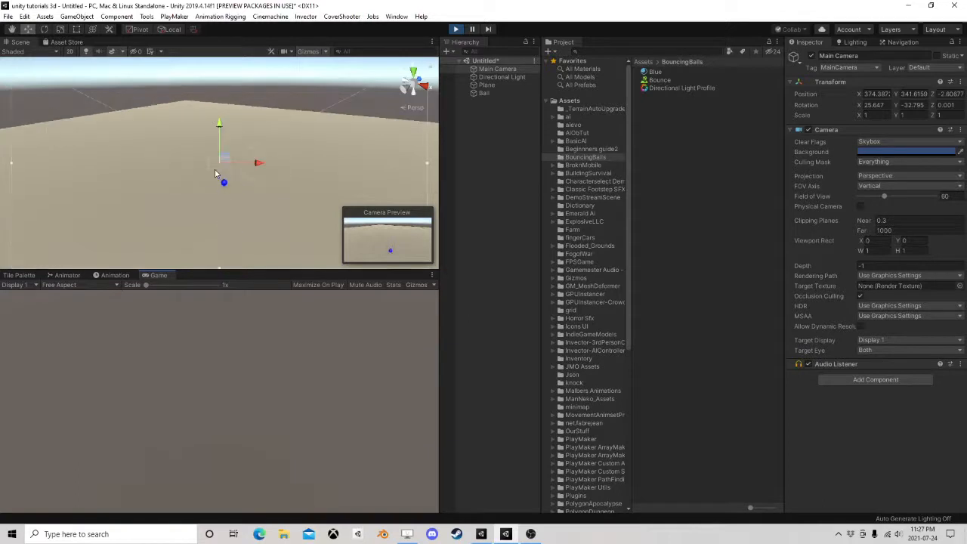
right_drag(214, 169, 306, 159)
scroll(306, 160, down, 3)
middle_drag(306, 162, 399, 111)
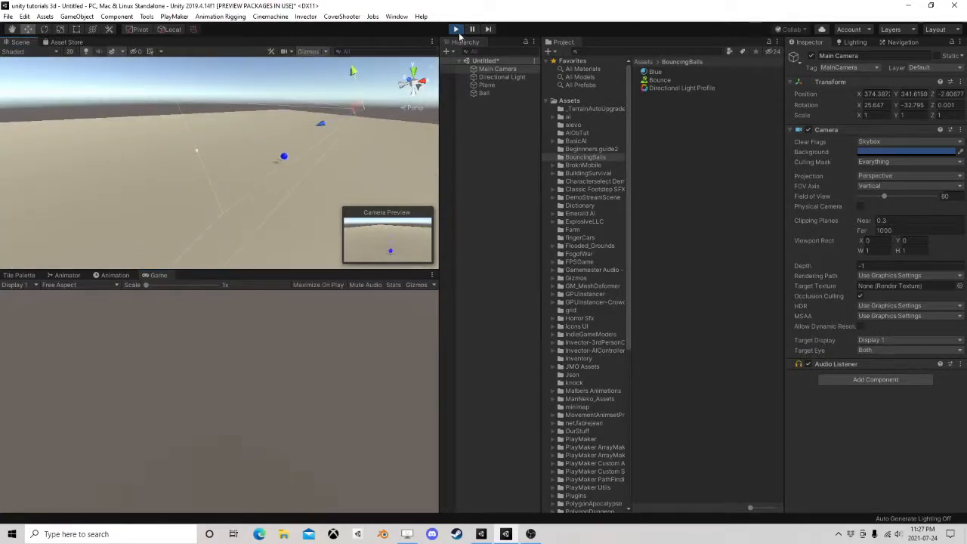
click(457, 32)
Check the Main Camera's culling mask options and set its layer to TransparentFX
click(495, 68)
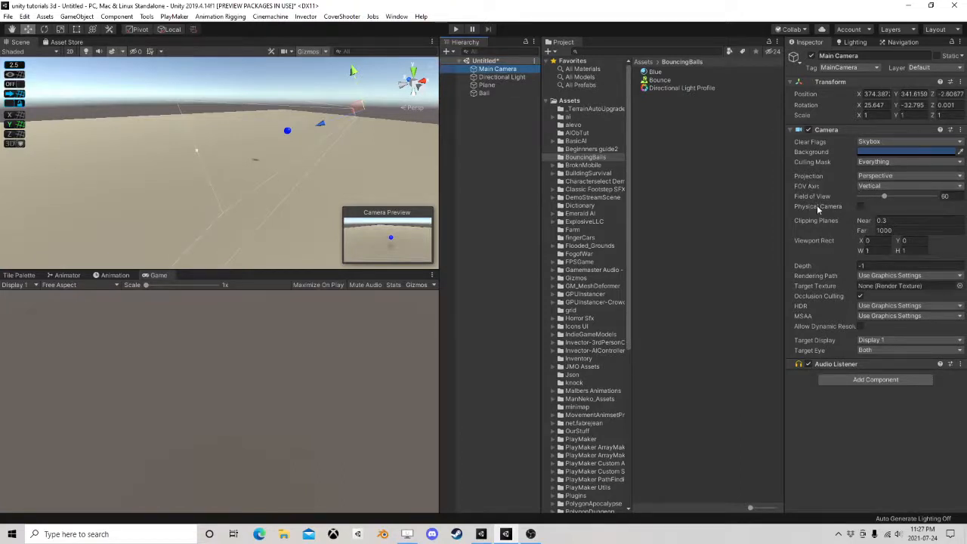
click(871, 162)
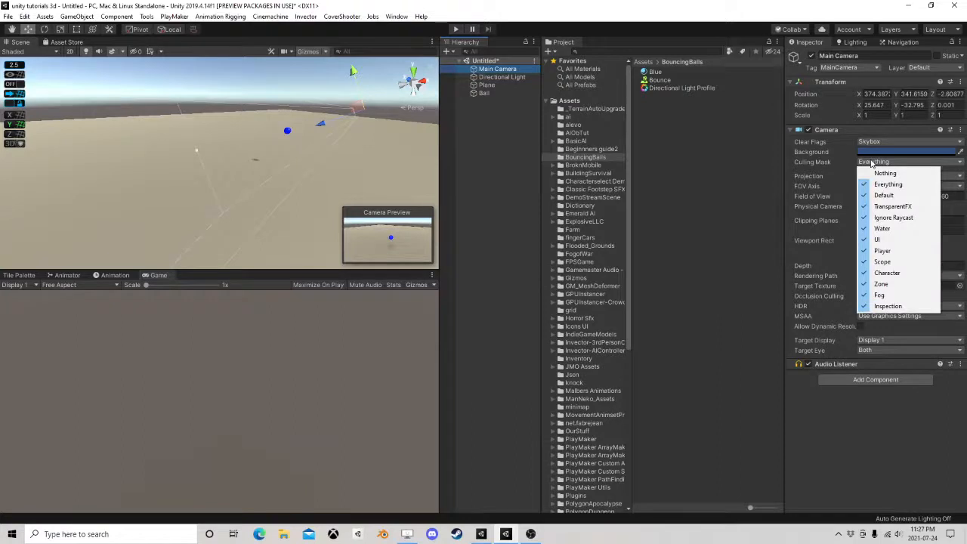
click(838, 165)
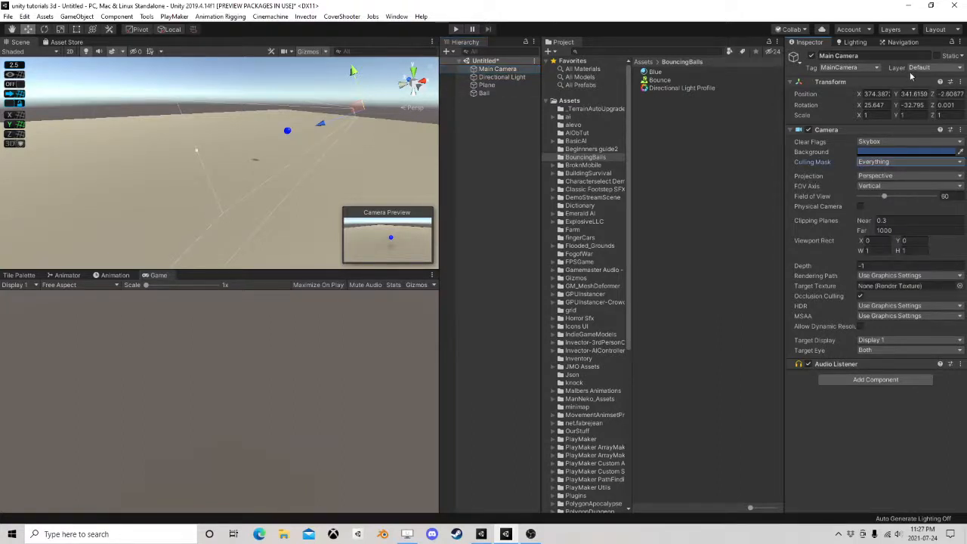
click(494, 68)
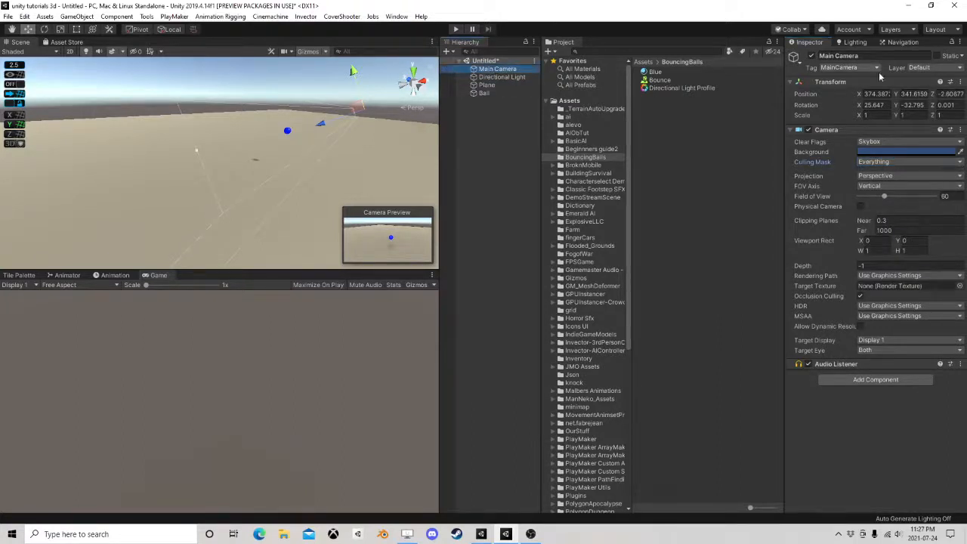
click(925, 68)
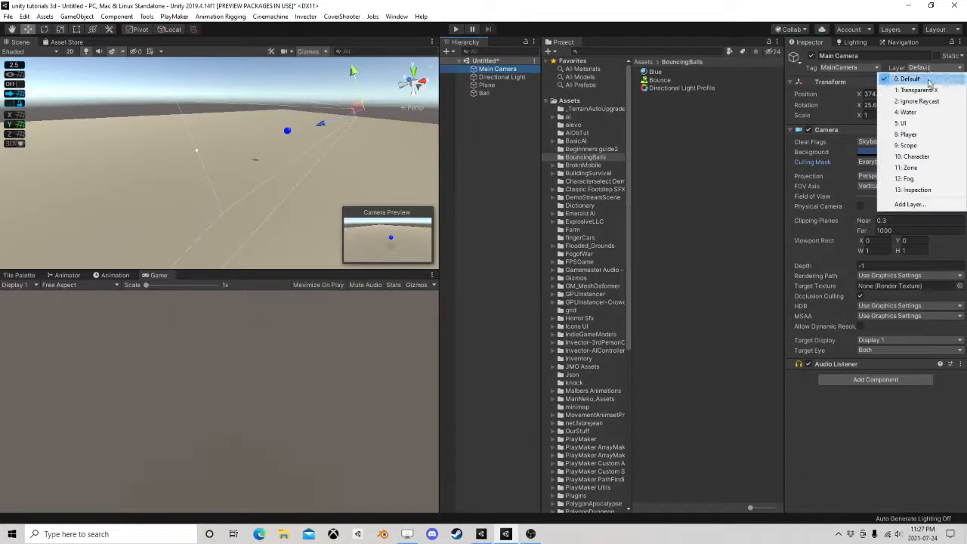
click(920, 90)
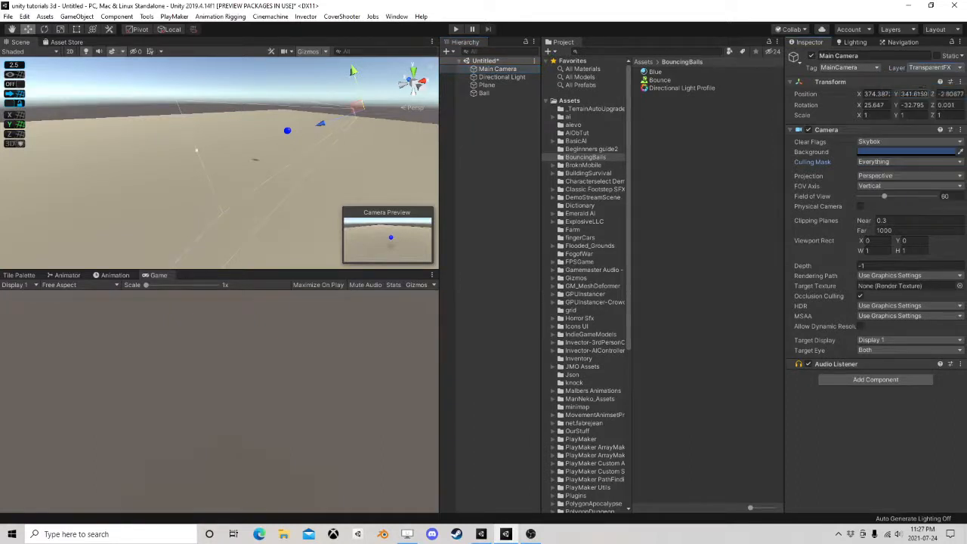
Try to remove the Camera component from the Directional Light
click(492, 79)
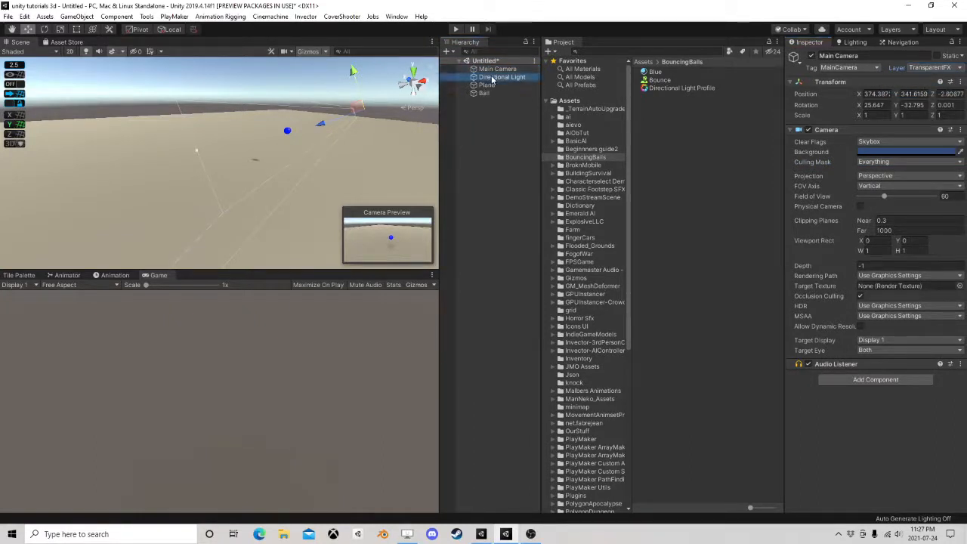
scroll(893, 313, down, 5)
scroll(838, 265, up, 2)
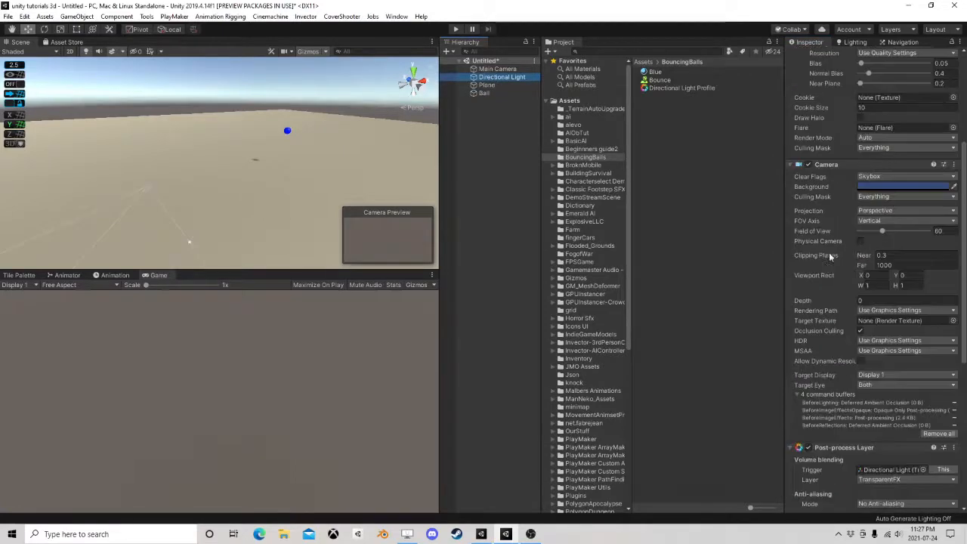
right_click(828, 164)
click(857, 186)
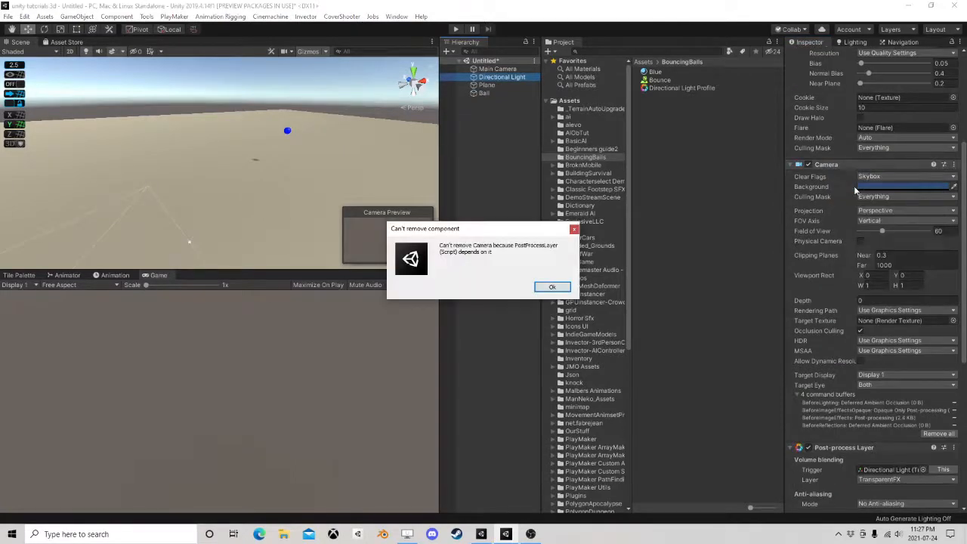
click(552, 288)
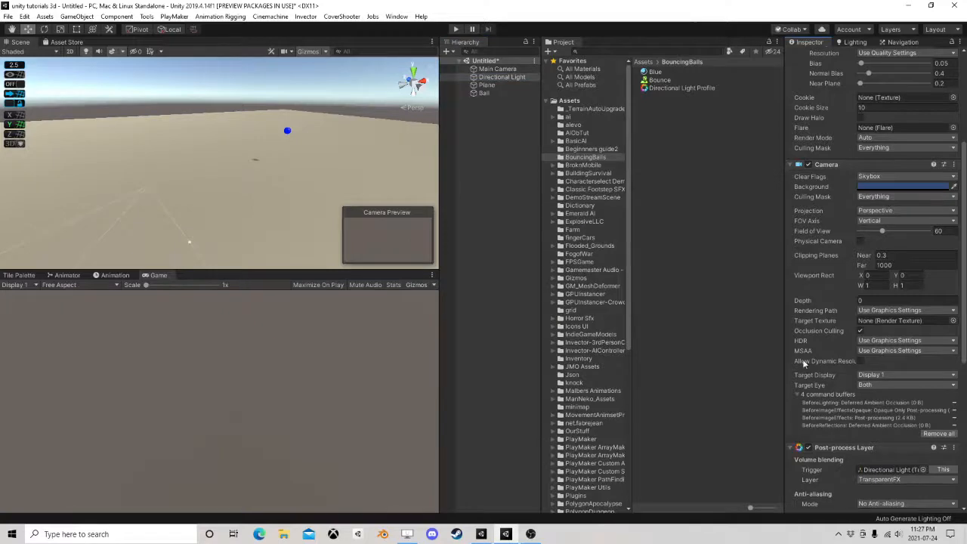
Remove the Post-process Volume, Post-process Layer and Camera components from the Directional Light
scroll(883, 204, down, 6)
right_click(838, 271)
click(870, 293)
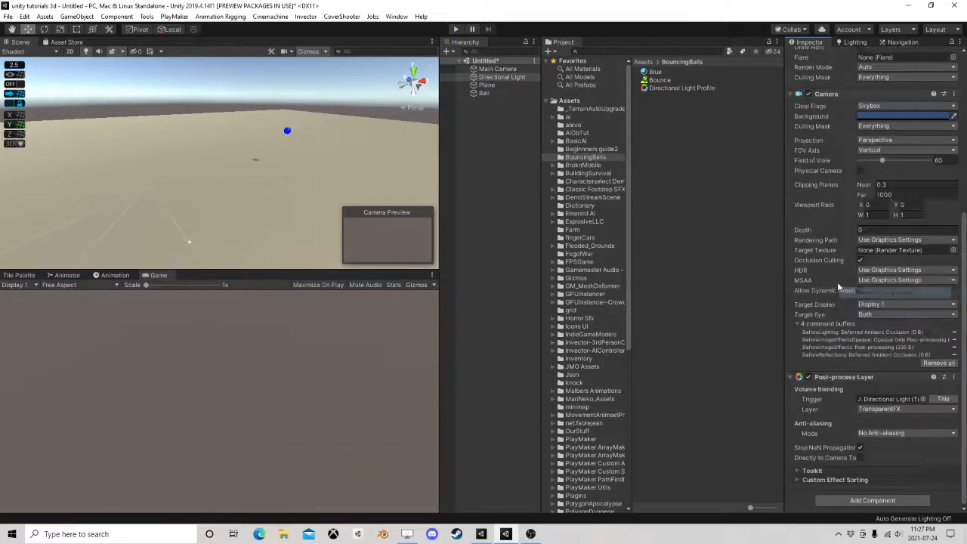
right_click(838, 380)
click(883, 401)
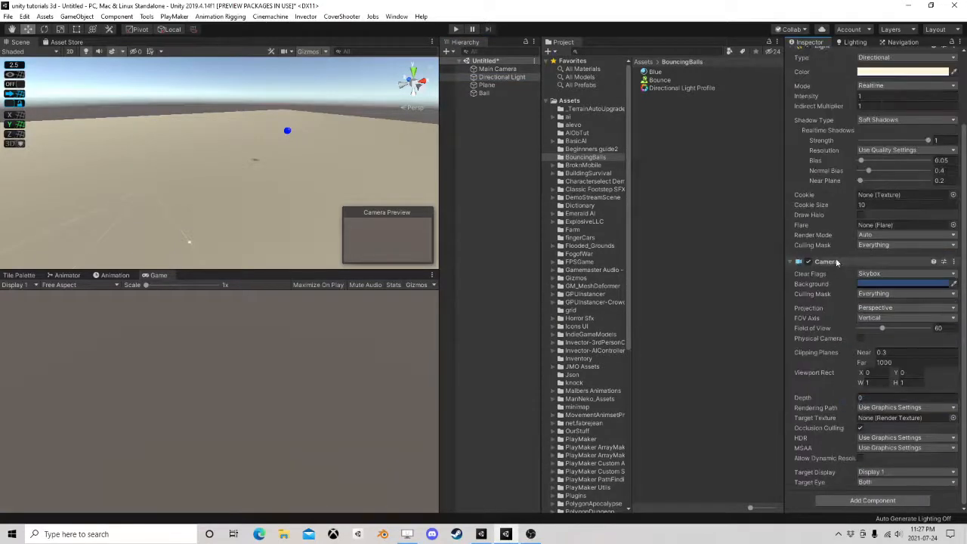
right_click(829, 269)
click(861, 287)
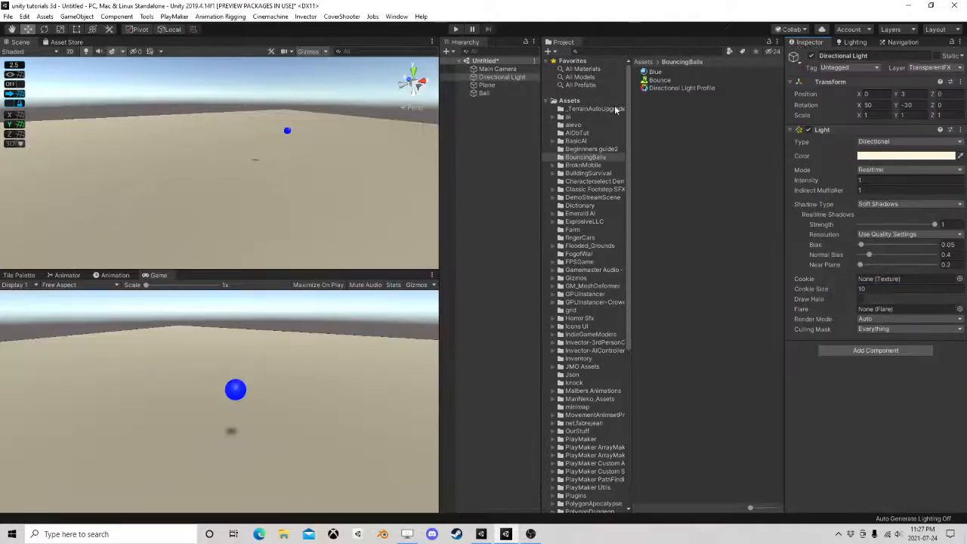
Add a Post-process Layer component to the Main Camera
key(ctrl+z)
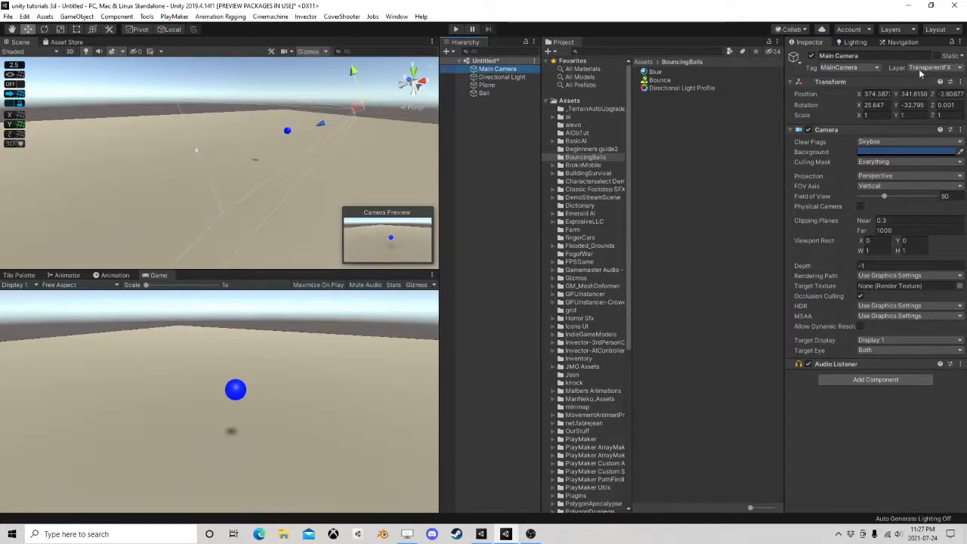
click(858, 381)
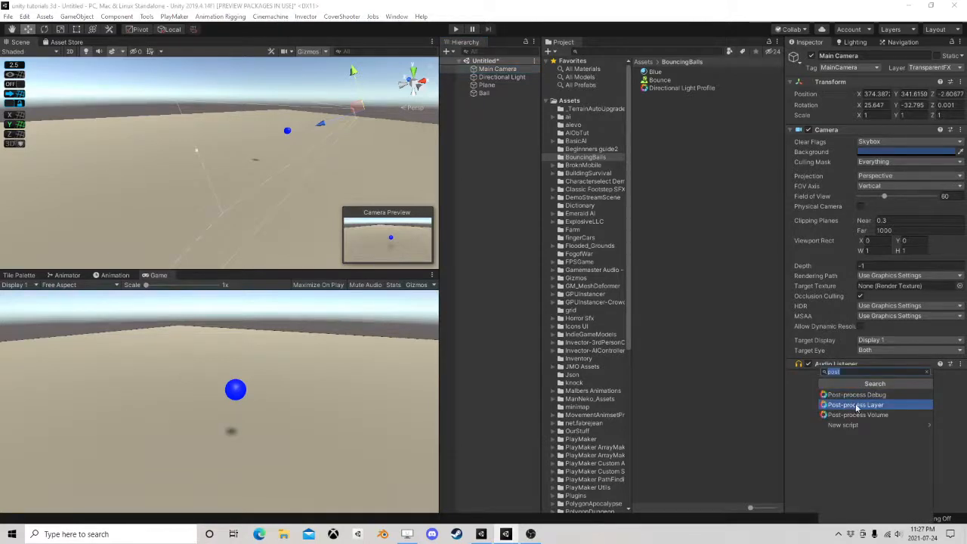
click(852, 406)
scroll(876, 453, down, 3)
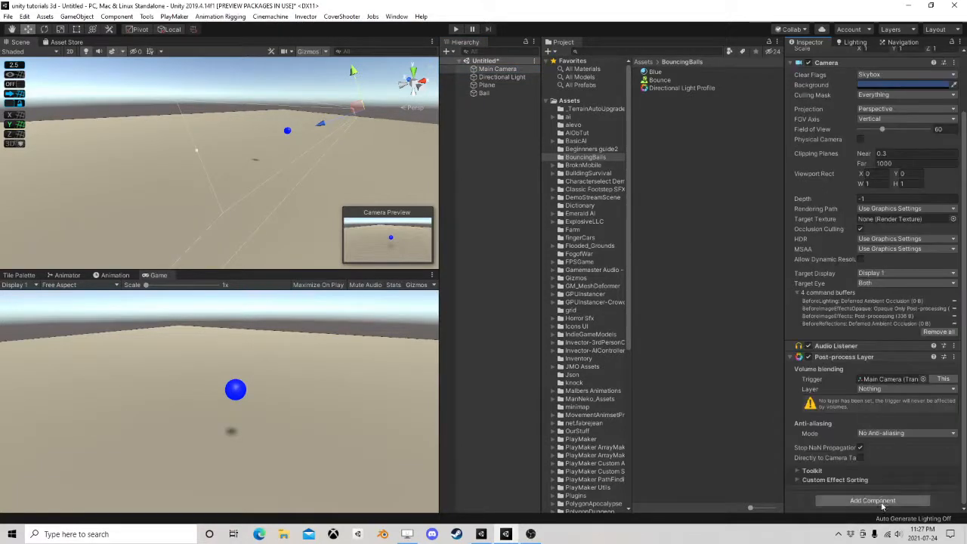
Add a Post-process Volume component to the Main Camera and make it global
click(872, 500)
click(887, 417)
scroll(868, 411, down, 3)
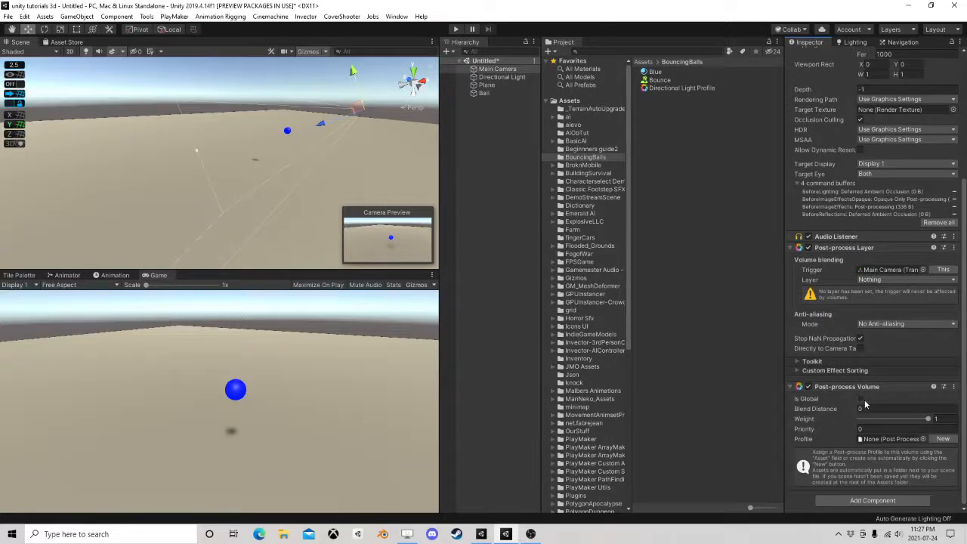
click(859, 399)
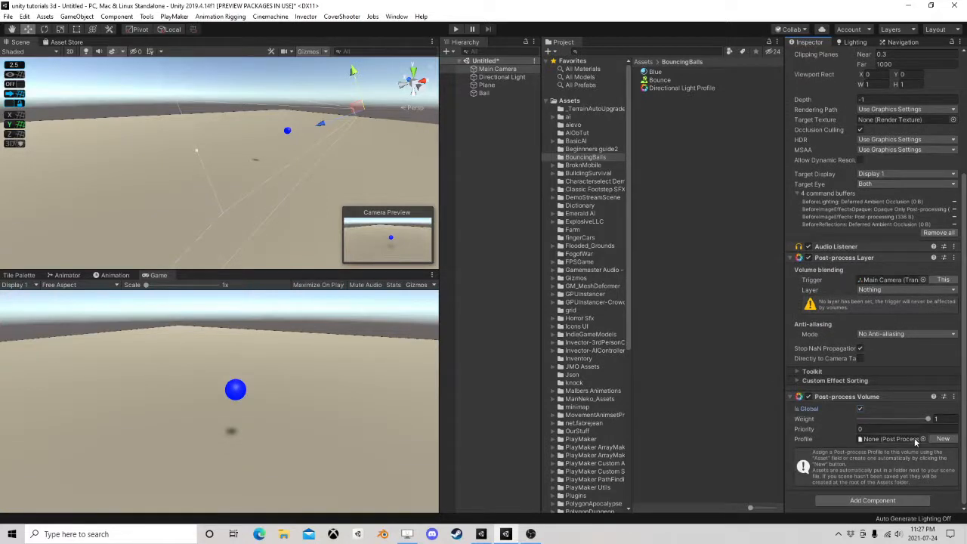
Assign the Directional Light Profile to the Main Camera's Post-process Volume and set the Post-process Layer's layer to TransparentFX
drag(686, 91, 896, 440)
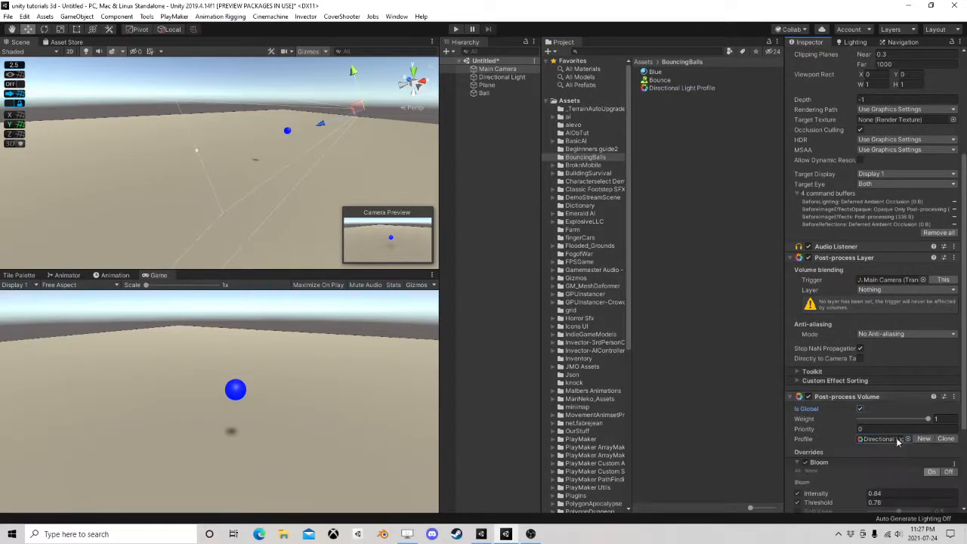
click(881, 292)
click(892, 335)
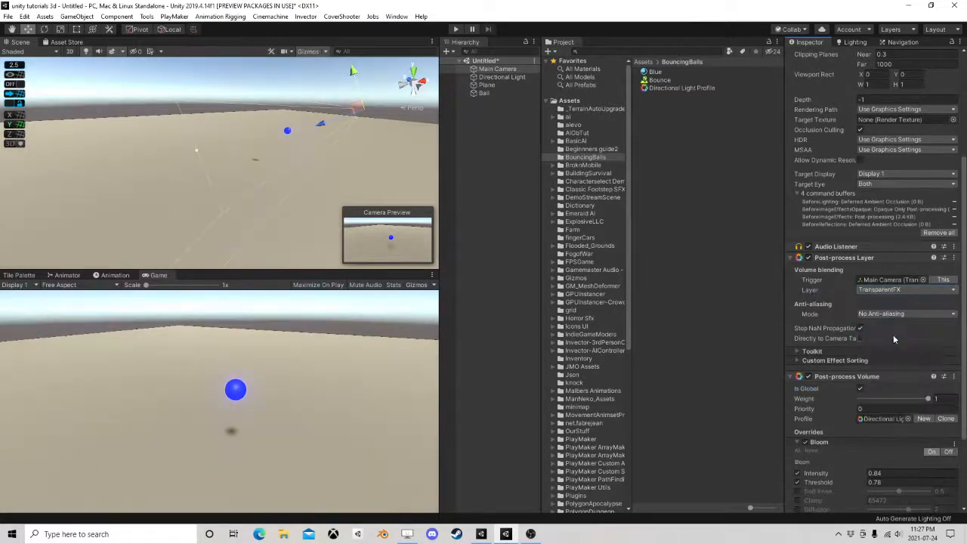
scroll(880, 319, down, 3)
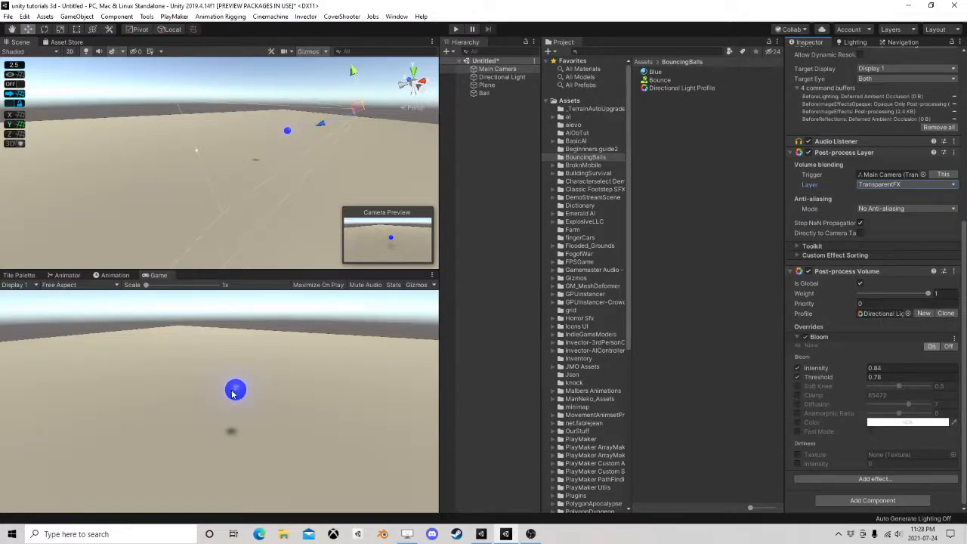
Inspect the ball's glow in an enlarged Game view and raise the Bloom intensity in the Main Camera's Post-process Volume
drag(299, 272, 307, 146)
scroll(316, 305, up, 2)
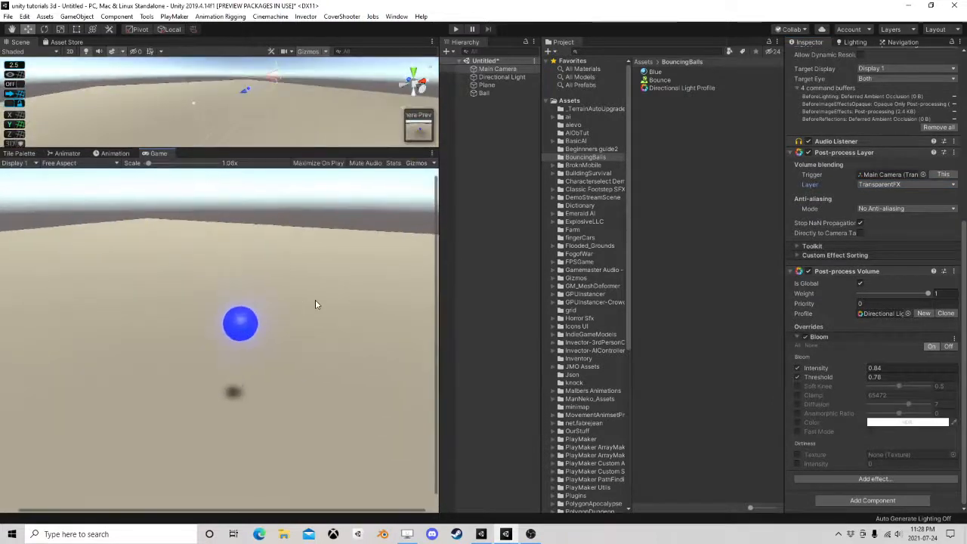
scroll(317, 303, down, 2)
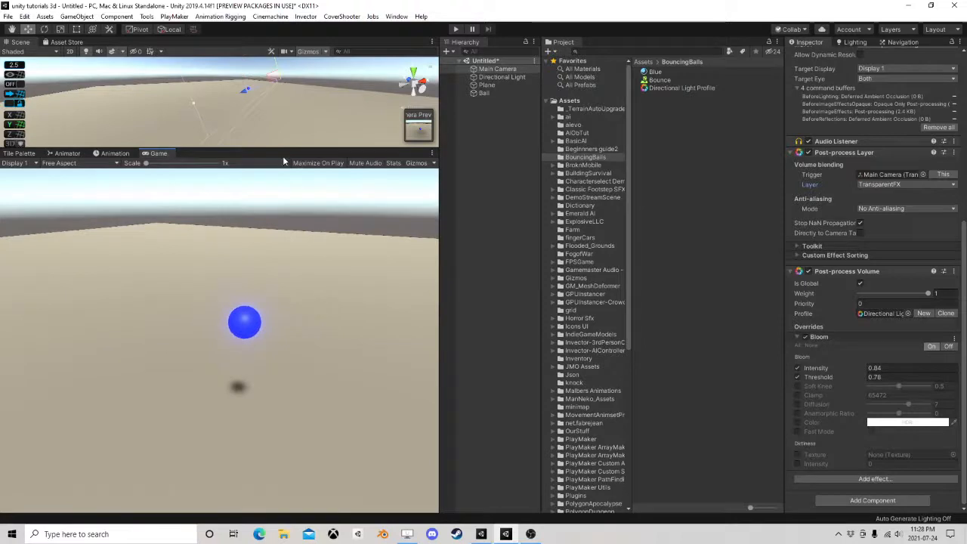
drag(285, 150, 324, 265)
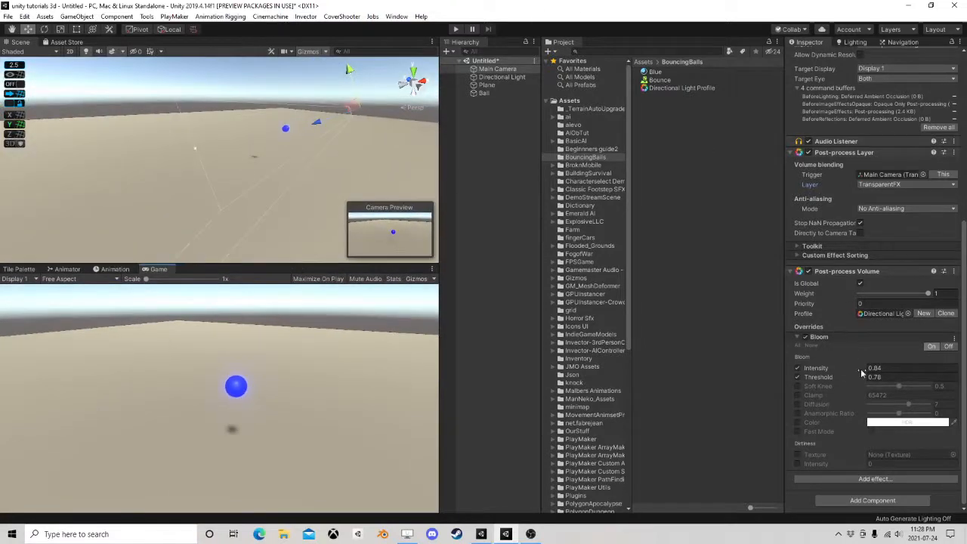
mouse_move(846, 370)
mouse_down()
mouse_move(900, 370)
mouse_move(849, 368)
mouse_move(854, 379)
mouse_move(866, 380)
mouse_move(841, 362)
mouse_up()
Dim the Directional Light to an intensity of 0.36
click(500, 77)
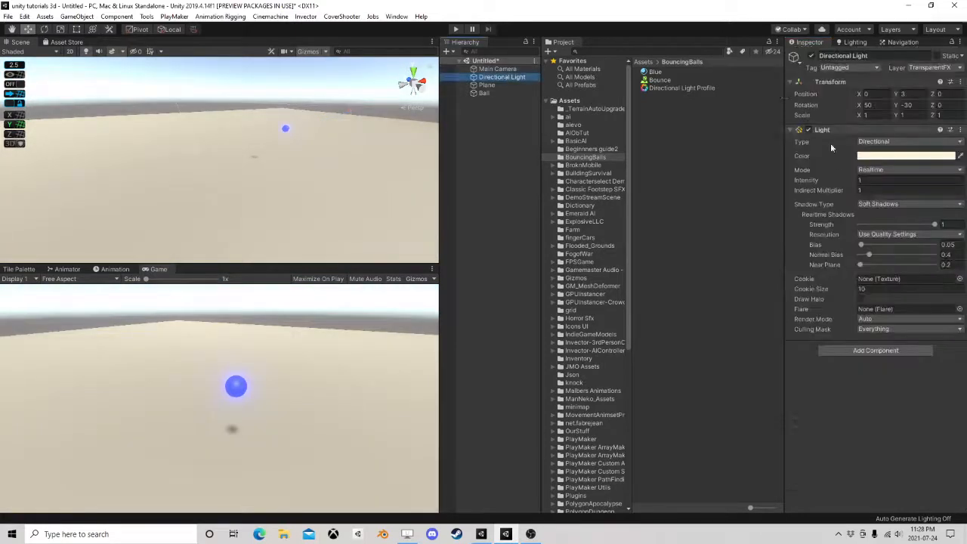
drag(846, 179, 836, 179)
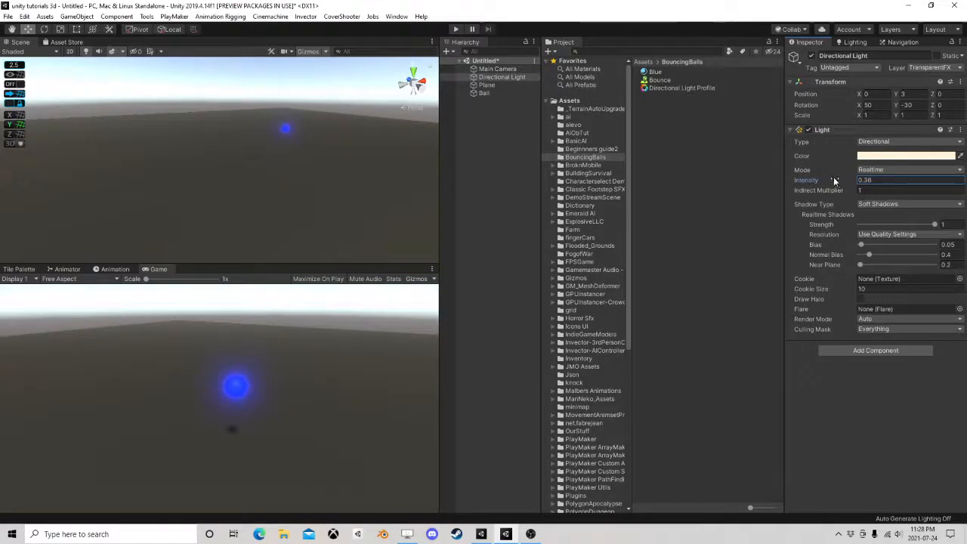
Set the Blue material's emission intensity to 3.8 and play-test the bouncing ball
click(662, 73)
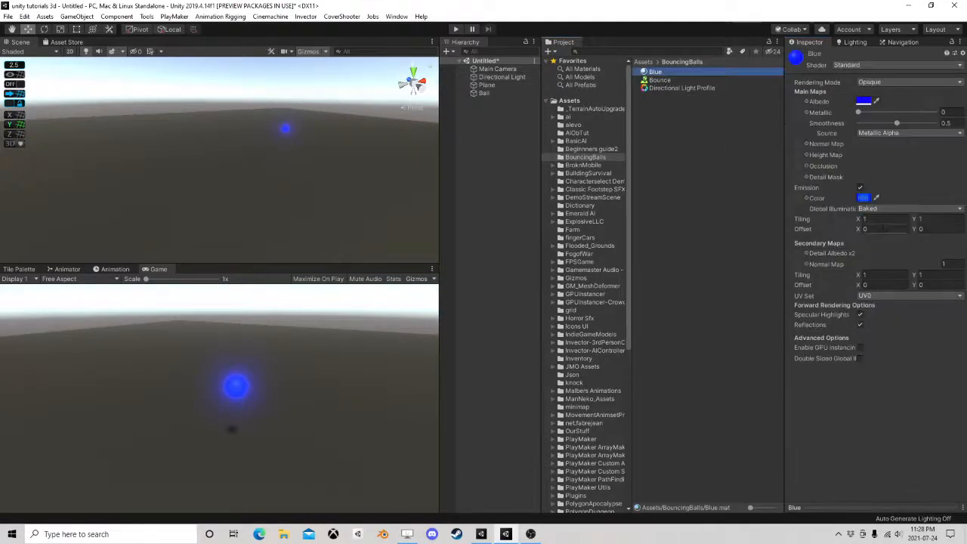
click(861, 198)
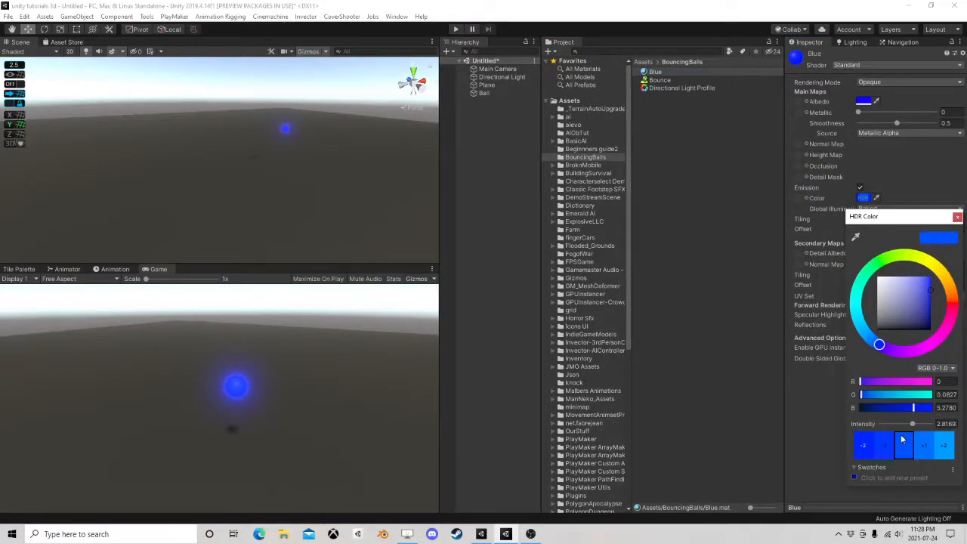
mouse_move(914, 425)
mouse_down()
mouse_move(886, 425)
mouse_move(937, 429)
mouse_move(915, 428)
mouse_up()
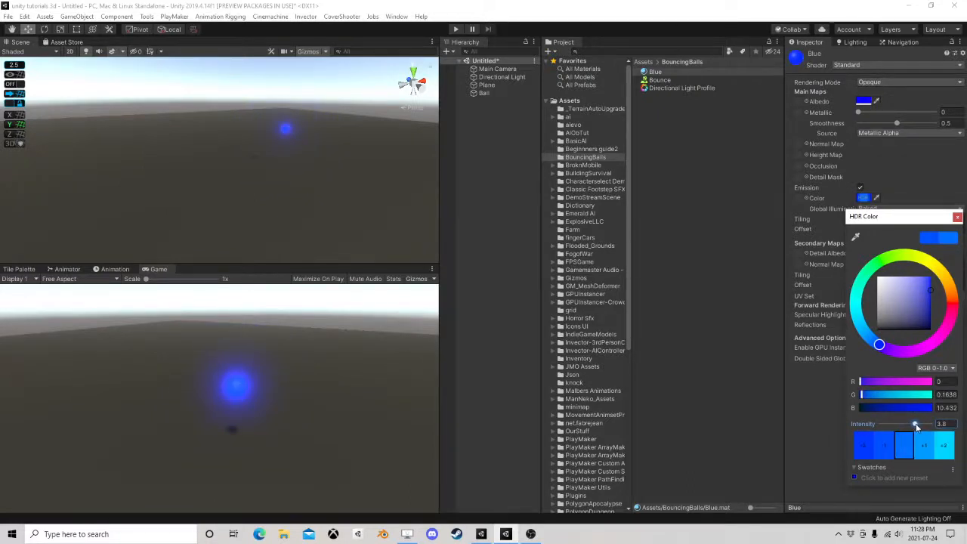
click(958, 217)
key(ctrl+p)
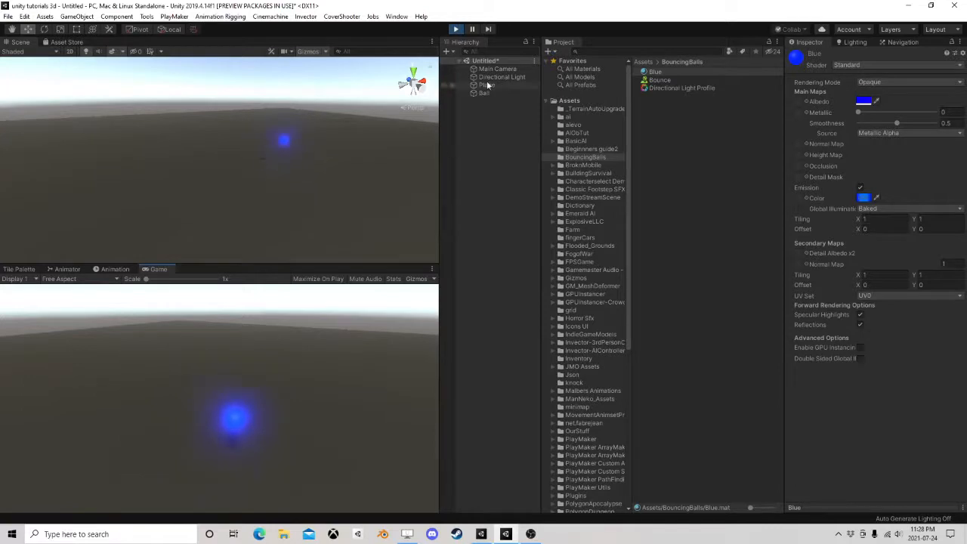
click(455, 28)
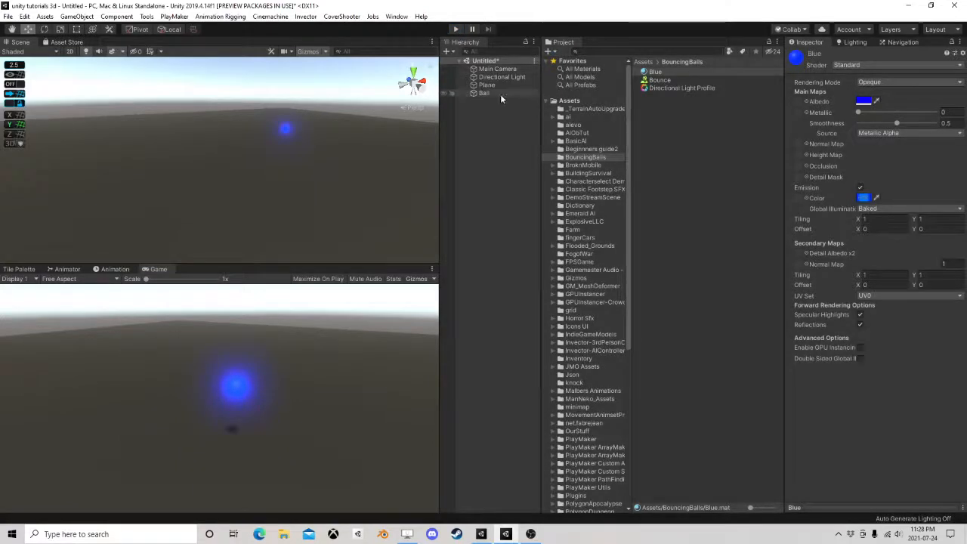
Examine the Ball's components and look at its glow up close in an enlarged Scene view
click(486, 93)
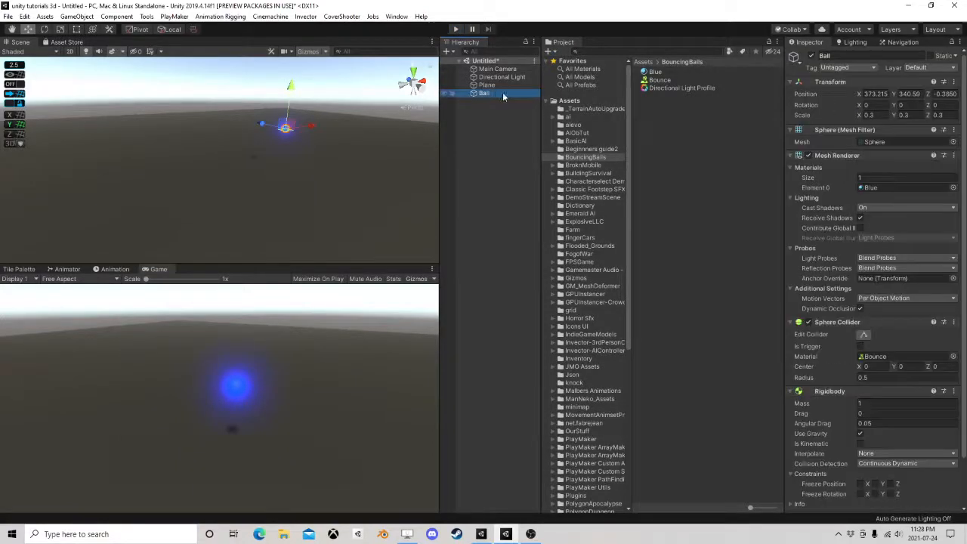
scroll(873, 340, down, 2)
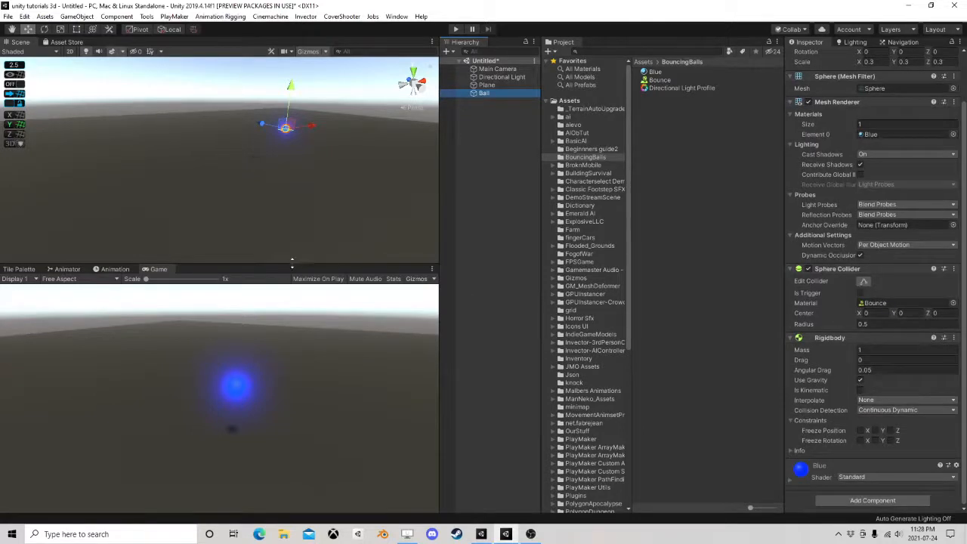
drag(296, 264, 299, 370)
middle_drag(305, 210, 280, 223)
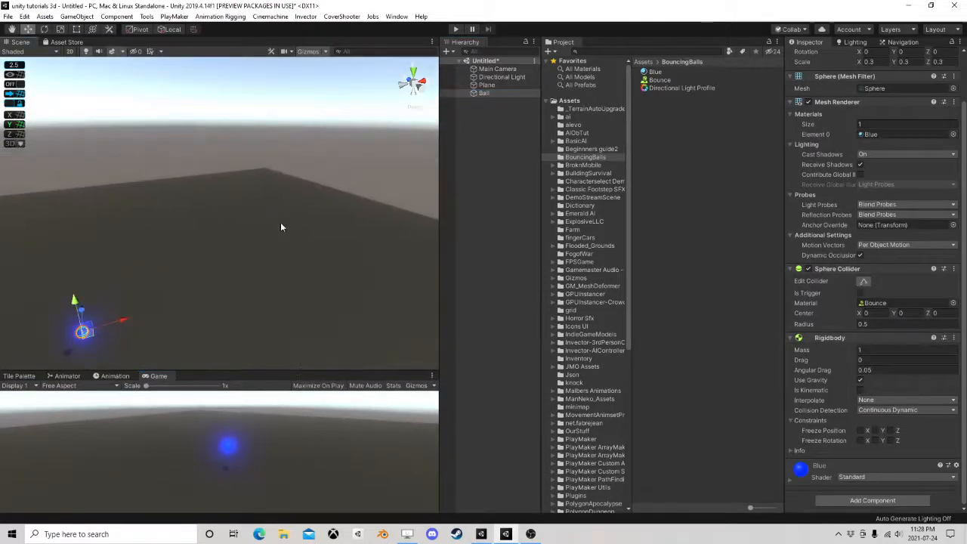
right_drag(280, 227, 217, 220)
scroll(200, 271, up, 5)
middle_drag(193, 220, 234, 236)
scroll(263, 228, up, 2)
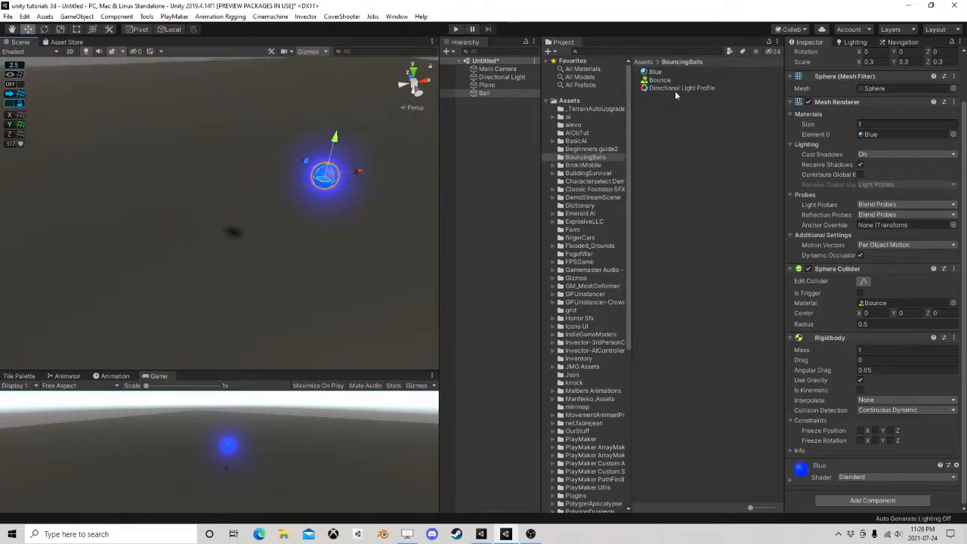
Create a new material named Red in the BouncingBalls folder
right_click(654, 109)
mouse_move(675, 116)
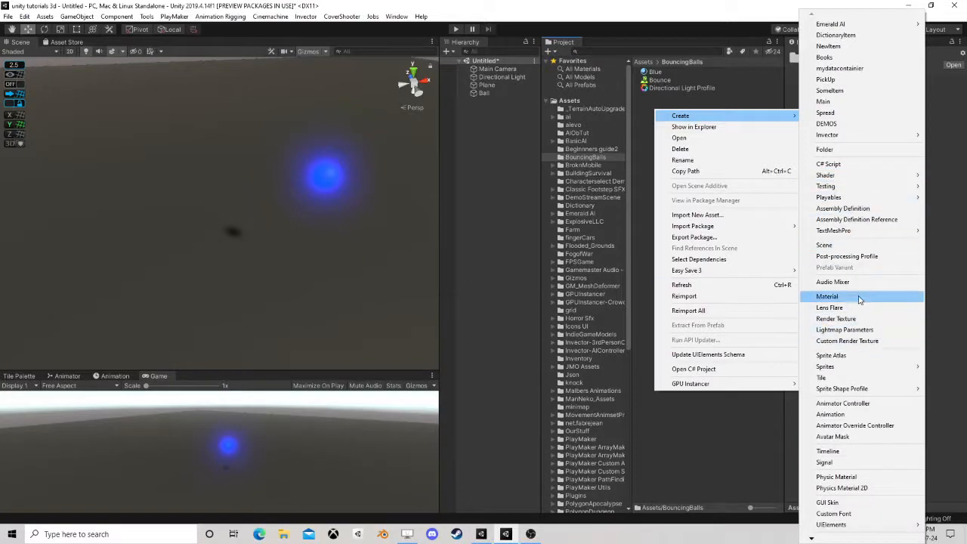
click(828, 296)
text(Red)
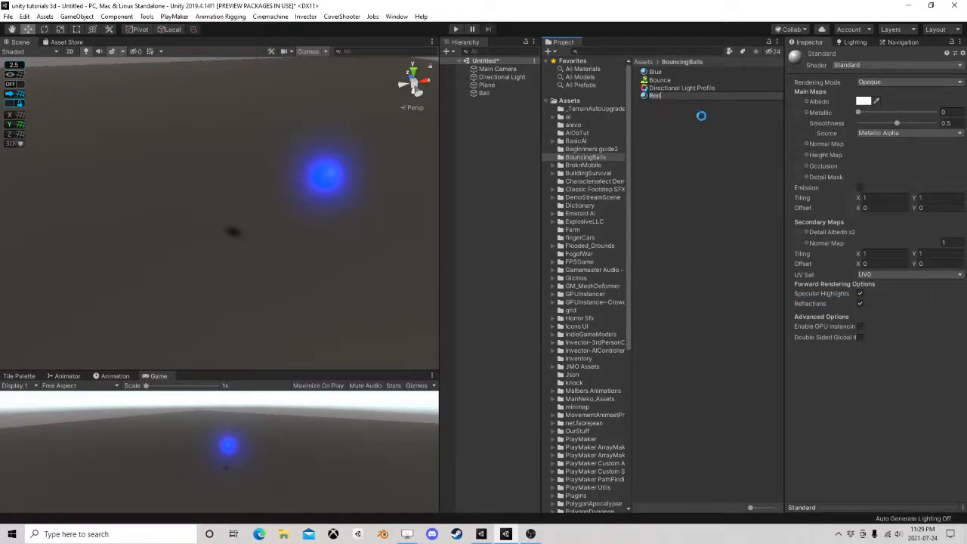
key(Return)
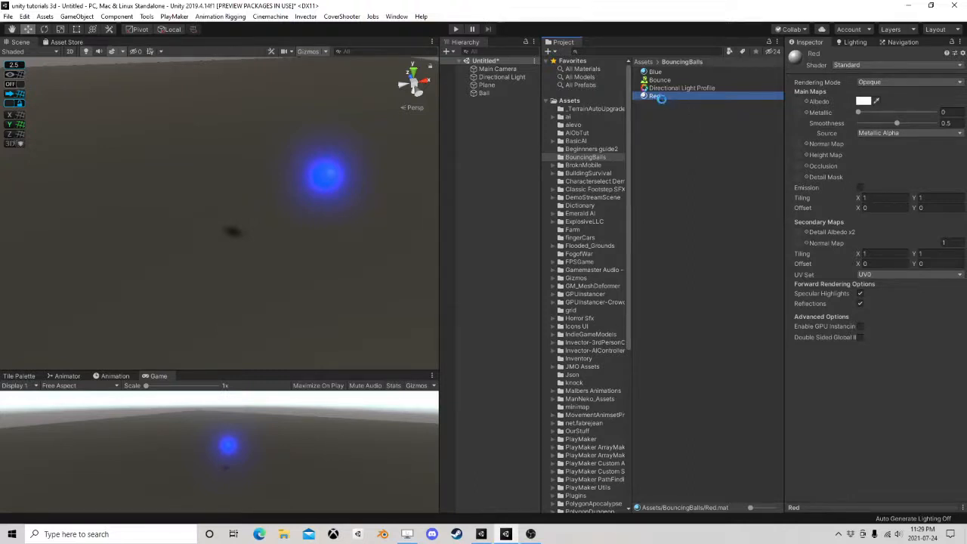
Duplicate the Red material three times
key(ctrl+d)
key(ctrl+d)
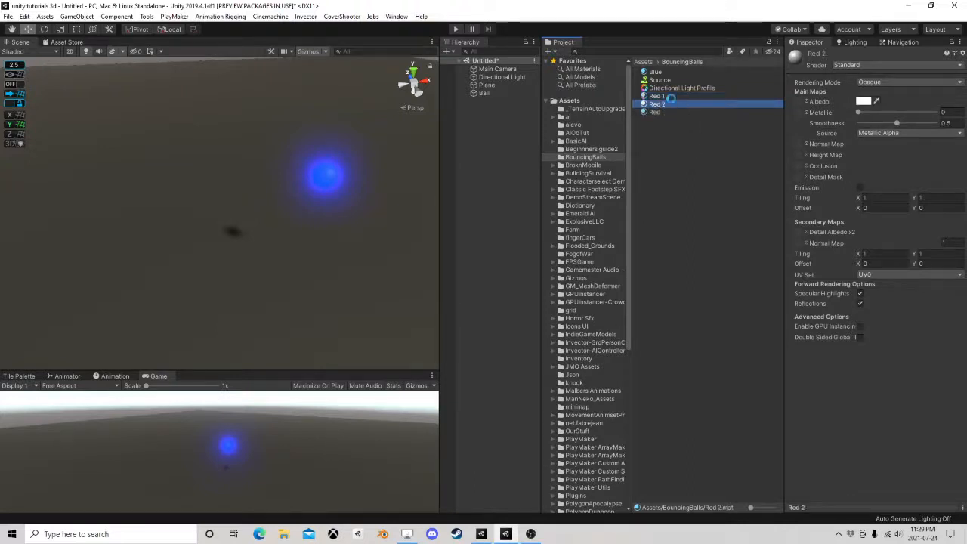
key(ctrl+d)
Rename the three copies of the Red material as Yellow, Green and Pink
click(677, 95)
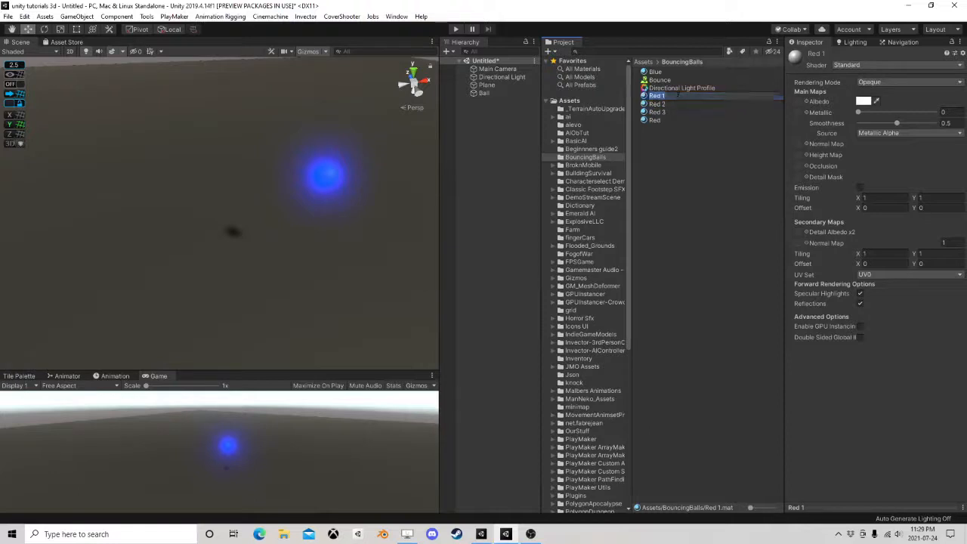
text(Yellow)
key(Return)
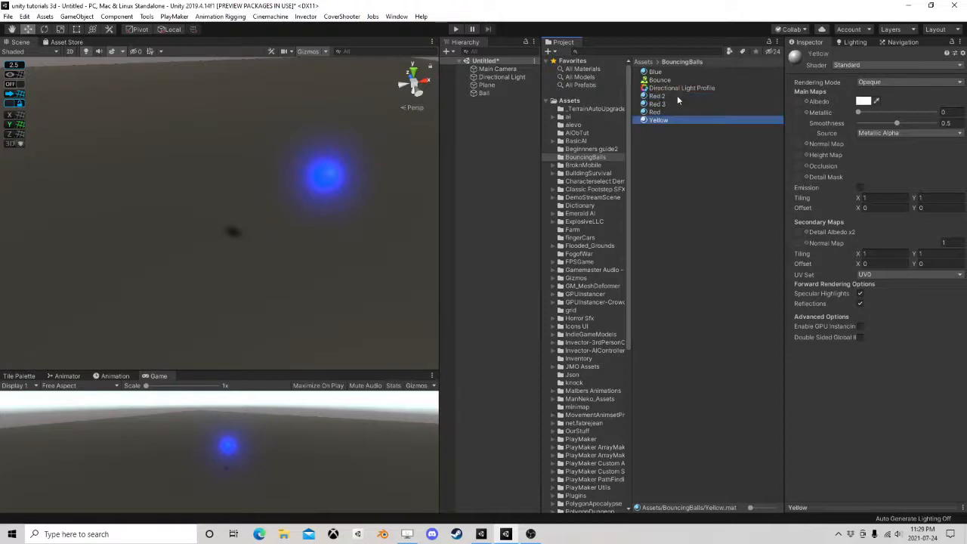
click(677, 95)
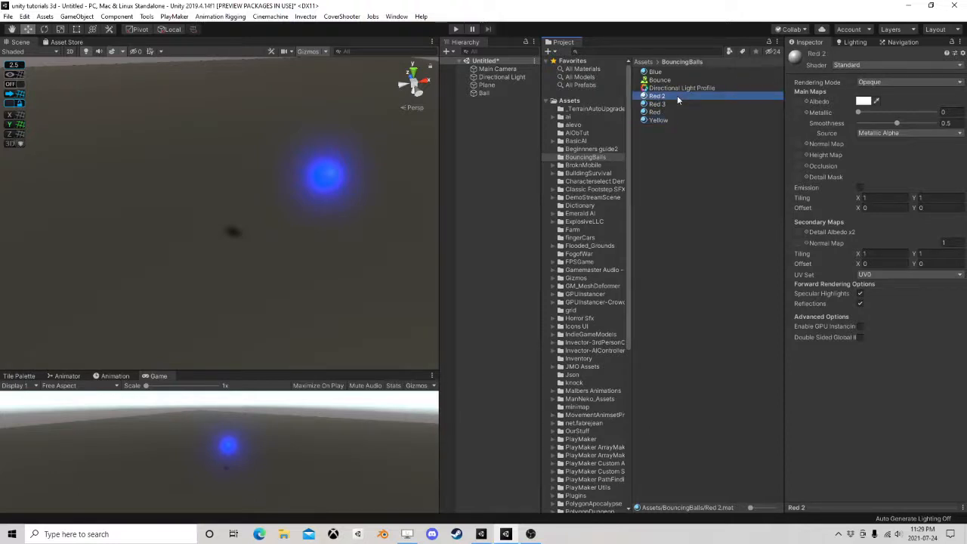
click(677, 95)
text(Bl)
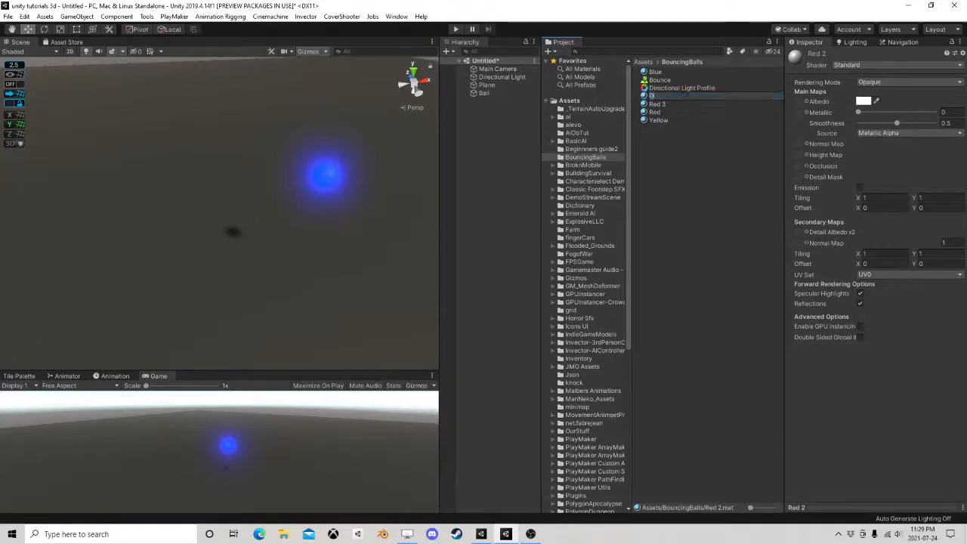
key(Return)
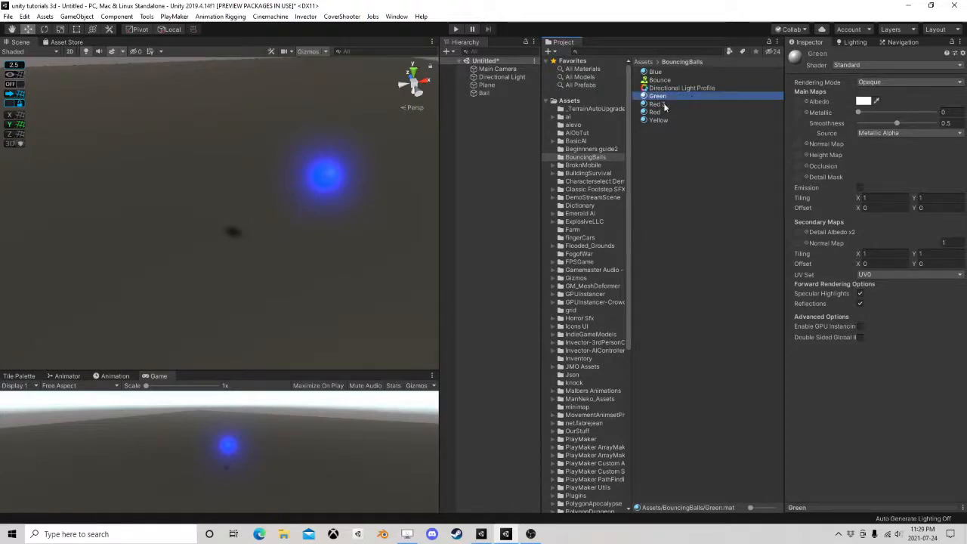
click(666, 104)
click(672, 105)
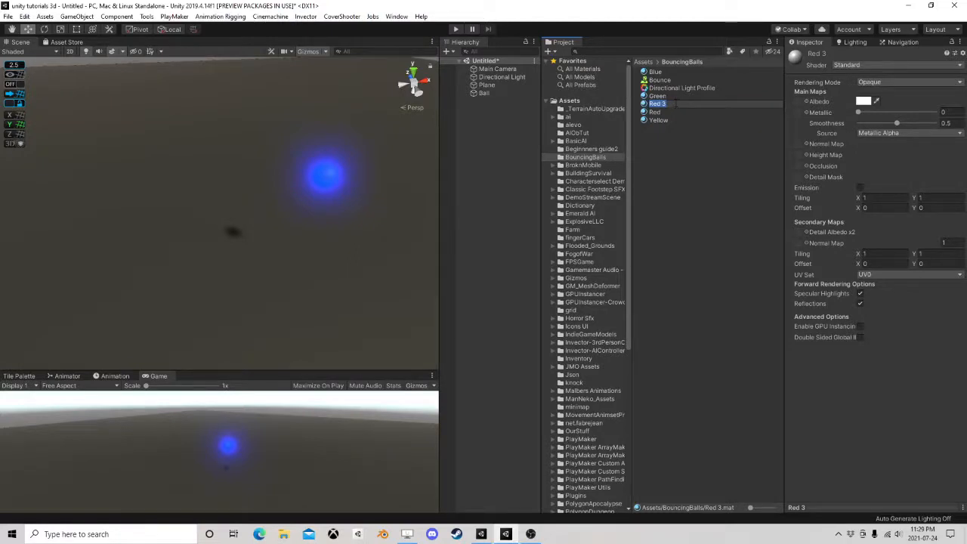
text(Pl)
key(Return)
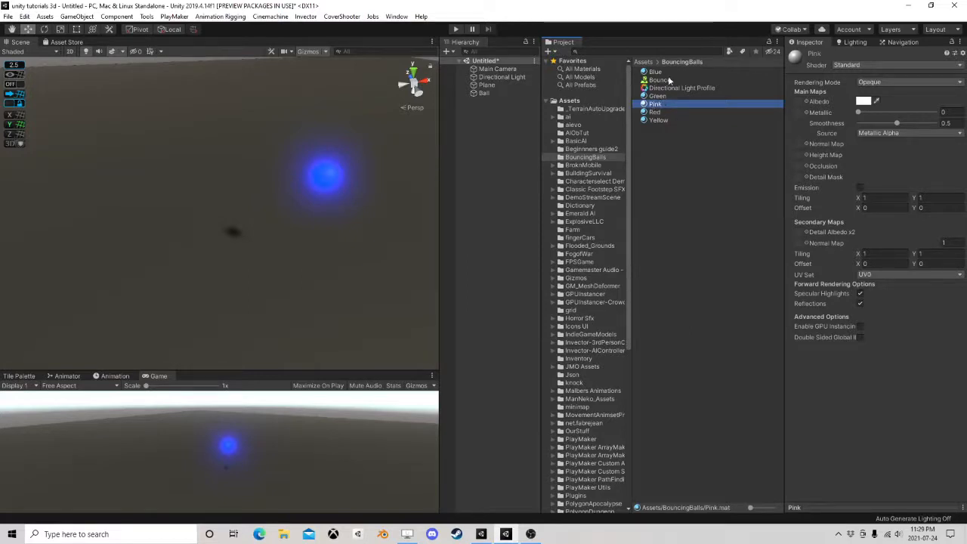
Set the Green material's albedo colour to a bright, saturated green
click(654, 96)
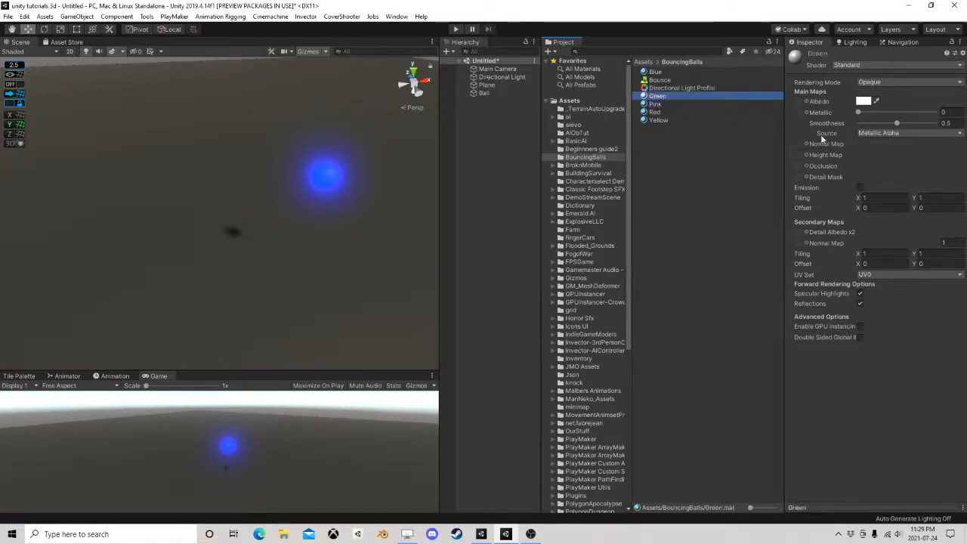
click(862, 100)
click(874, 265)
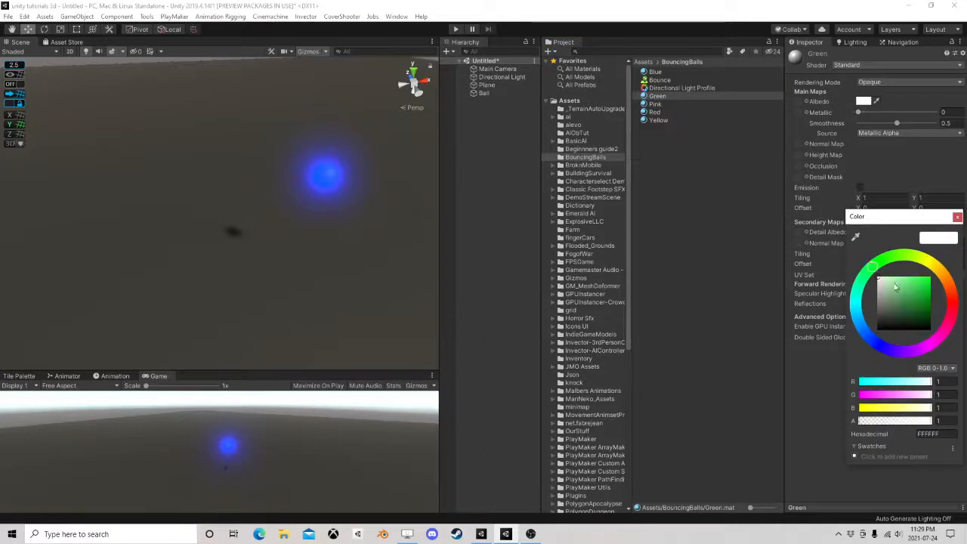
drag(896, 283, 955, 255)
click(956, 218)
Enable emission on the Green material with a bright green HDR colour at intensity 3
click(860, 188)
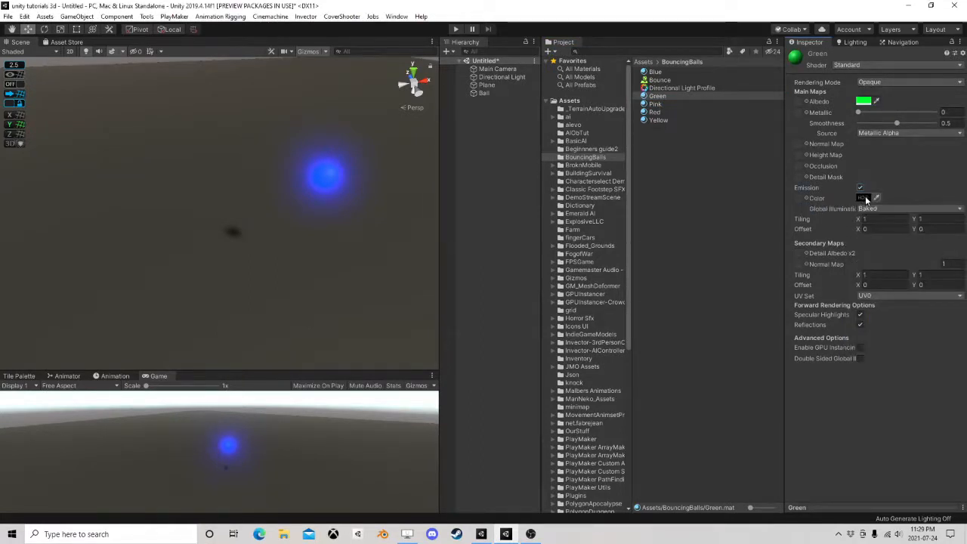
click(863, 197)
click(879, 264)
drag(905, 295, 954, 259)
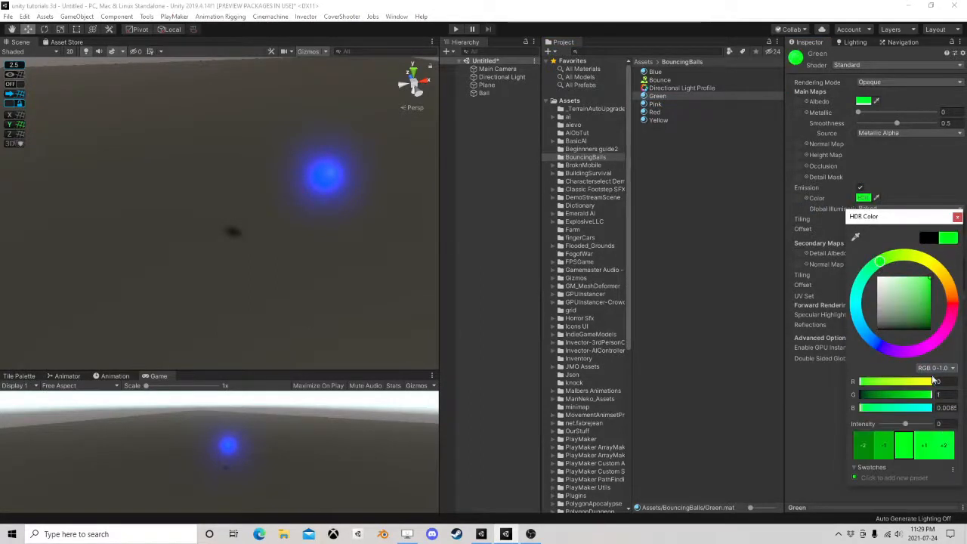
click(923, 451)
click(924, 451)
click(925, 452)
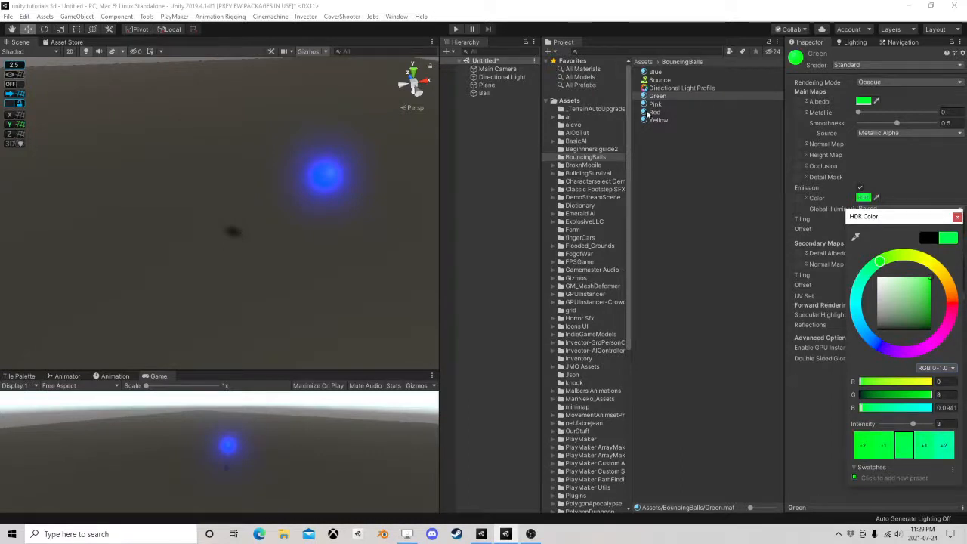
Compare the emission colour and intensity settings of the Blue and Green materials
click(654, 72)
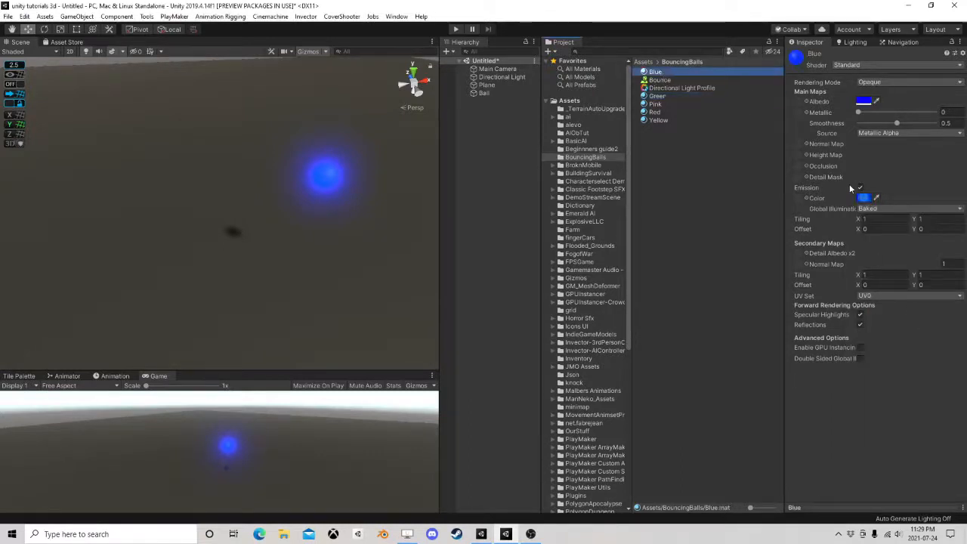
click(862, 197)
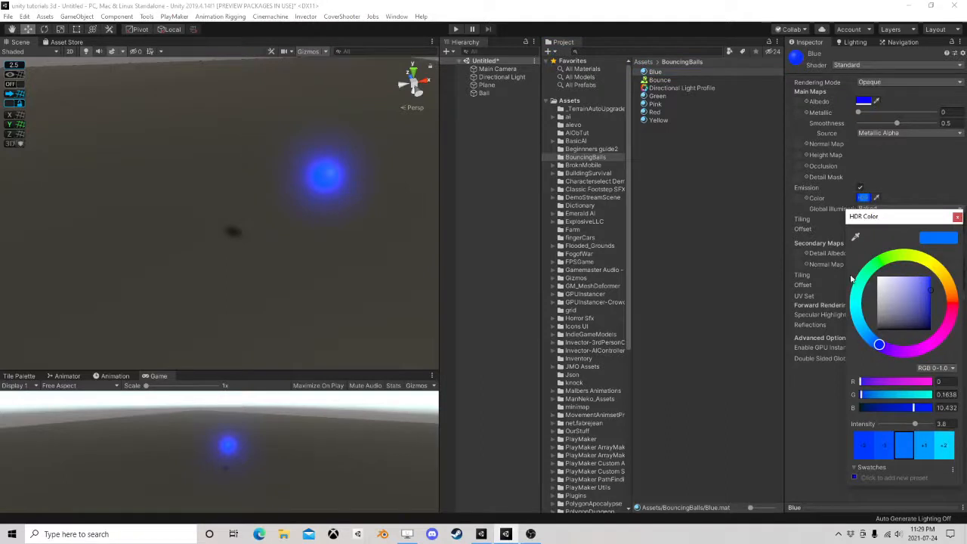
click(657, 97)
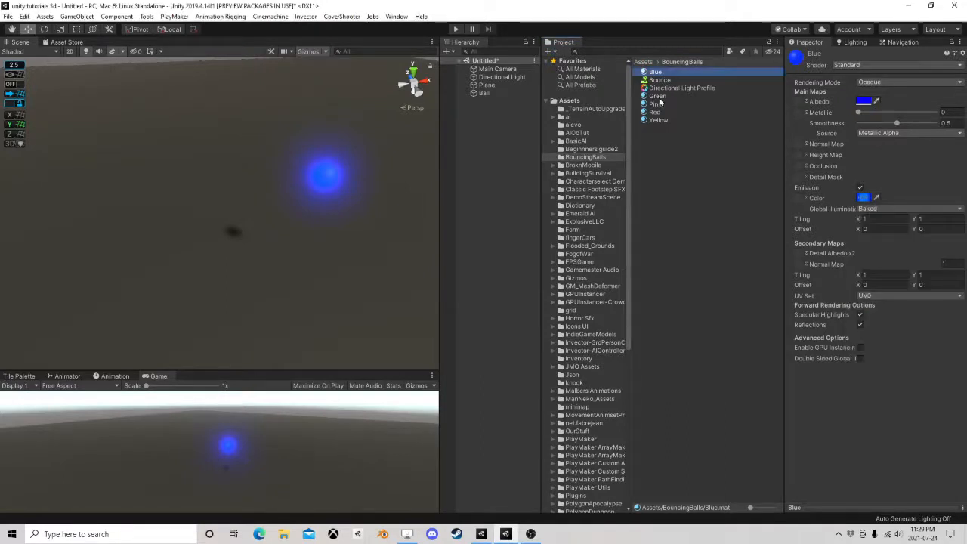
click(863, 197)
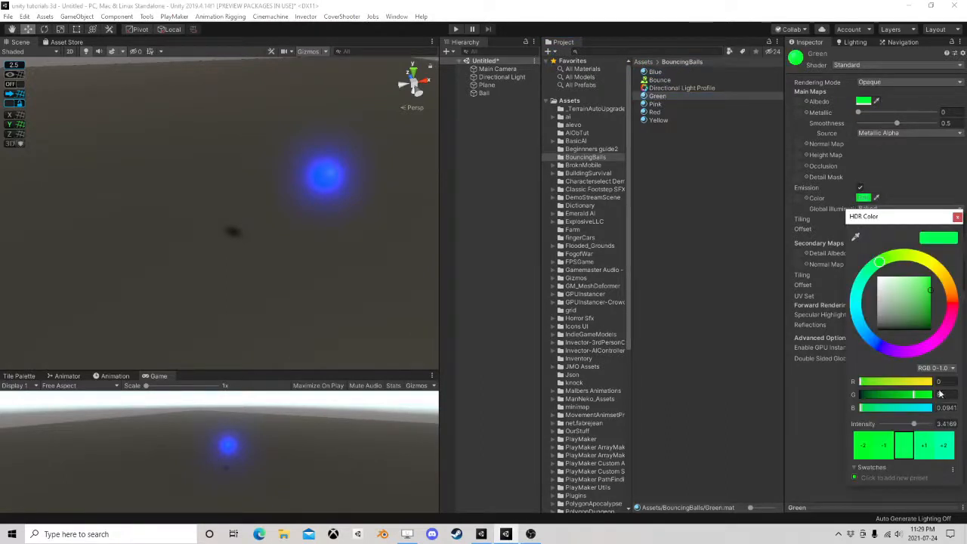
click(658, 106)
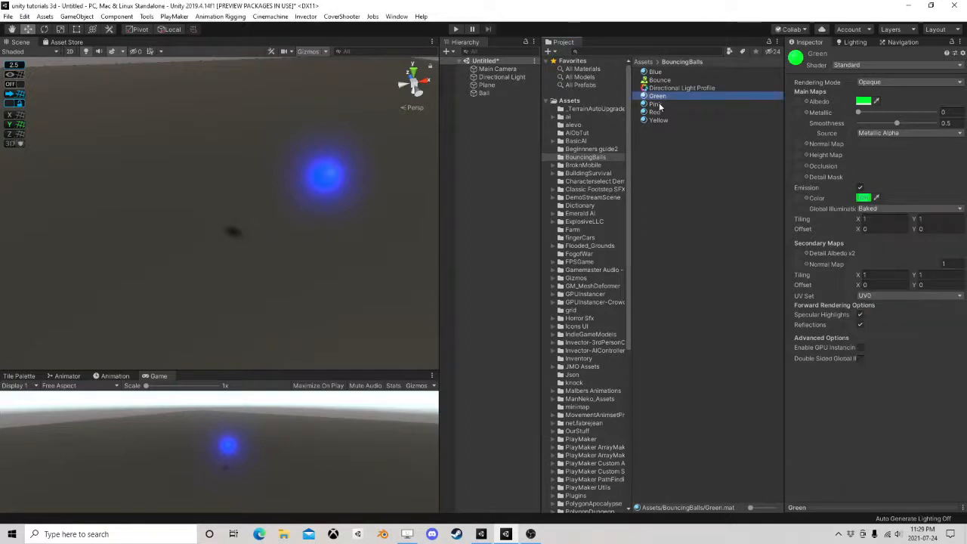
Set the Pink material's albedo colour to a bright, saturated magenta pink
click(665, 104)
click(863, 102)
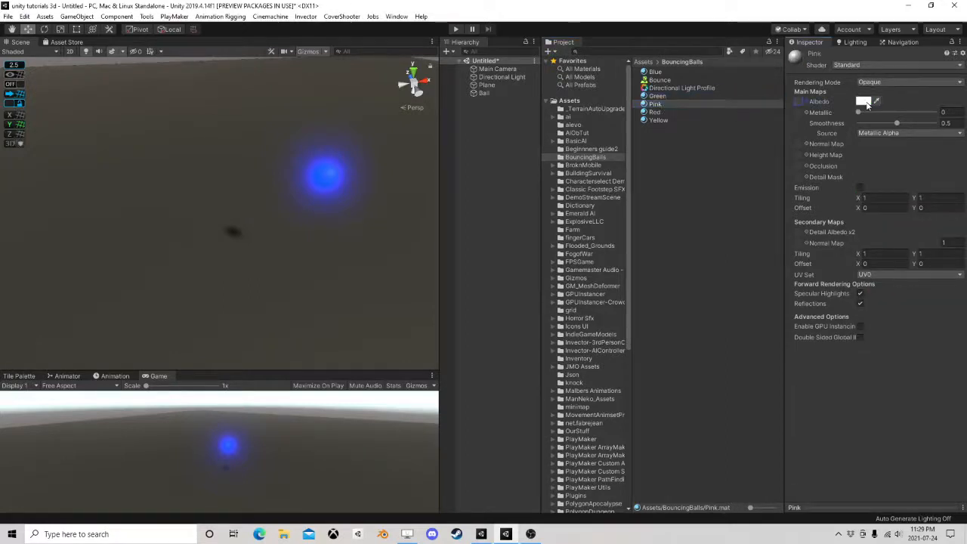
drag(949, 321, 936, 338)
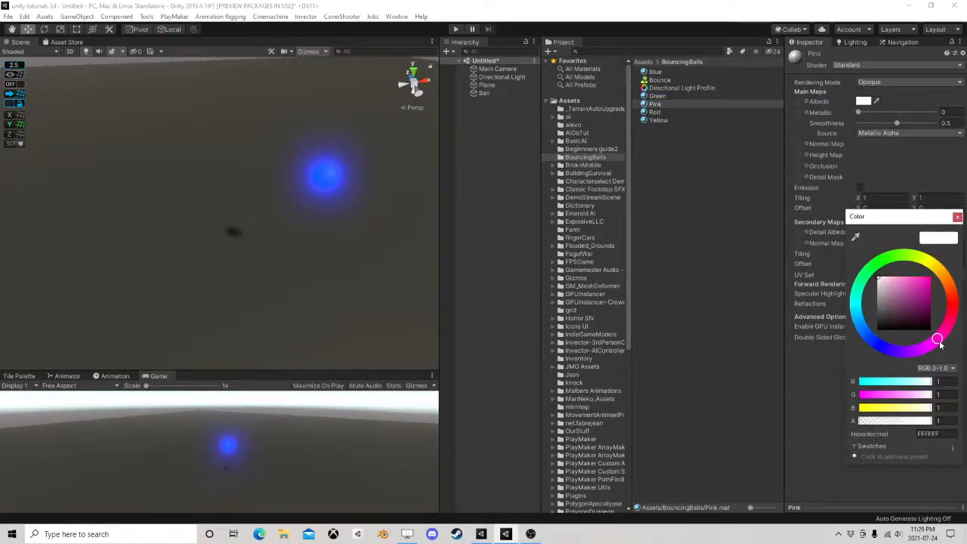
click(956, 216)
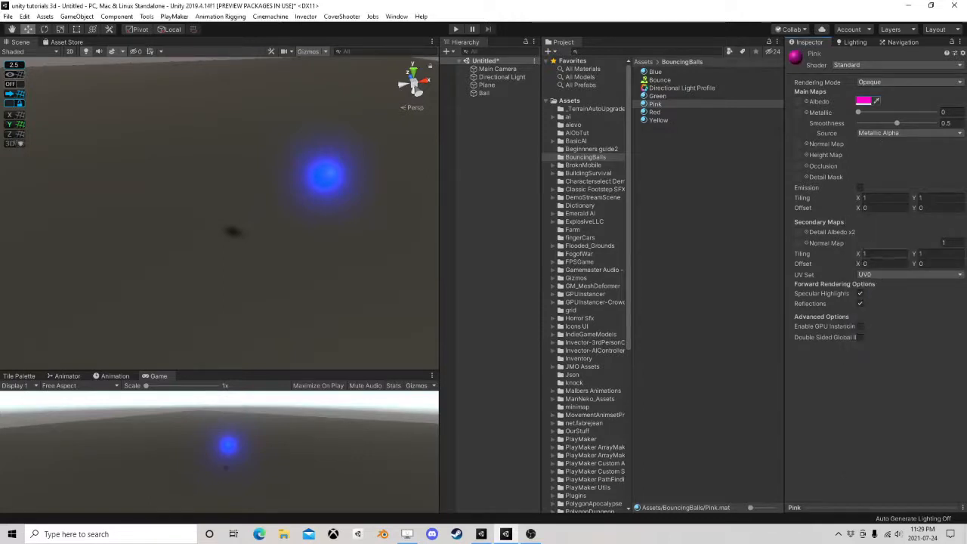
Enable emission on the Pink material with a bright magenta HDR colour at intensity 3
click(859, 188)
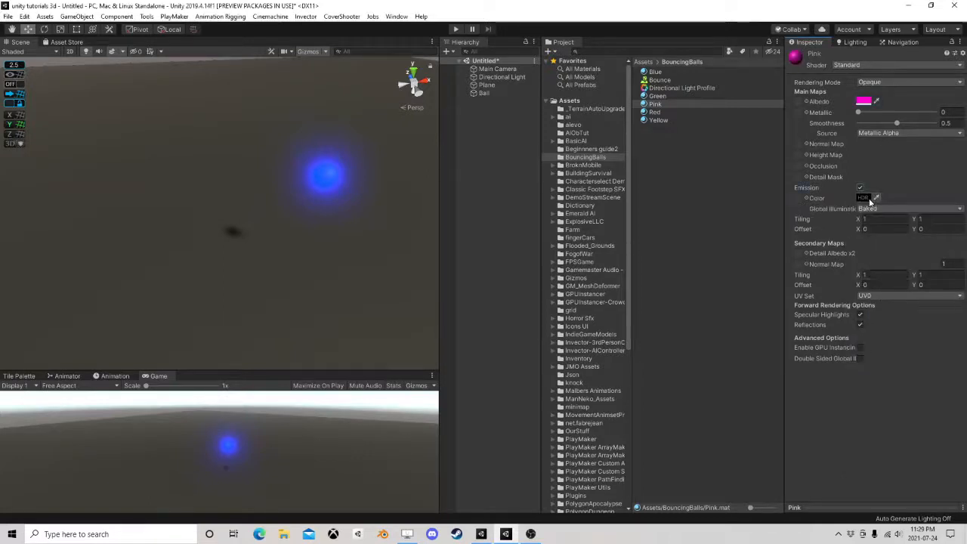
click(862, 198)
click(933, 341)
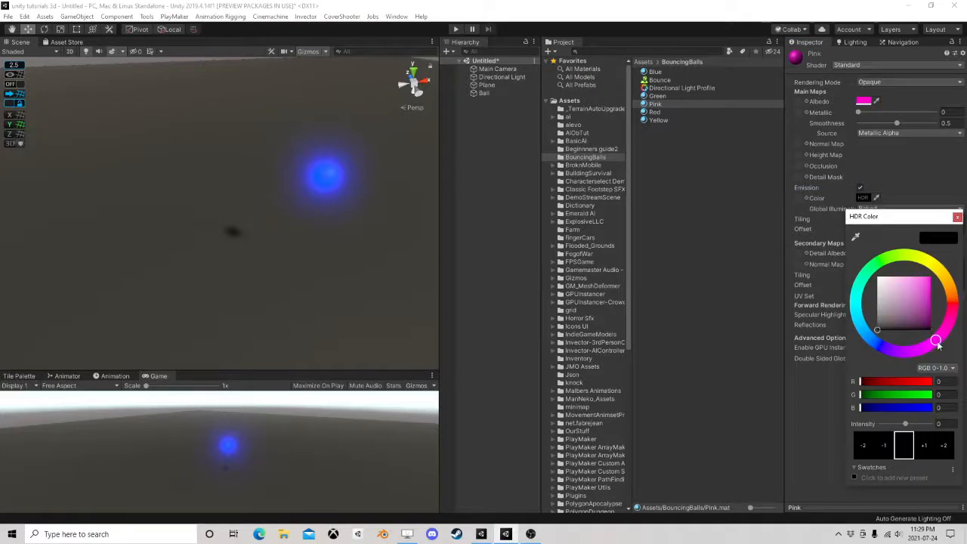
drag(920, 303, 947, 250)
click(925, 449)
click(926, 449)
click(926, 450)
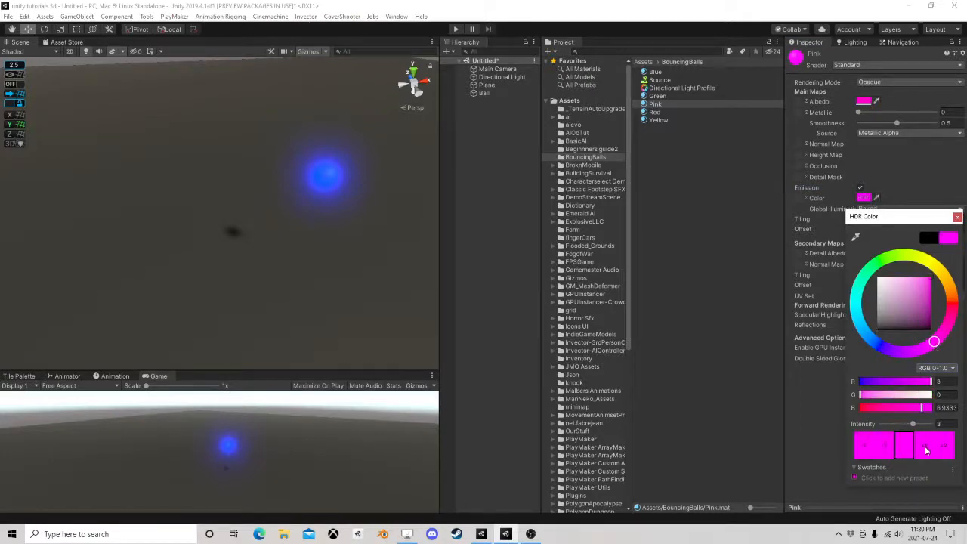
click(926, 449)
click(957, 217)
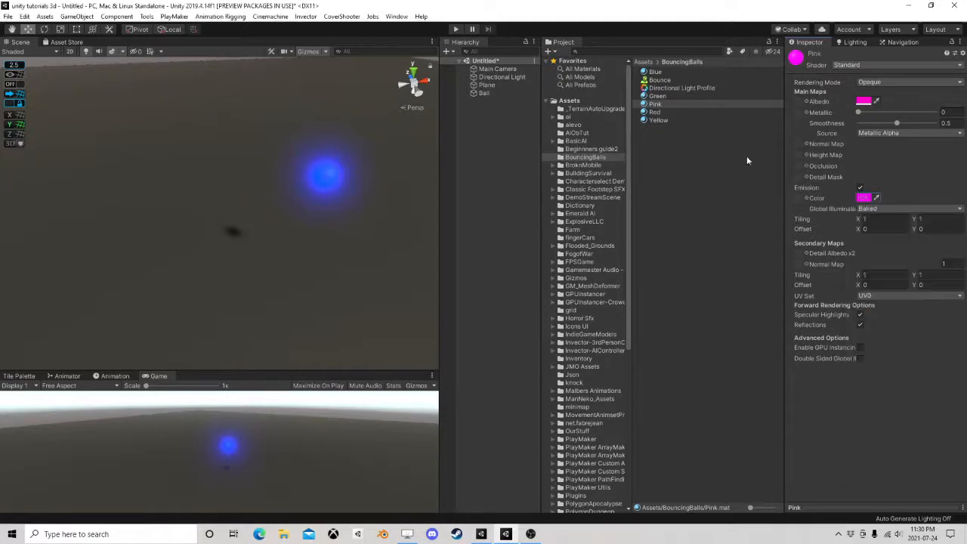
Set the Red material's albedo colour to pure red, FF0000
click(675, 111)
click(863, 101)
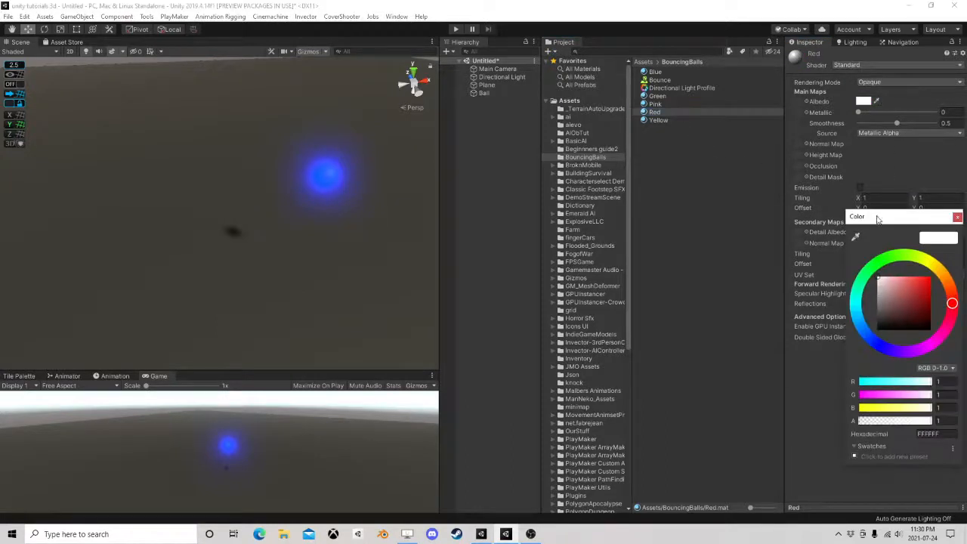
drag(924, 293, 930, 240)
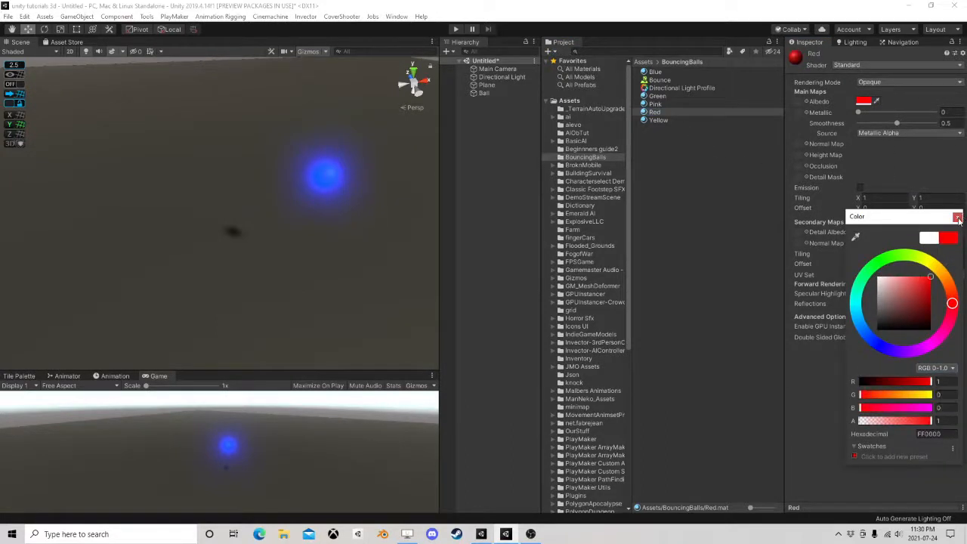
click(957, 217)
Enable emission on the Red material with a pure red HDR colour at intensity 4
click(859, 187)
click(862, 198)
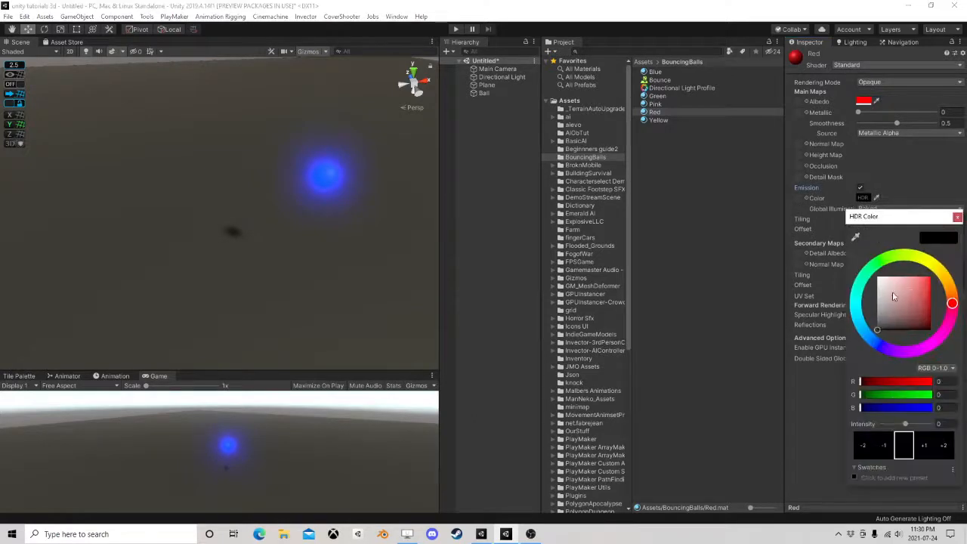
drag(892, 296, 952, 252)
click(926, 452)
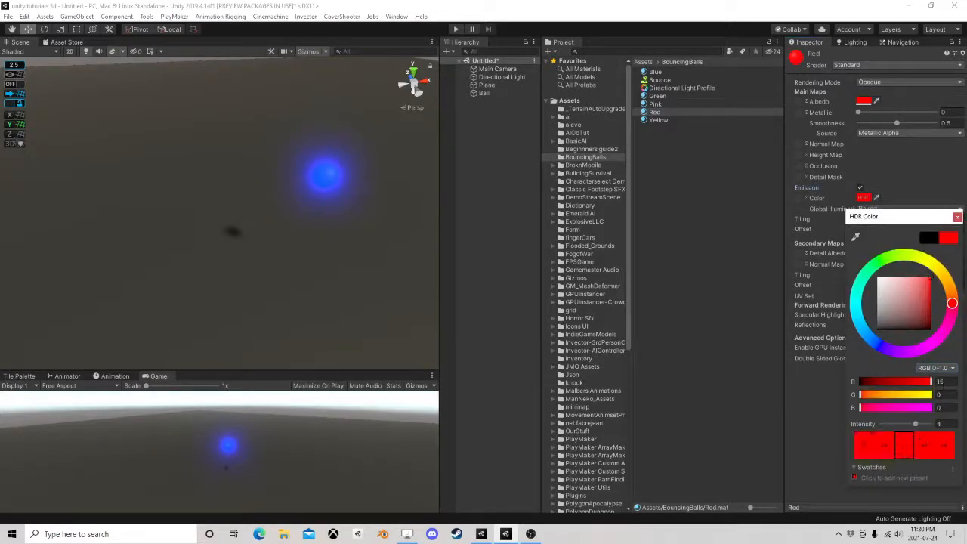
click(957, 217)
Set the Yellow material's albedo colour to a bright, saturated yellow
click(658, 120)
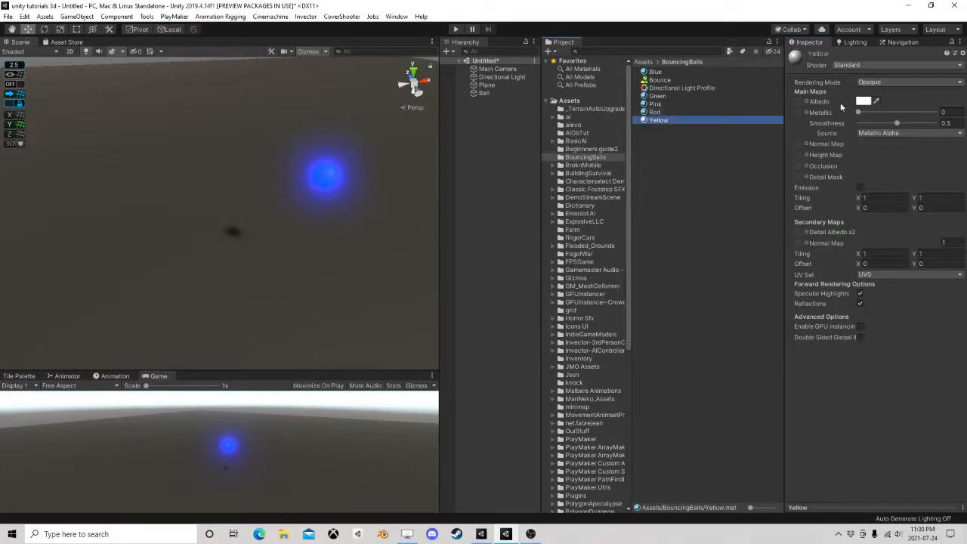
click(862, 101)
drag(904, 266, 927, 262)
click(926, 288)
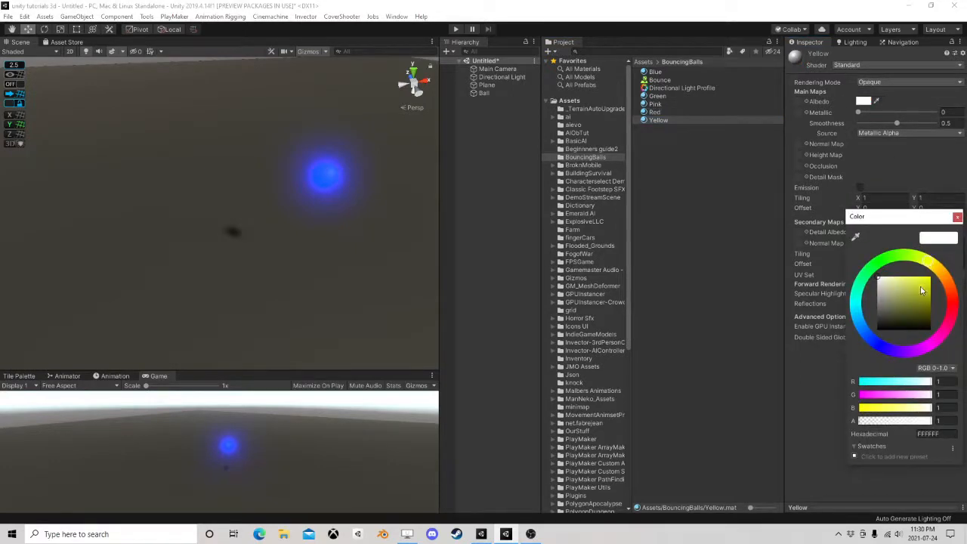
click(957, 216)
Enable emission on the Yellow material with a bright yellow HDR colour at an intensity one stop below 5
click(860, 188)
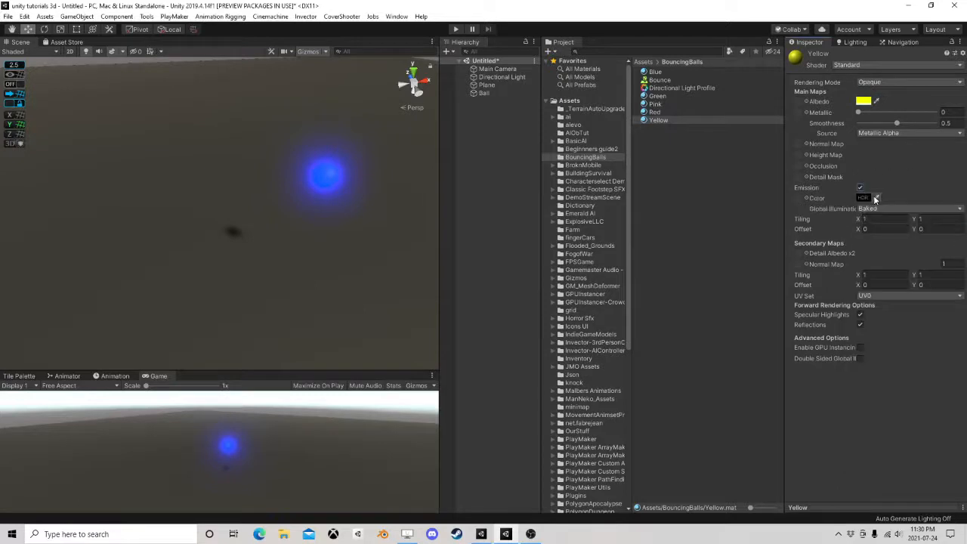
click(863, 197)
click(923, 263)
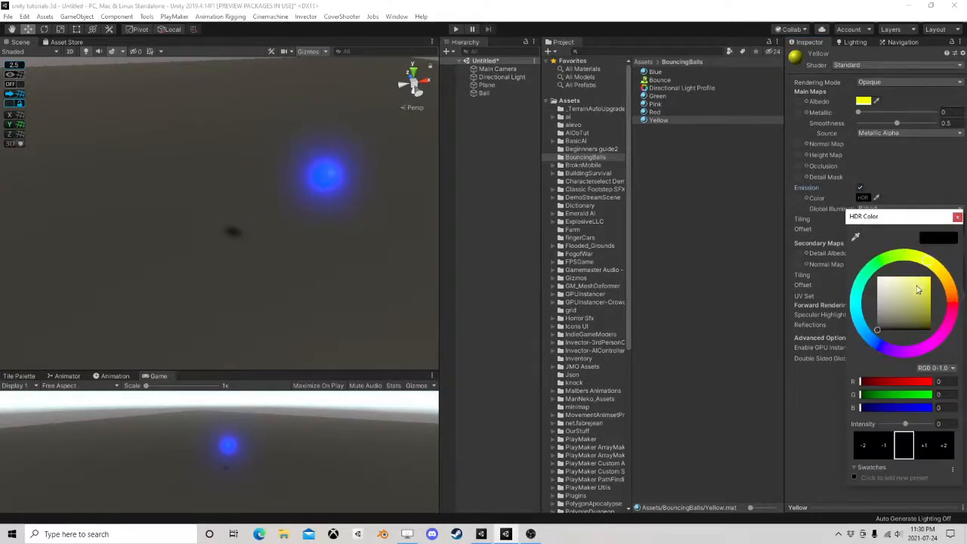
click(928, 279)
click(924, 449)
click(924, 449)
click(923, 448)
click(924, 449)
click(924, 449)
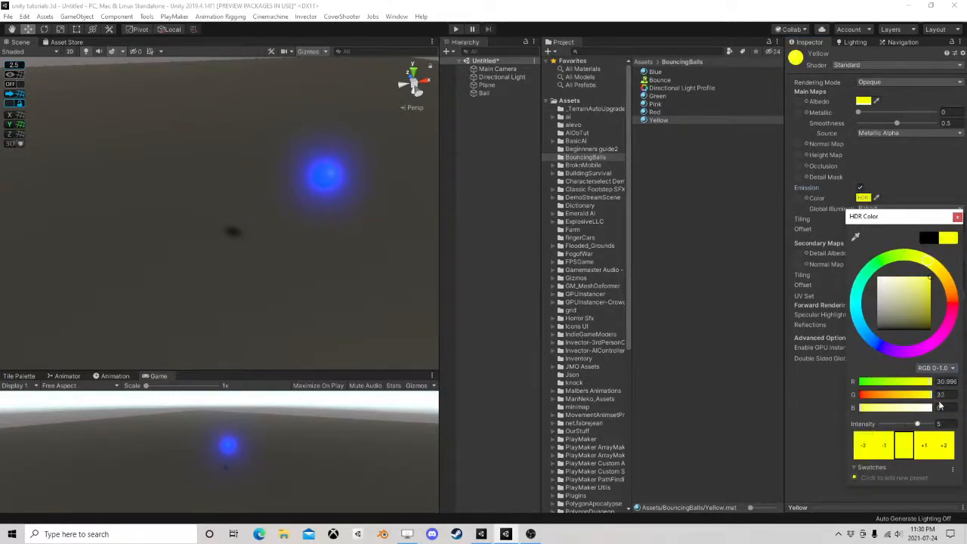
click(892, 448)
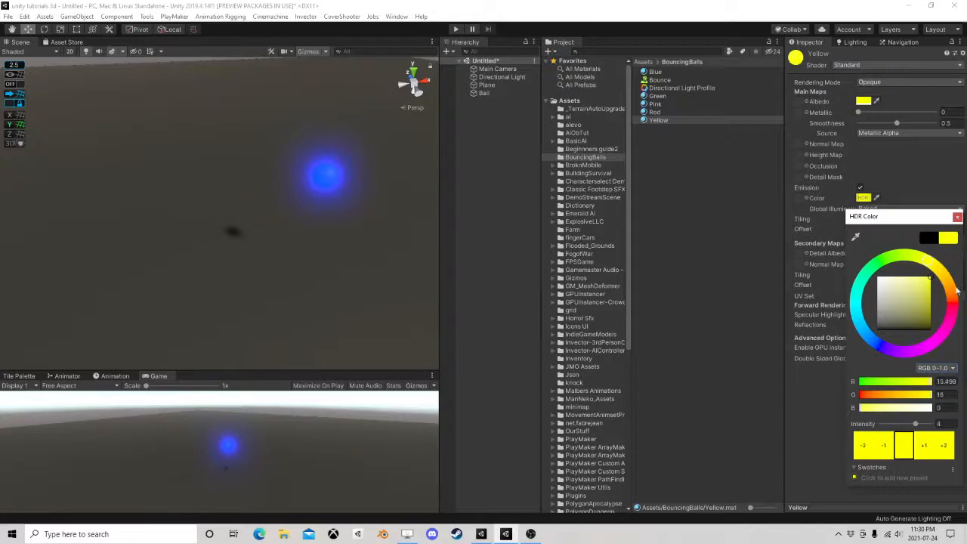
click(956, 217)
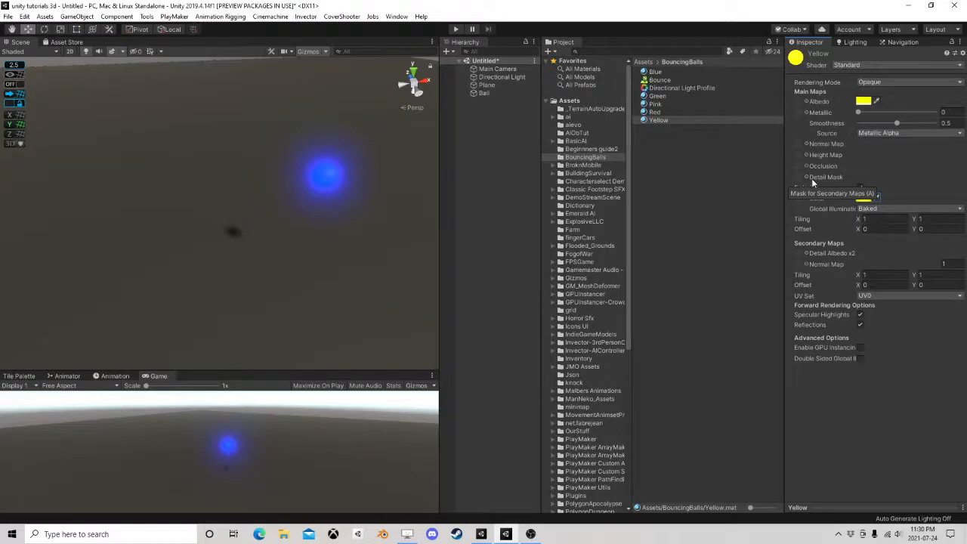
Create an empty game object and move it near the ball, to about X 376.31 and Z 3.2
scroll(302, 209, down, 4)
scroll(302, 210, up, 3)
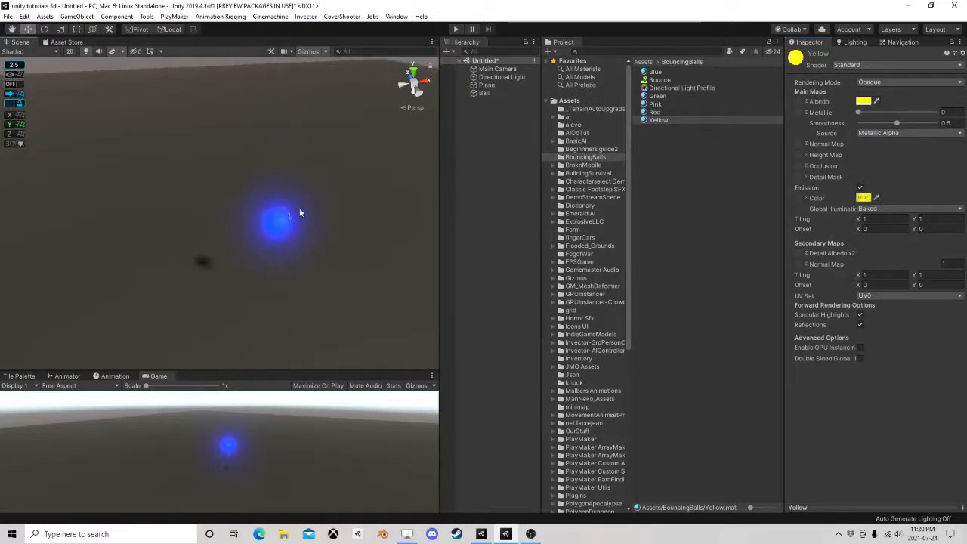
right_click(471, 119)
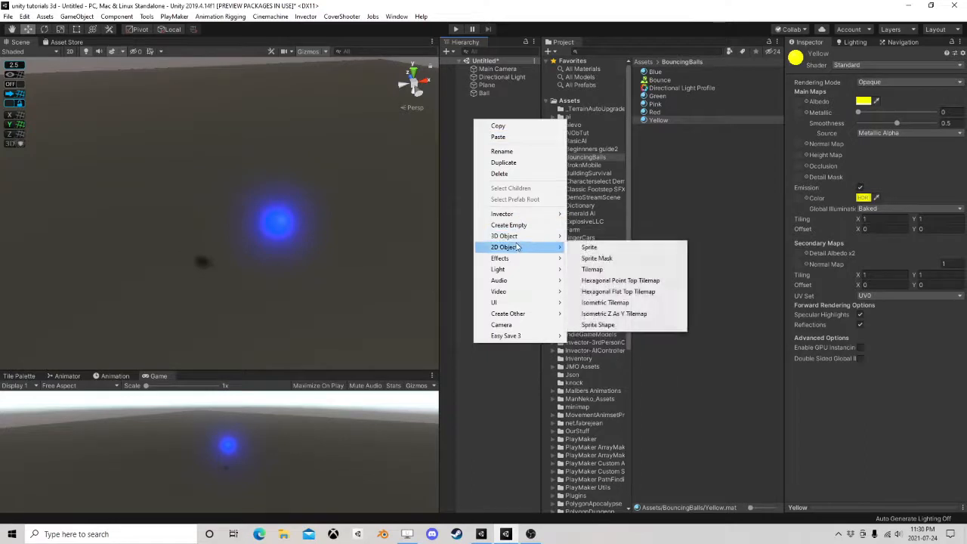
click(522, 226)
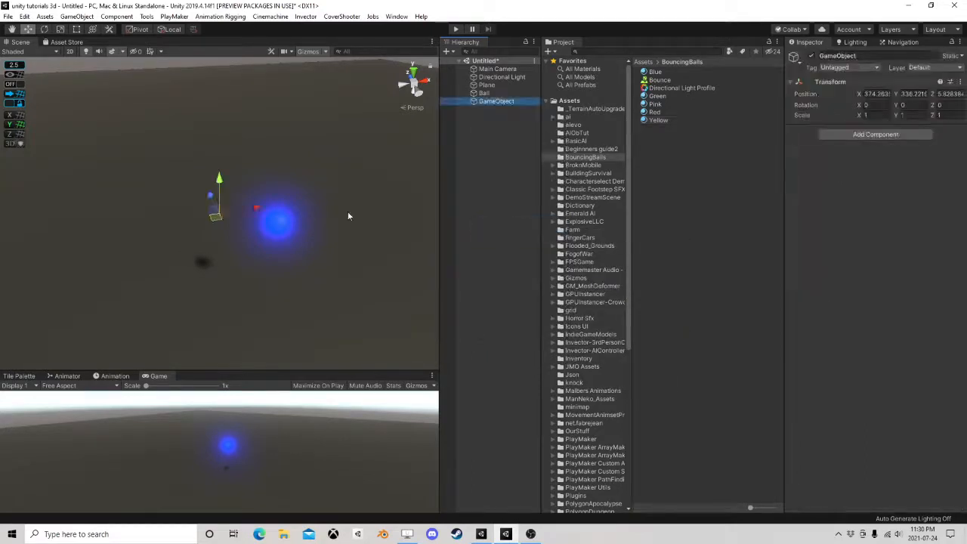
drag(209, 216, 290, 249)
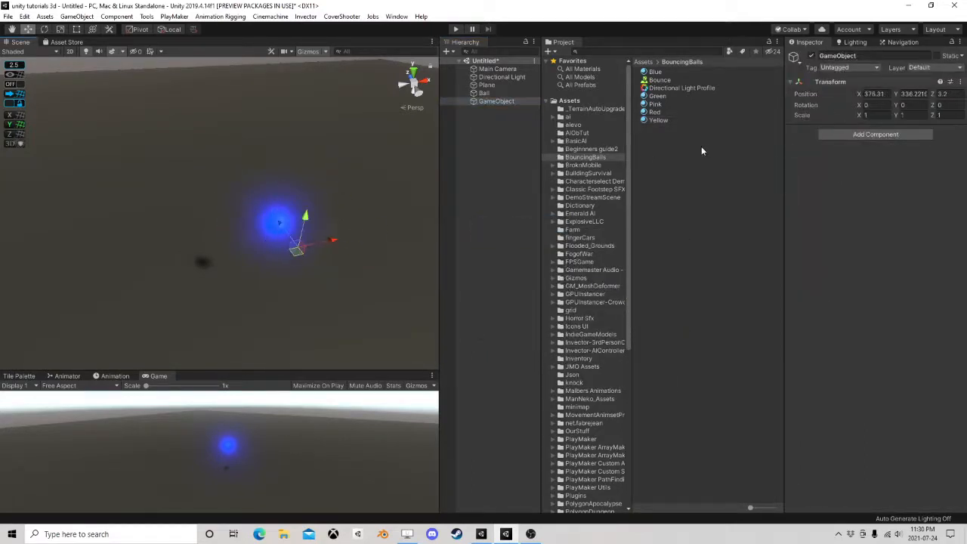
right_drag(198, 252, 270, 243)
middle_drag(264, 246, 297, 226)
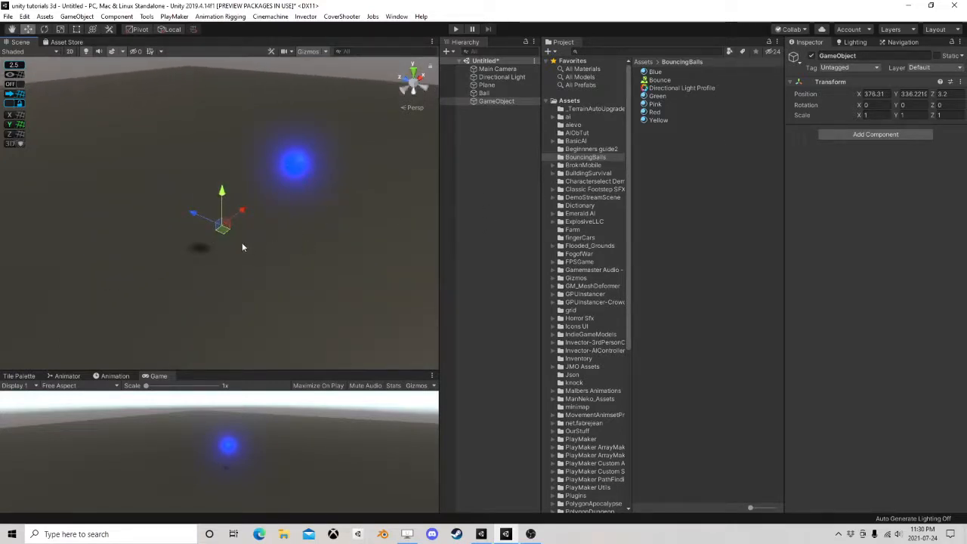
Rename the new empty game object as Logic
click(500, 102)
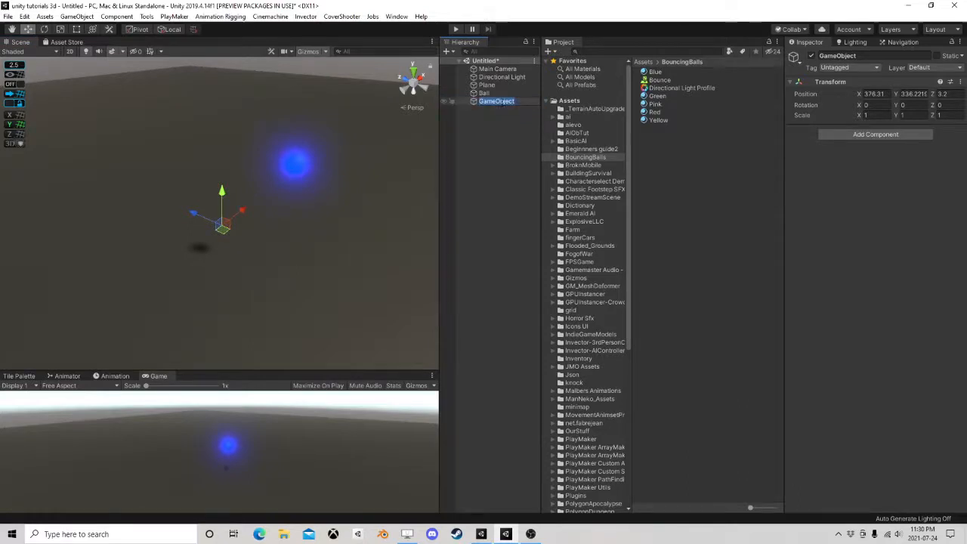
text(Uogic)
key(Return)
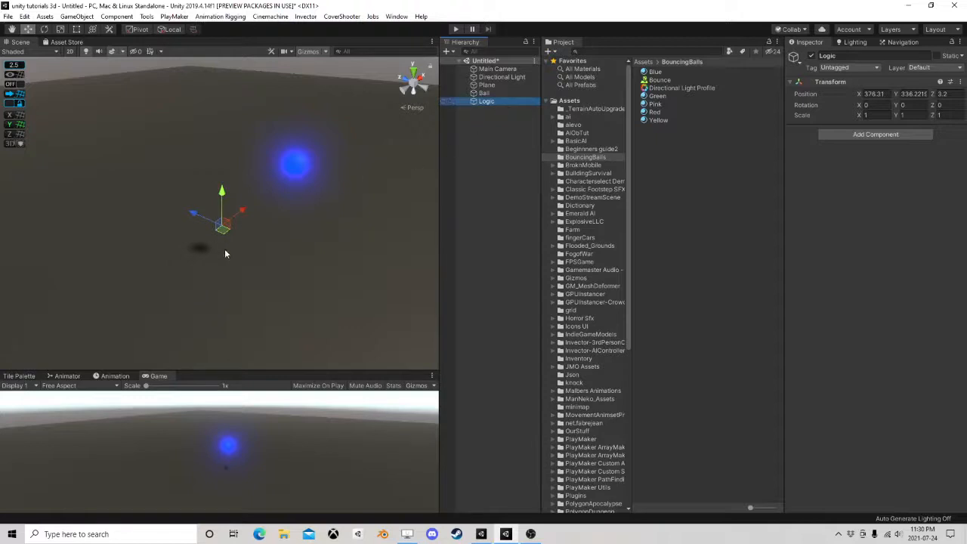
click(364, 207)
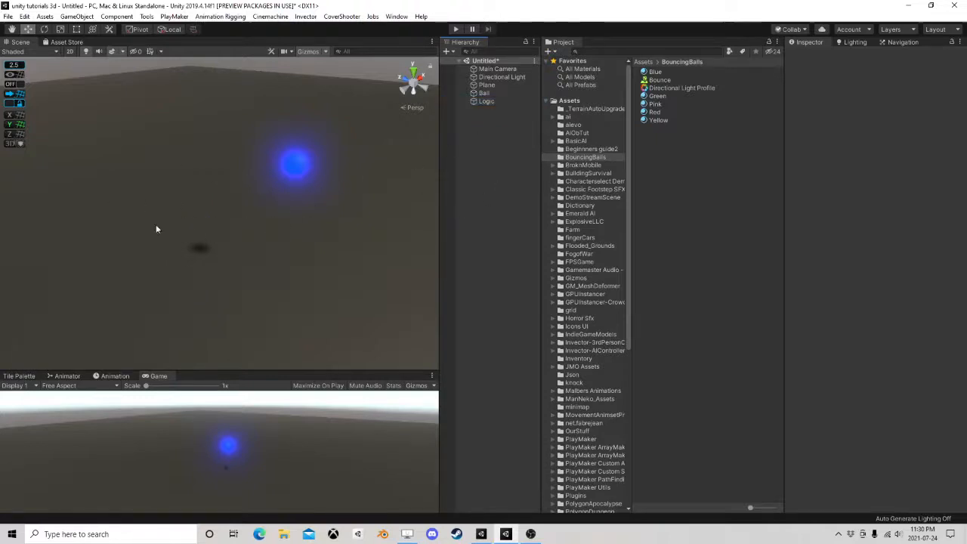
Assign the orange label icon to the Logic object so it can be spotted in the scene
click(485, 103)
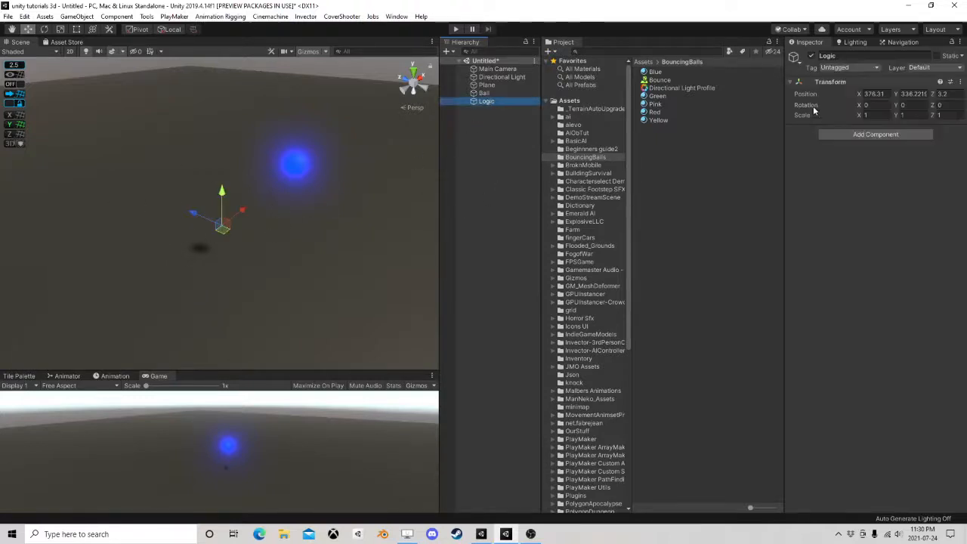
click(794, 59)
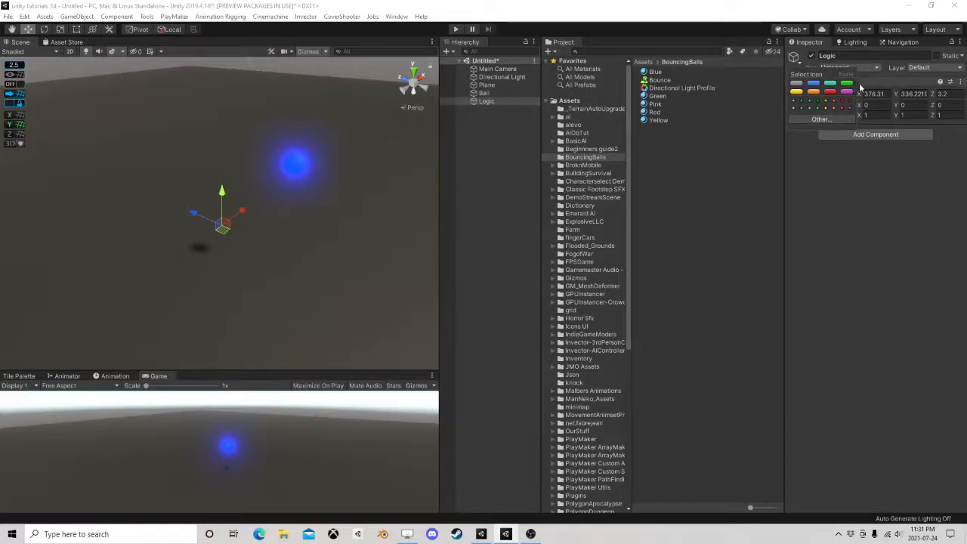
click(813, 94)
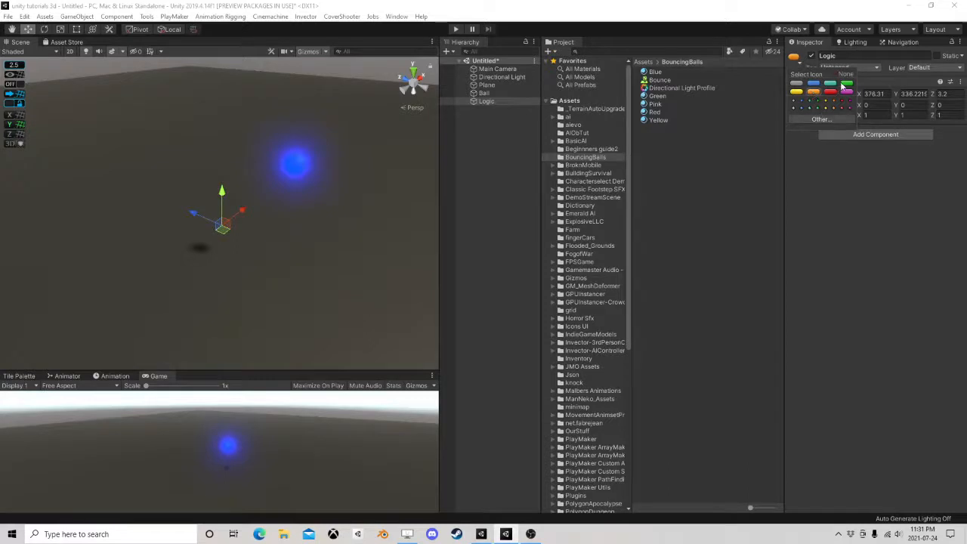
click(817, 108)
click(811, 101)
click(797, 83)
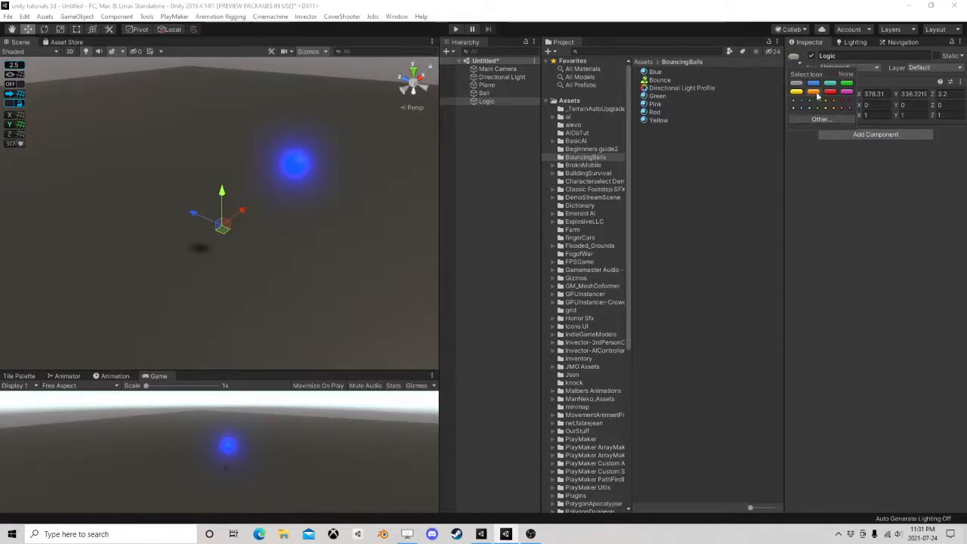
click(813, 92)
click(819, 119)
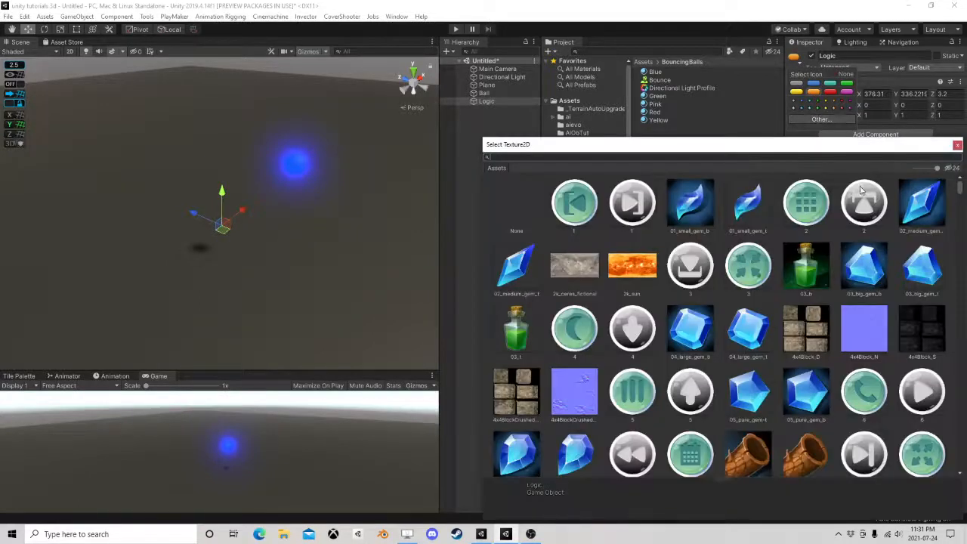
click(956, 145)
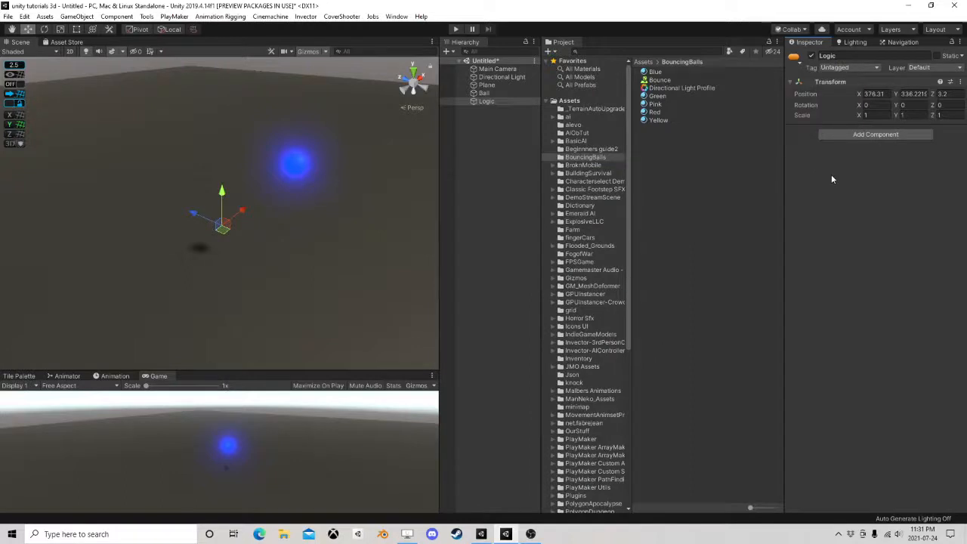
Increase the 3D icon size in the scene view's gizmo settings until the Logic label is readable
click(501, 163)
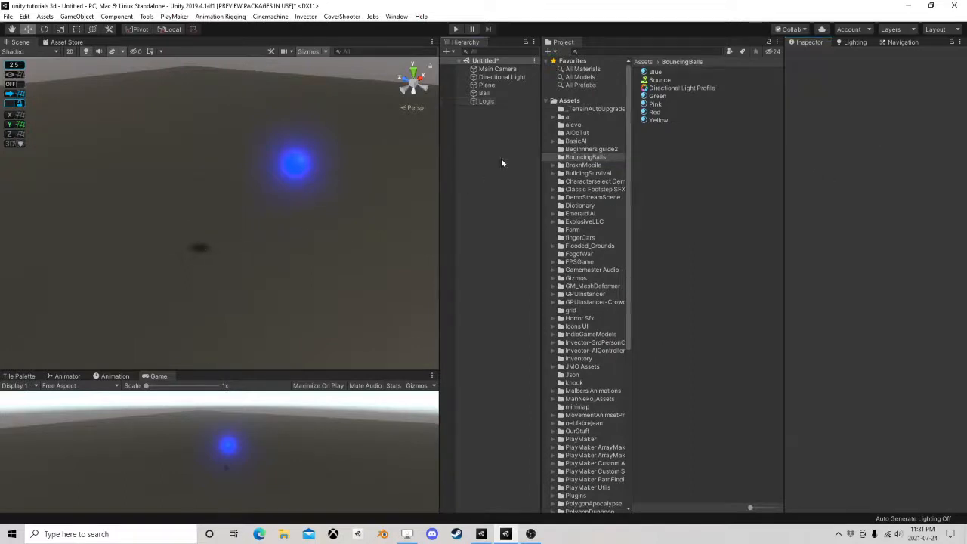
click(324, 52)
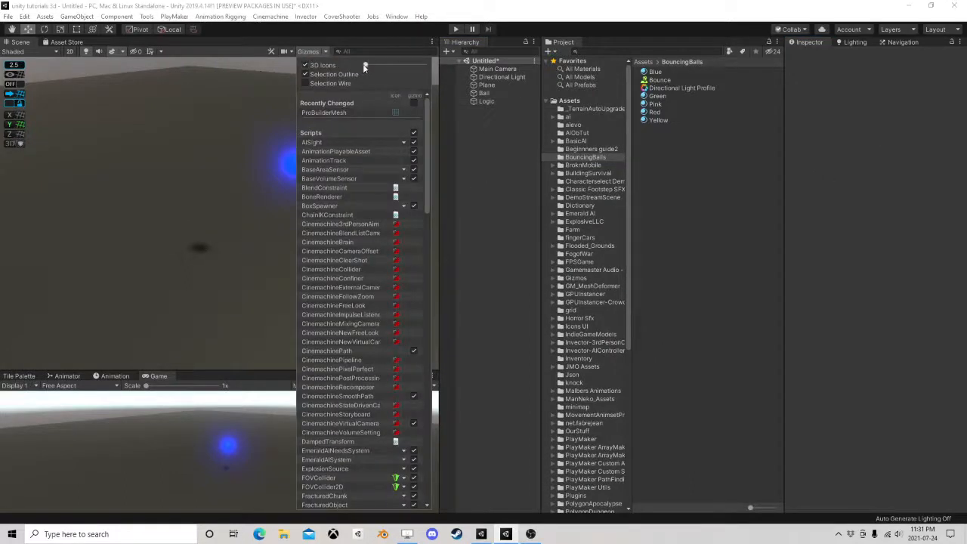
drag(364, 65, 397, 73)
click(477, 181)
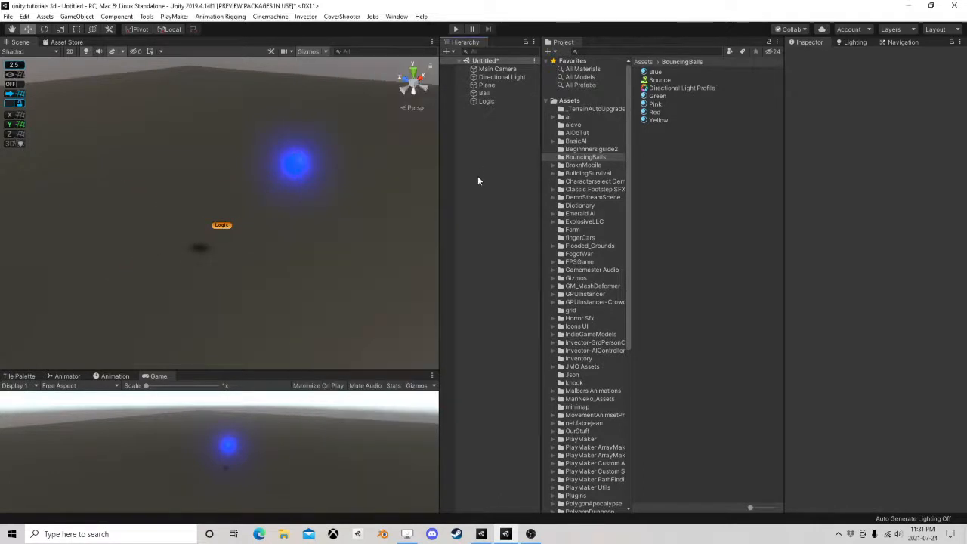
Move the Logic object onto the glowing ball, to about X 376.26, Y 338.91 and Z 0.66
click(231, 225)
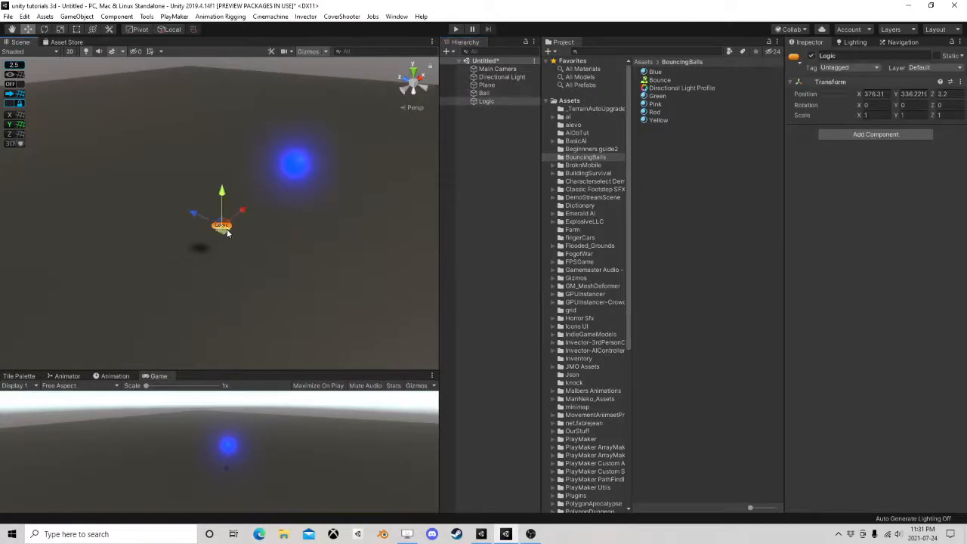
drag(226, 232, 308, 177)
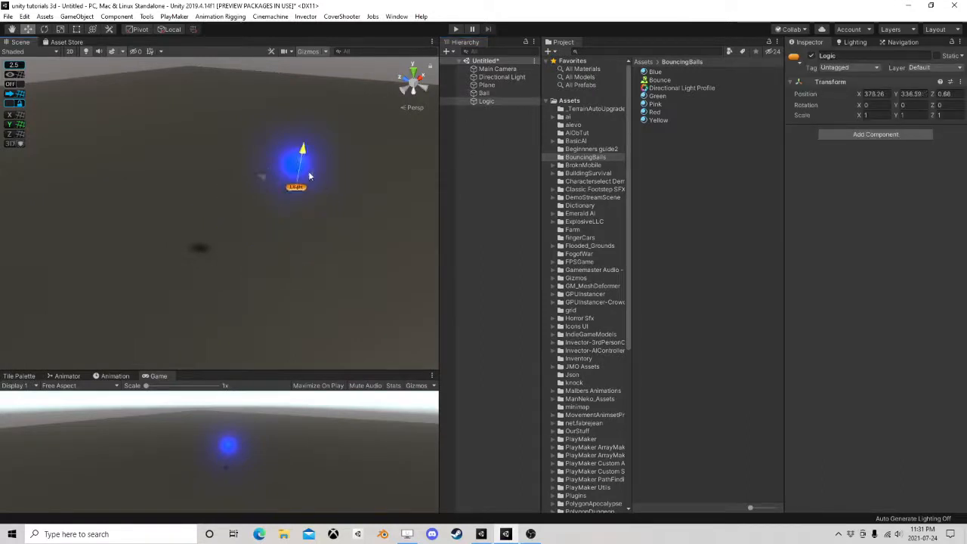
click(491, 194)
click(305, 190)
drag(304, 151, 305, 140)
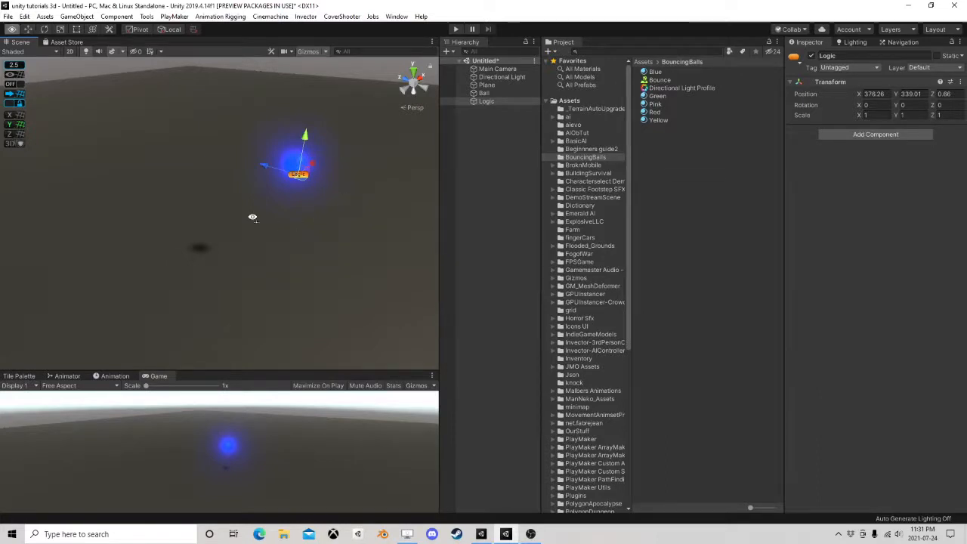
Move the Logic object high above the glowing ball, to about X 373.04, Y 343.81 and Z 0.25
right_drag(253, 216, 333, 167)
middle_drag(230, 232, 261, 186)
drag(193, 148, 192, 142)
right_drag(198, 145, 258, 186)
middle_drag(106, 151, 219, 201)
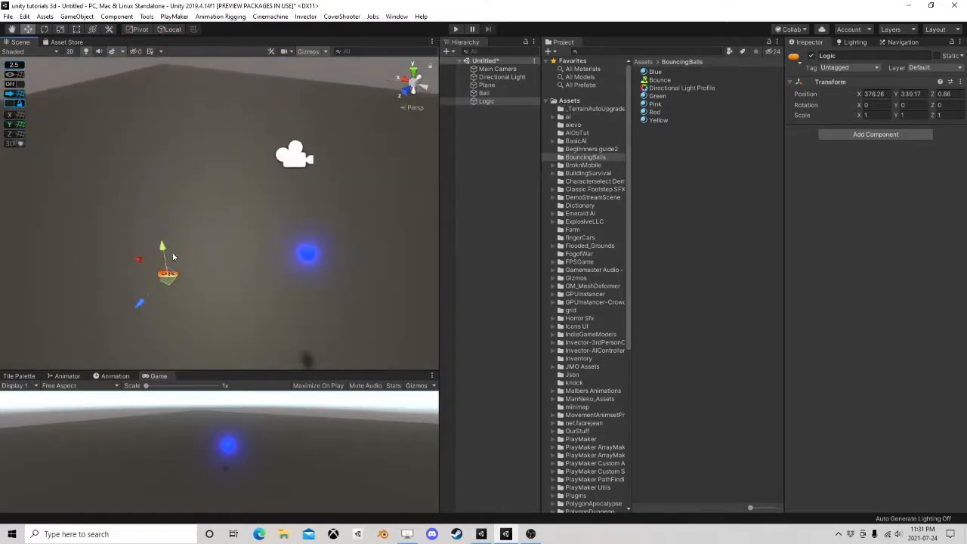
drag(167, 279, 297, 323)
scroll(296, 318, down, 4)
middle_drag(295, 311, 256, 268)
drag(190, 157, 183, 38)
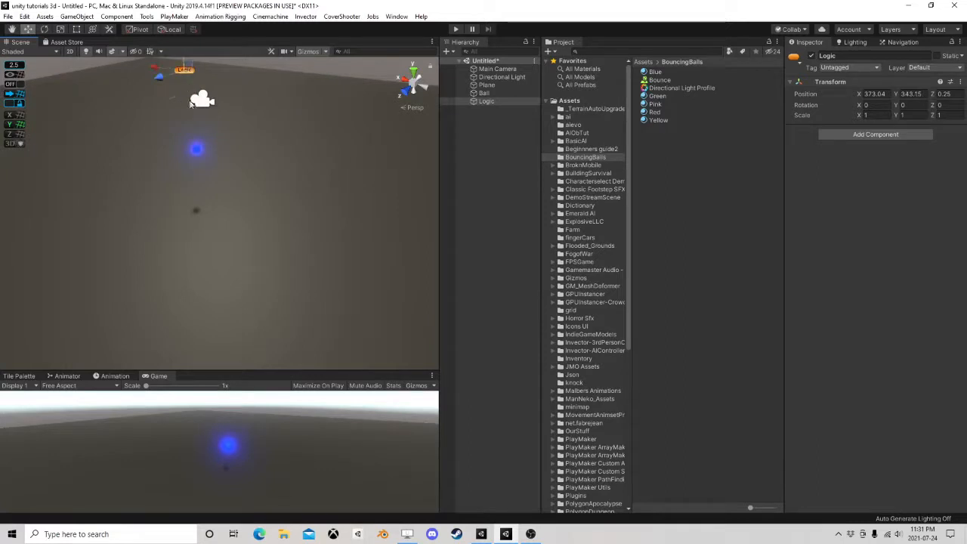
right_drag(191, 200, 252, 147)
middle_drag(94, 225, 222, 181)
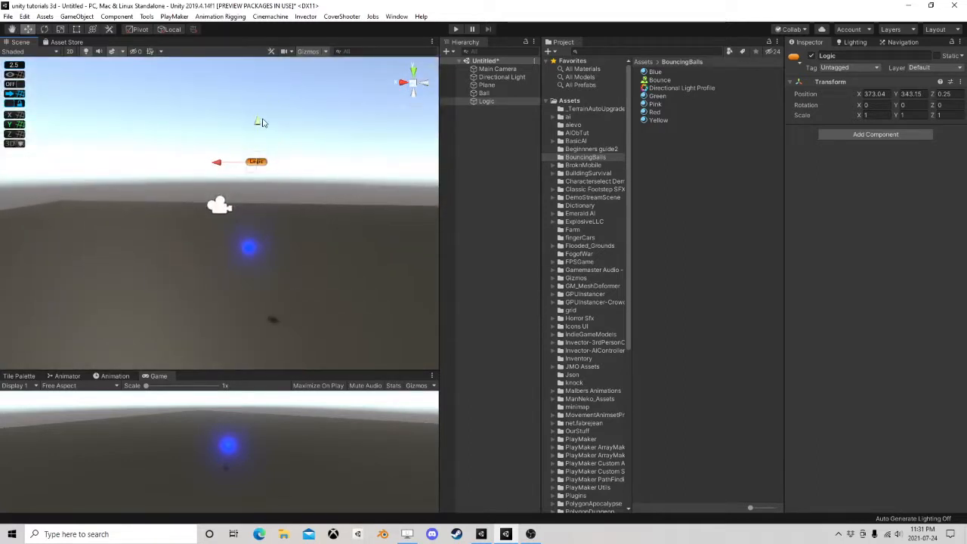
drag(263, 123, 260, 101)
Align the Main Camera with a higher, farther scene view looking down at the ball, at about X 379.70, Y 348.23, Z -8.38
right_drag(291, 117, 390, 157)
middle_drag(180, 171, 255, 219)
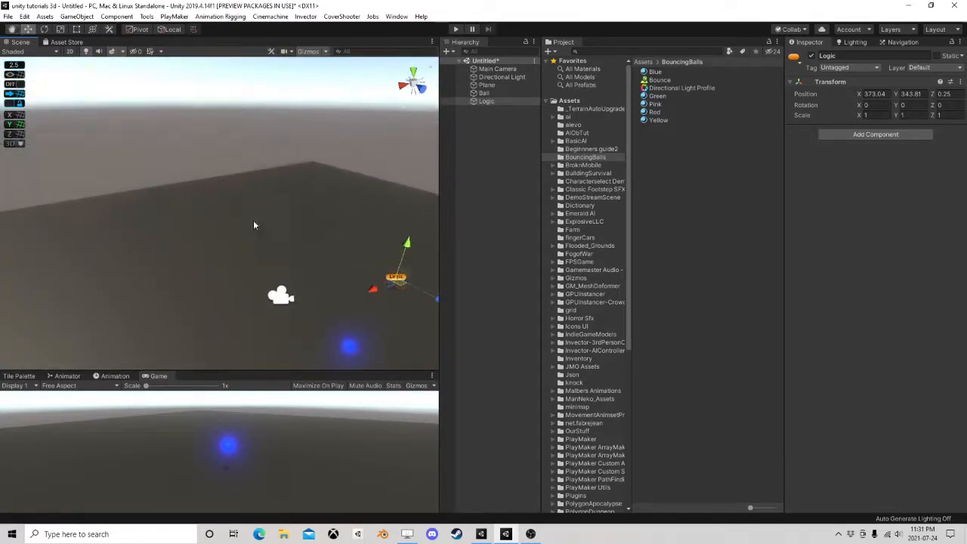
right_drag(253, 220, 332, 241)
middle_drag(197, 286, 252, 272)
scroll(252, 272, up, 4)
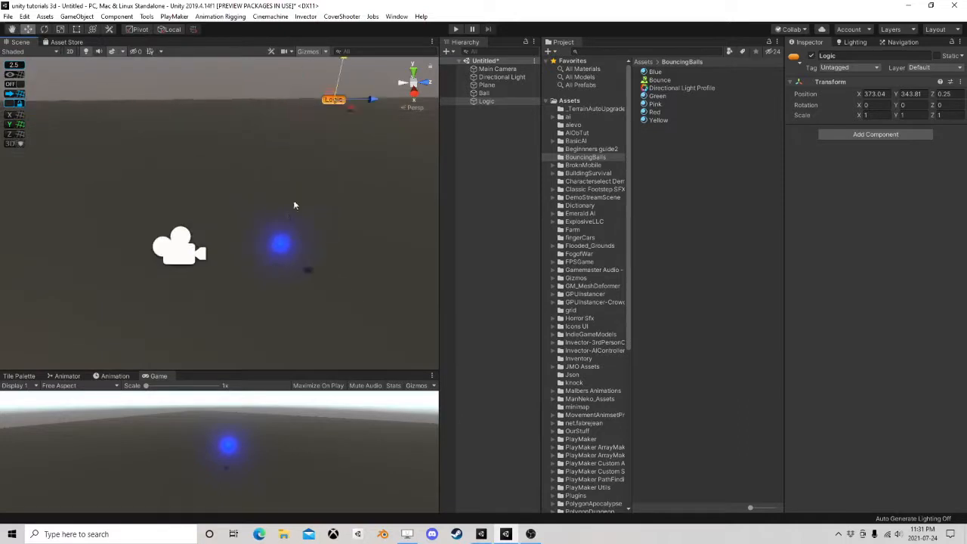
click(497, 68)
right_drag(219, 168, 283, 208)
middle_drag(283, 205, 323, 202)
scroll(305, 199, down, 3)
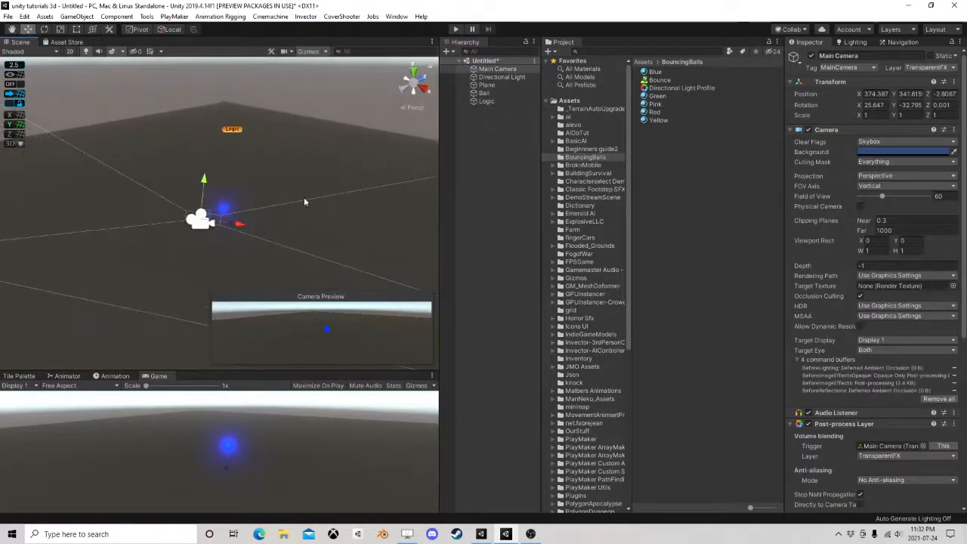
right_drag(304, 198, 299, 180)
middle_drag(299, 180, 305, 186)
right_drag(304, 189, 294, 209)
click(60, 16)
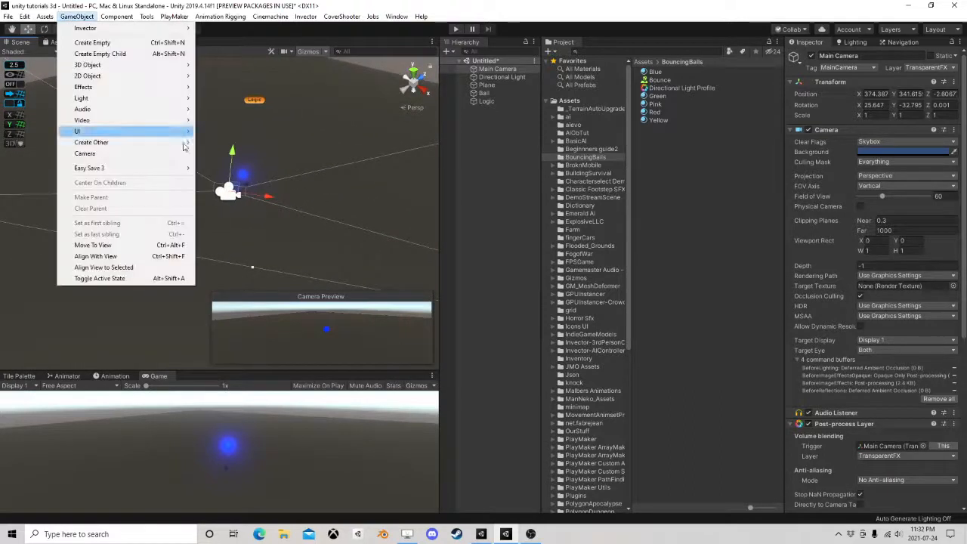
click(98, 257)
scroll(299, 190, up, 4)
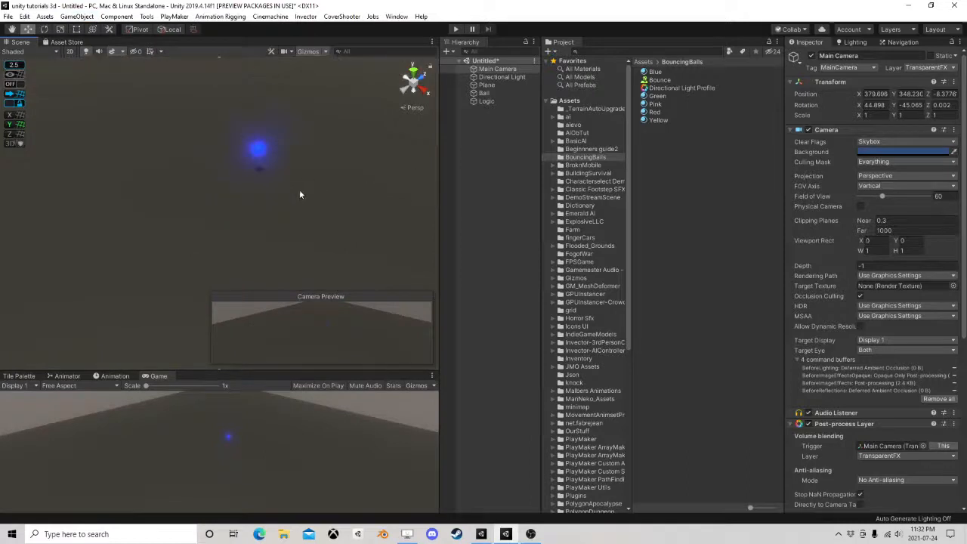
Save the Ball as a prefab in the BouncingBalls folder and delete the original from the scene
right_drag(299, 190, 206, 164)
middle_drag(206, 164, 150, 180)
right_drag(327, 174, 265, 172)
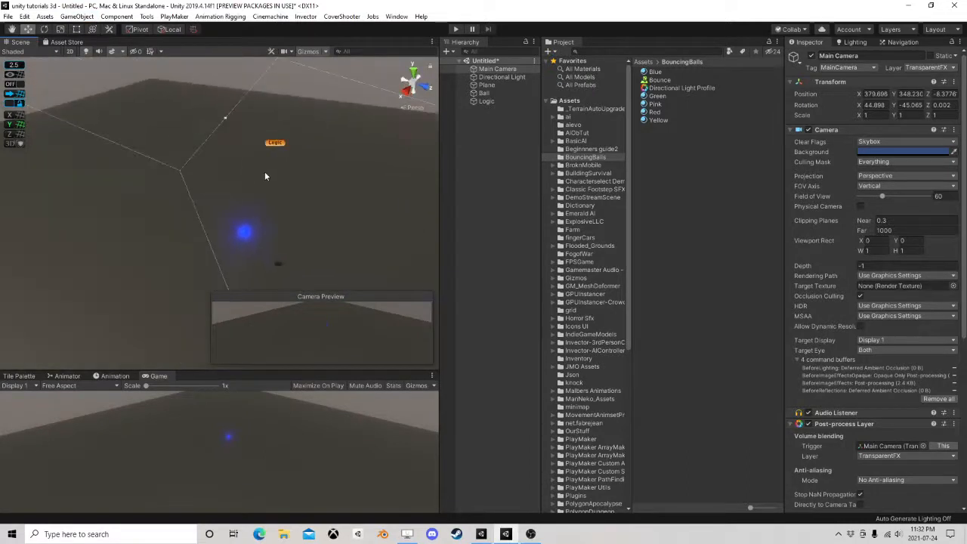
middle_drag(264, 172, 213, 161)
click(497, 100)
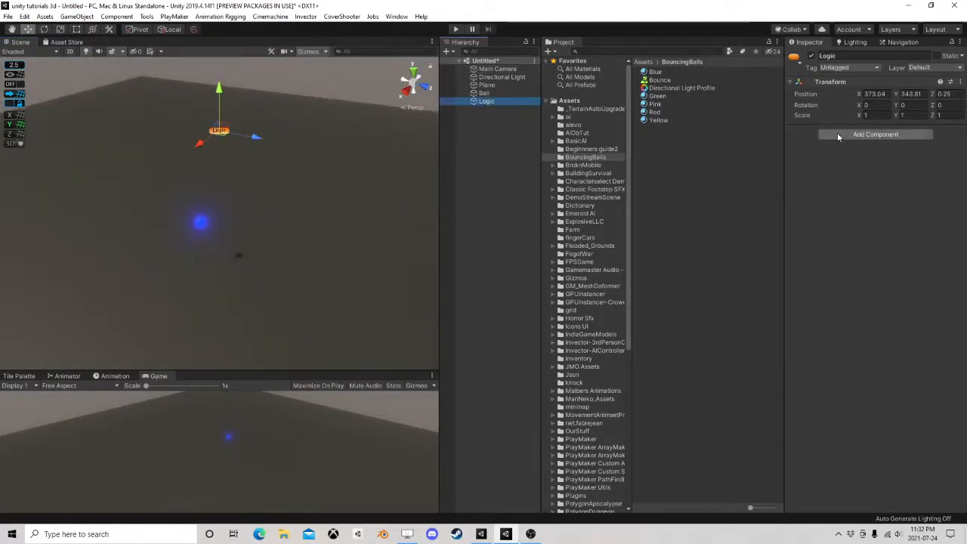
click(490, 94)
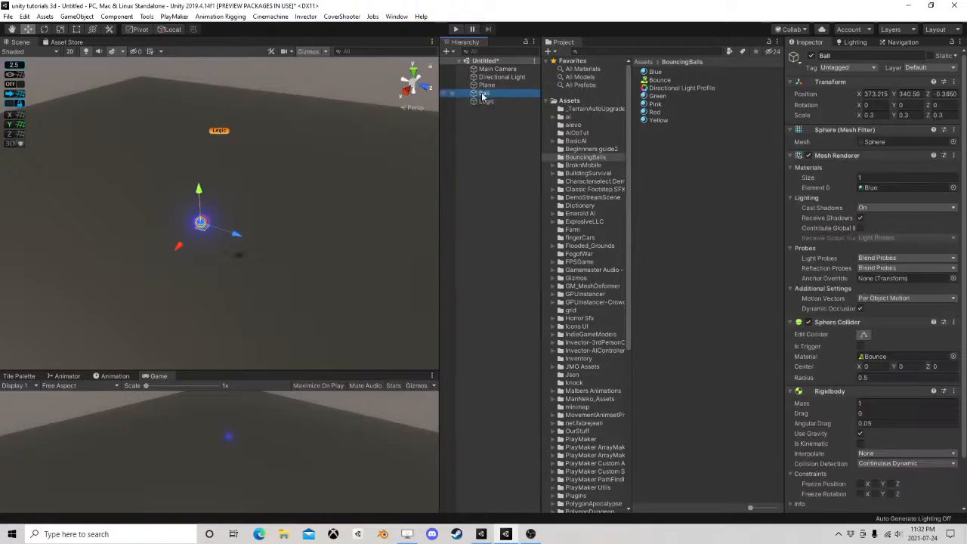
drag(481, 96, 645, 152)
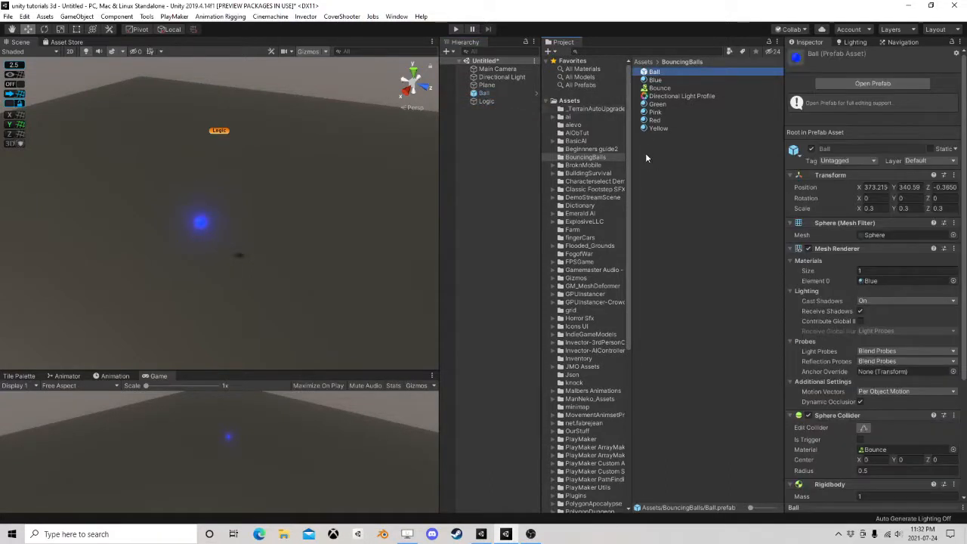
click(485, 94)
key(Delete)
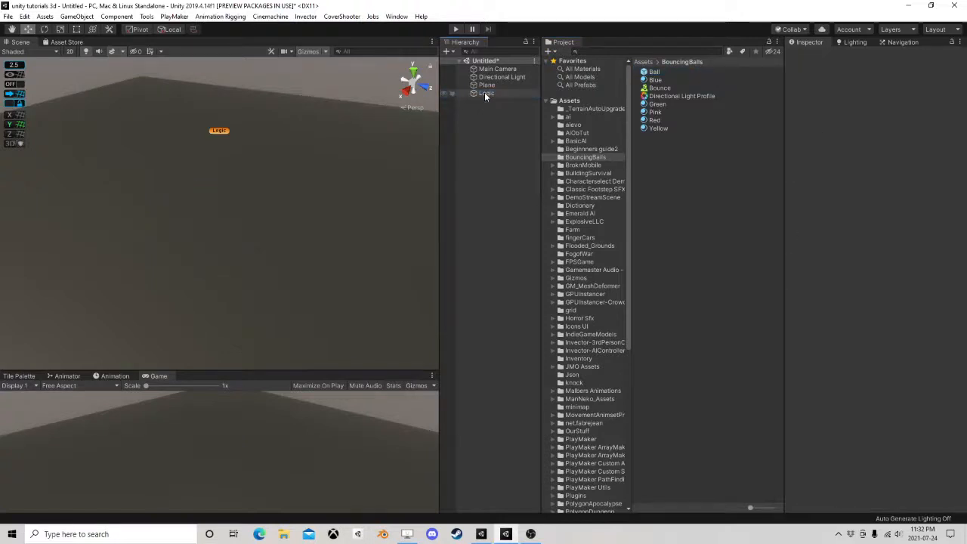
Add a PlayMakerFSM component to the Logic object and name the FSM BallCreAtor
click(505, 93)
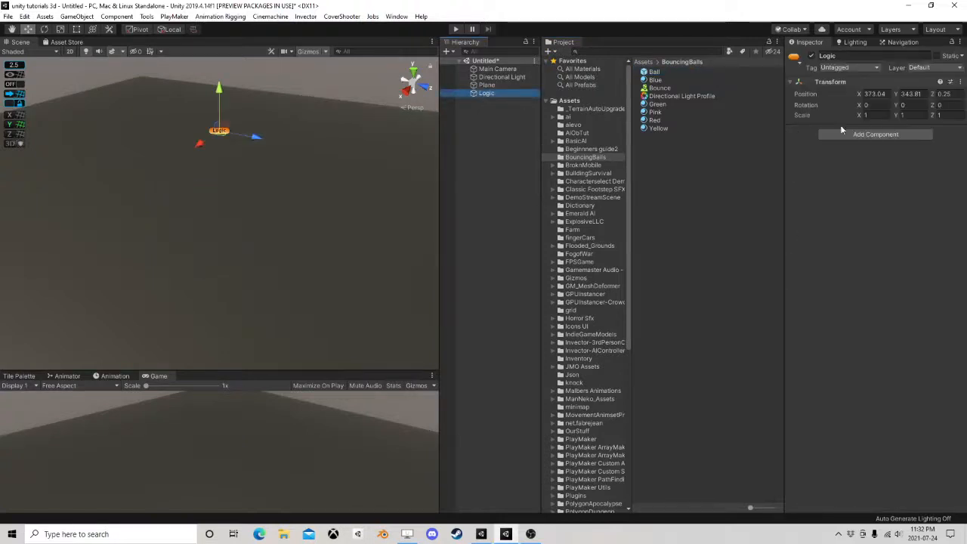
click(876, 134)
text(fsm)
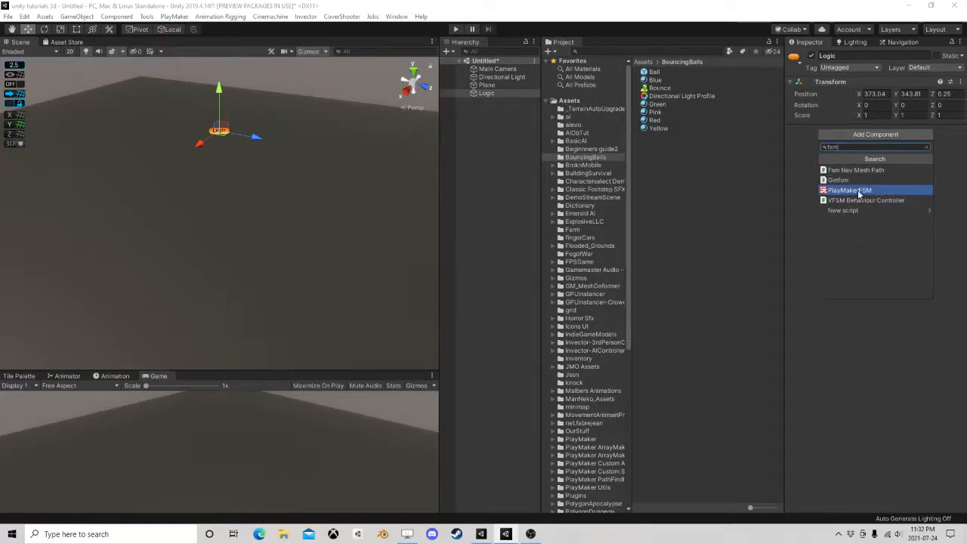
click(860, 191)
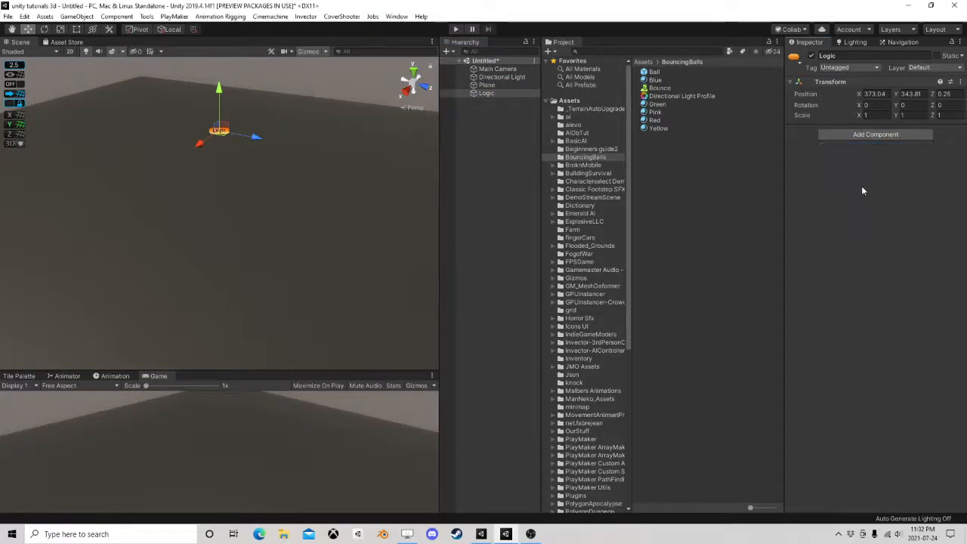
click(853, 143)
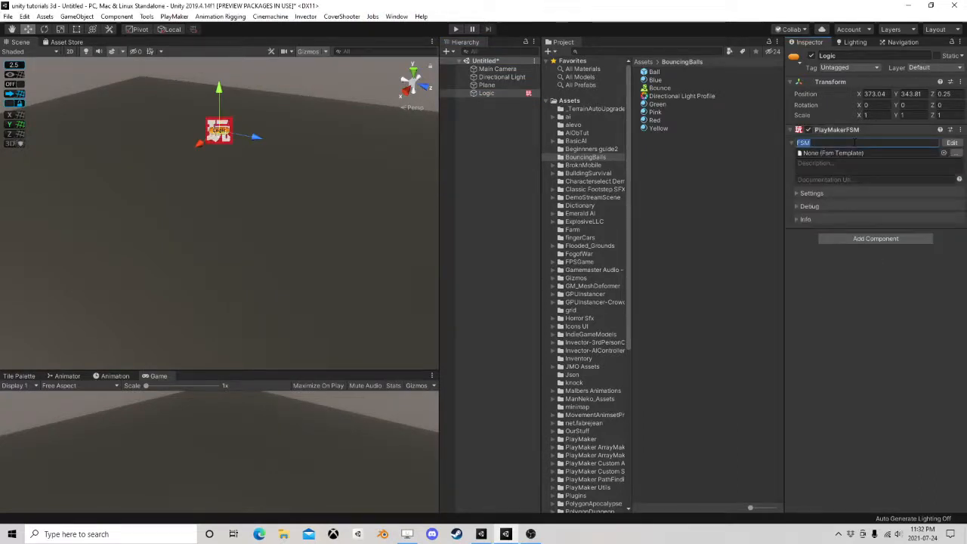
text(BallCreAtor)
Open the BallCreAtor FSM for editing and add the Ball prefab as a GameObject variable
click(953, 145)
drag(536, 132, 567, 117)
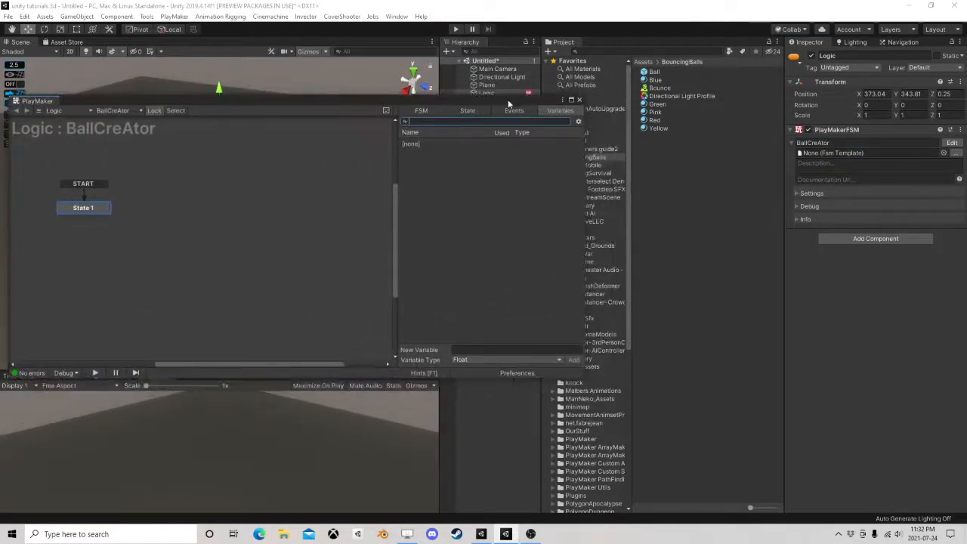
drag(508, 103, 549, 81)
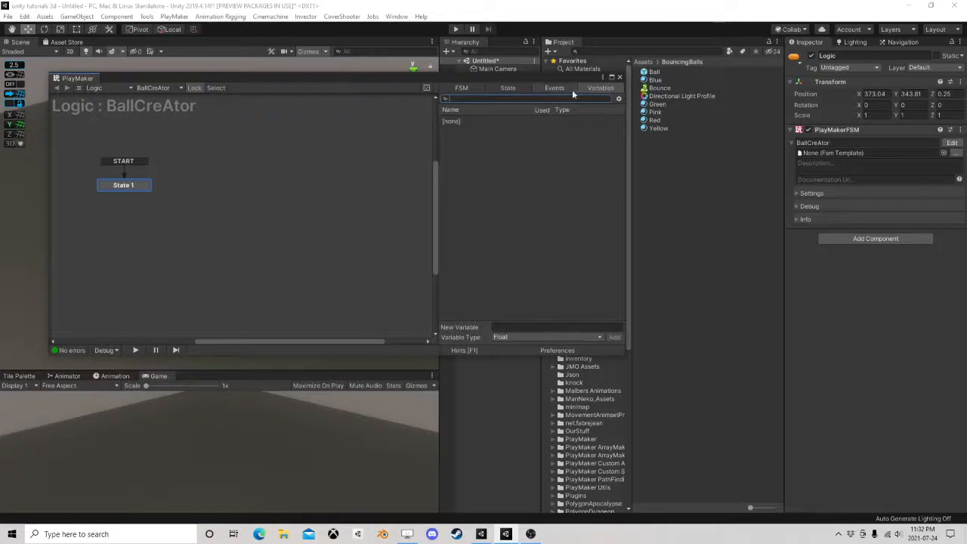
click(563, 89)
click(510, 88)
click(468, 86)
click(587, 86)
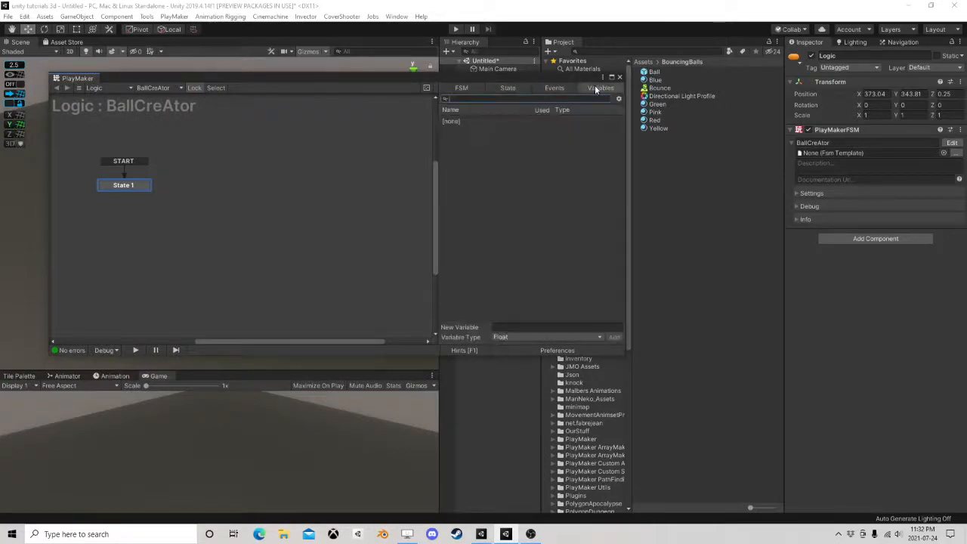
drag(585, 78, 519, 138)
click(652, 76)
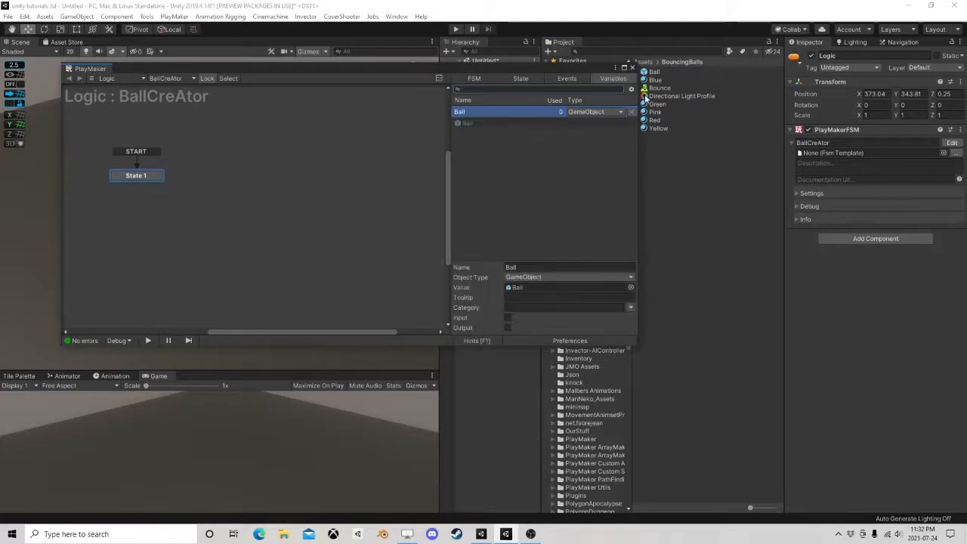
drag(653, 80, 539, 149)
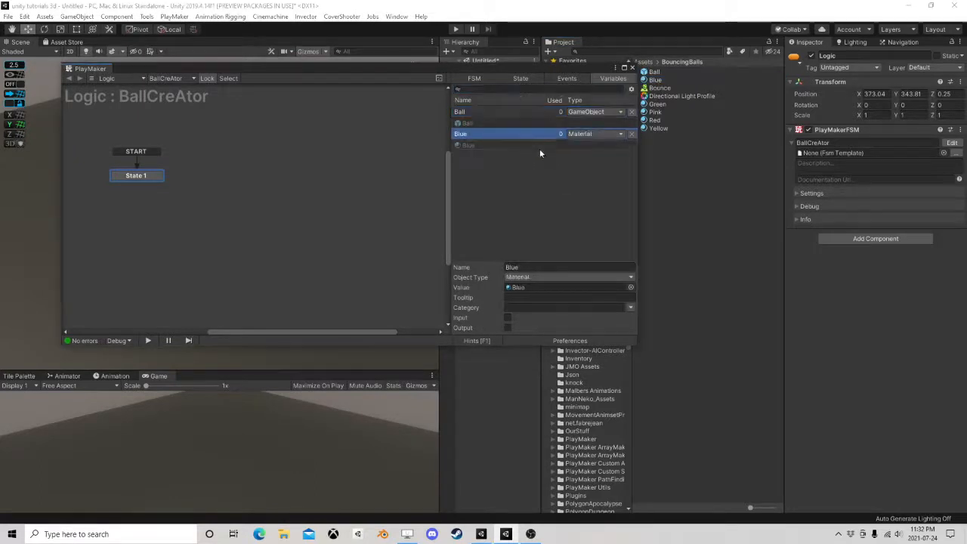
drag(656, 104, 530, 178)
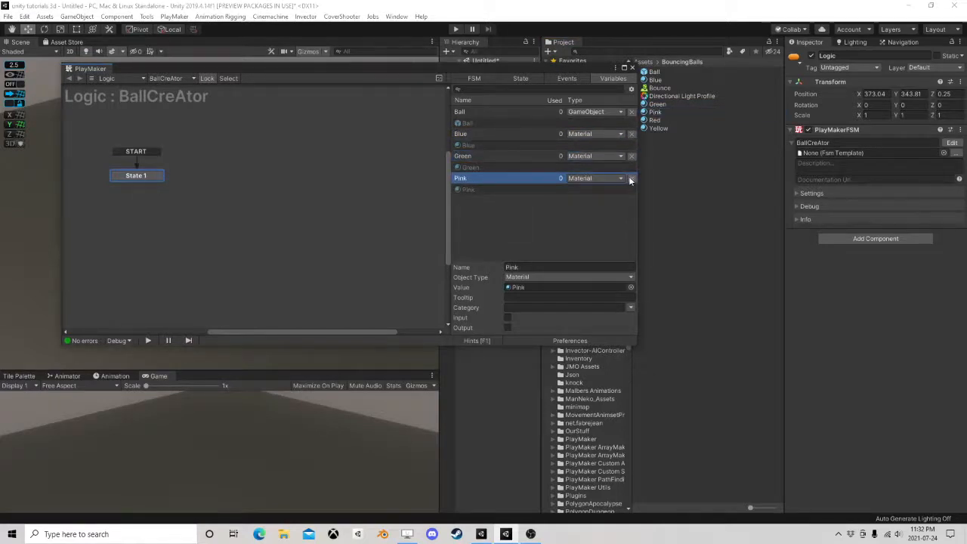
click(631, 178)
click(631, 155)
click(631, 134)
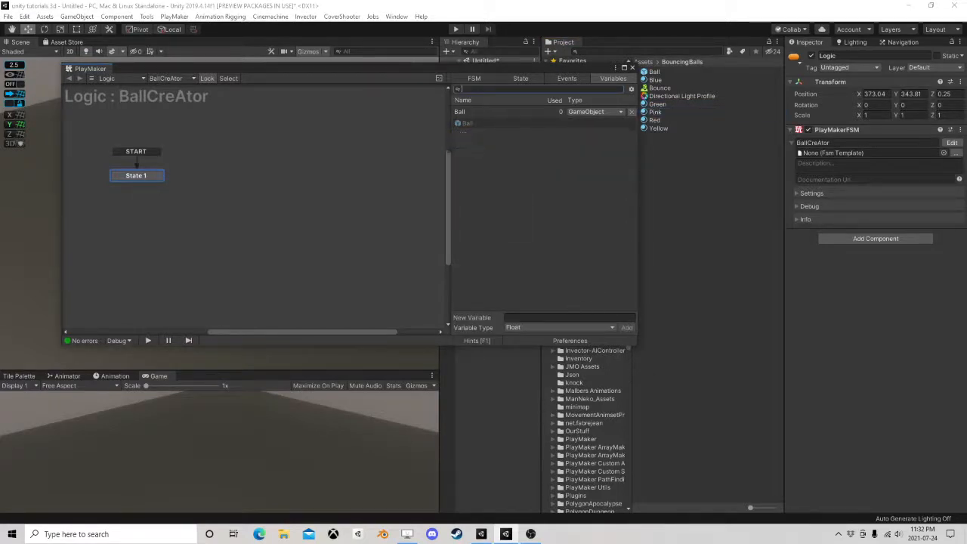
Create a new Array variable named Colors in the BallCreAtor FSM
click(519, 327)
click(537, 306)
click(529, 318)
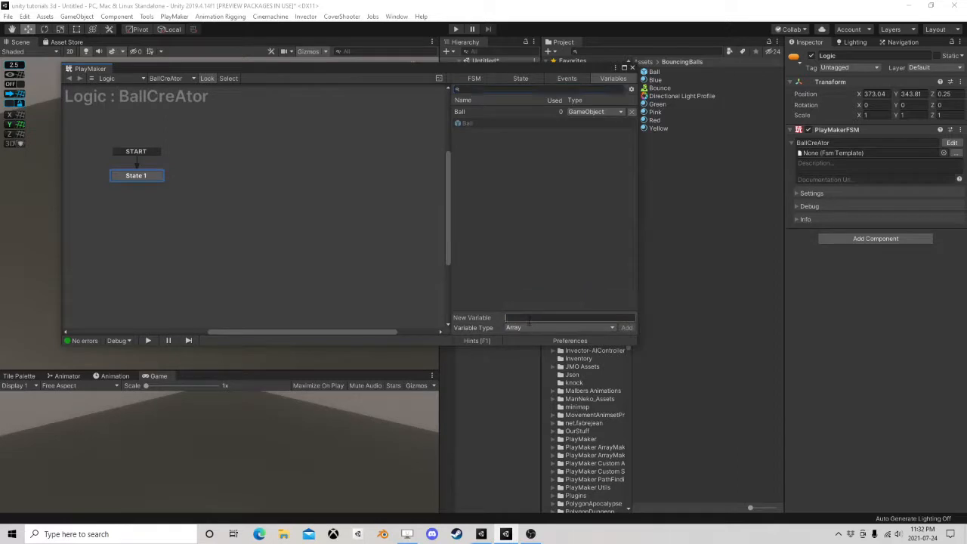
text(Colors)
key(Return)
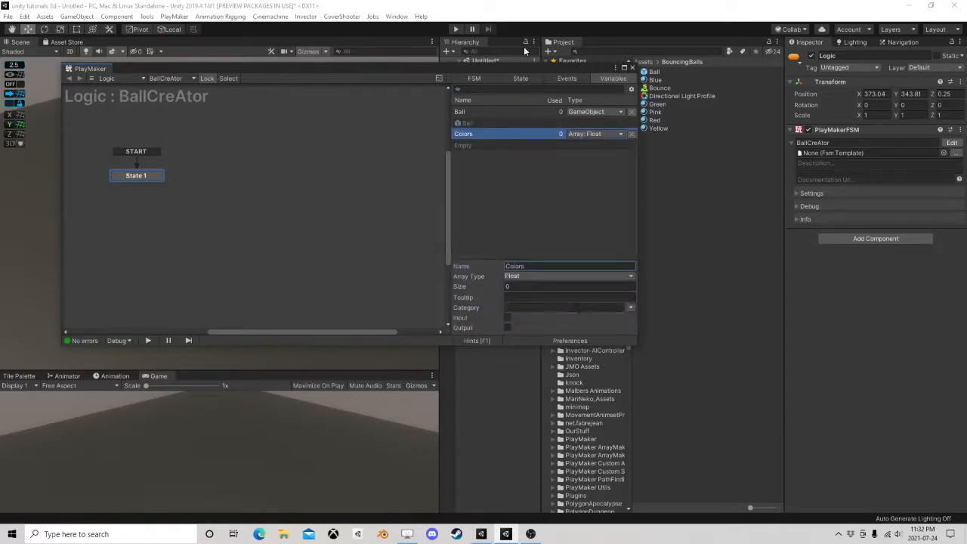
Set the Colors array's type to Material and its size to 5
click(545, 275)
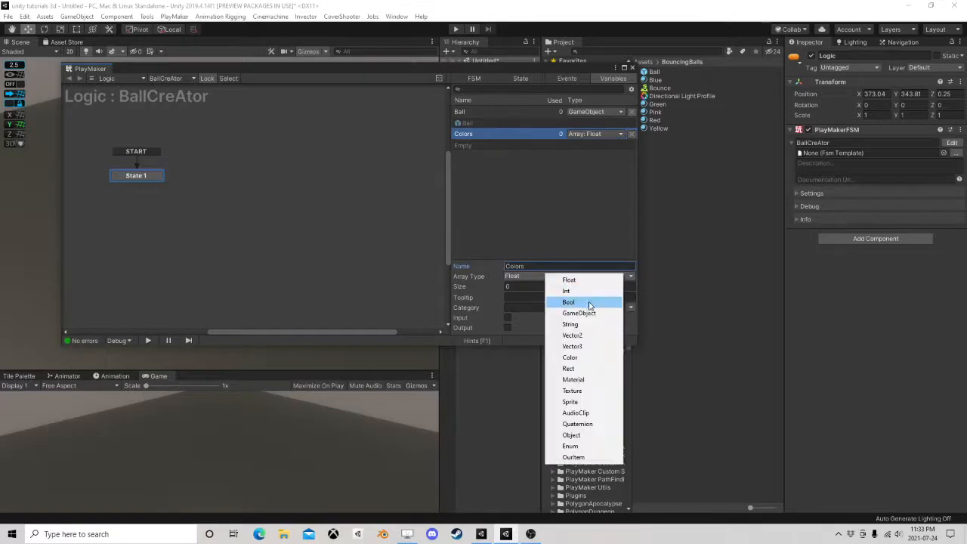
click(574, 379)
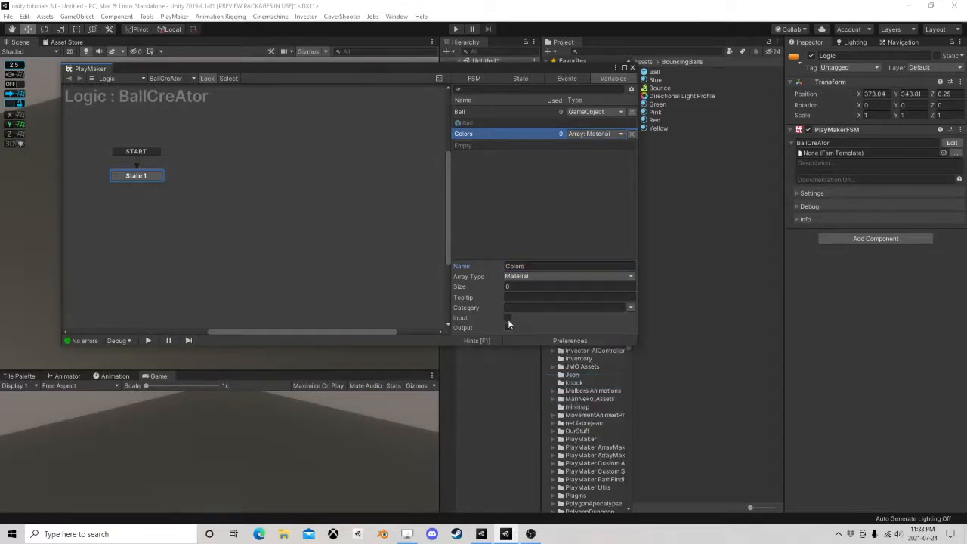
click(524, 286)
text(5)
key(Return)
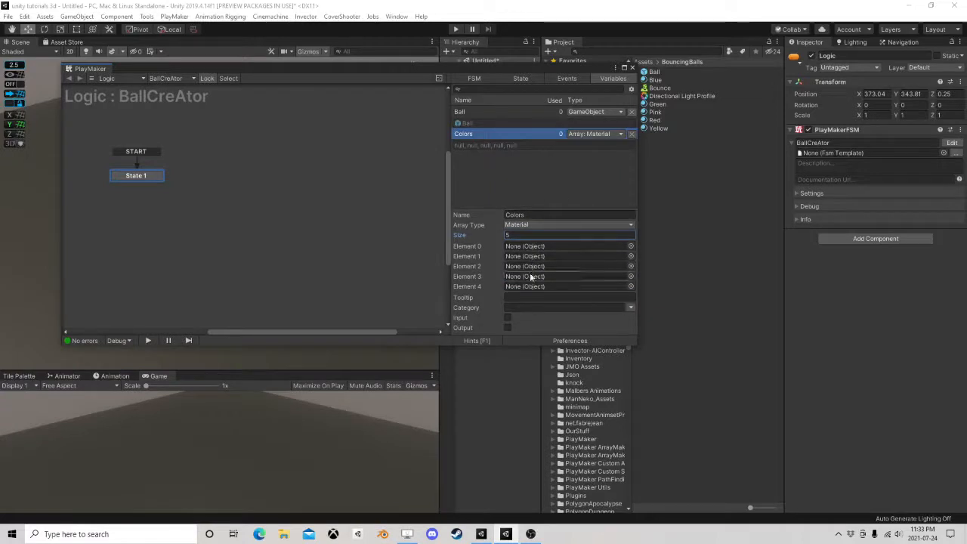
Expose the Colors array as an input of the FSM and close the PlayMaker editor
click(466, 111)
click(469, 134)
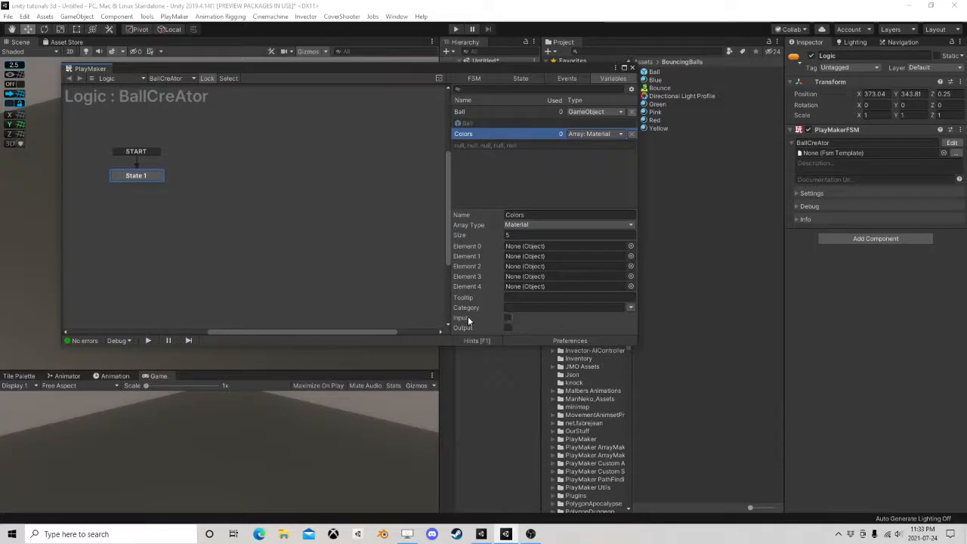
click(507, 317)
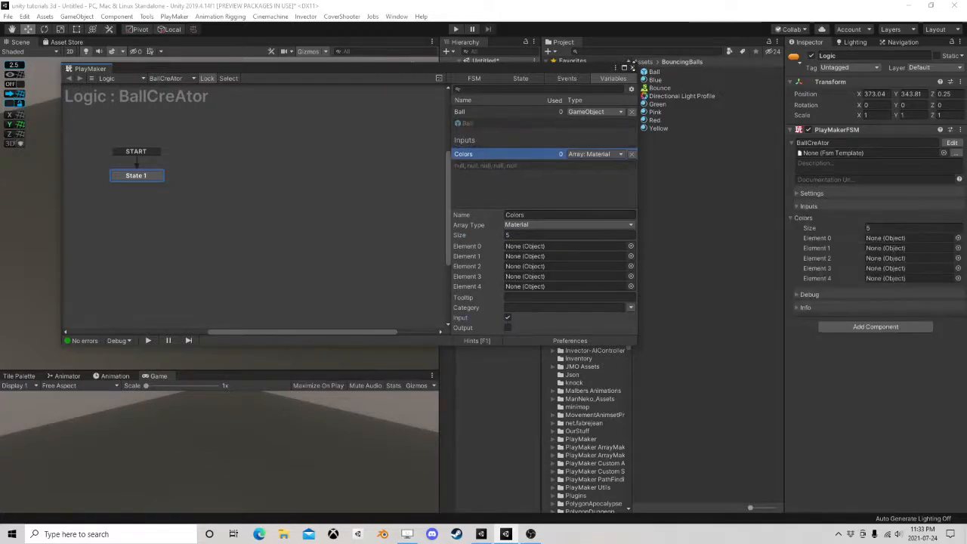
click(633, 68)
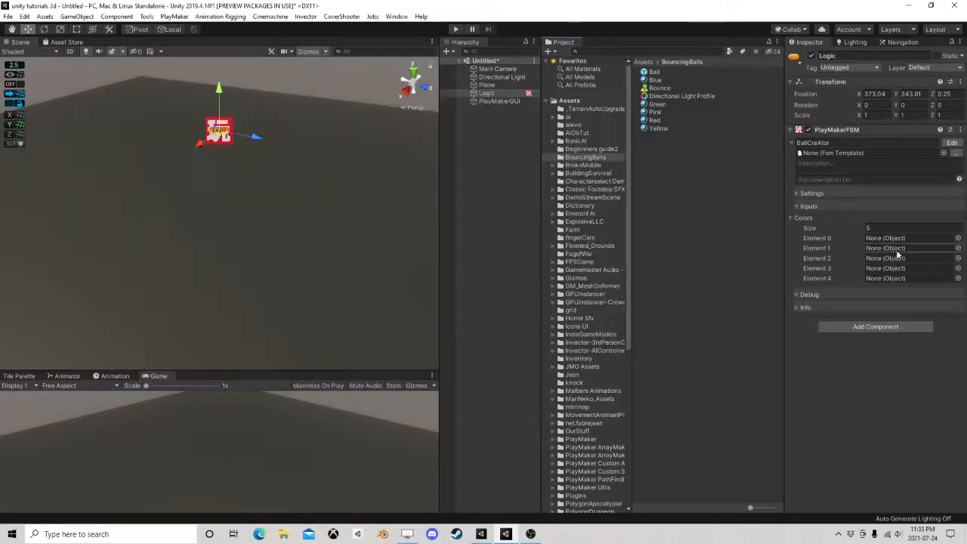
Fill the Colors array's elements 0 to 4 with the Blue, Green, Pink, Red and Yellow materials
click(654, 81)
drag(654, 81, 886, 238)
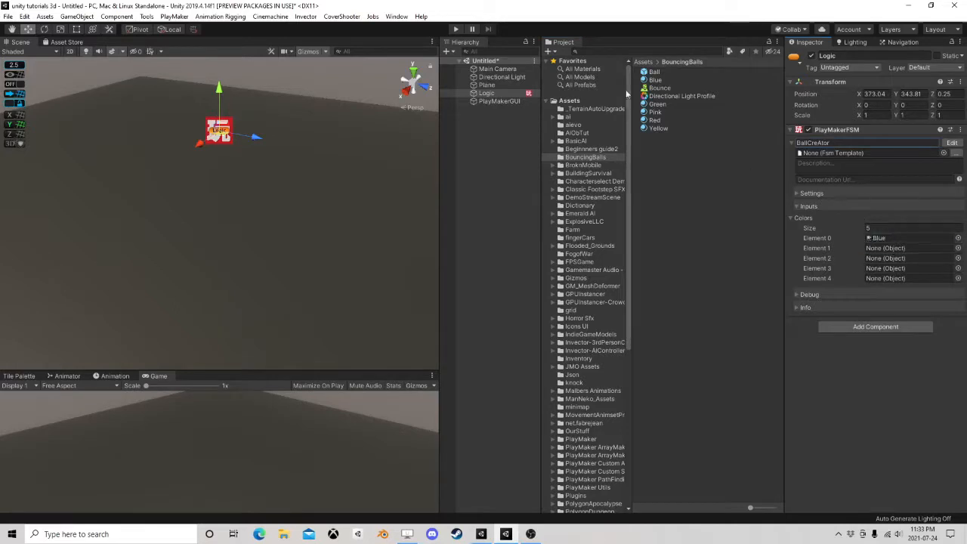
drag(657, 106, 876, 249)
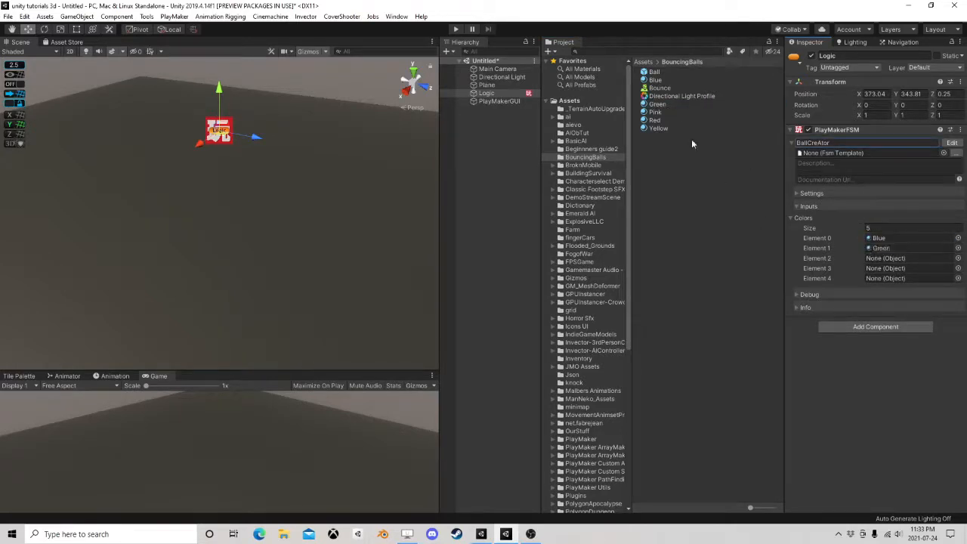
drag(654, 111, 885, 257)
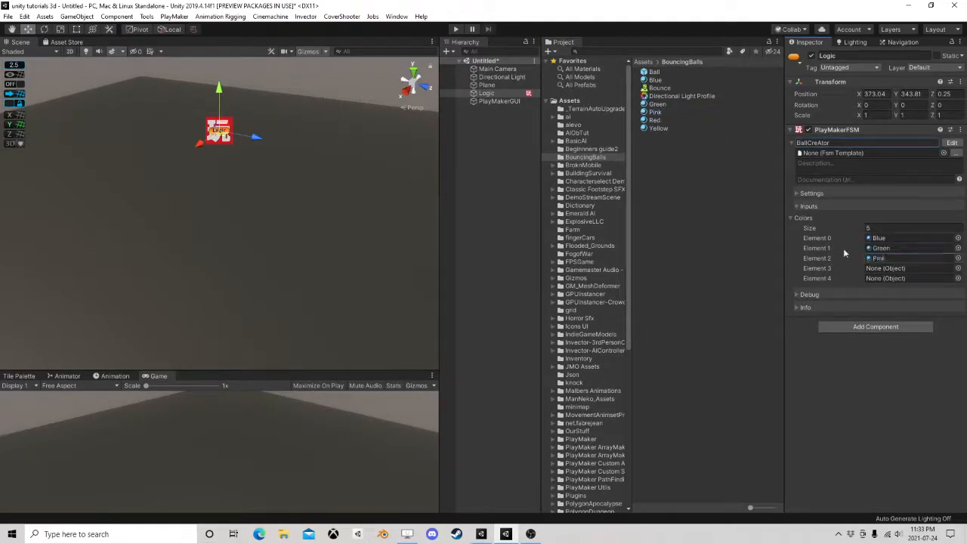
click(656, 120)
drag(680, 128, 881, 275)
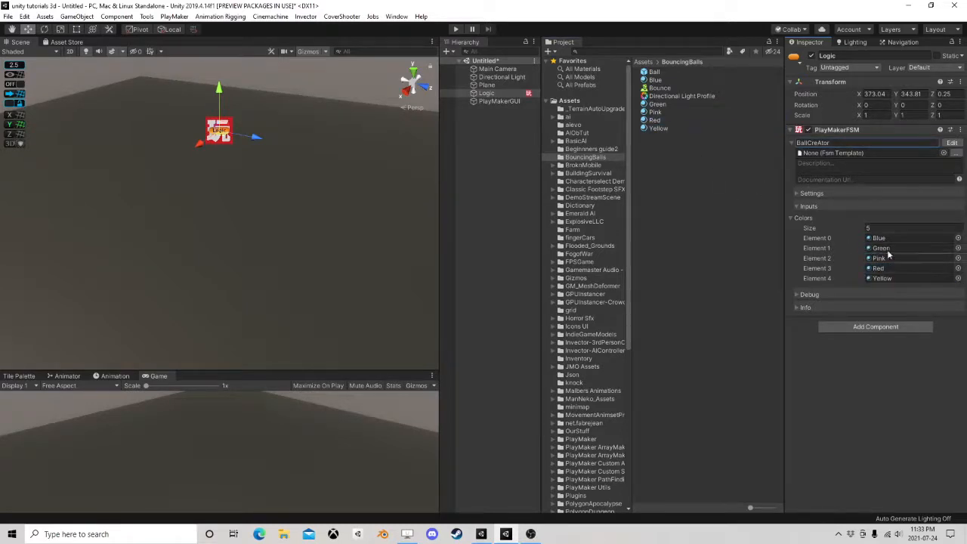
Reopen the BallCreAtor FSM for editing and add three Float variables named X, Z and Y
click(952, 142)
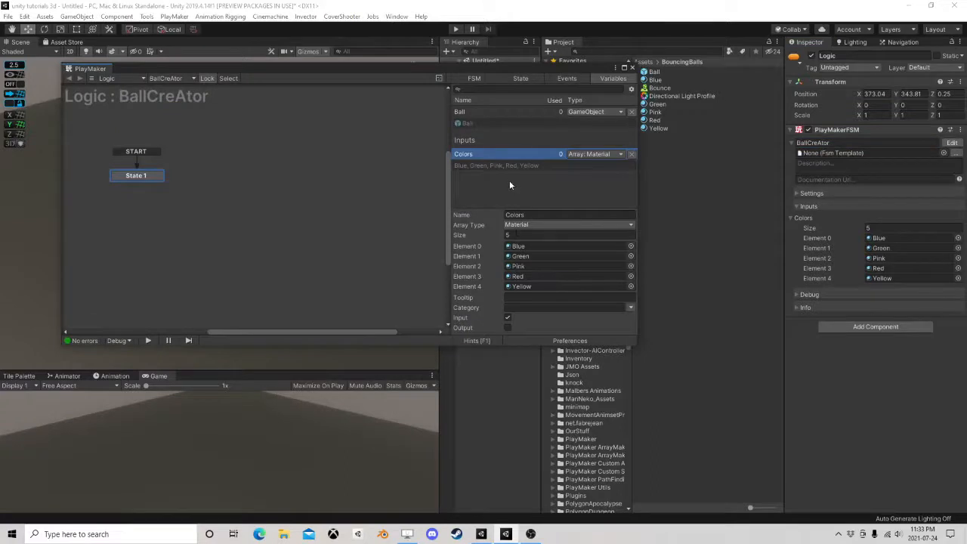
click(482, 197)
click(460, 112)
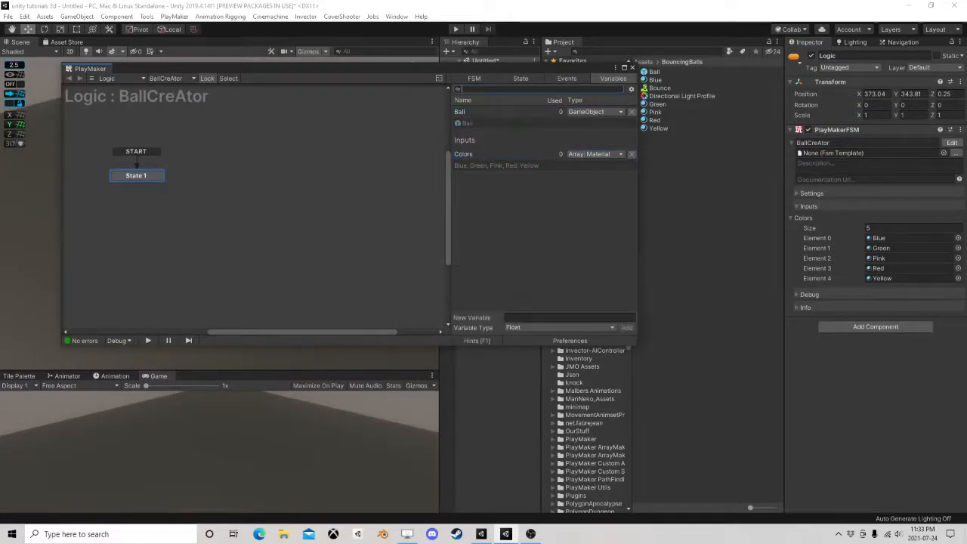
click(520, 79)
click(567, 78)
click(609, 78)
click(529, 318)
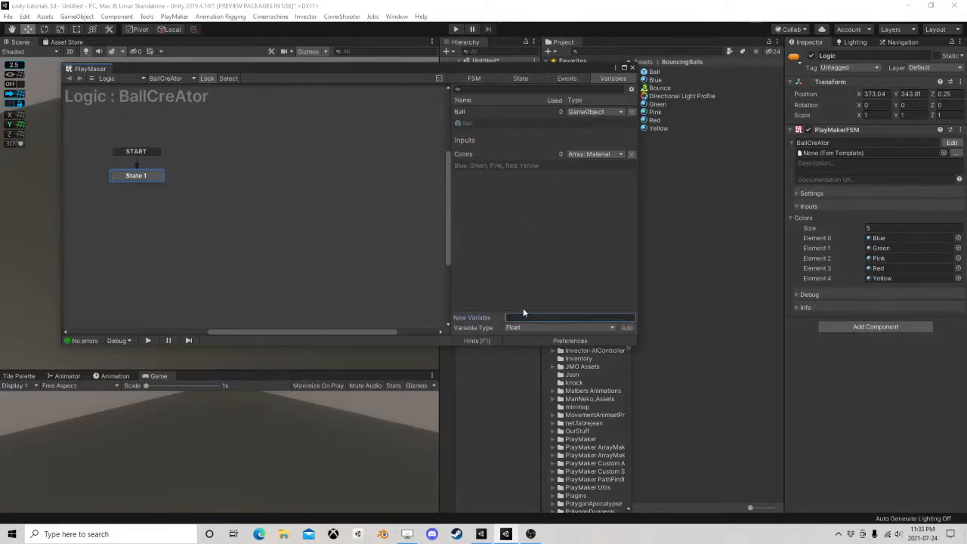
key(Return)
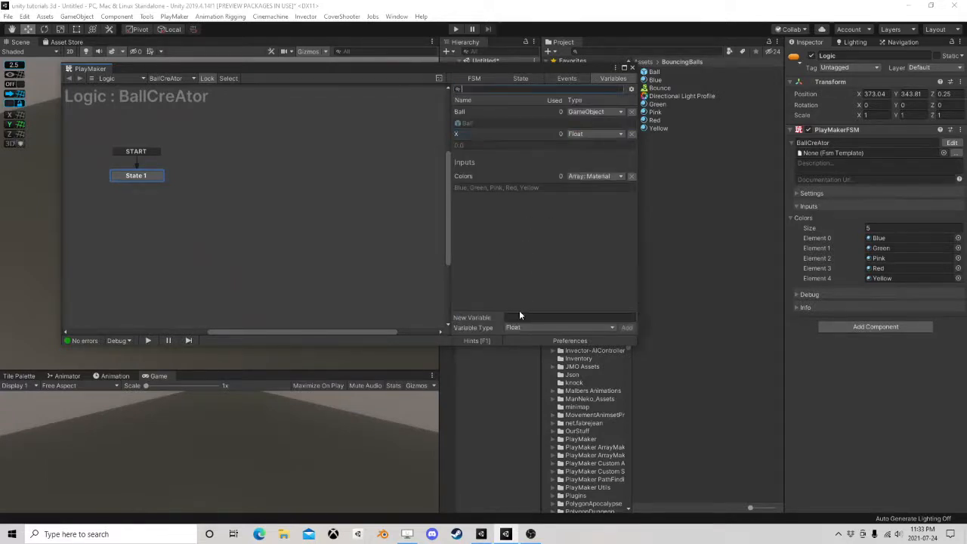
text(Z)
key(Return)
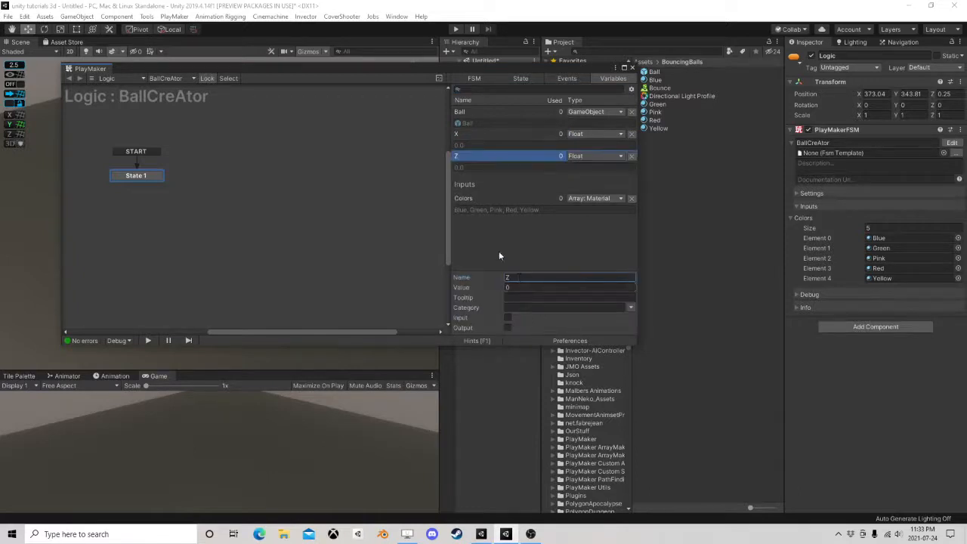
text(Y)
key(Return)
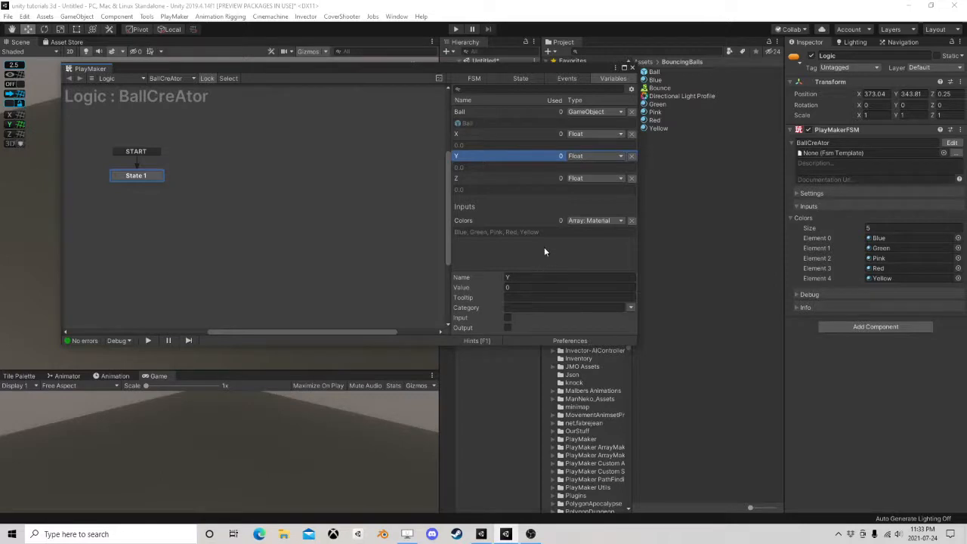
Add a second state to the BallCreAtor graph and arrange it beside State 1
click(521, 79)
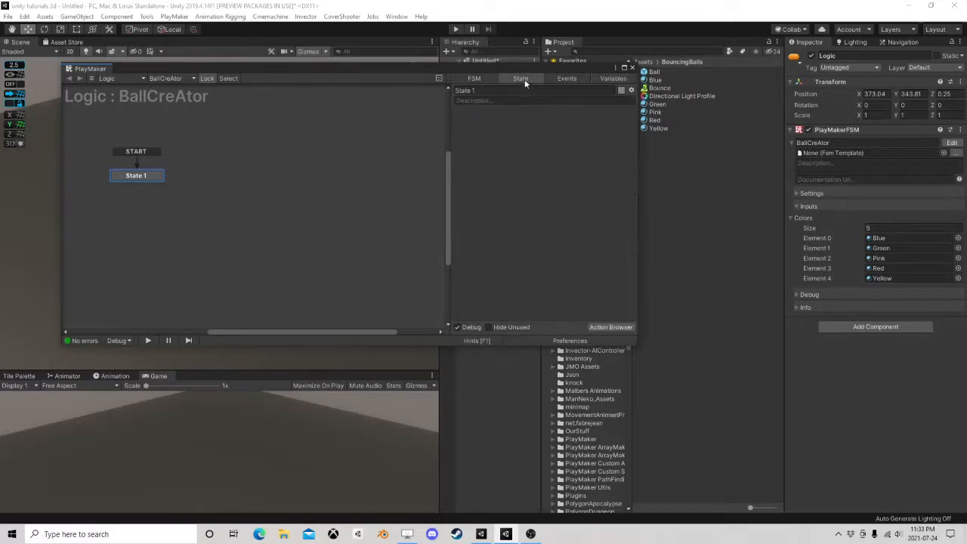
right_click(243, 171)
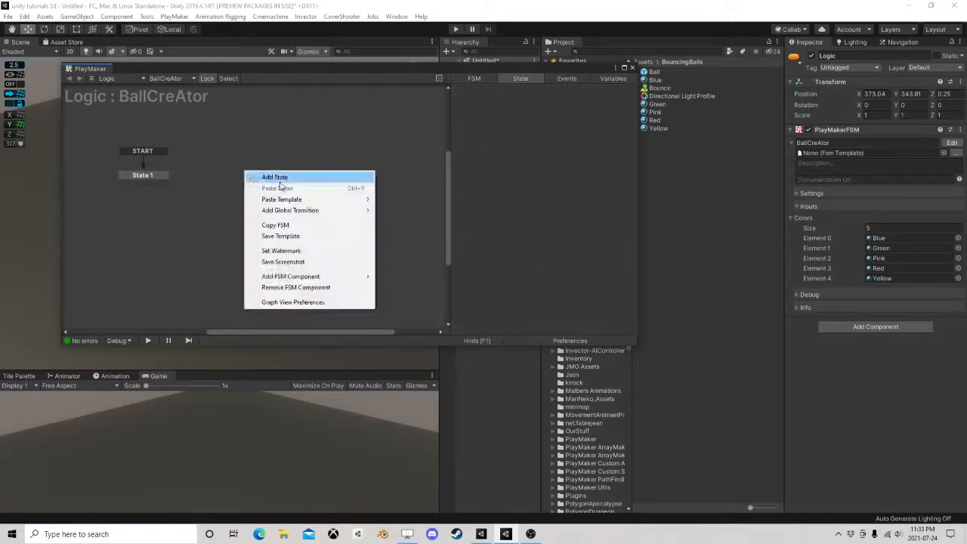
click(280, 177)
drag(152, 176, 133, 174)
mouse_move(268, 174)
mouse_down()
mouse_move(286, 152)
mouse_move(266, 173)
mouse_up()
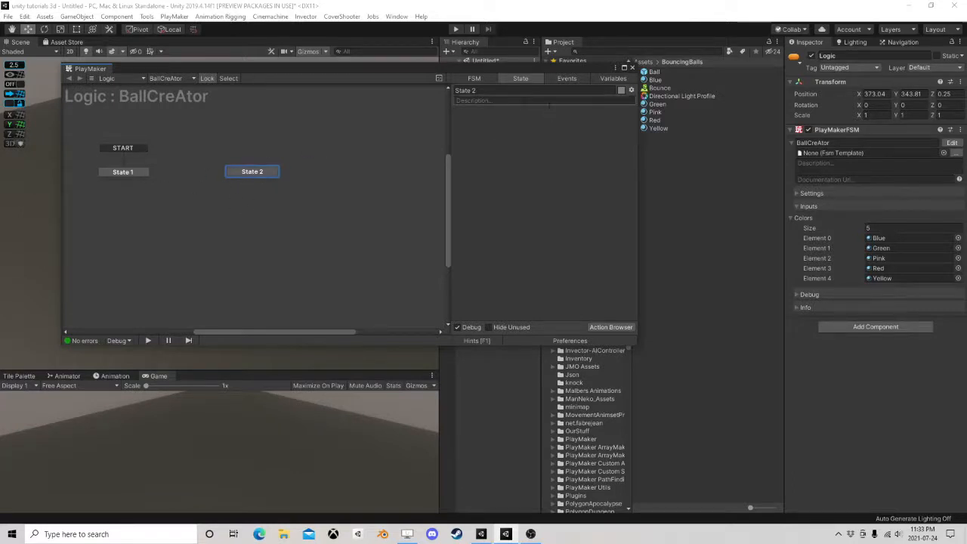
click(491, 90)
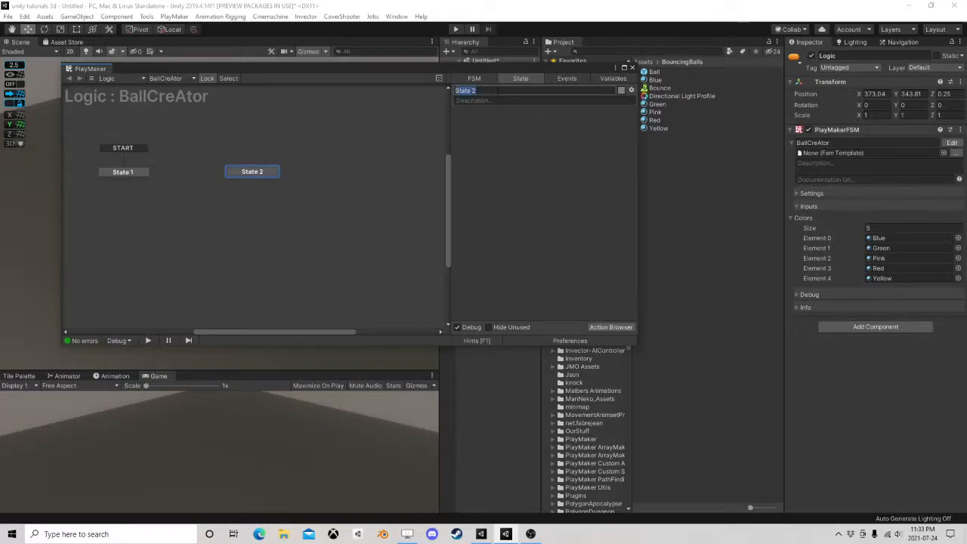
click(552, 149)
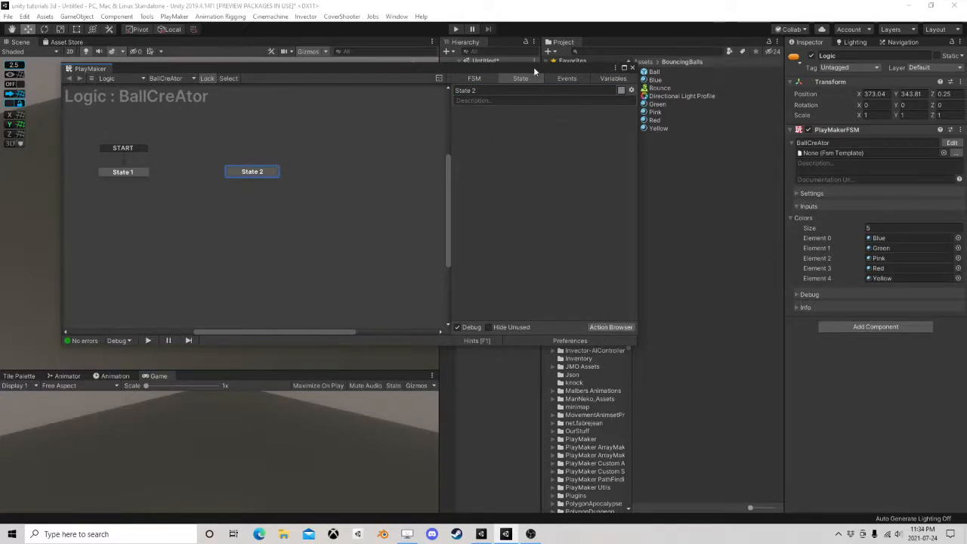
Add a Get Position action to State 2 and close the action browser
drag(533, 66, 572, 207)
middle_drag(293, 158, 329, 128)
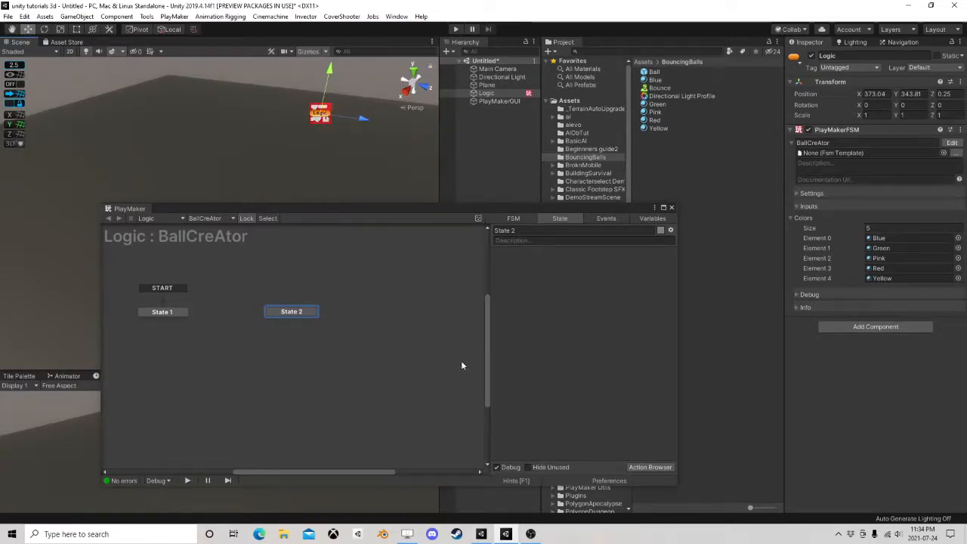
click(647, 467)
text(get)
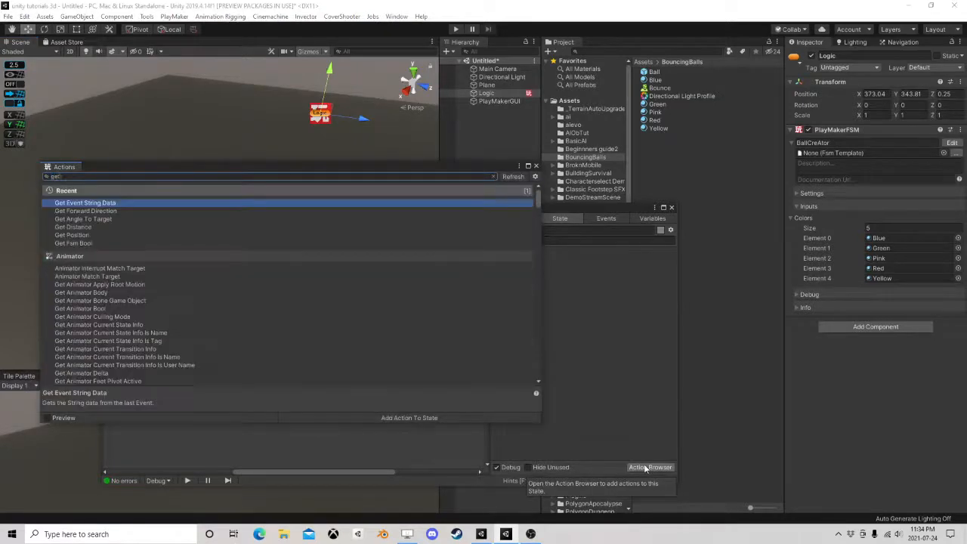
text( pos)
double_click(107, 203)
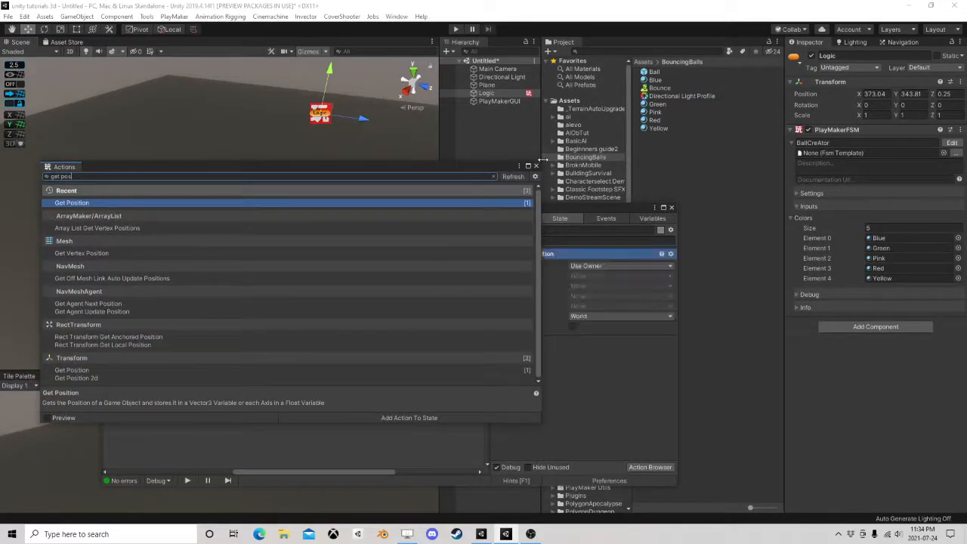
click(536, 166)
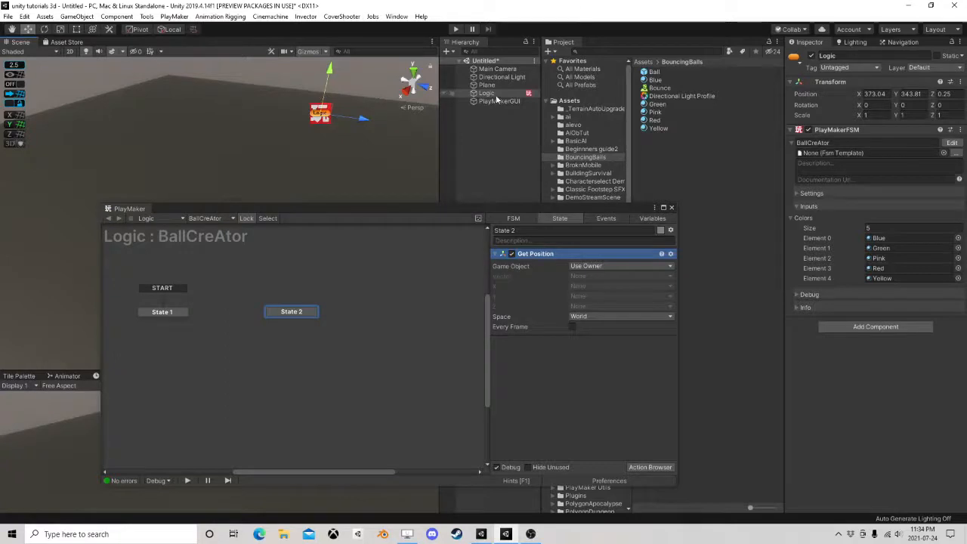
Store the Get Position action's vector in a new variable named Owner Position
click(584, 276)
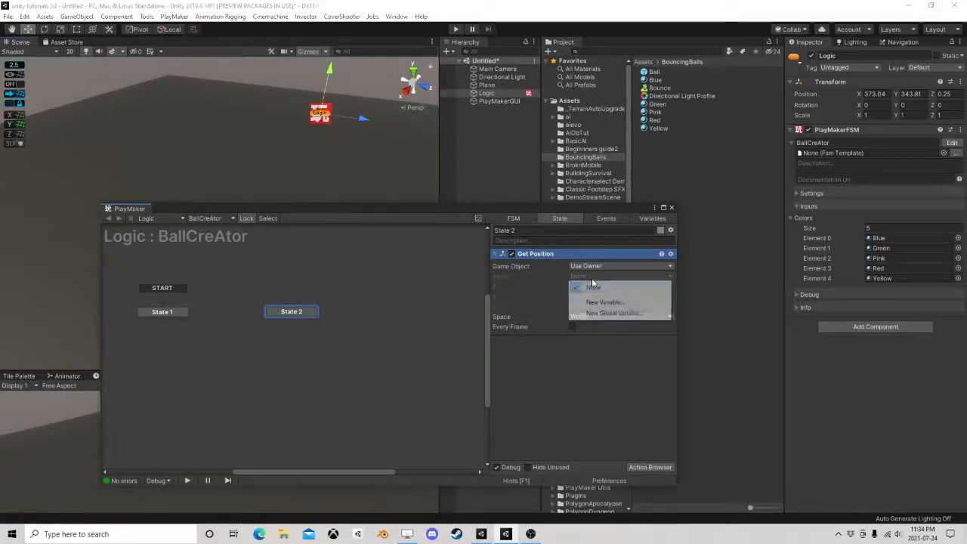
click(604, 302)
text(Ow)
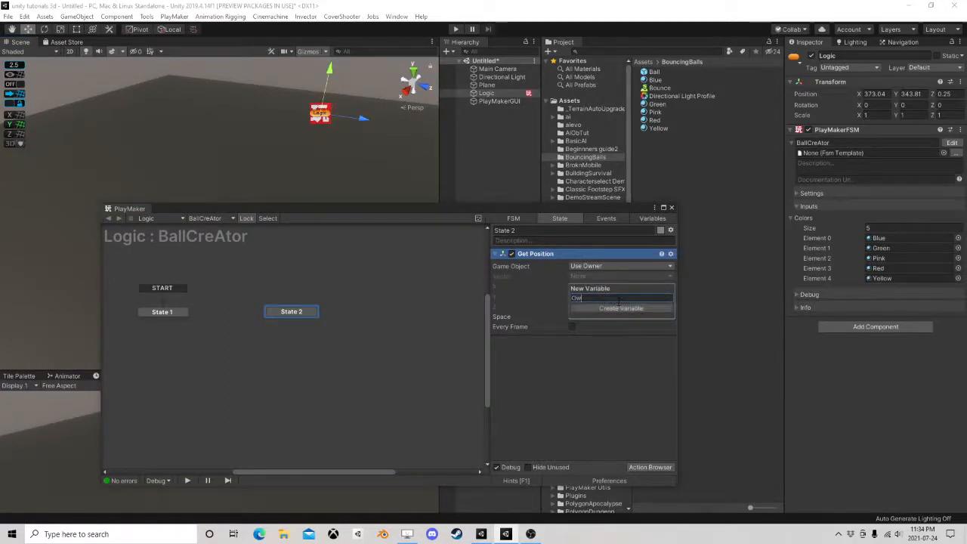
text(ner Positio)
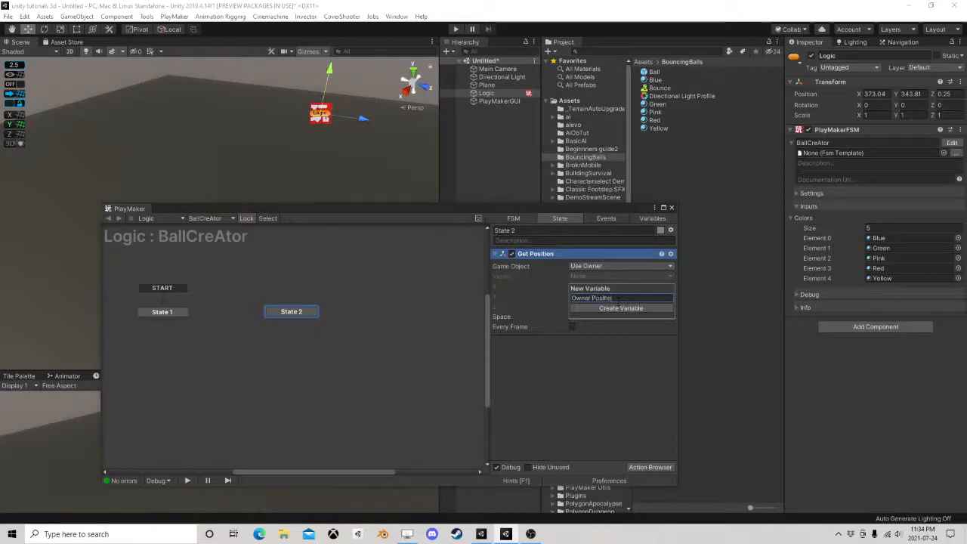
text(n)
click(617, 305)
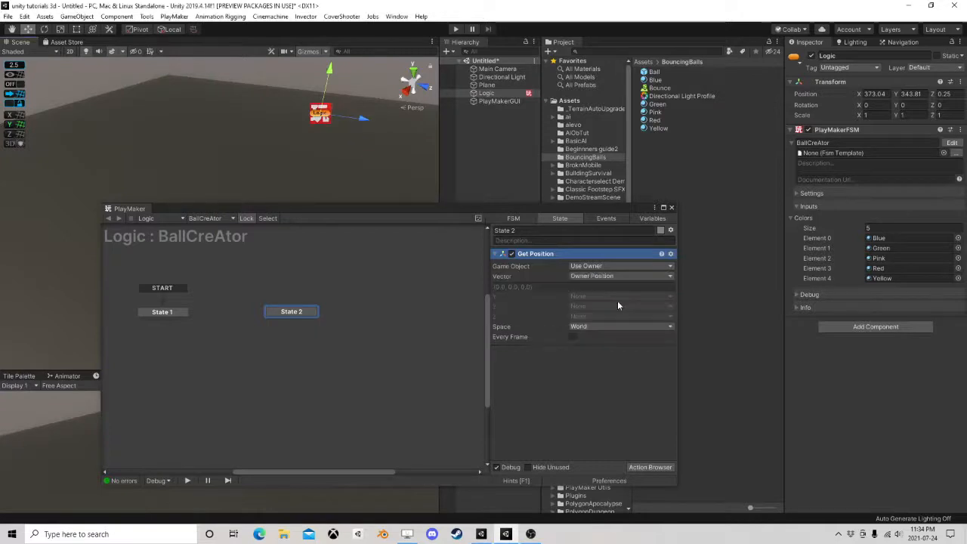
Add a Create Object action to State 2 and place it below Get Position
click(650, 467)
text(create)
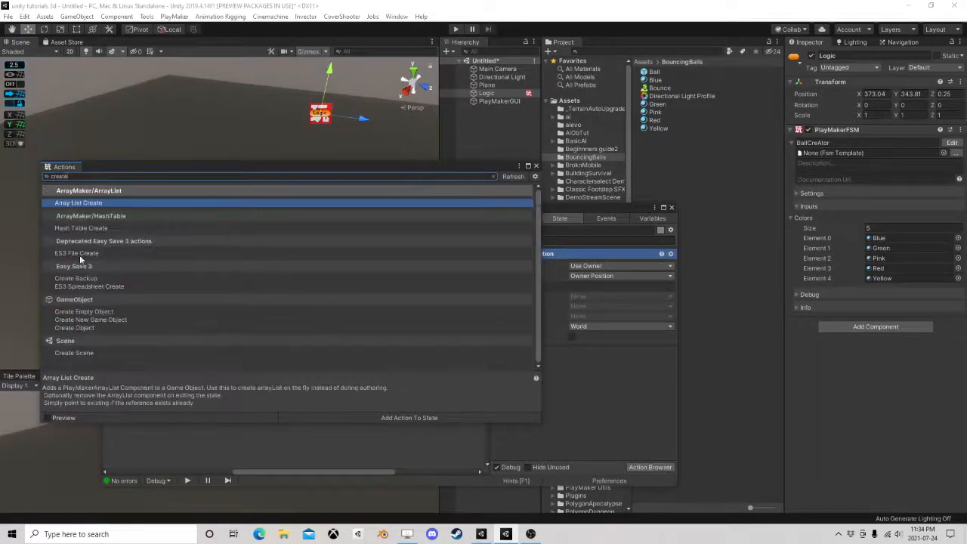
double_click(75, 327)
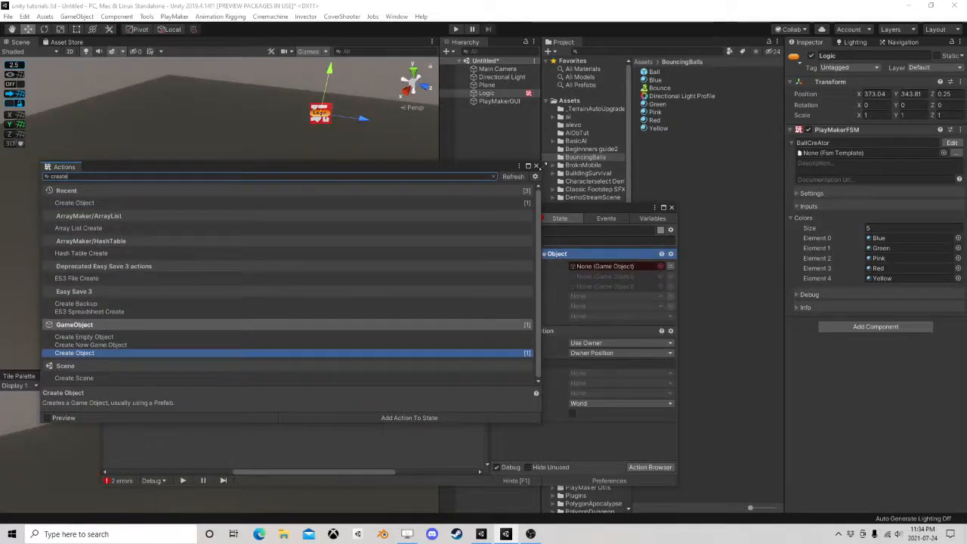
click(536, 165)
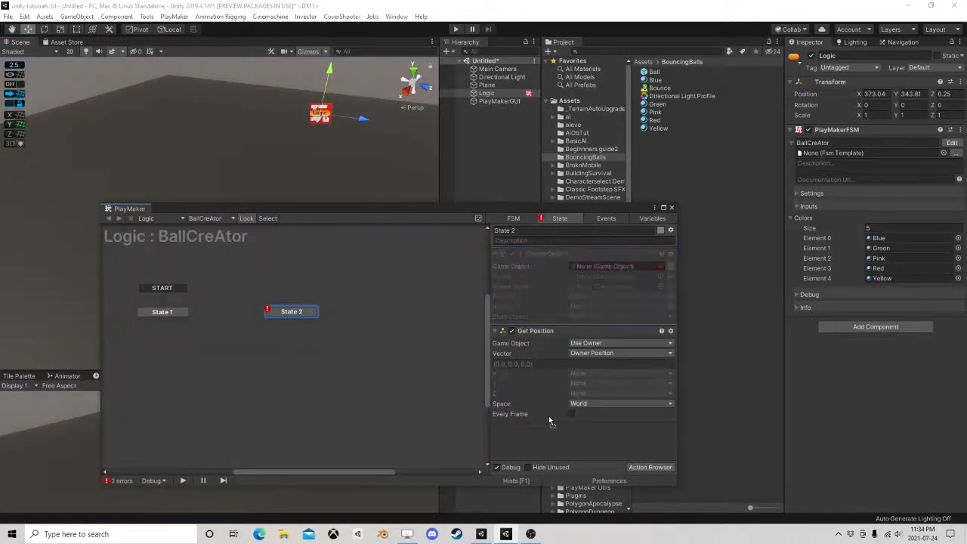
drag(549, 421, 562, 428)
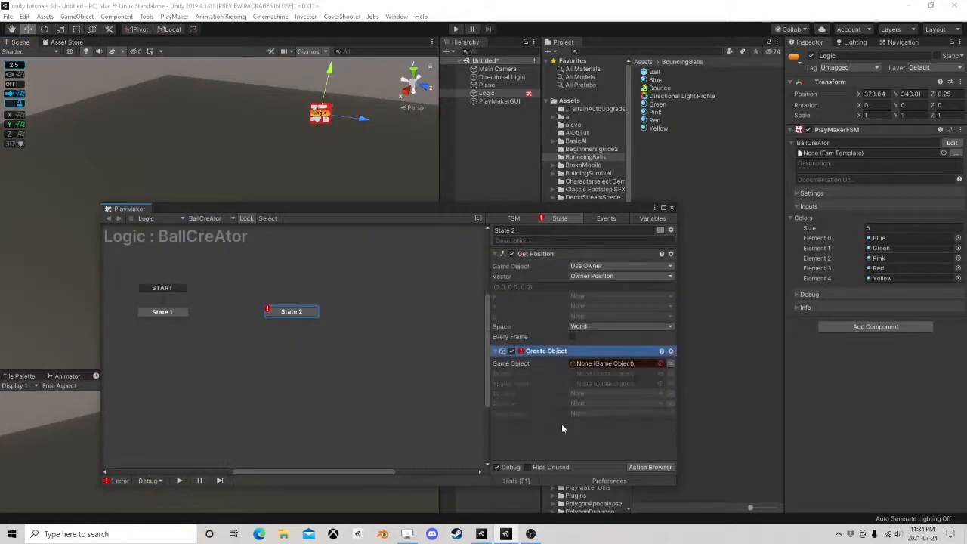
Set the Create Object action's game object to the Ball variable and its position to Owner Position
click(670, 365)
click(627, 362)
mouse_move(636, 389)
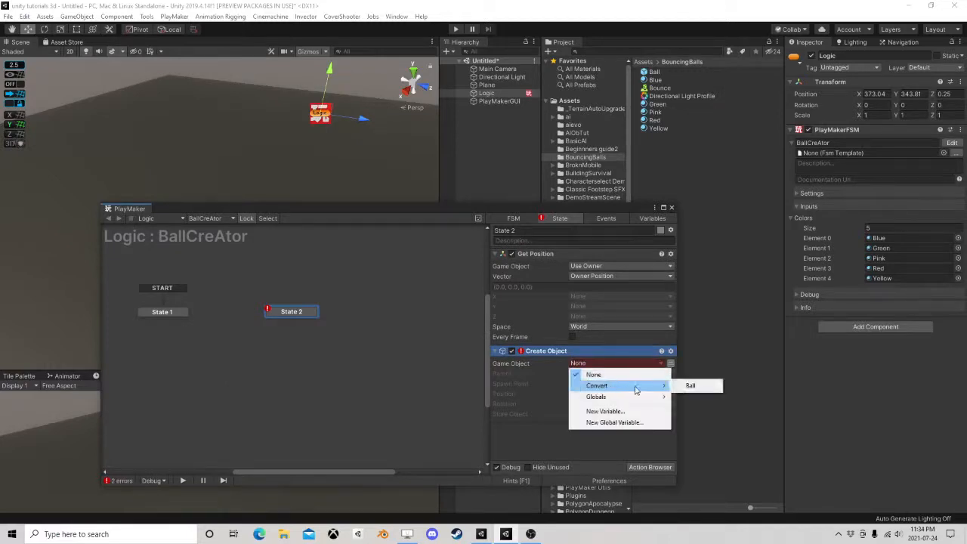
click(689, 385)
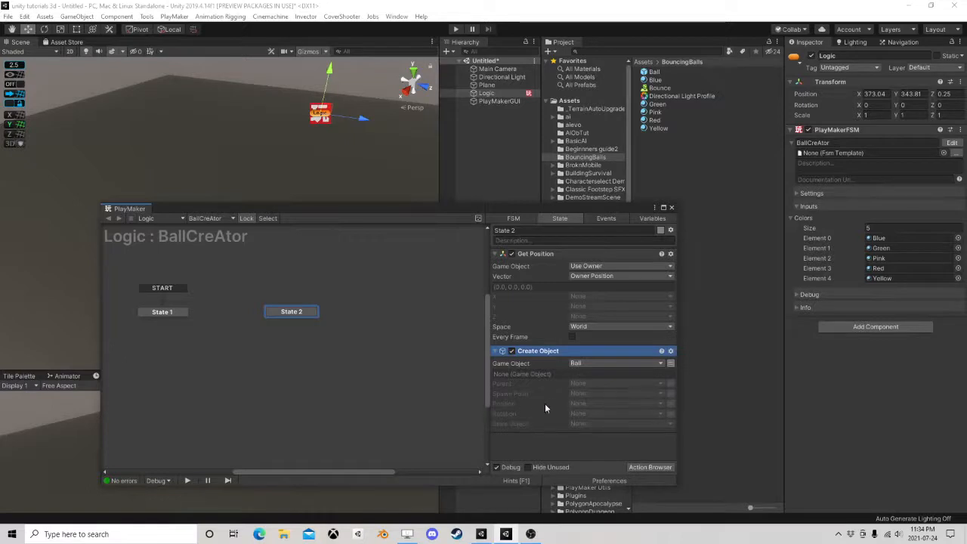
click(589, 403)
click(594, 423)
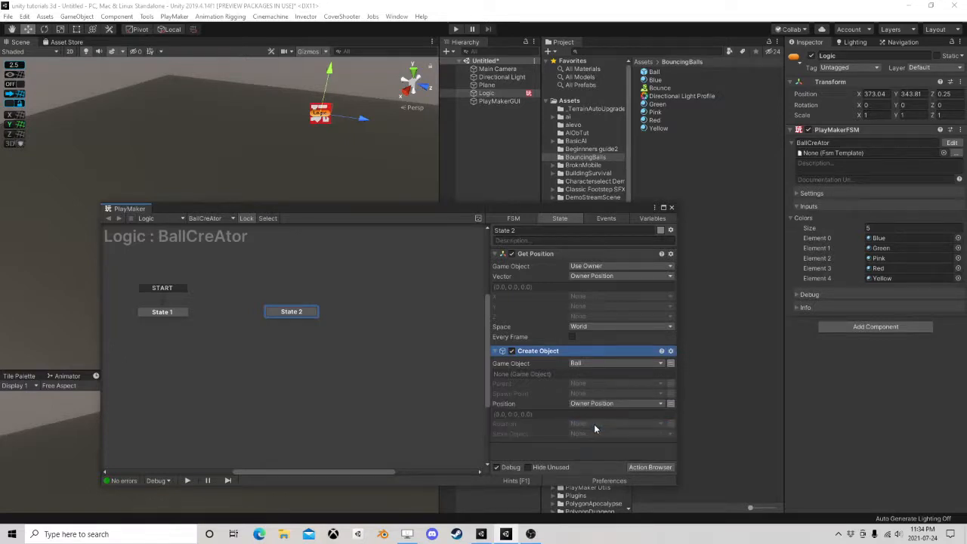
Add a FINISHED transition to State 1 and link it to State 2
right_click(164, 312)
mouse_move(185, 316)
click(307, 319)
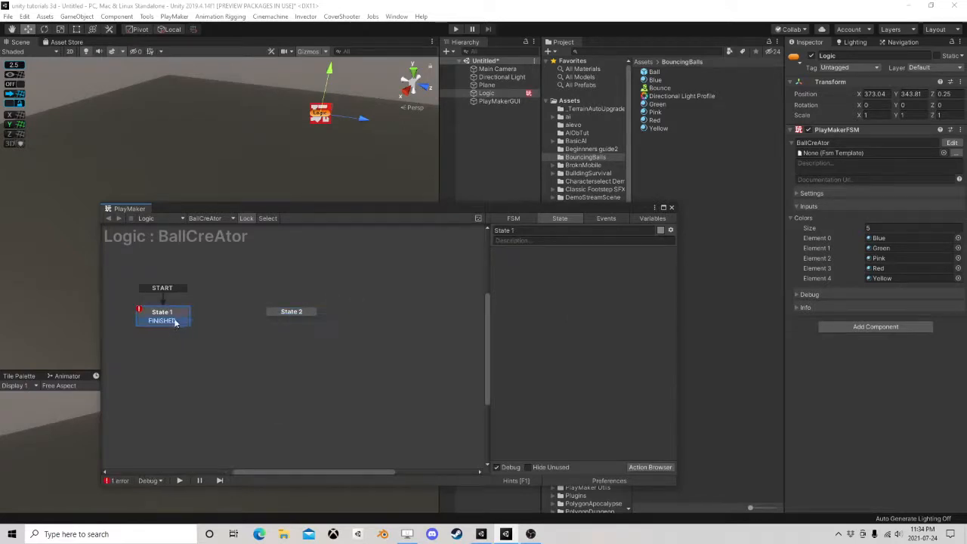
drag(174, 322, 281, 311)
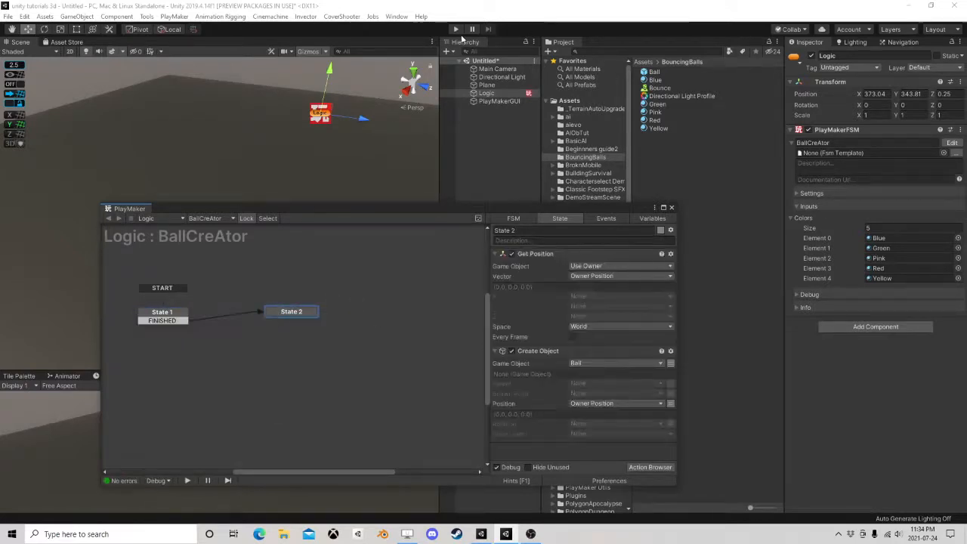
Play-test the scene, toggling Logic's PlayMakerFSM component off and on repeatedly to spawn balls, and stop playback
click(455, 29)
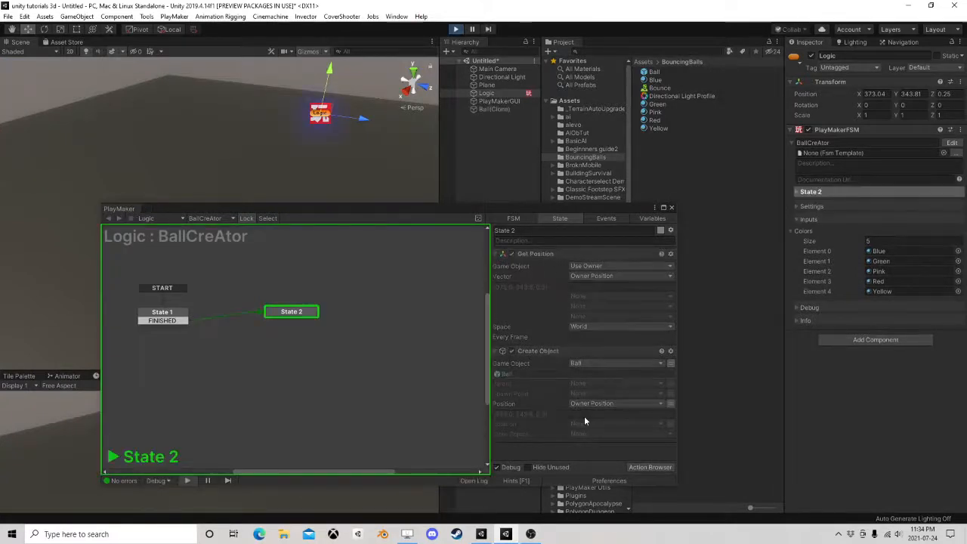
drag(325, 208, 331, 263)
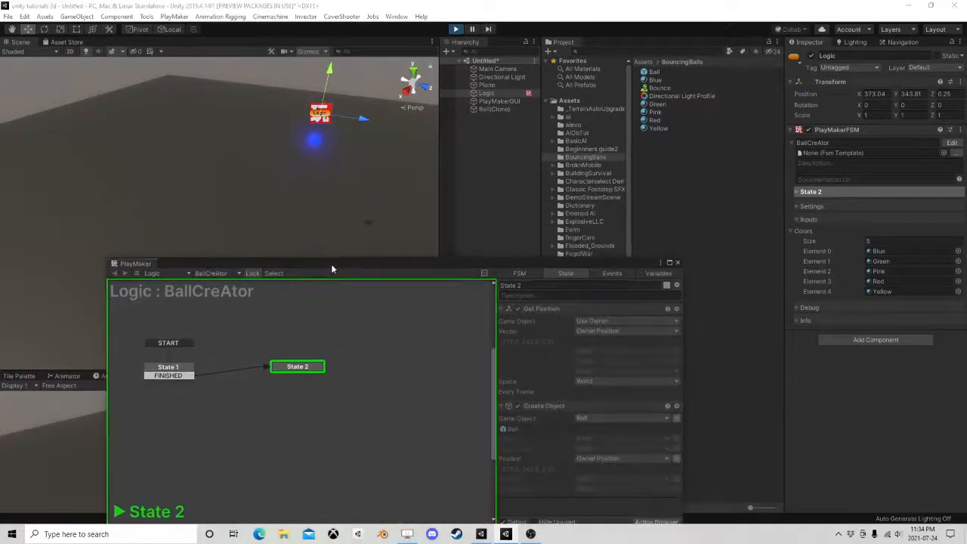
middle_drag(318, 151, 314, 194)
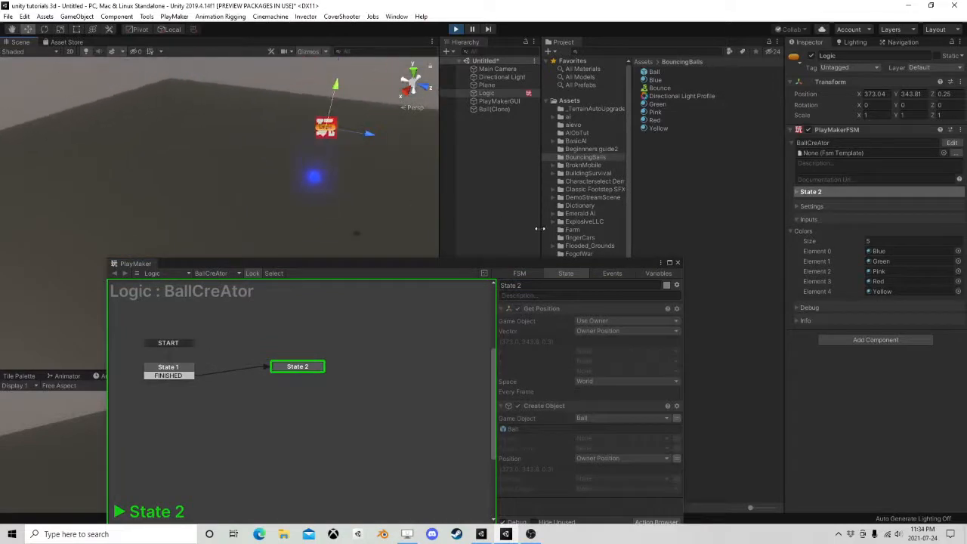
click(807, 130)
click(806, 130)
click(806, 129)
click(807, 130)
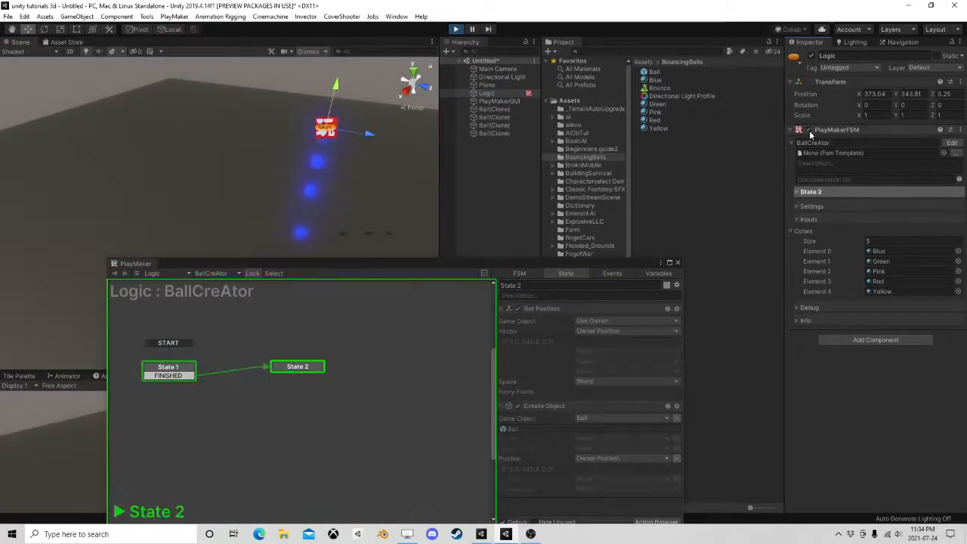
click(806, 130)
click(806, 130)
click(806, 130)
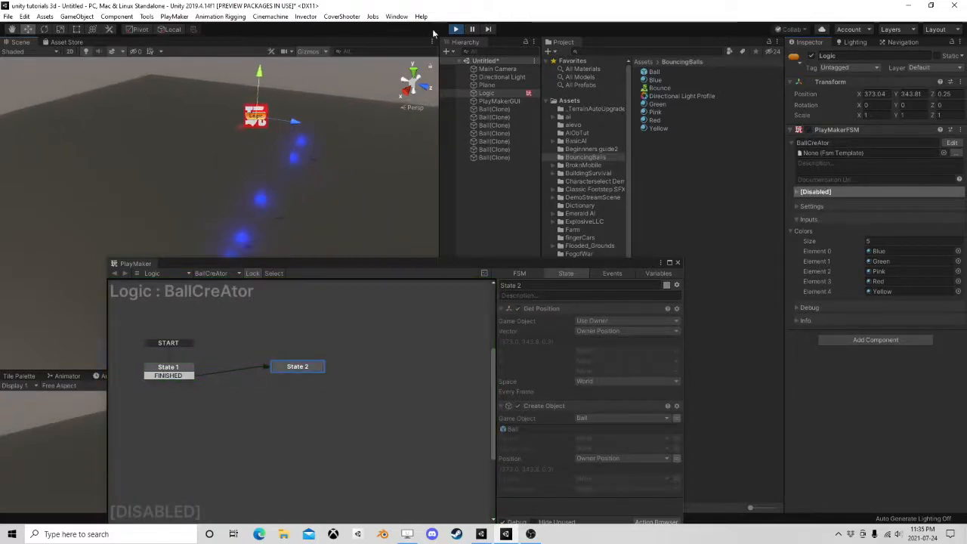
key(ctrl+p)
Add a Random Float action to State 2 and move it to the top of the action list
drag(508, 264, 520, 148)
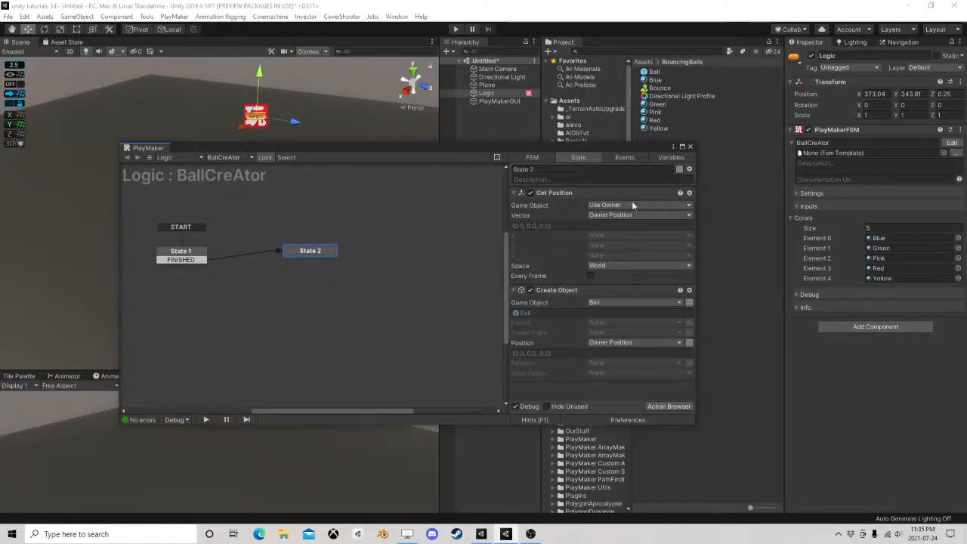
click(664, 406)
text(ran)
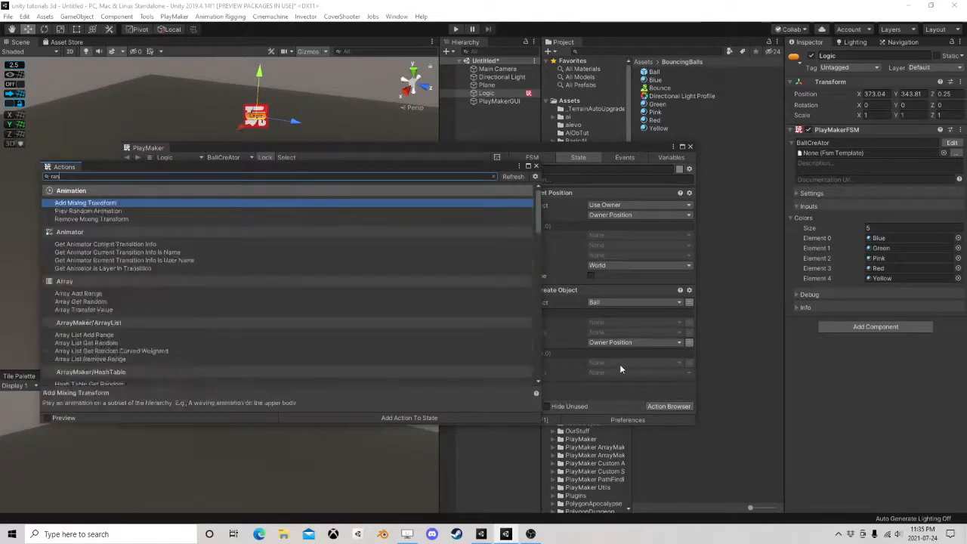
text(dom flo)
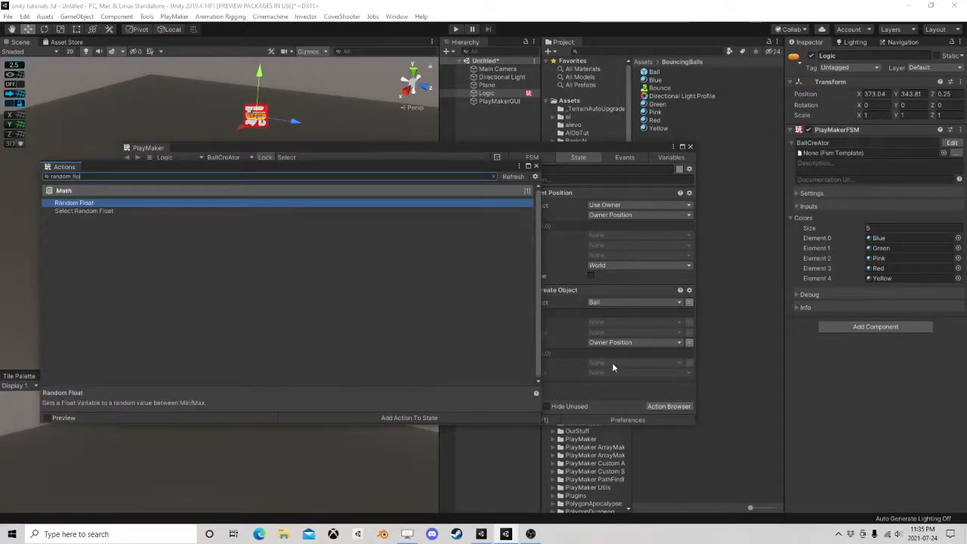
double_click(90, 204)
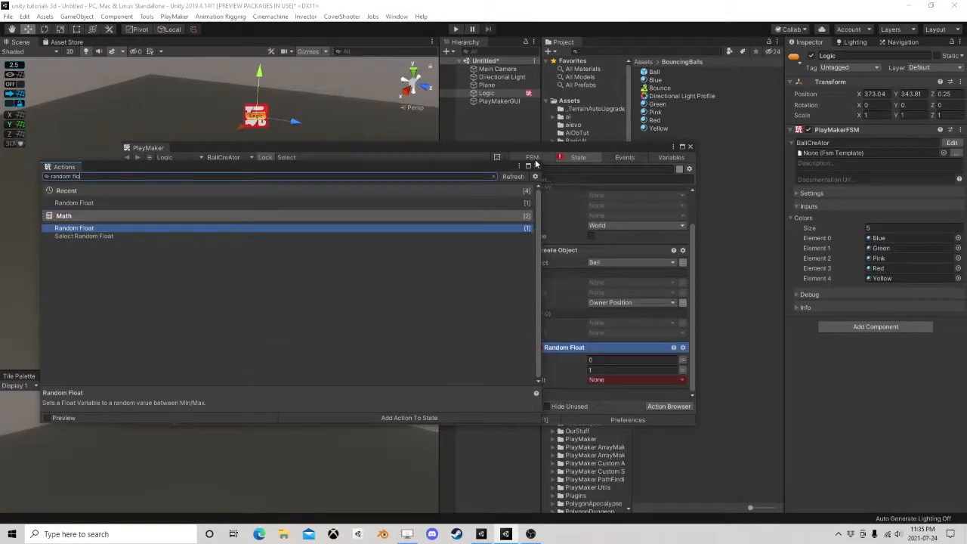
click(535, 166)
right_click(586, 346)
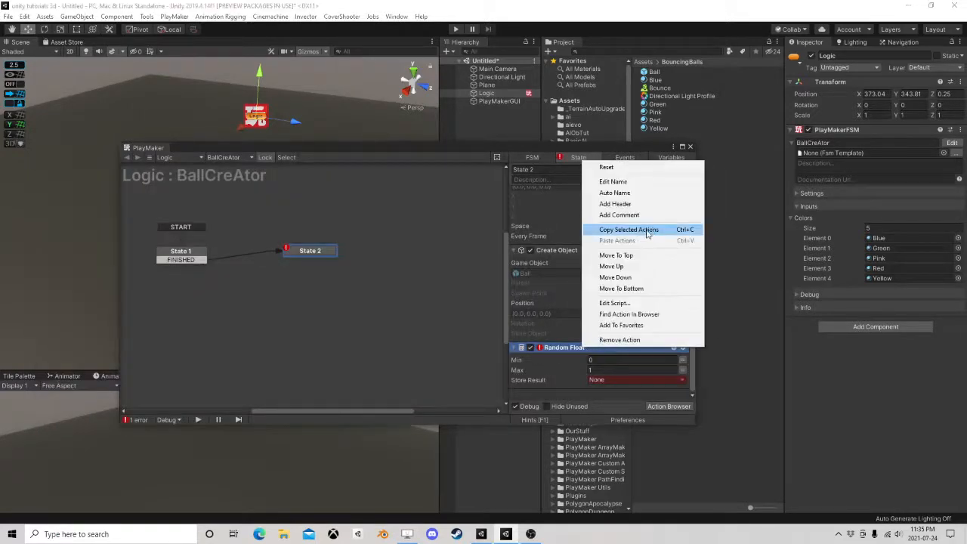
click(625, 255)
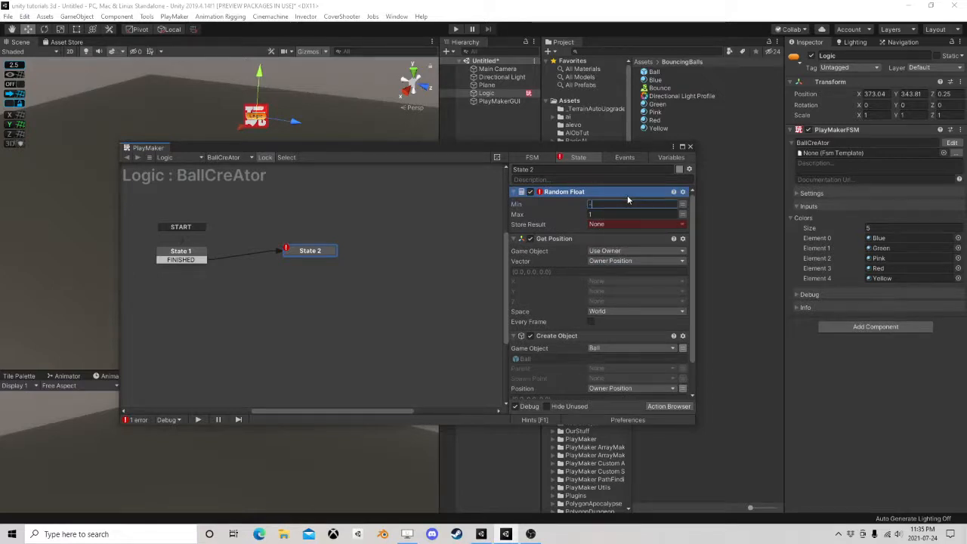
Set the Random Float's minimum to -10 and maximum to 10, and store its result in the X variable
text(-10)
key(Tab)
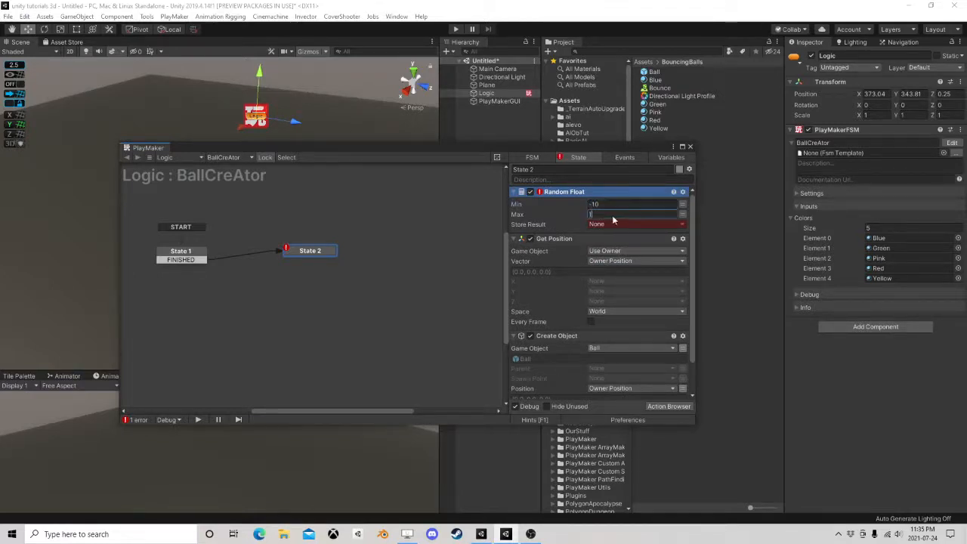
click(625, 226)
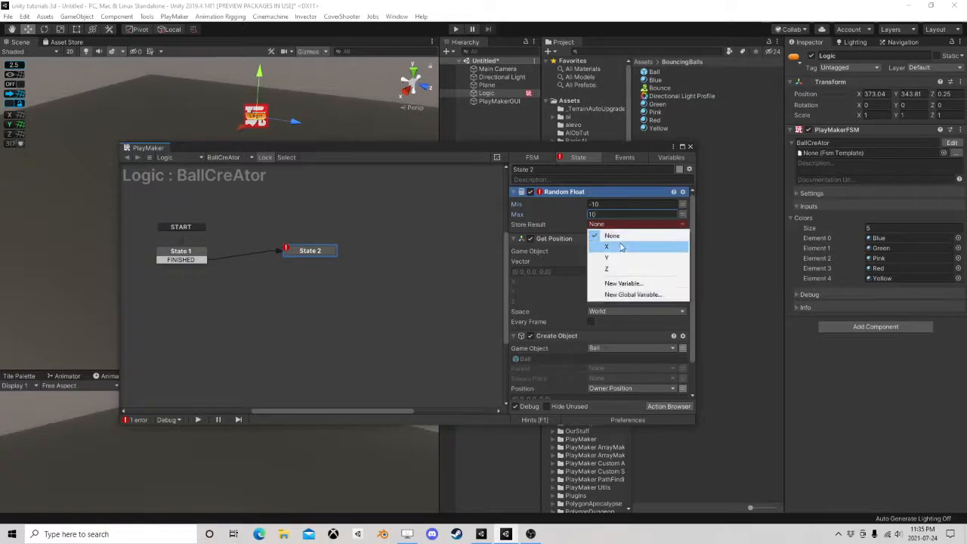
click(626, 243)
Duplicate the Random Float action above the original and store the copy's result in the Y variable
right_click(579, 205)
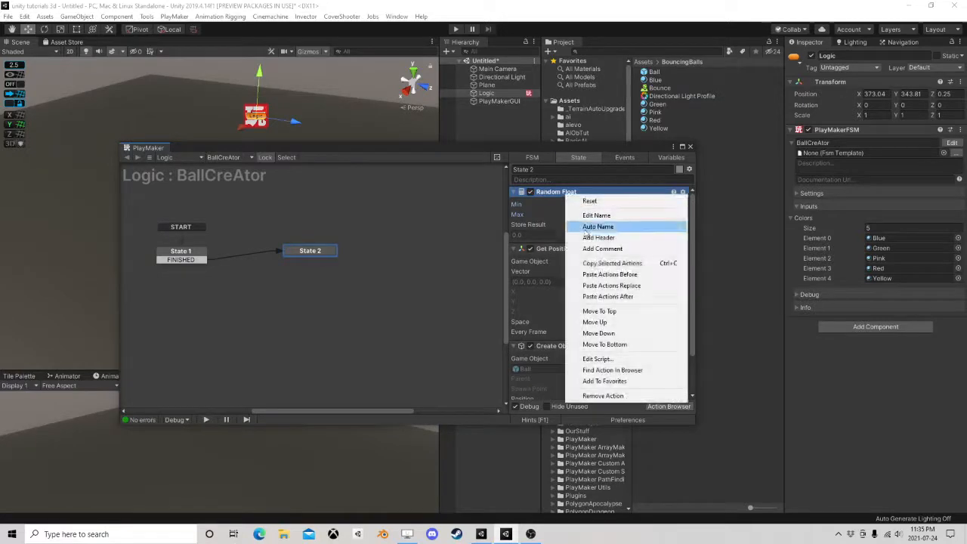
click(597, 264)
right_click(549, 193)
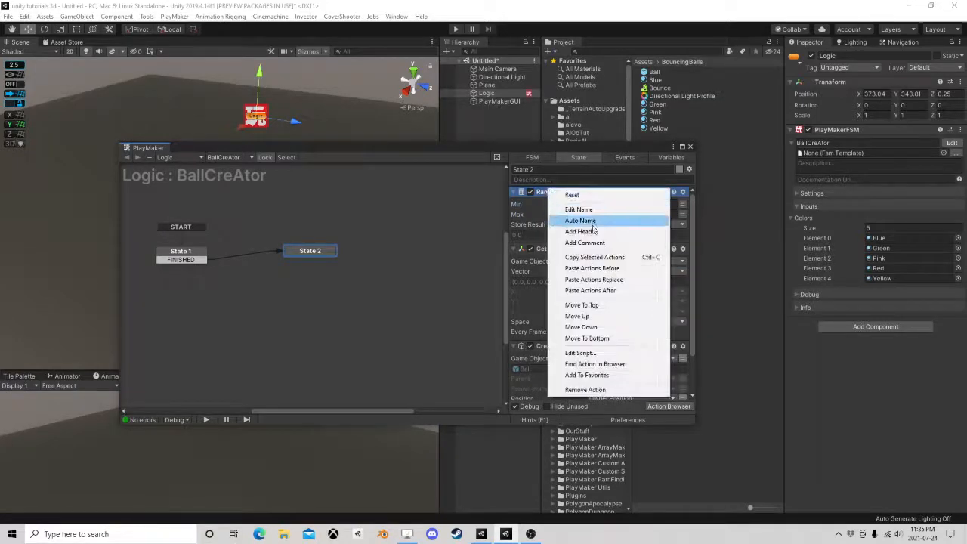
click(596, 269)
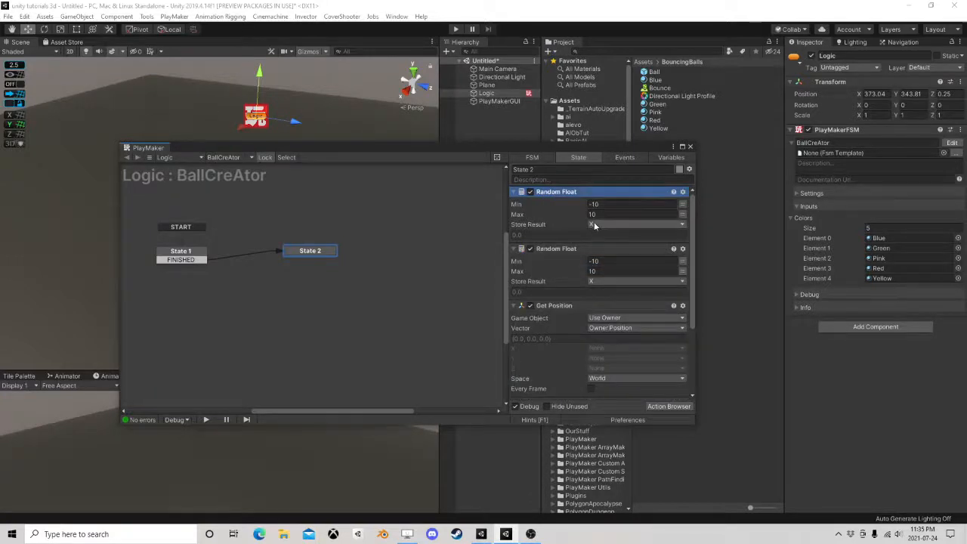
click(604, 224)
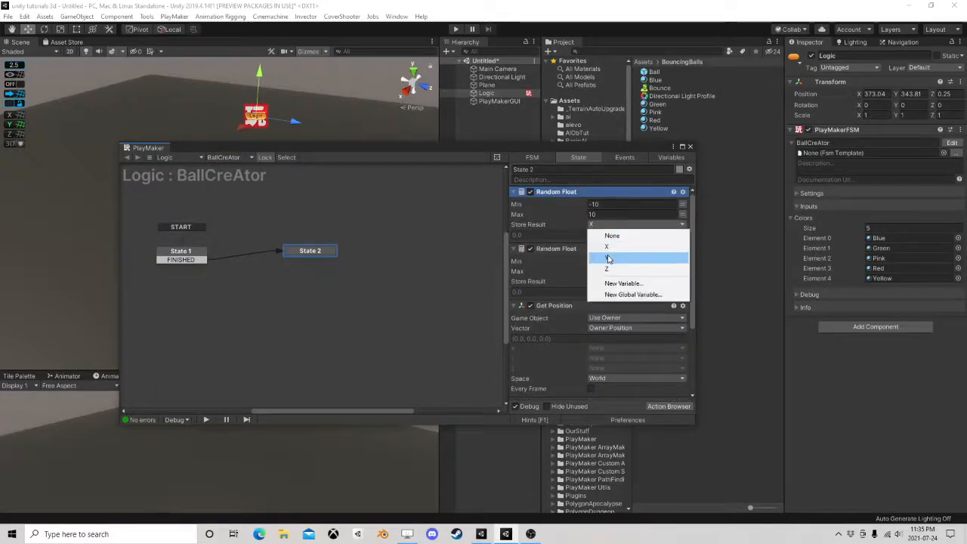
click(604, 255)
Paste a third Random Float action above the Y one and store its result in the Z variable
right_click(553, 195)
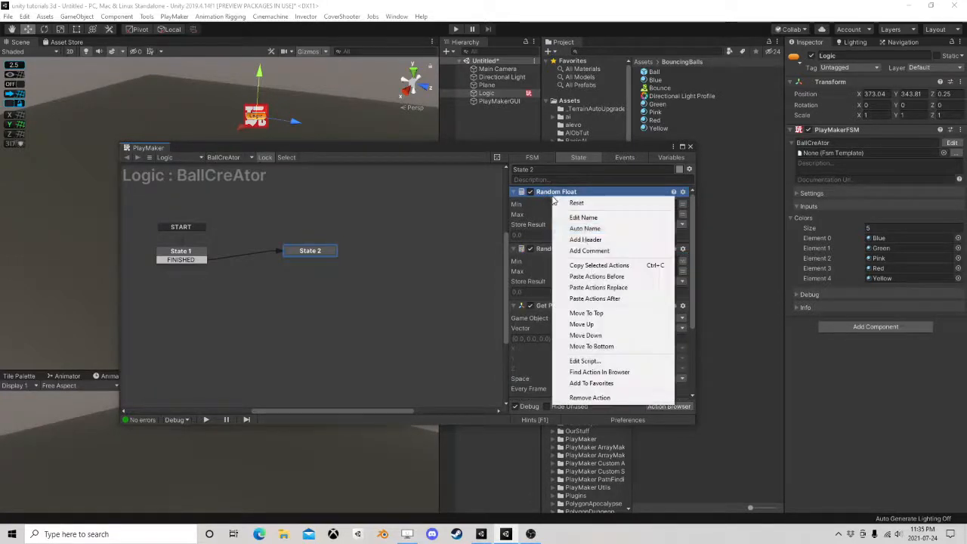
click(592, 277)
click(601, 225)
click(617, 268)
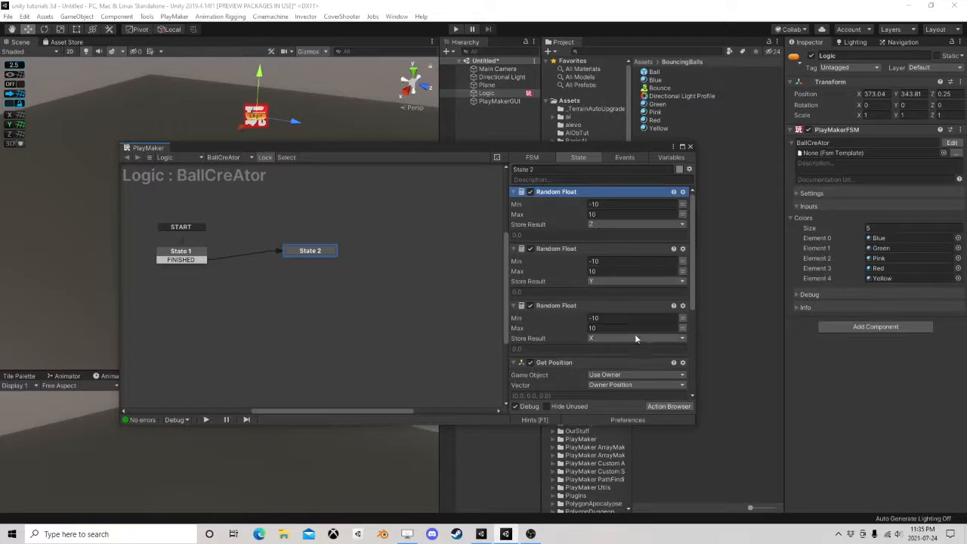
Collapse the three Random Float actions and the Get Position action in State 2
scroll(585, 261, down, 4)
scroll(578, 247, up, 3)
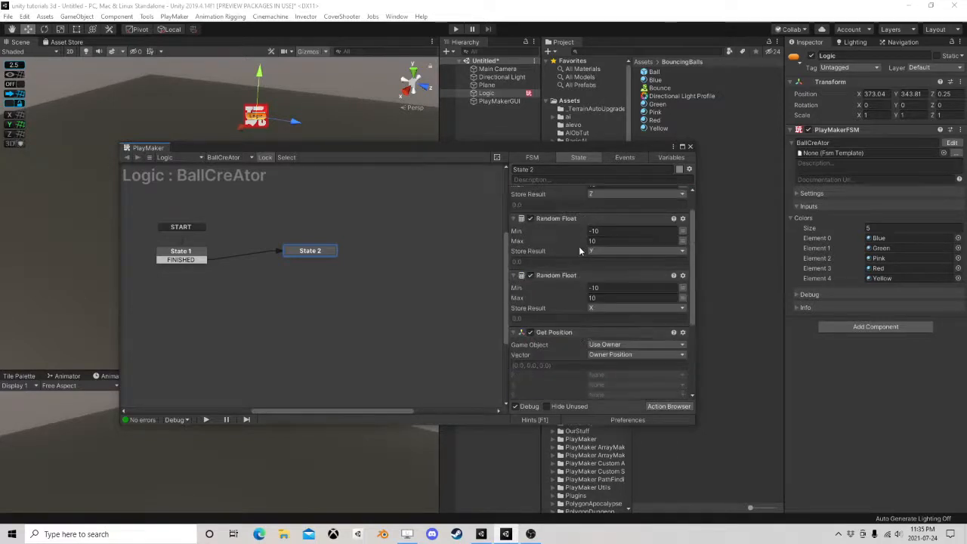
scroll(578, 247, down, 4)
scroll(559, 226, up, 5)
click(514, 194)
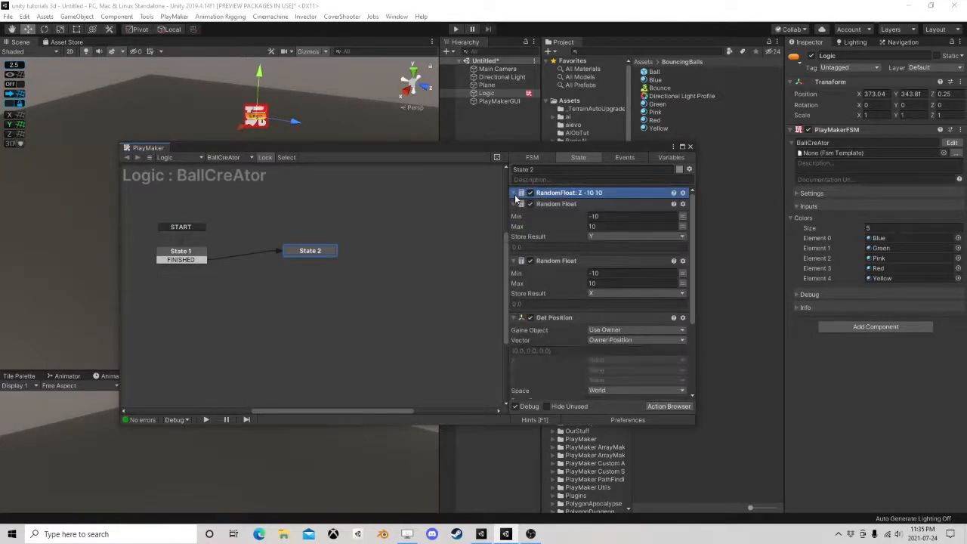
click(514, 204)
click(514, 216)
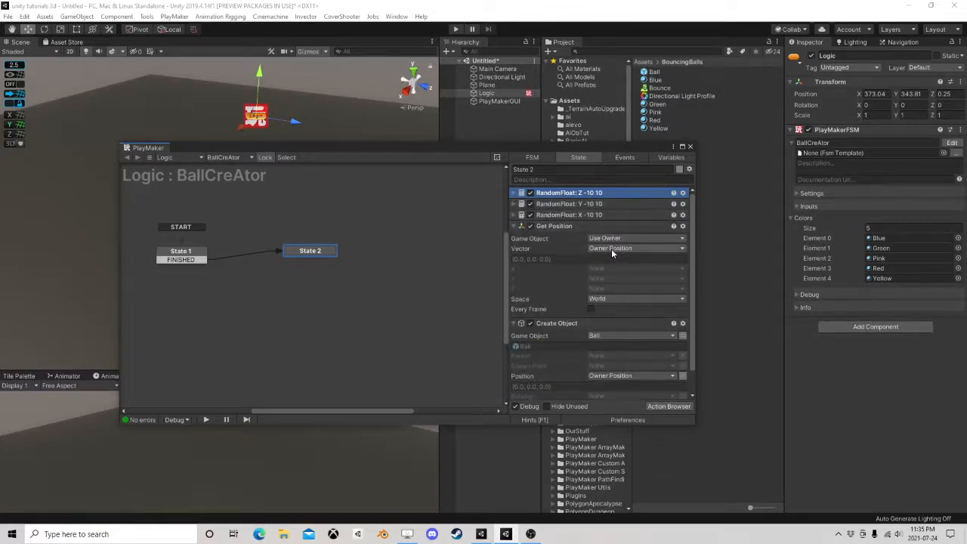
click(515, 226)
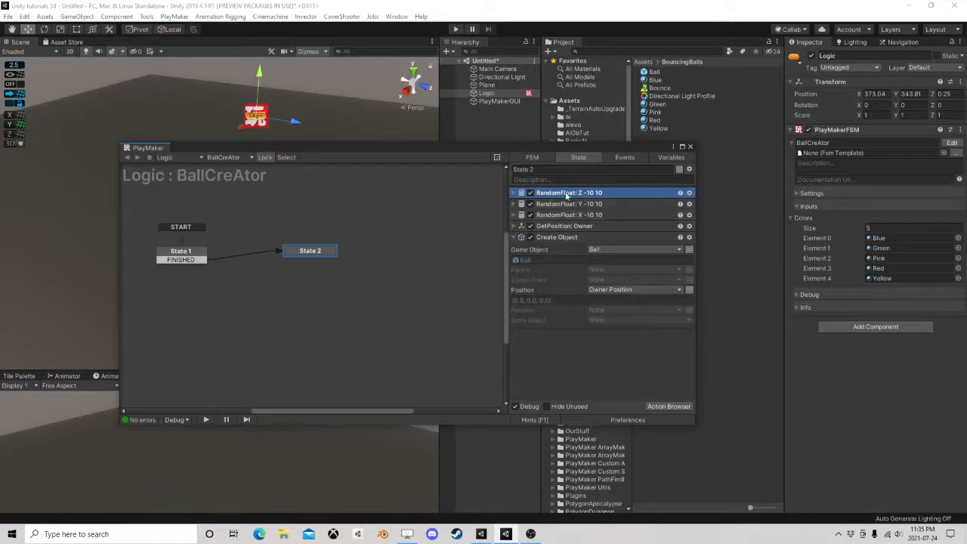
Add a Vector3 Add XYZ action to State 2 and place it between Get Position and Create Object
click(668, 406)
text(vector)
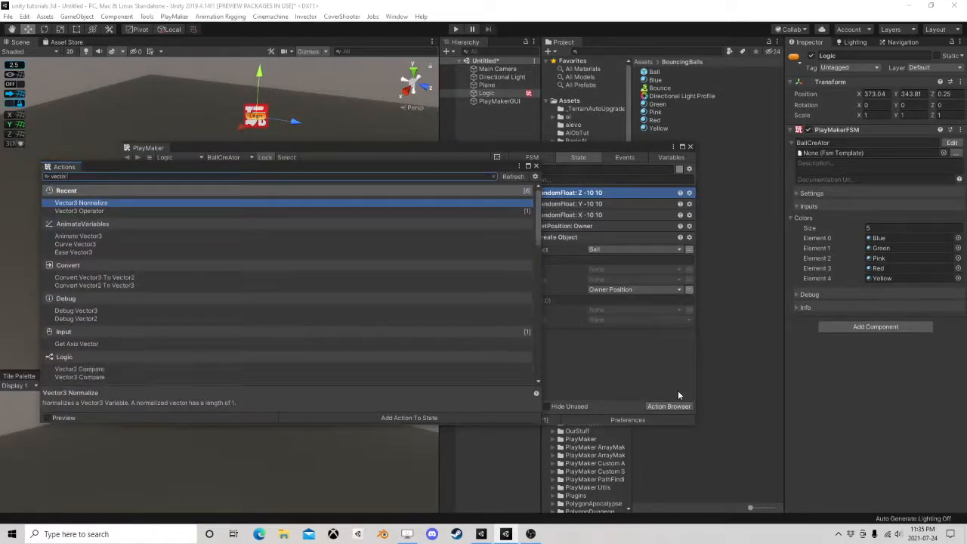
text(3 add)
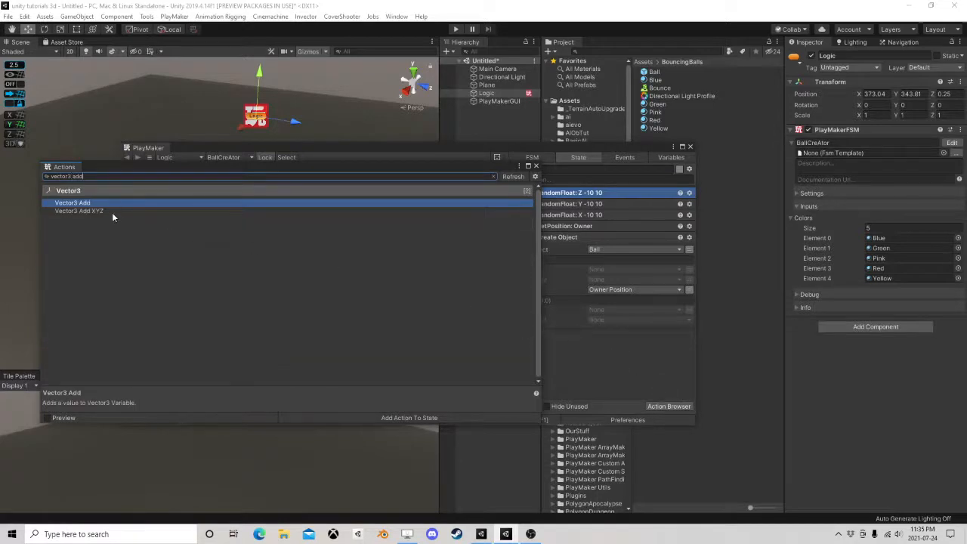
double_click(112, 211)
click(536, 166)
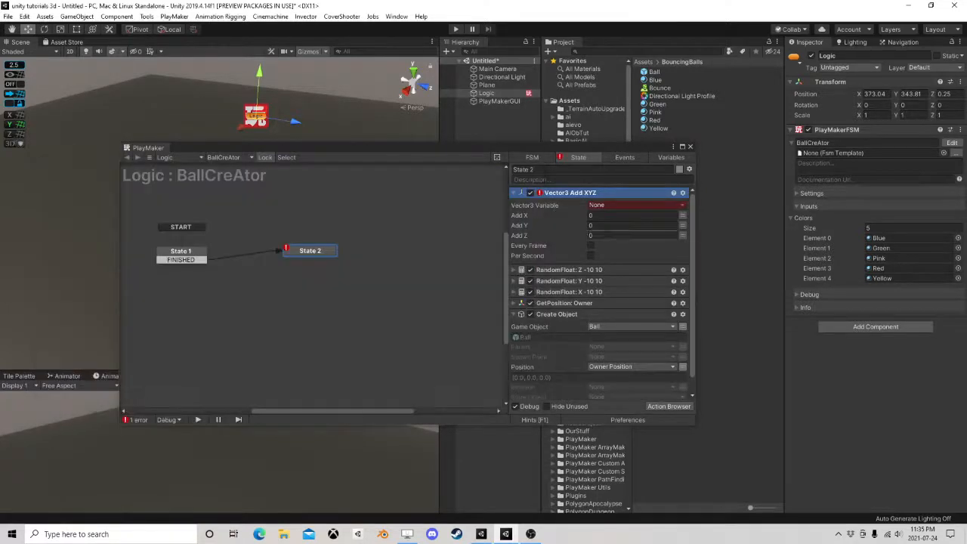
drag(558, 195, 568, 309)
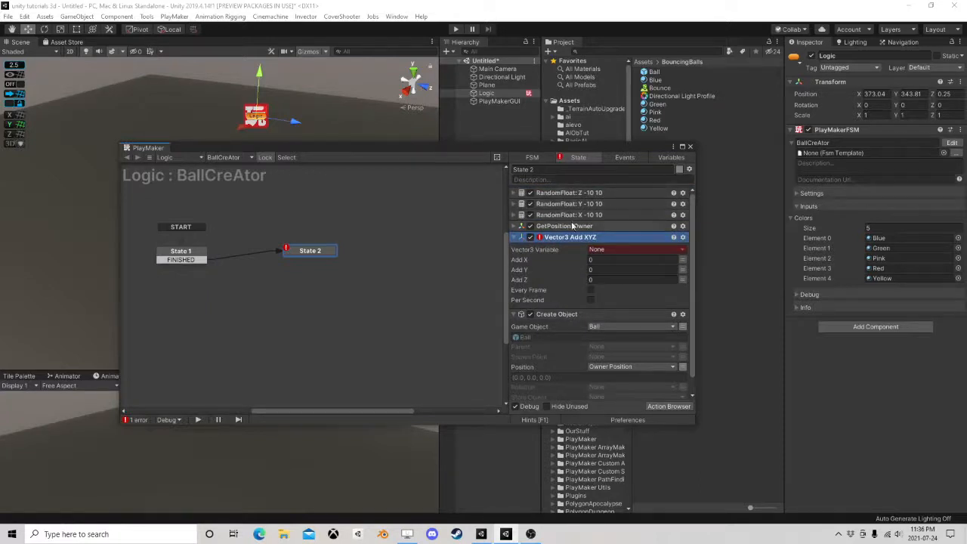
Set Vector3 Add XYZ to add the X, Y and Z variables to Owner Position, and collapse the action
click(601, 250)
click(624, 271)
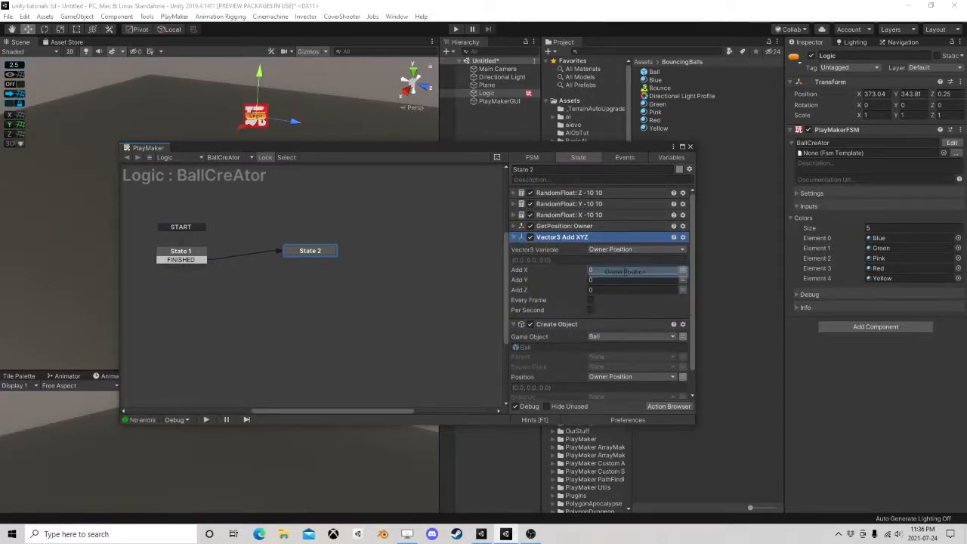
click(636, 271)
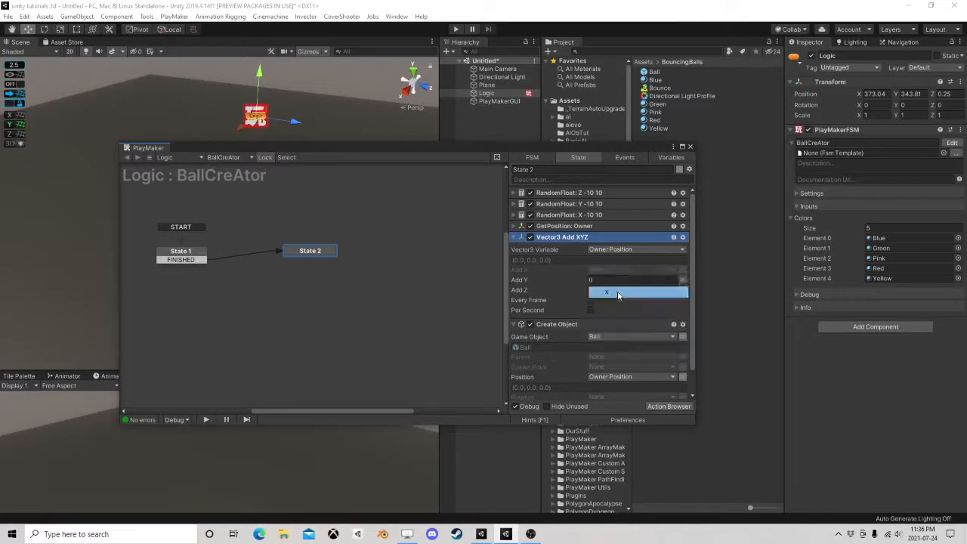
click(616, 291)
click(626, 300)
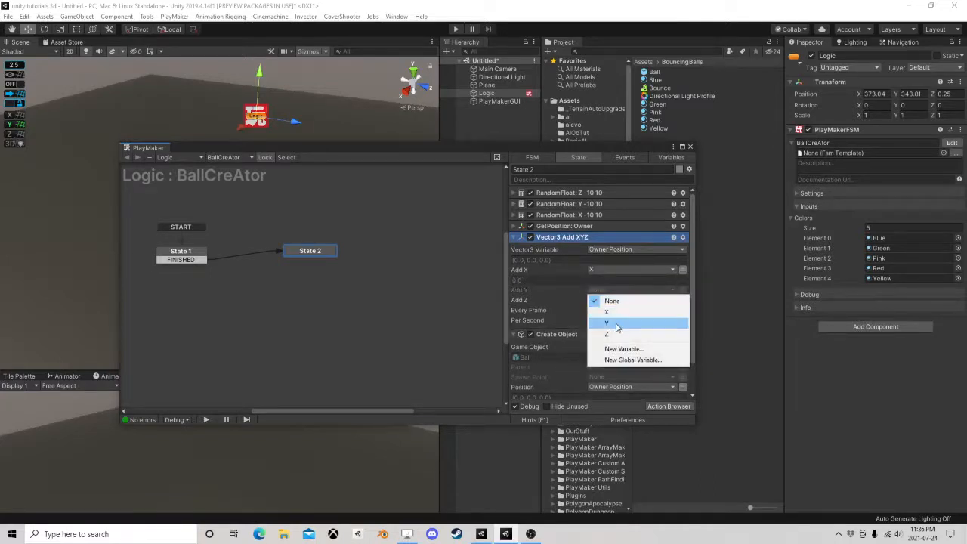
click(669, 323)
click(683, 310)
click(626, 310)
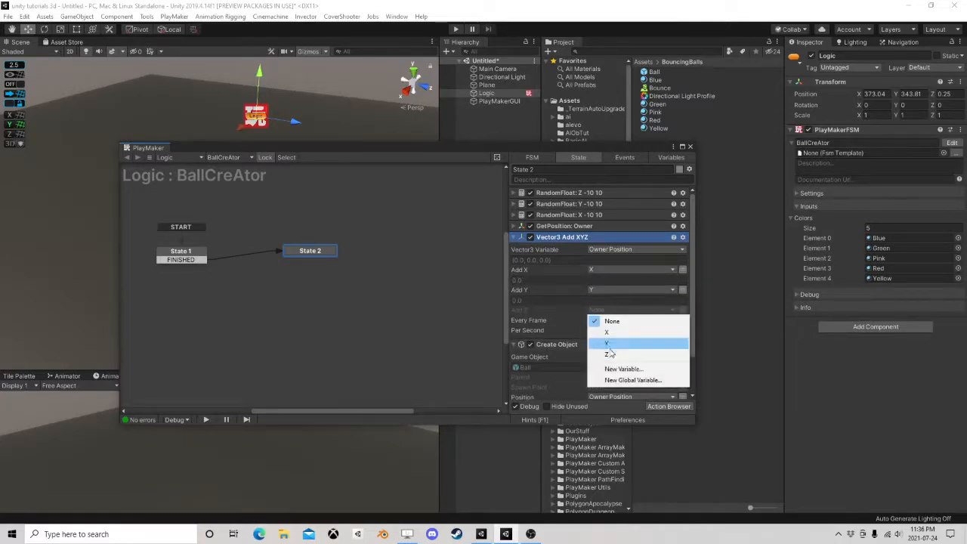
click(610, 347)
click(514, 237)
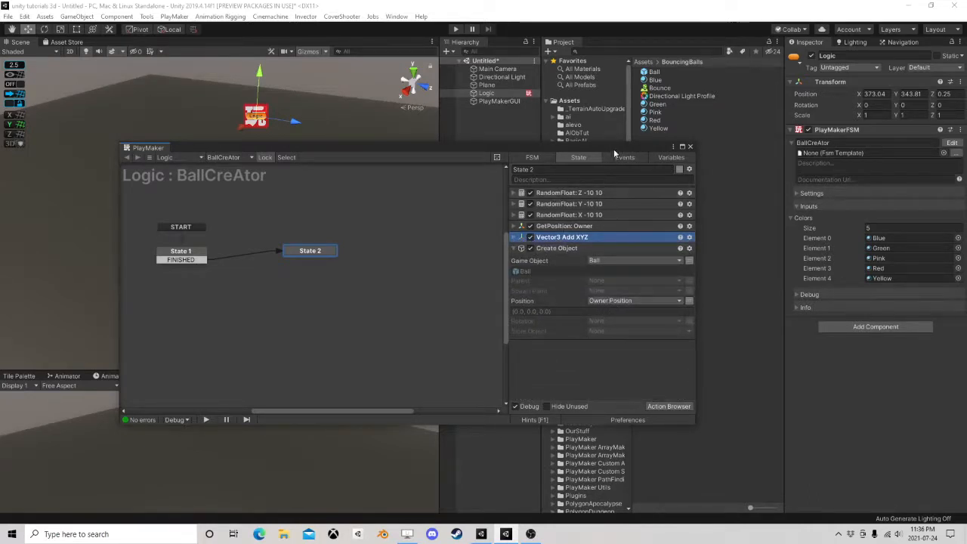
Play-test the random spawn offsets by repeatedly toggling Logic's PlayMakerFSM component and viewing the spawned balls, and stop playback
drag(609, 148, 574, 221)
click(457, 28)
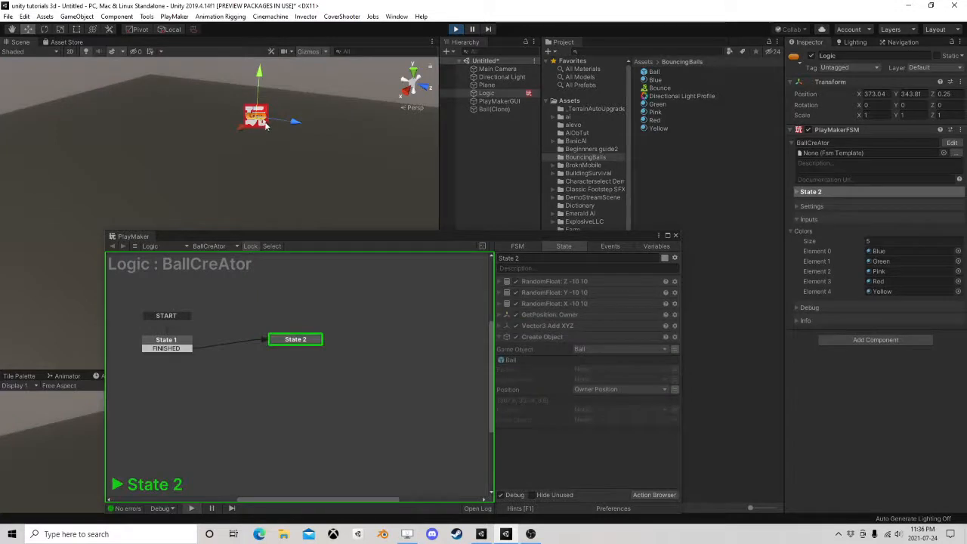
middle_drag(295, 167, 337, 159)
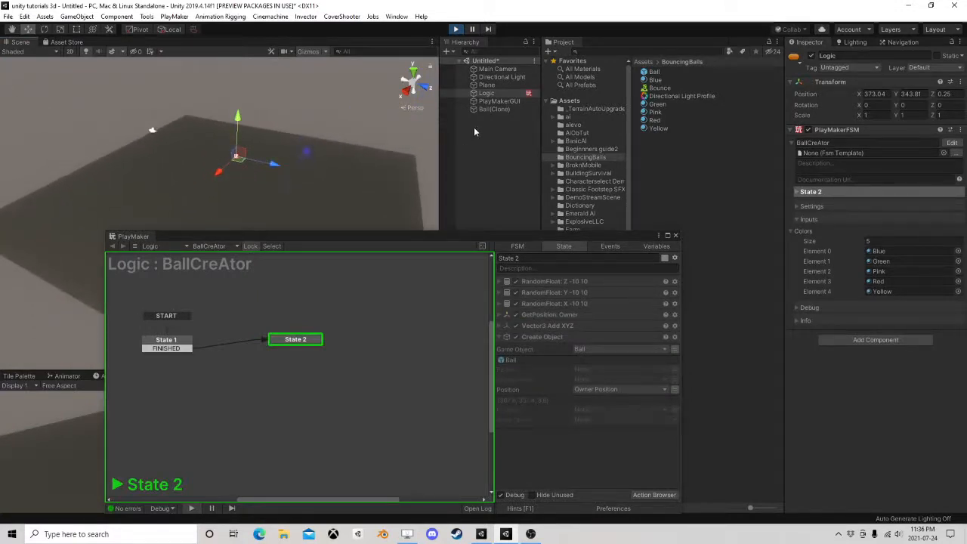
click(809, 131)
click(809, 131)
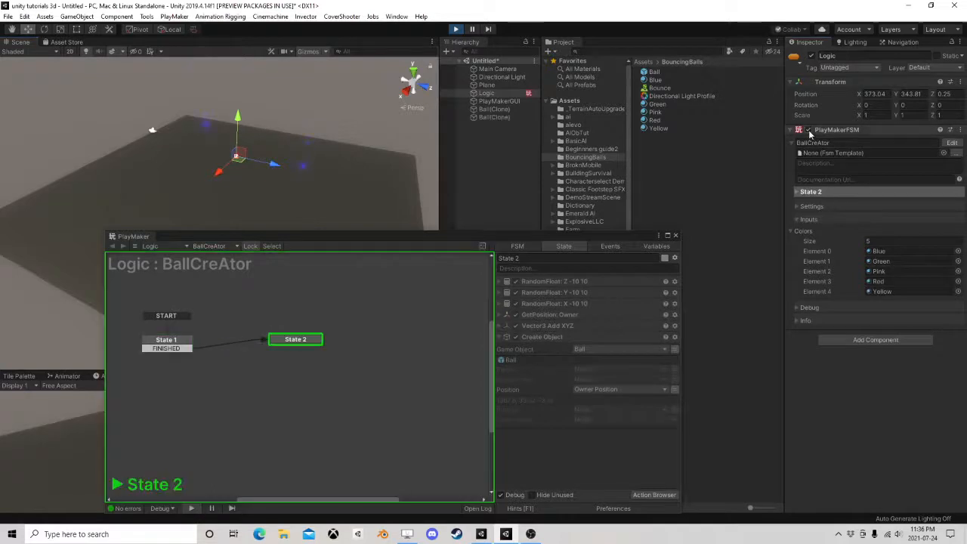
click(809, 131)
click(809, 131)
click(809, 131)
click(808, 131)
click(809, 131)
click(809, 130)
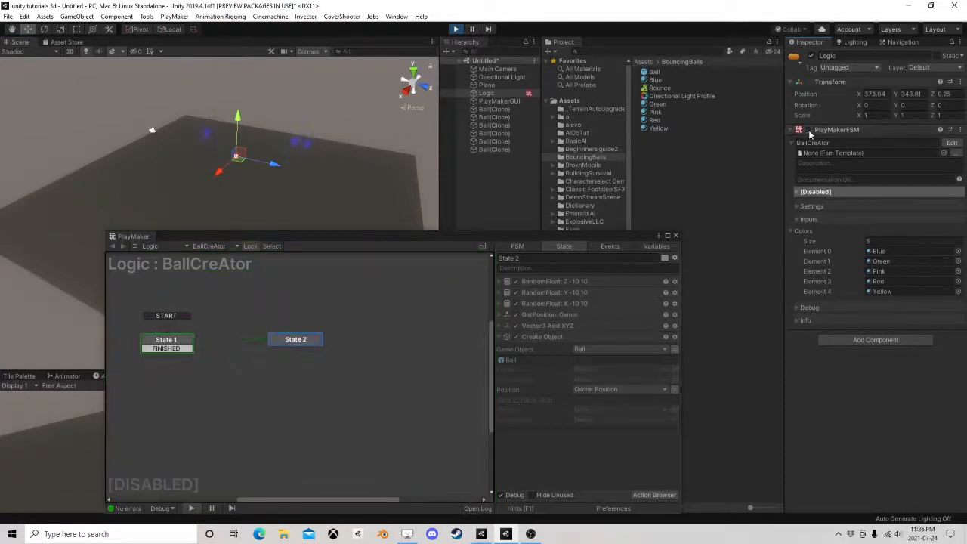
click(809, 131)
click(809, 131)
scroll(158, 154, down, 5)
middle_drag(208, 177, 259, 181)
scroll(261, 183, up, 2)
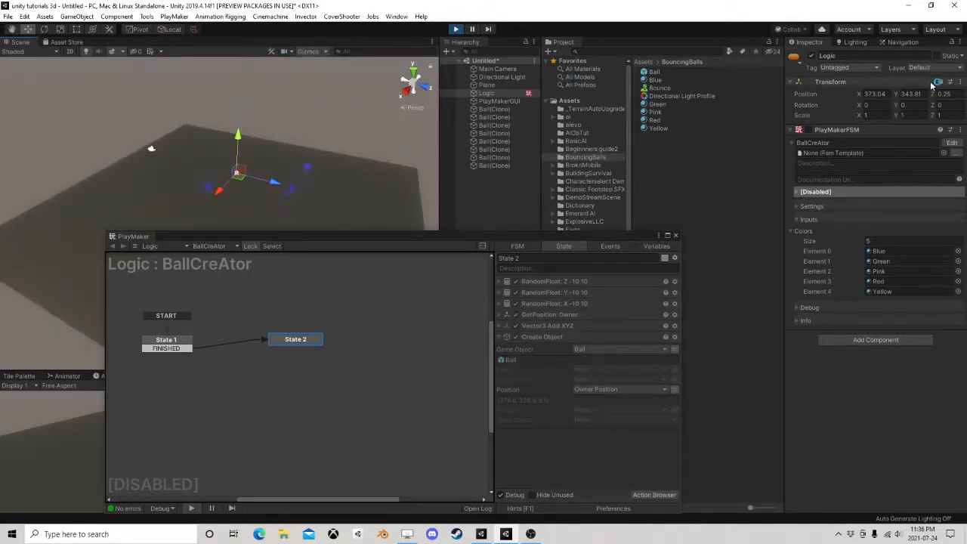
click(456, 29)
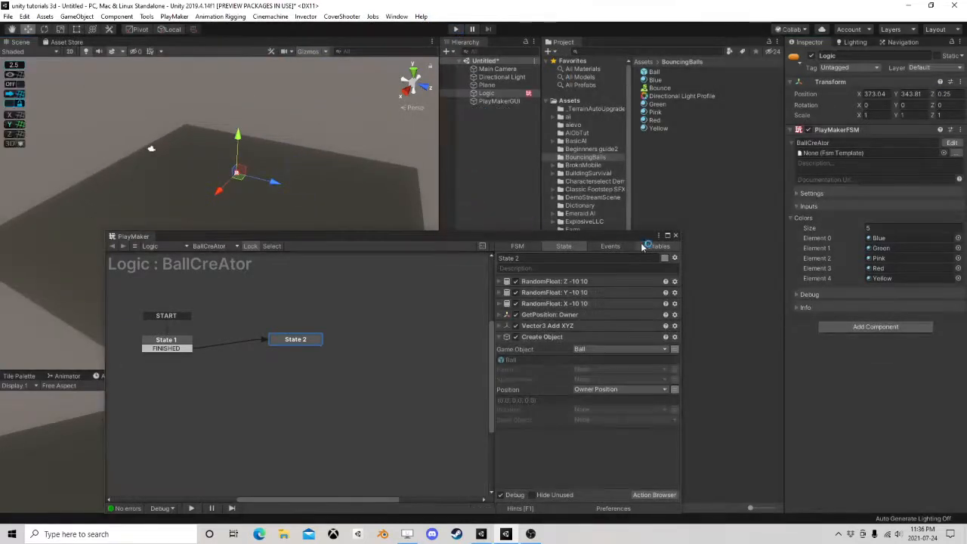
Close the PlayMaker editor and raise the Logic object to a Y position of about 354.57
click(675, 235)
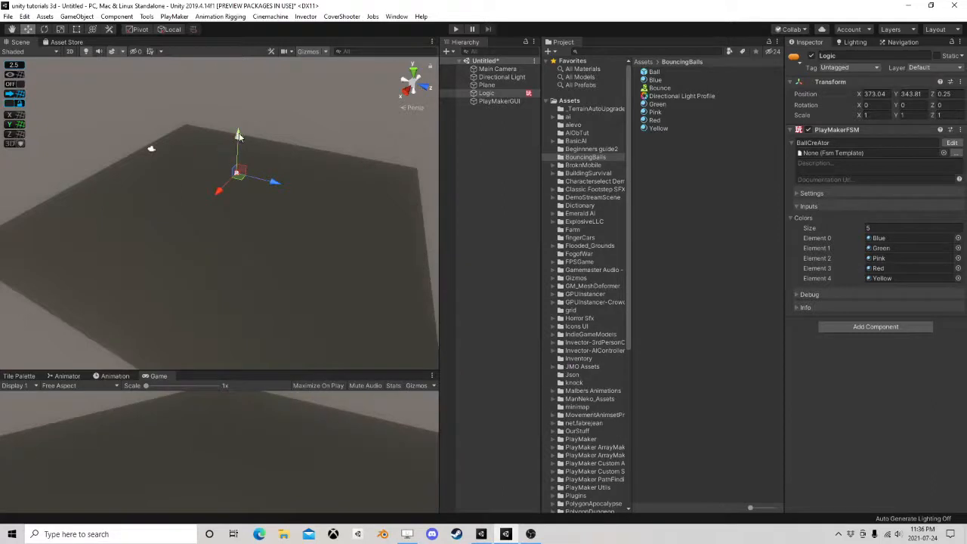
drag(238, 135, 264, 74)
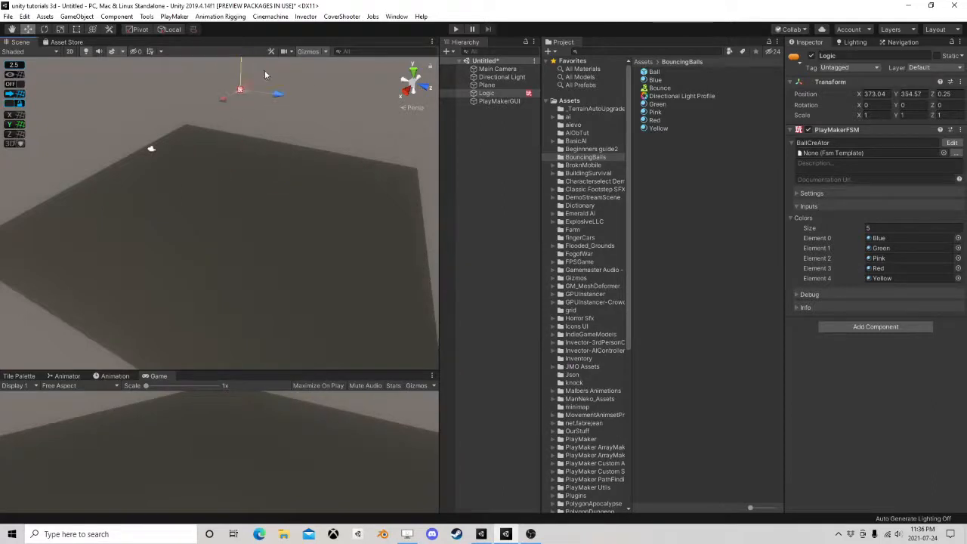
Play-test the ball spawning from Logic's raised position by toggling its PlayMakerFSM component, and stop playback
click(455, 29)
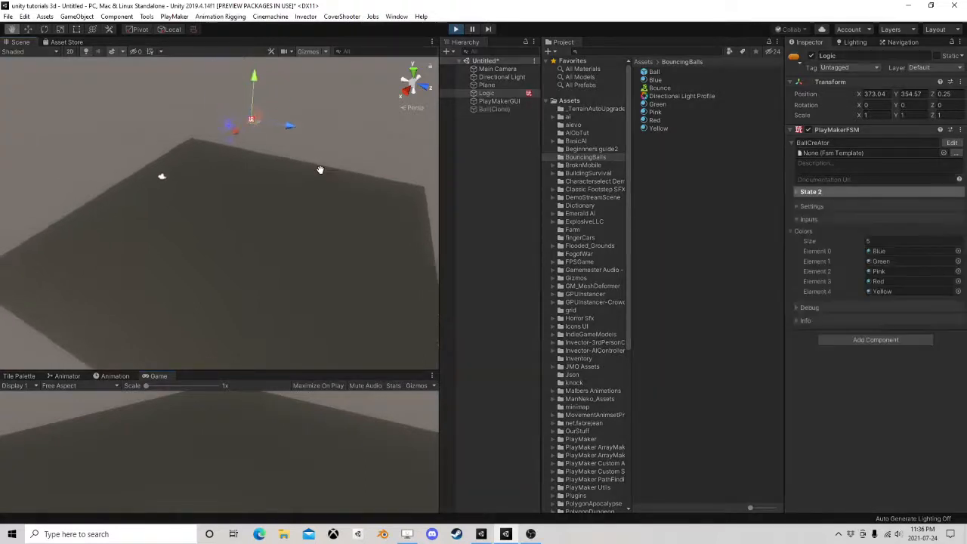
scroll(320, 176, down, 1)
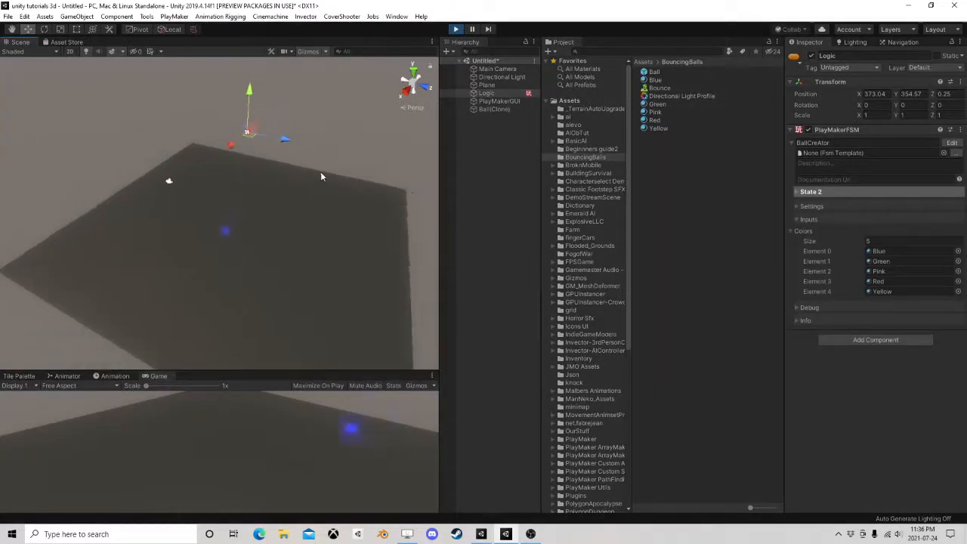
click(808, 130)
click(807, 130)
click(807, 130)
click(807, 130)
click(807, 130)
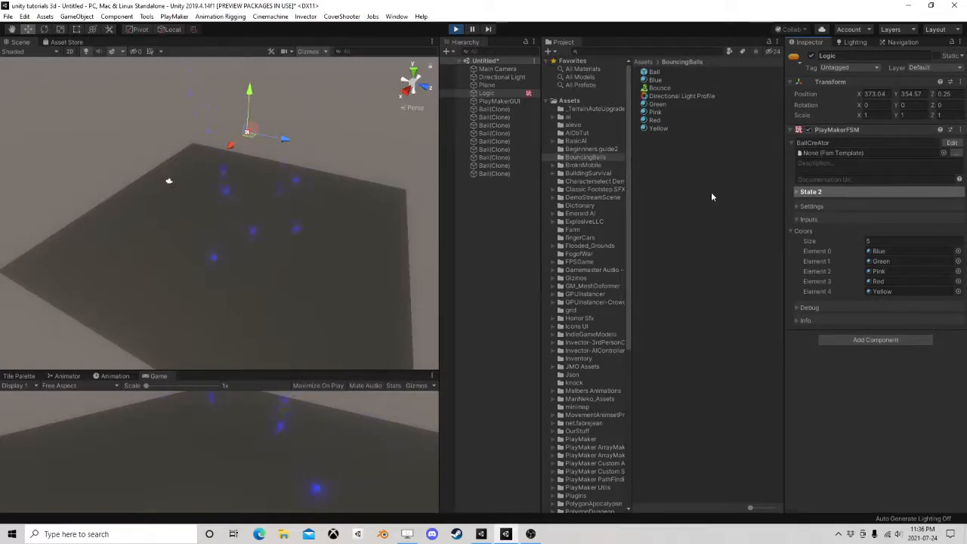
click(456, 30)
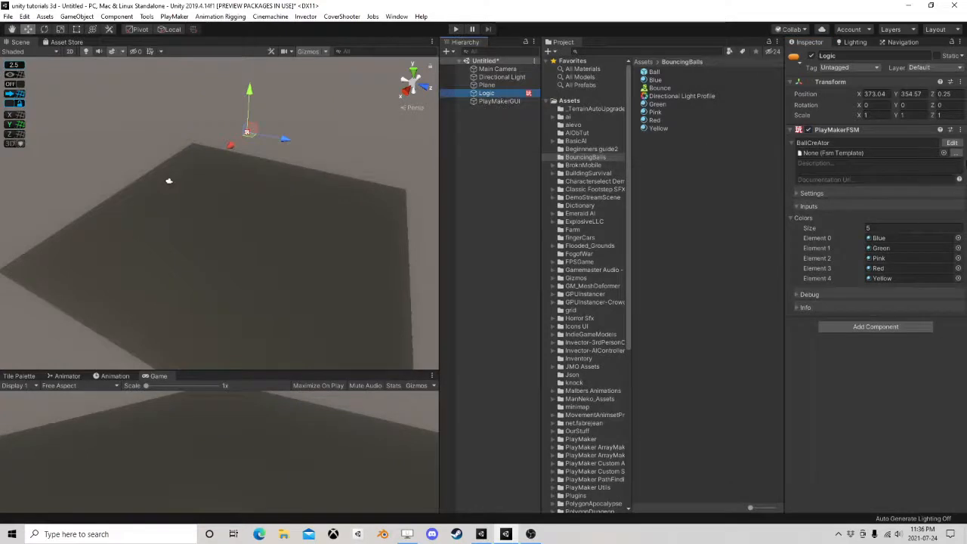
Open Logic's BallCreAtor FSM for editing, select State 2, and collapse its Create Object action and the Colors input list
click(950, 143)
drag(426, 234, 485, 132)
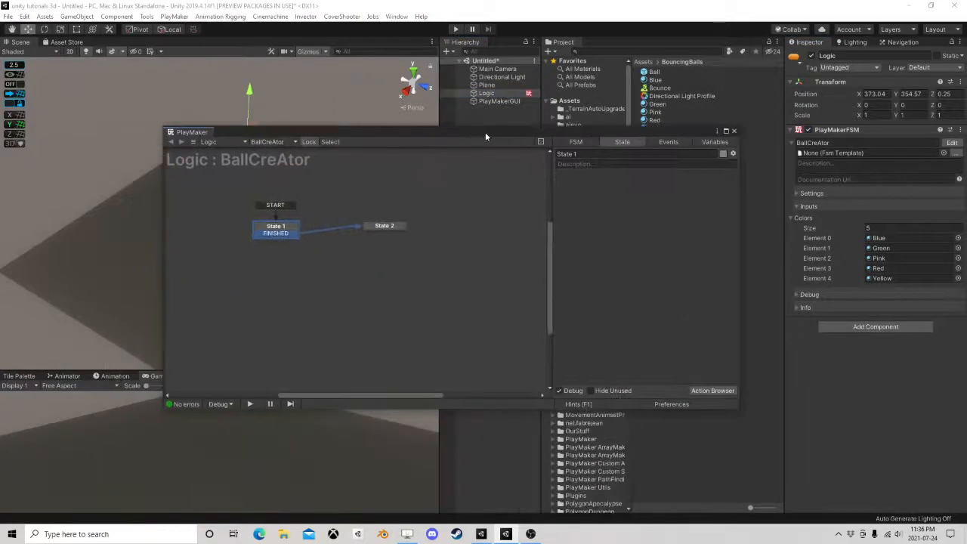
click(379, 225)
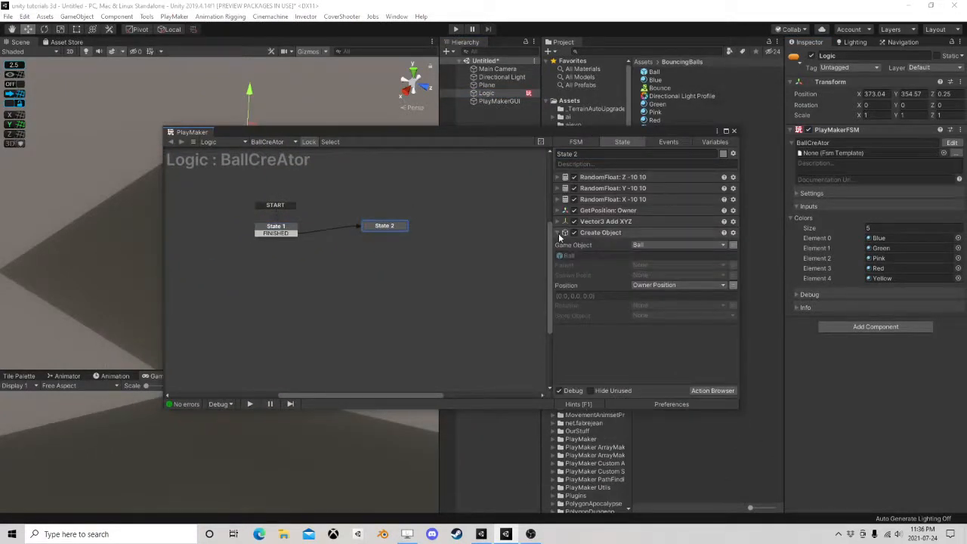
click(586, 233)
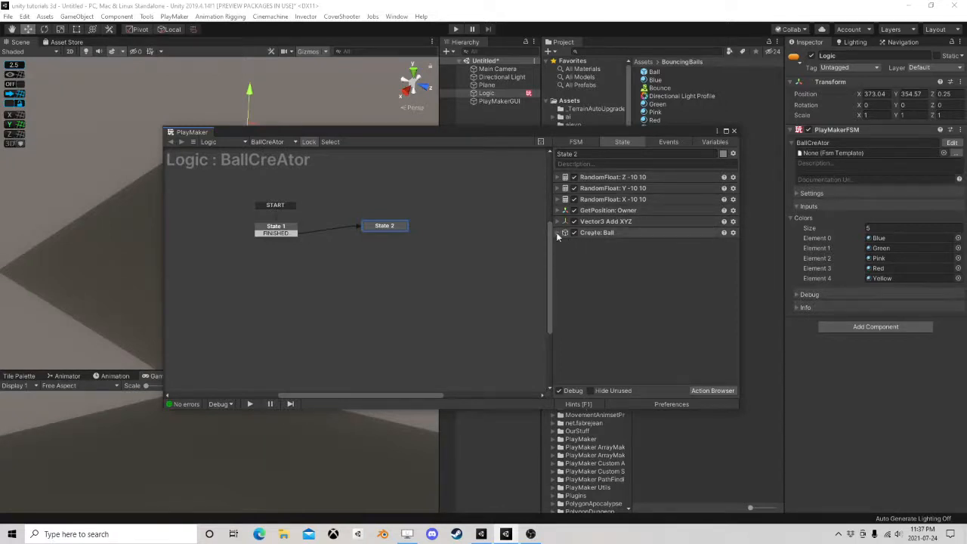
click(556, 231)
click(556, 231)
mouse_move(389, 231)
mouse_down()
mouse_move(400, 239)
mouse_move(394, 231)
mouse_up()
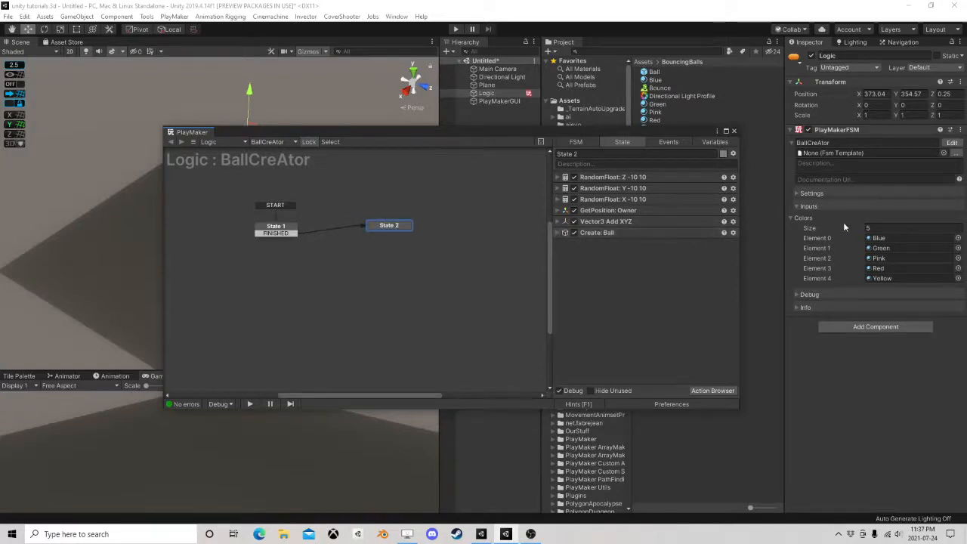
click(792, 219)
Store the object made by State 2's Create Object action in a new variable named NewBall, and collapse the action
click(557, 233)
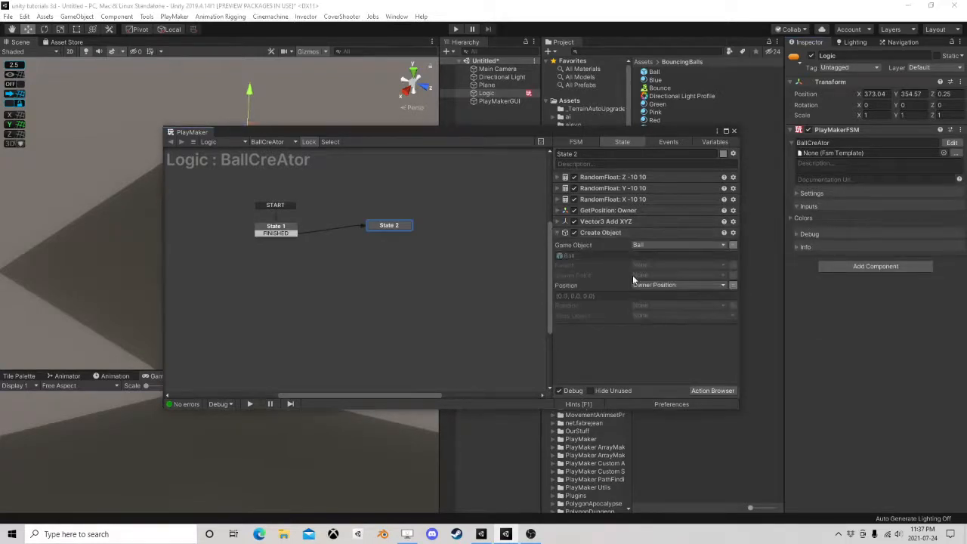
click(636, 316)
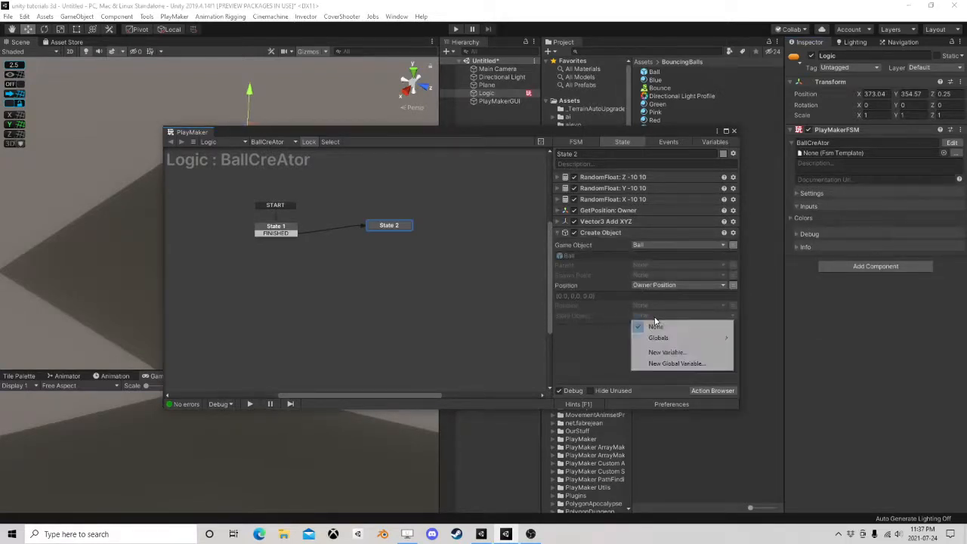
click(685, 349)
text(NewBall)
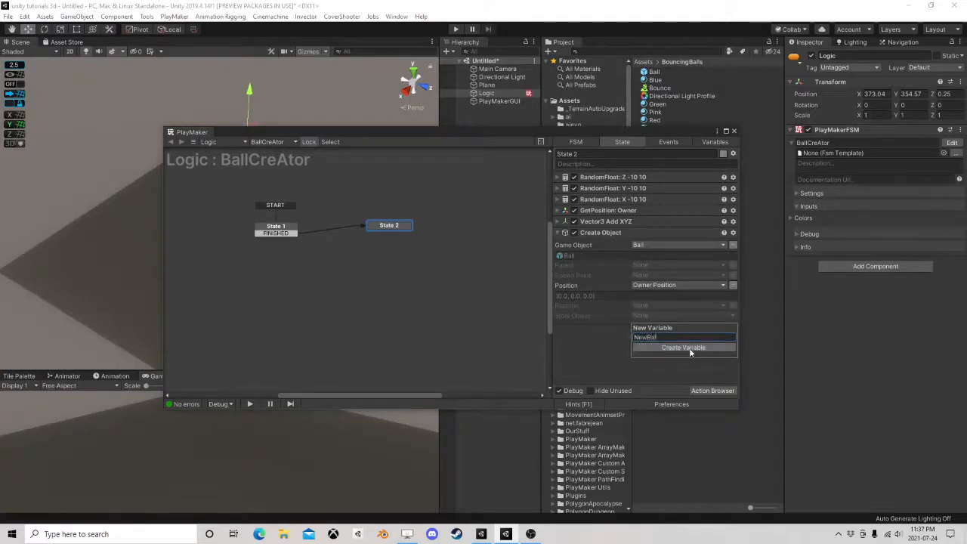
key(Return)
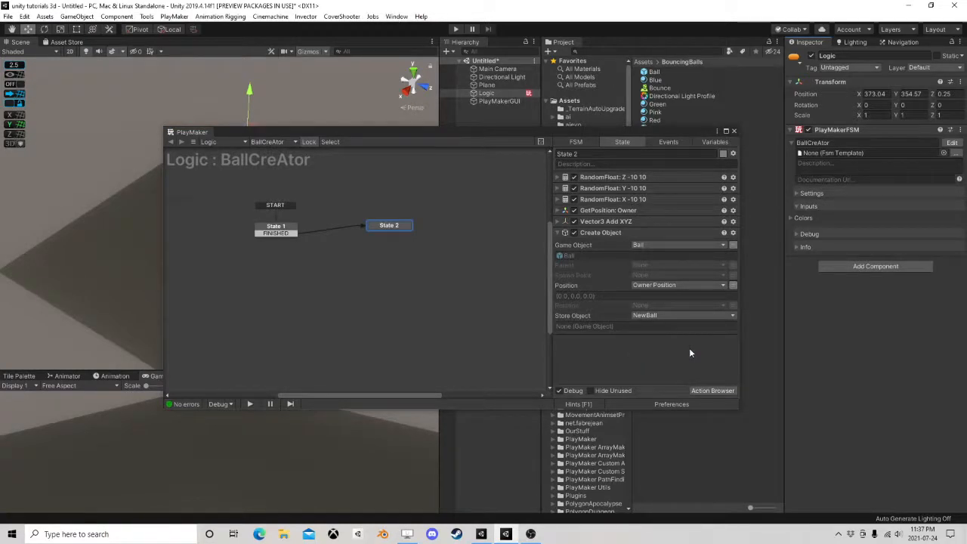
click(562, 233)
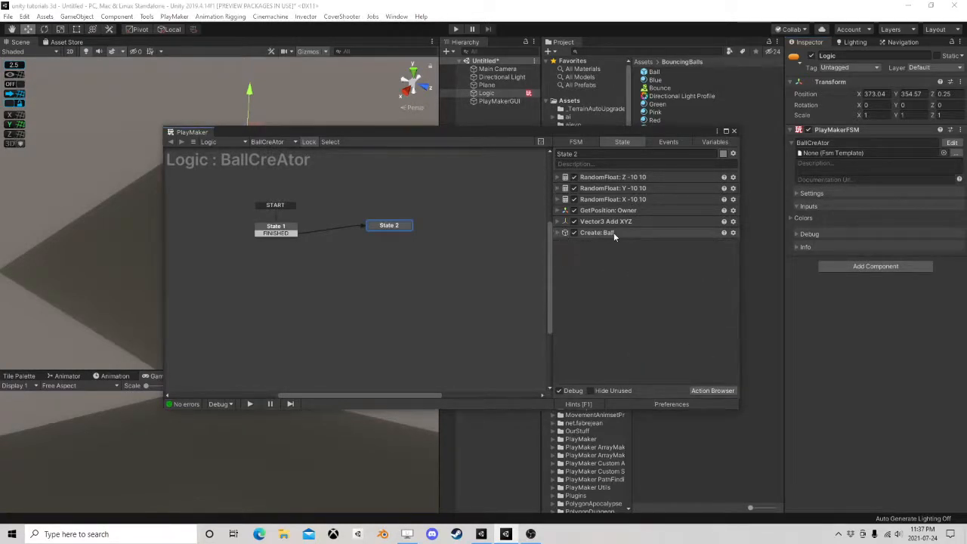
Find the Array Get Random action and add it to State 2 after Create Object
click(710, 390)
text(a)
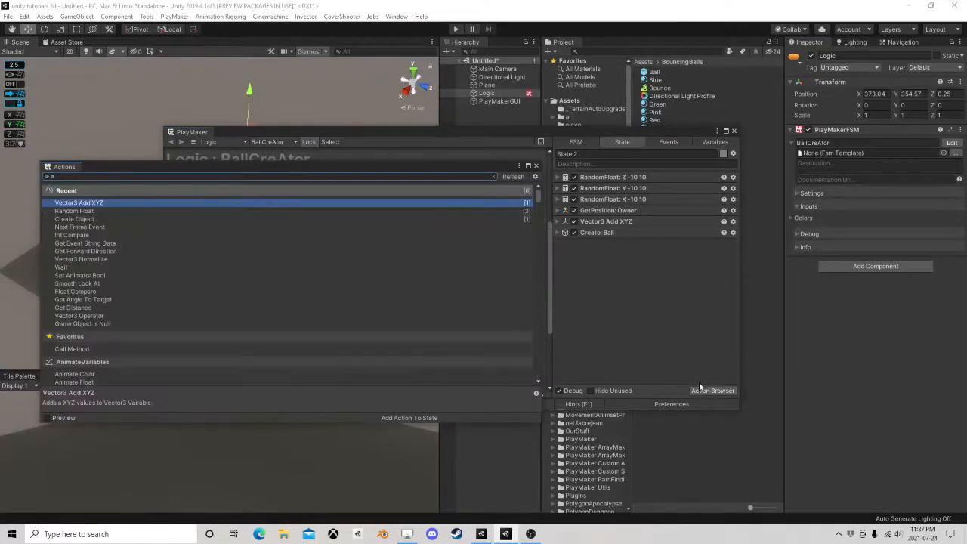
text(rray get ra)
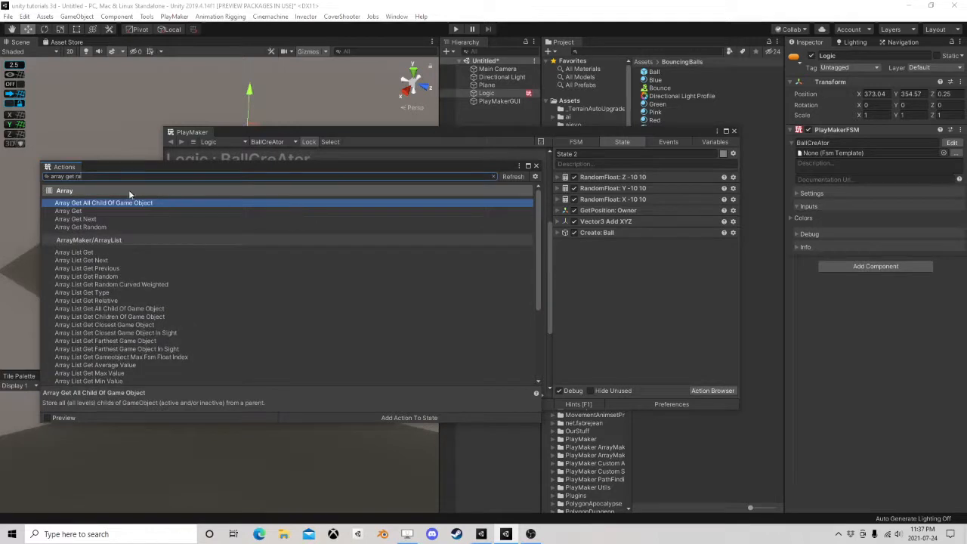
double_click(100, 227)
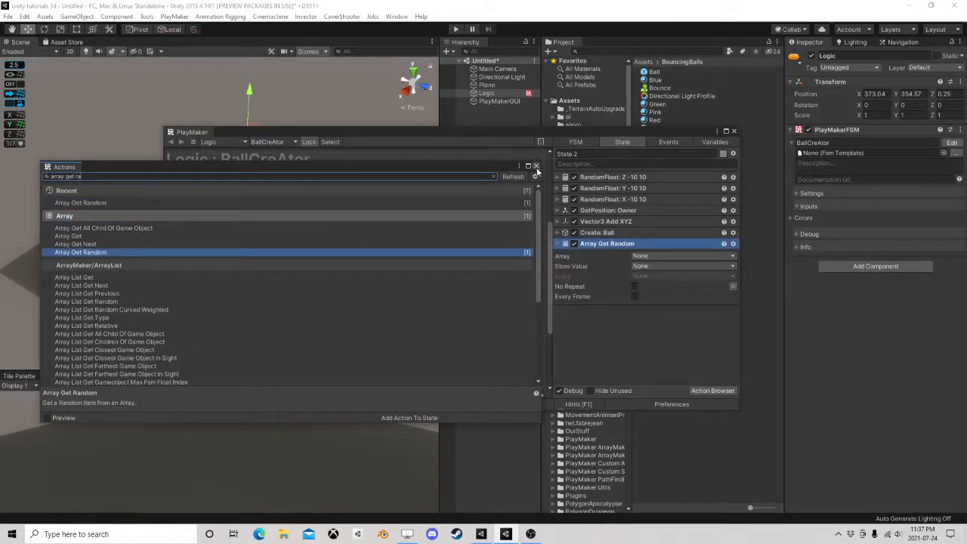
click(535, 166)
Set Array Get Random to use the Colors array and store its value in a new variable named NewColor
click(642, 261)
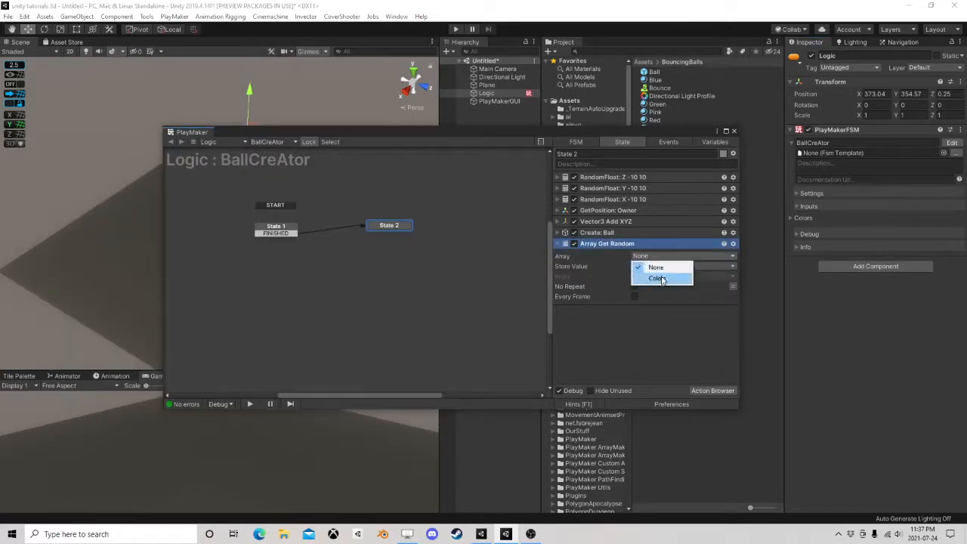
click(658, 276)
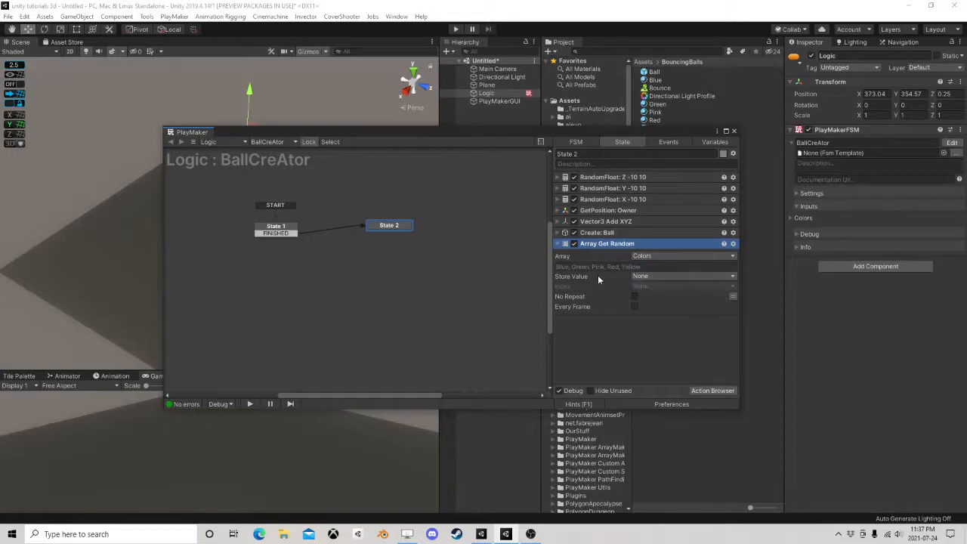
click(665, 276)
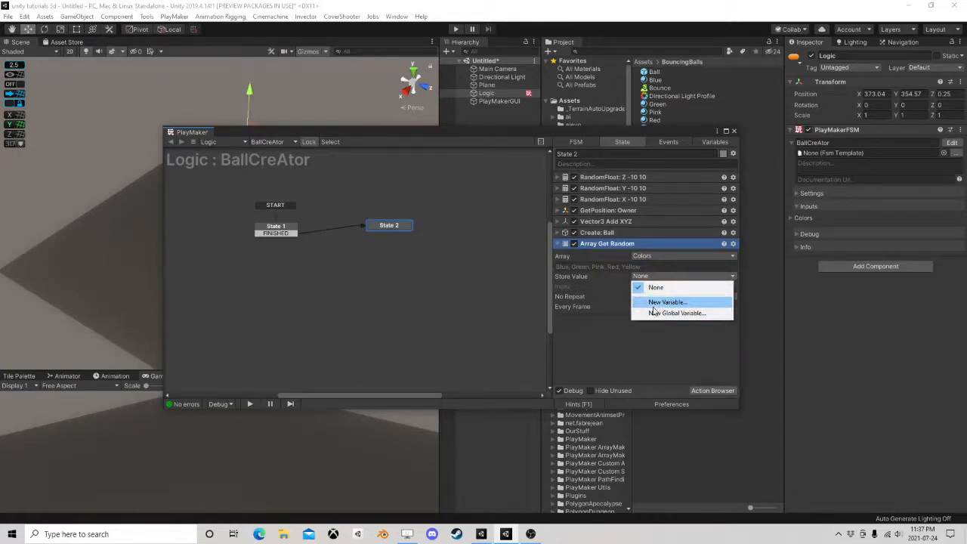
click(655, 303)
text(New)
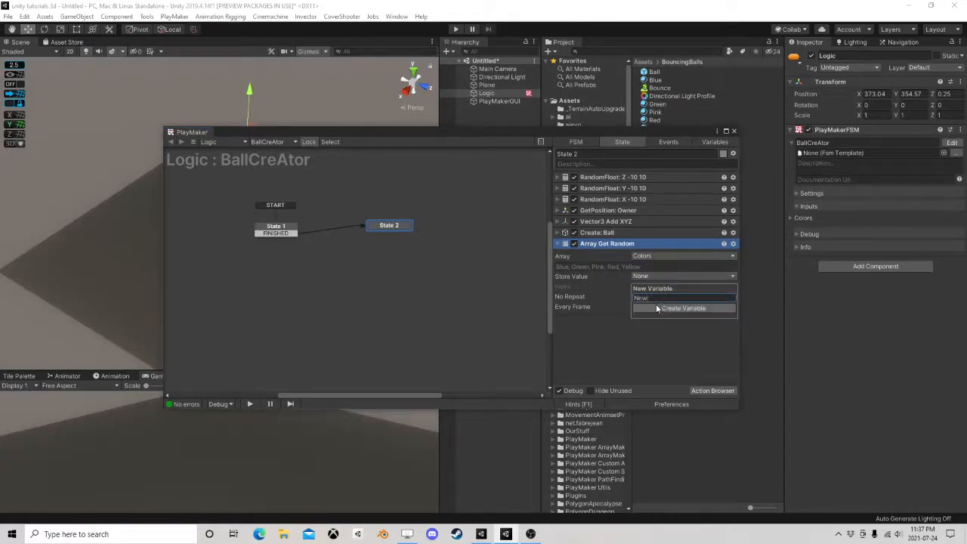
text(Color)
key(Return)
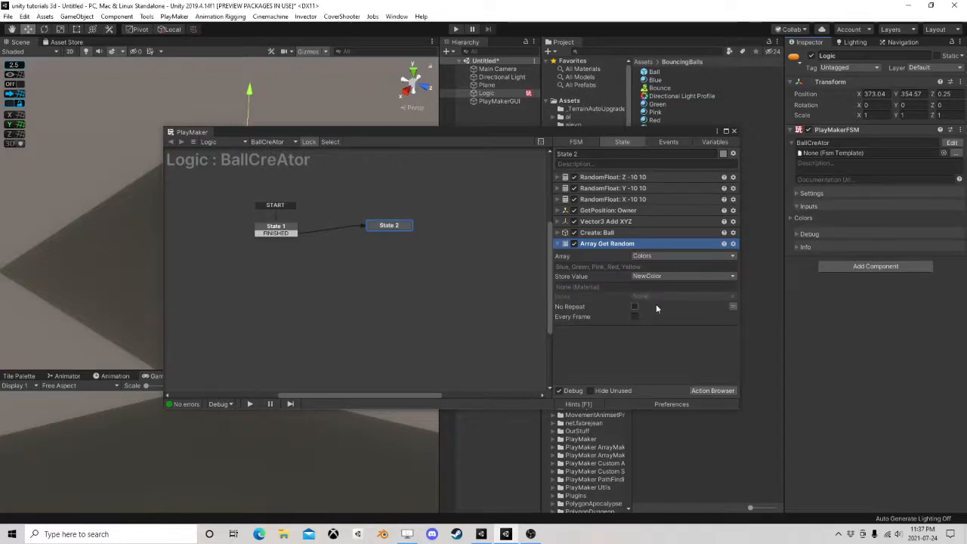
Add a Set Material action to State 2 and place it below Array Get Random
click(707, 391)
text(se)
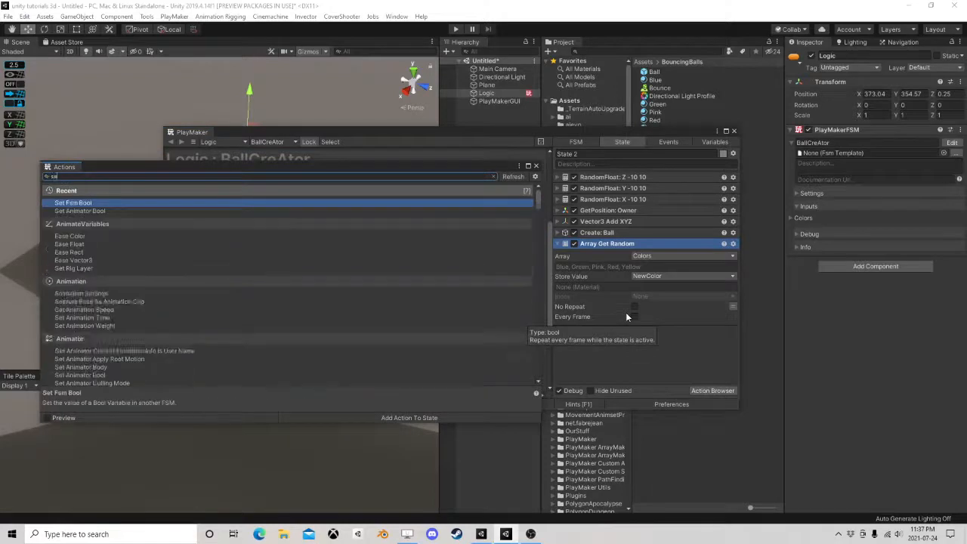
text(t mater)
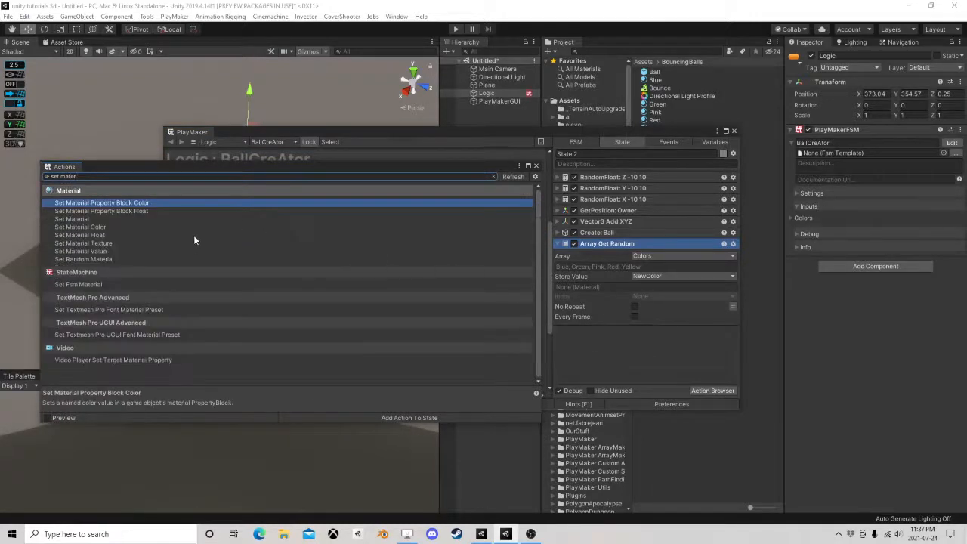
double_click(72, 219)
click(536, 165)
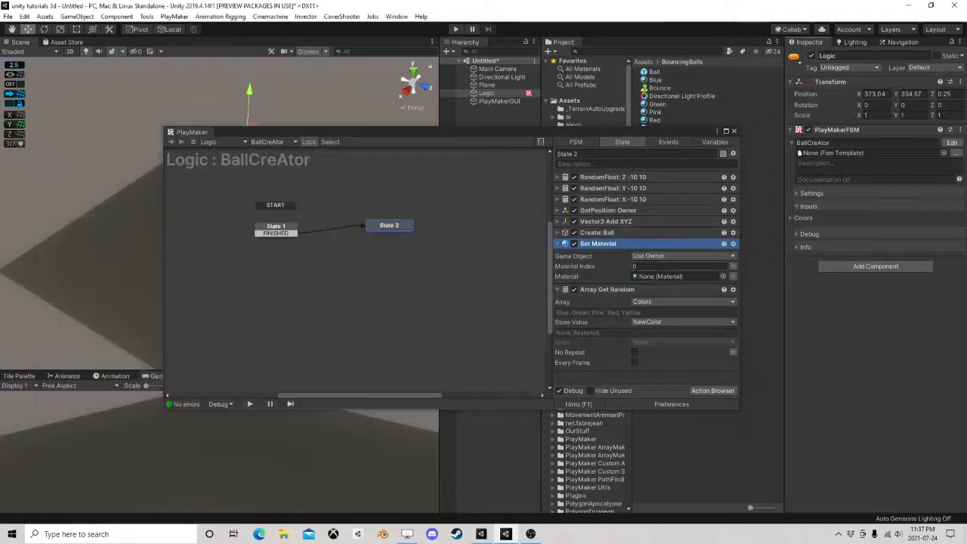
drag(604, 242, 609, 375)
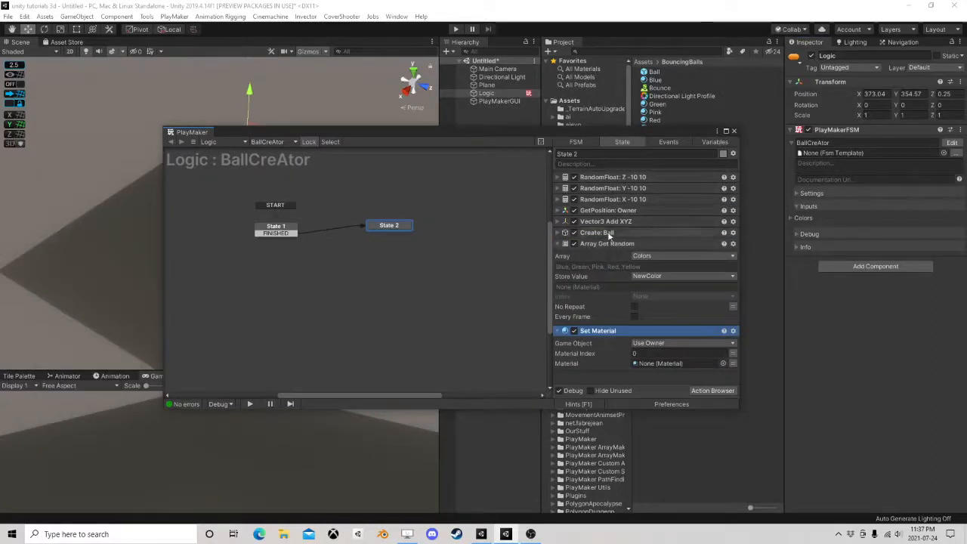
Set the Set Material action's target to a specified game object using the NewBall variable
click(649, 343)
click(655, 366)
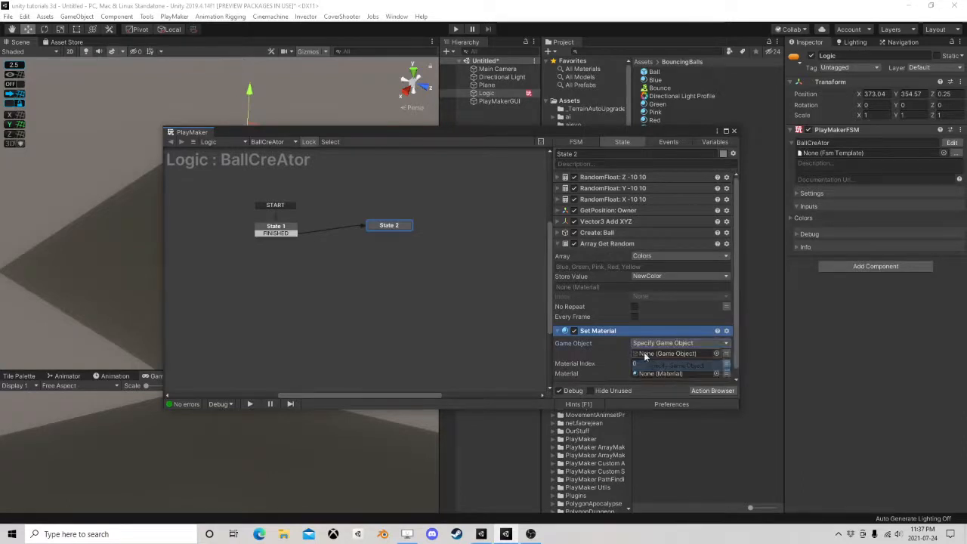
click(726, 345)
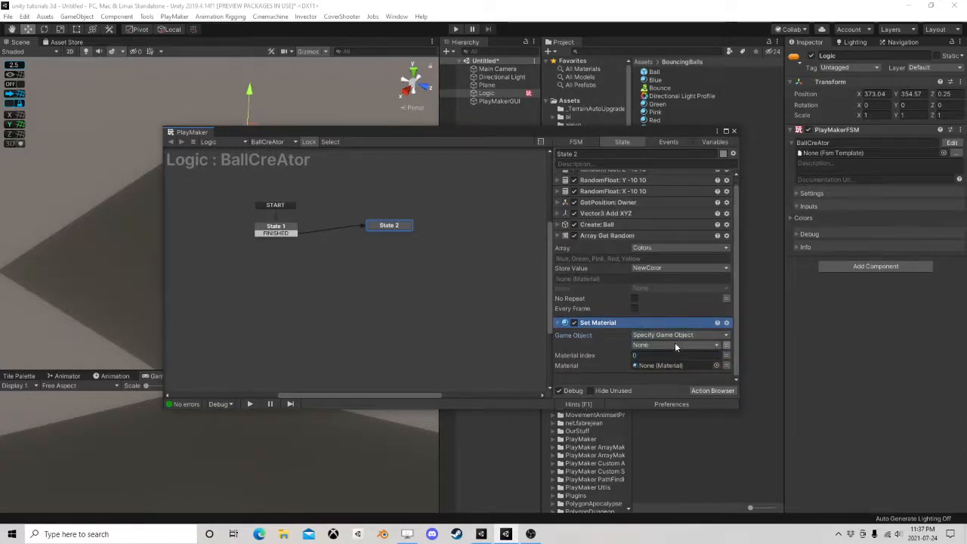
click(672, 344)
click(659, 368)
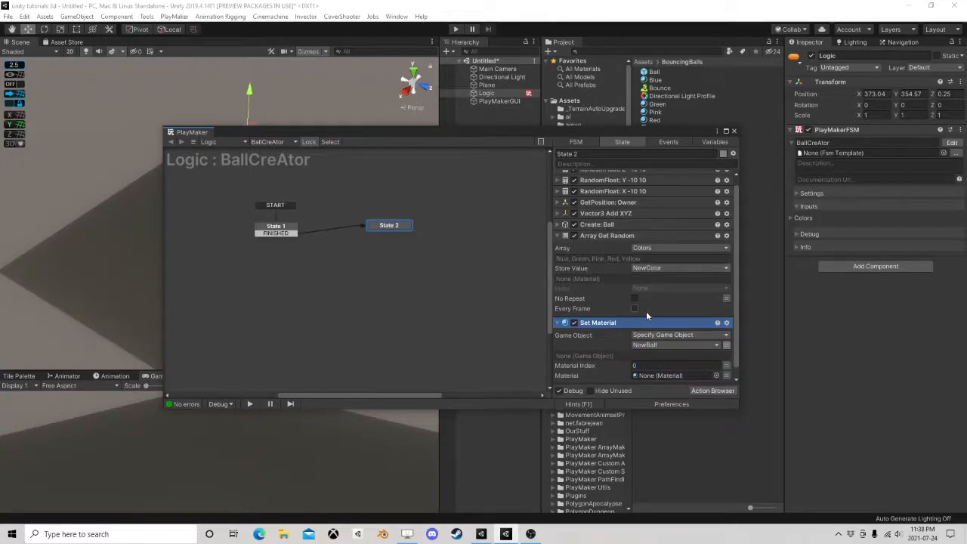
Set Set Material's material to the NewColor variable, and collapse the Set Material and Array Get Random actions
scroll(682, 363, down, 1)
click(727, 366)
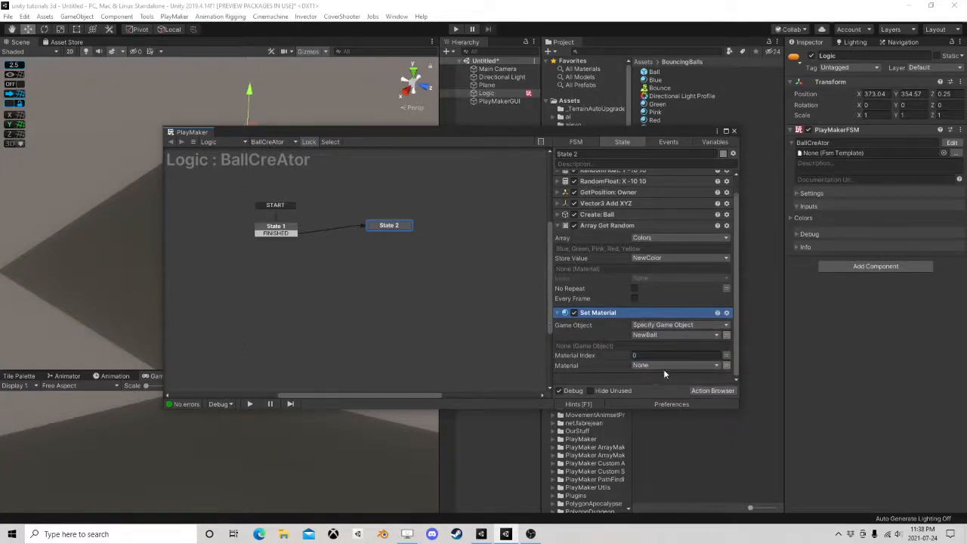
click(661, 368)
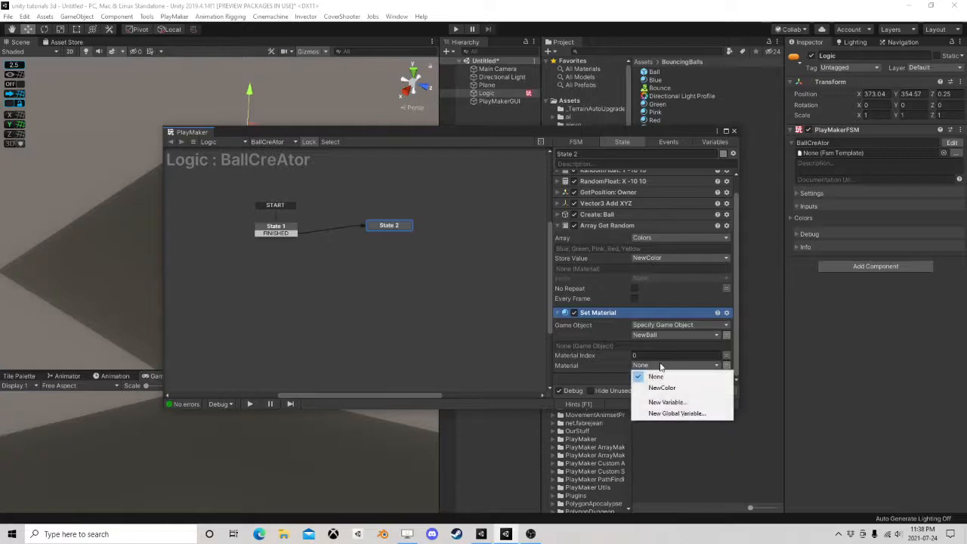
click(664, 387)
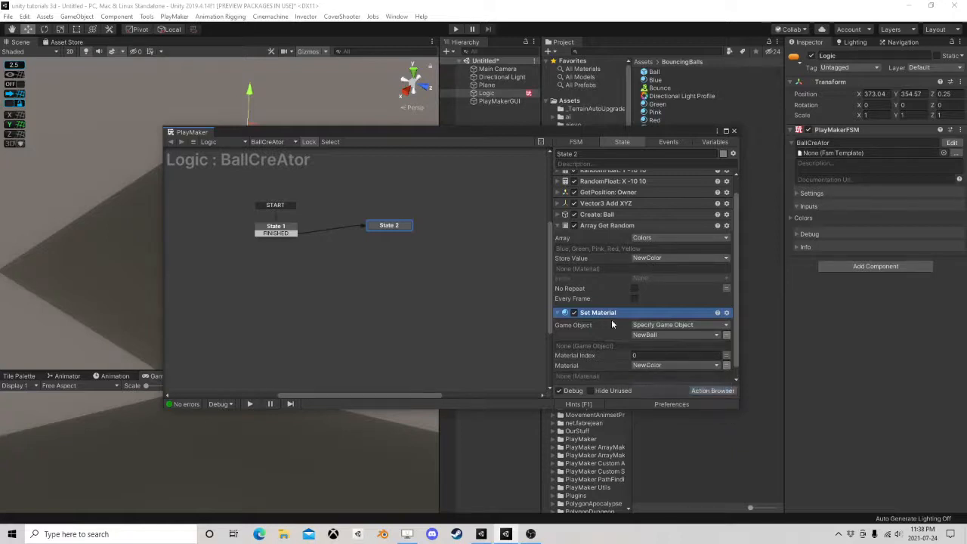
click(558, 313)
click(557, 243)
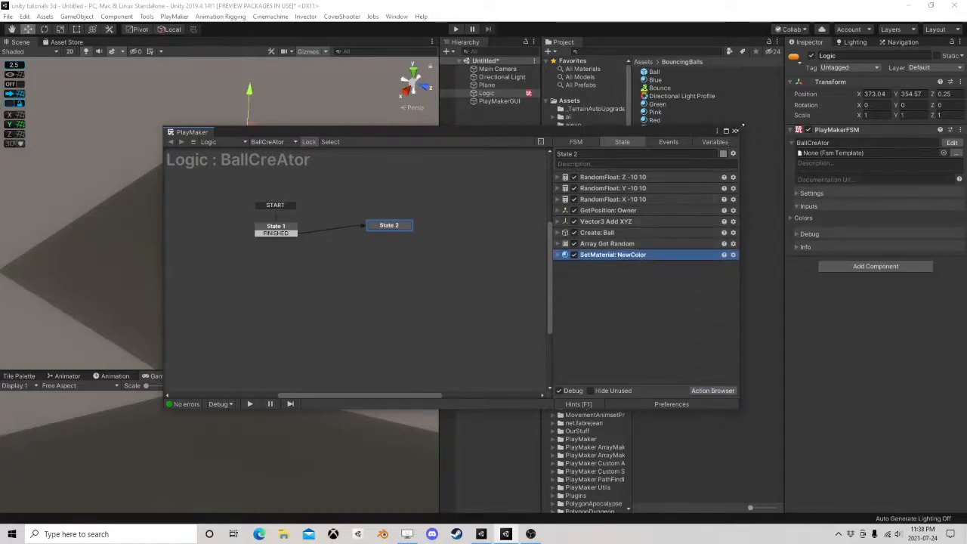
Test the scene in play mode, repeatedly disabling and re-enabling Logic's PlayMakerFSM component to spawn balls, and stop playback
click(455, 28)
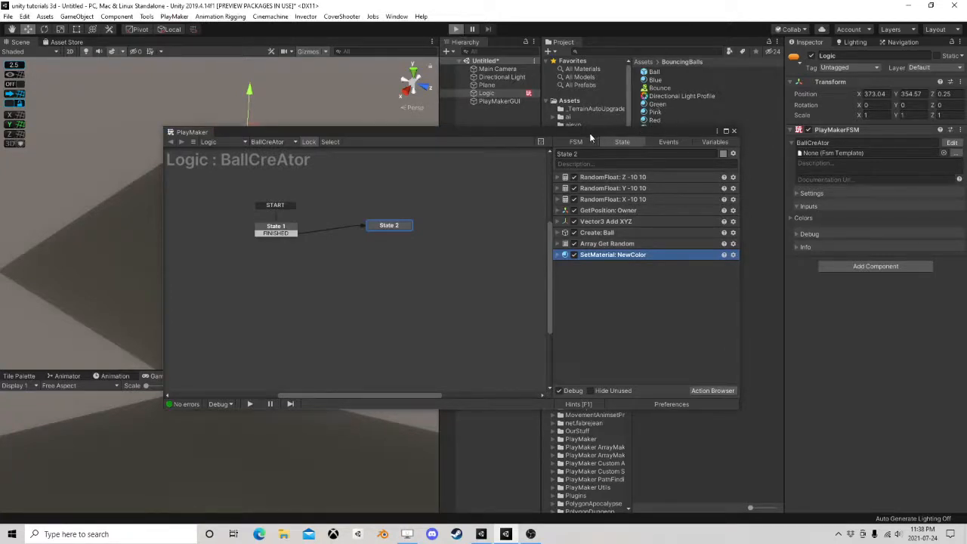
mouse_move(585, 131)
mouse_down()
mouse_move(602, 131)
mouse_move(549, 228)
mouse_up()
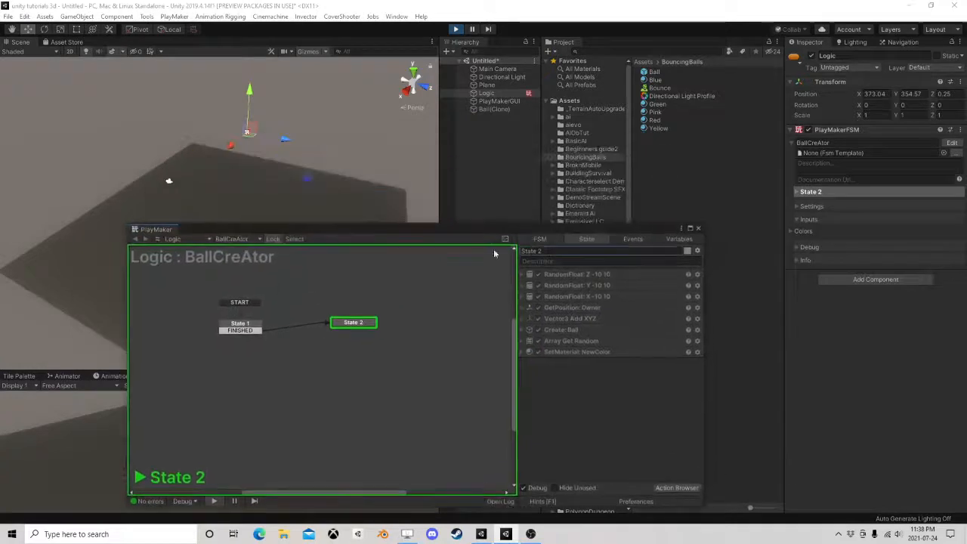
click(808, 130)
click(807, 130)
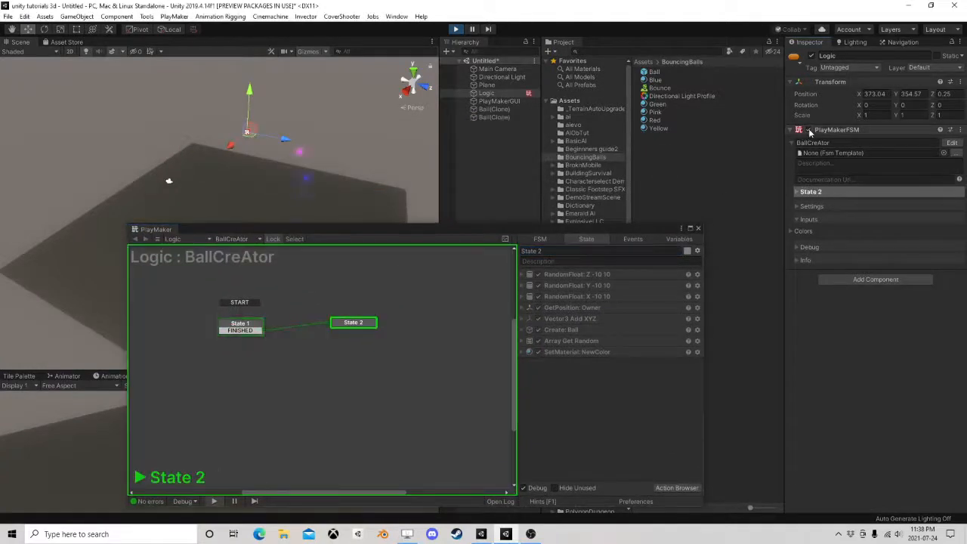
click(807, 130)
click(808, 131)
click(808, 130)
click(808, 131)
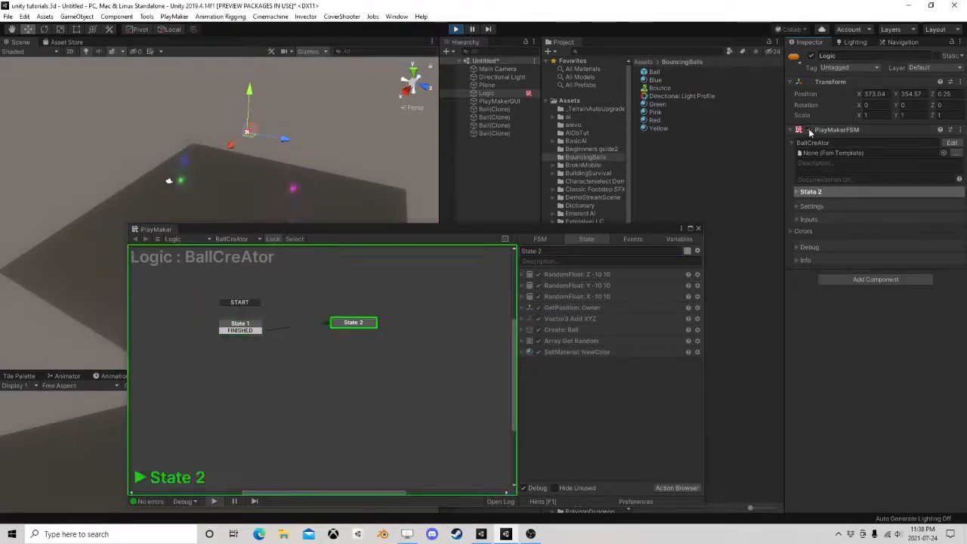
click(808, 130)
click(808, 130)
click(808, 130)
click(808, 130)
click(808, 131)
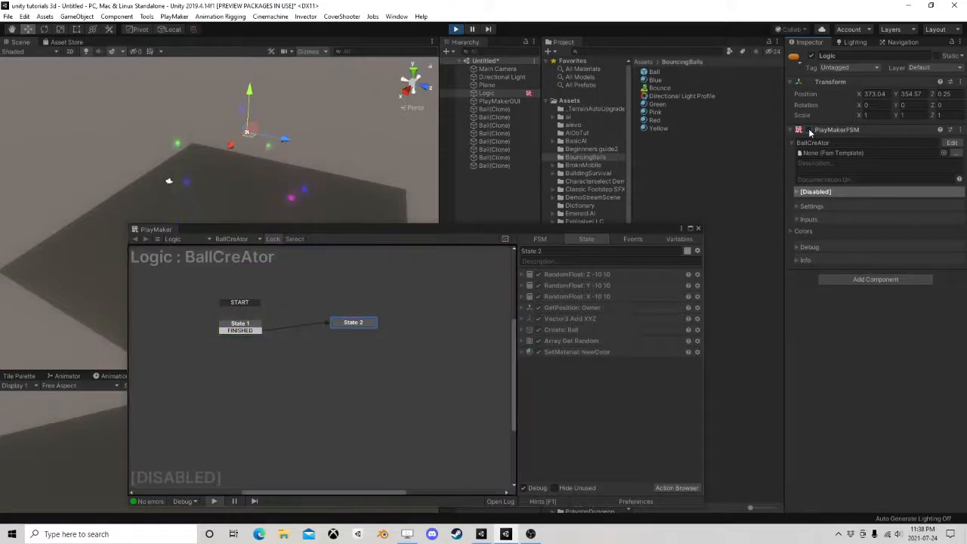
click(808, 131)
click(809, 130)
drag(311, 230, 298, 200)
click(457, 29)
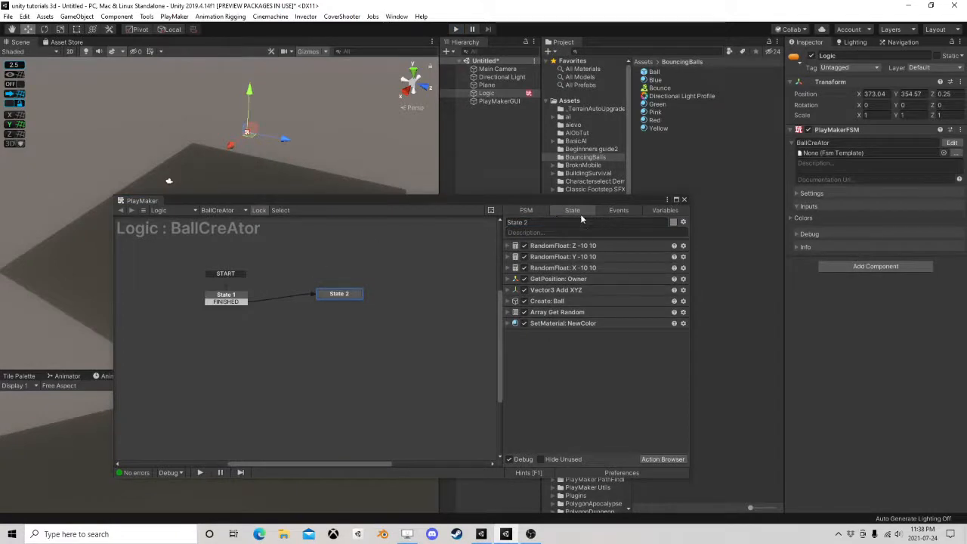
Close the PlayMaker editor and select the Ball prefab asset in the BouncingBalls folder
drag(679, 200, 654, 197)
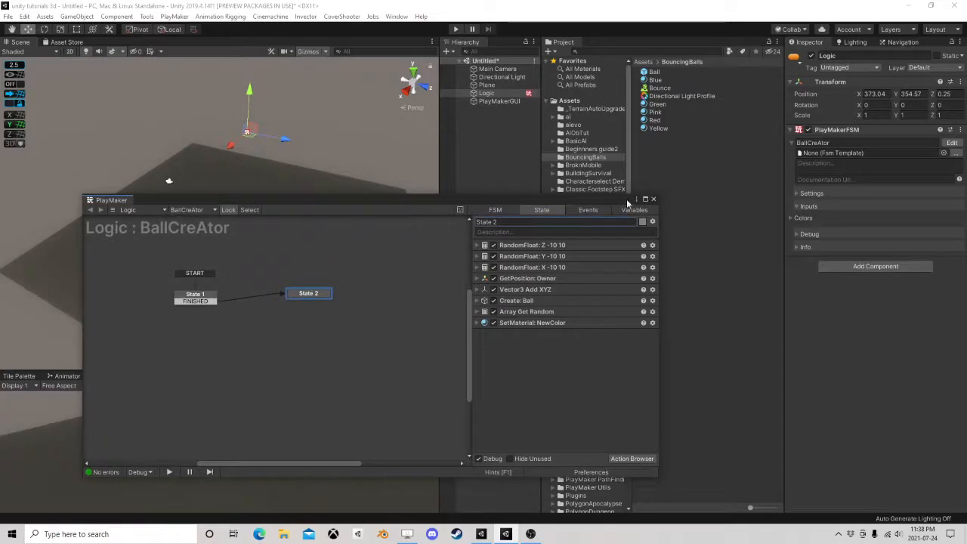
click(653, 200)
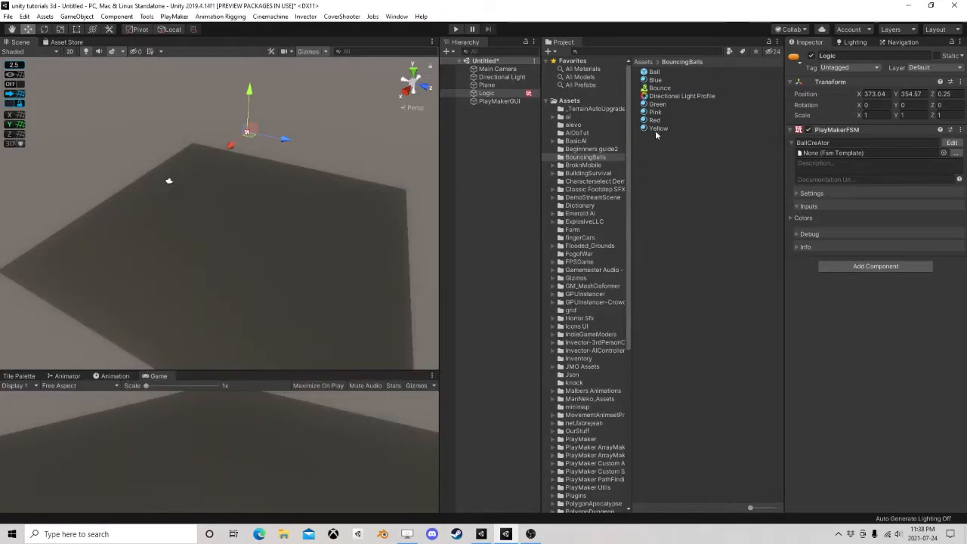
click(654, 72)
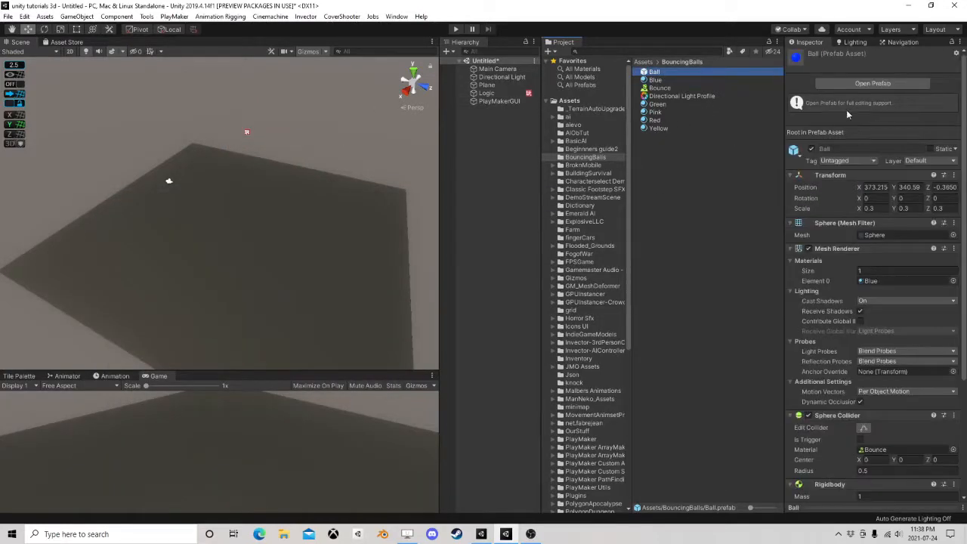
scroll(838, 471, down, 5)
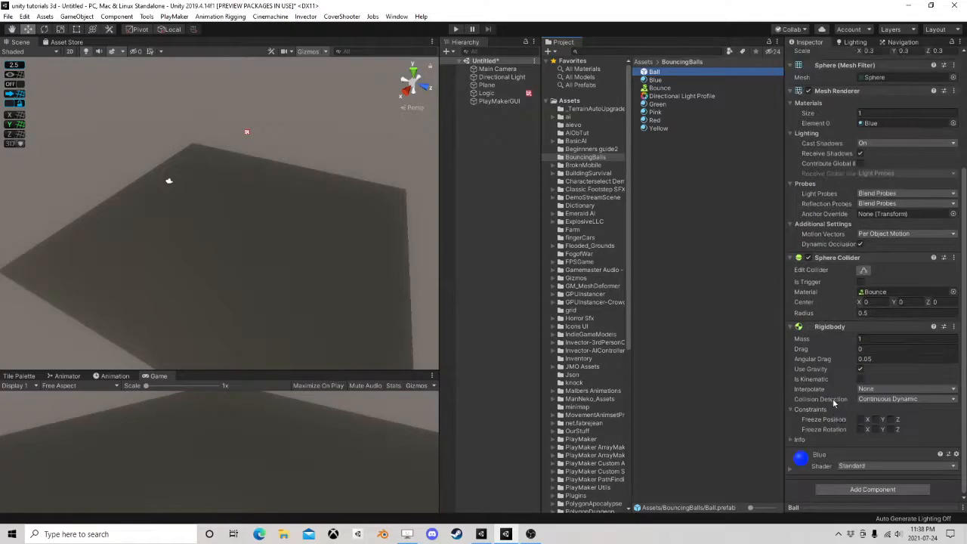
click(865, 488)
text(fsm)
click(734, 326)
scroll(869, 173, up, 5)
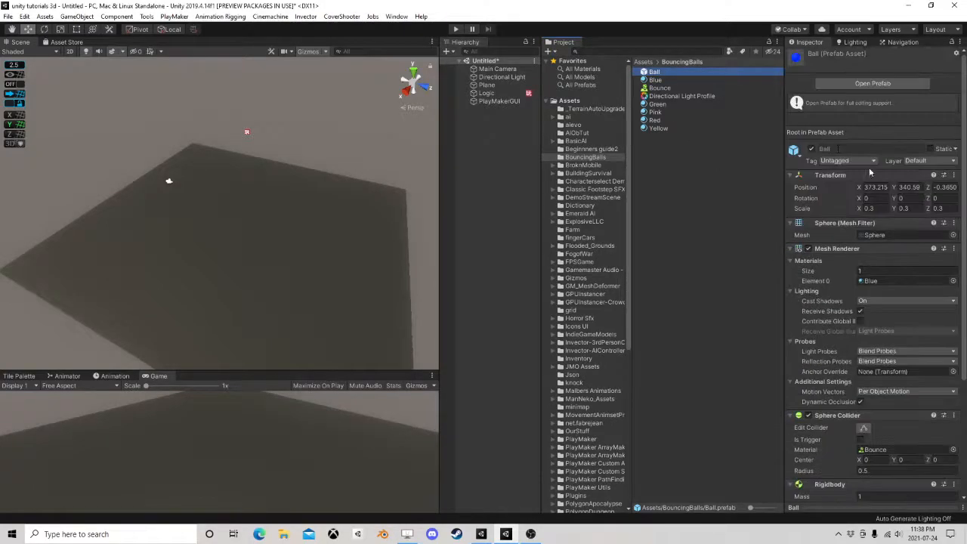
Open the Ball prefab for editing, add a PlayMakerFSM component and name the FSM Start
click(850, 82)
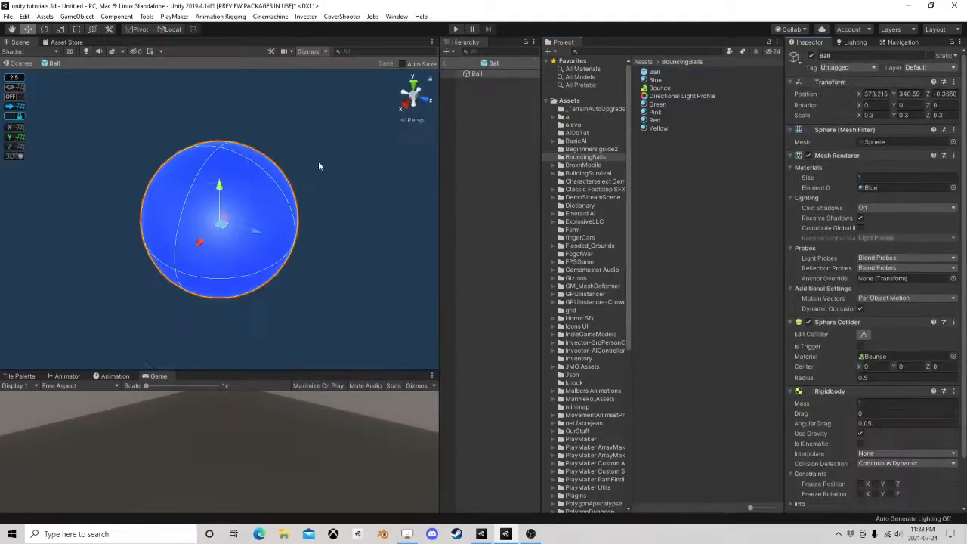
scroll(888, 462, down, 2)
click(858, 500)
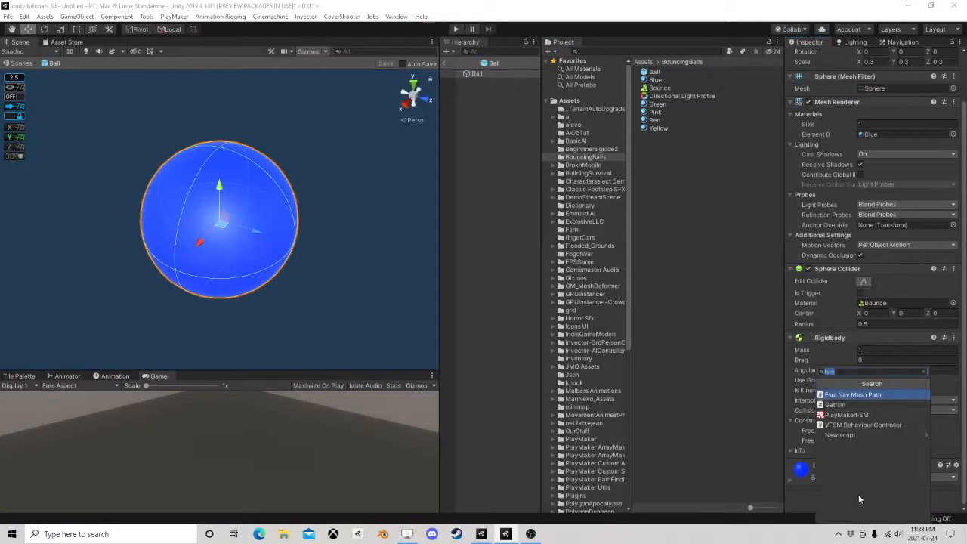
click(852, 412)
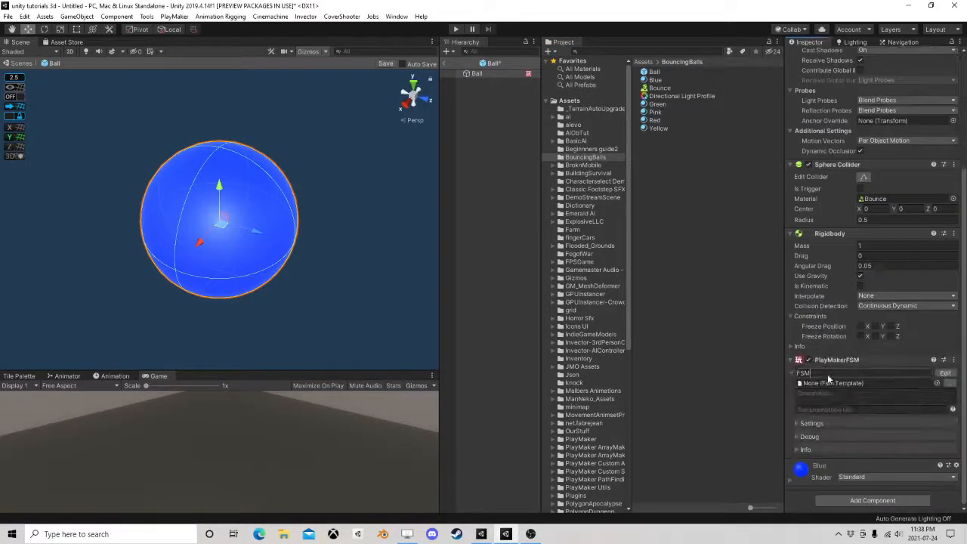
click(829, 373)
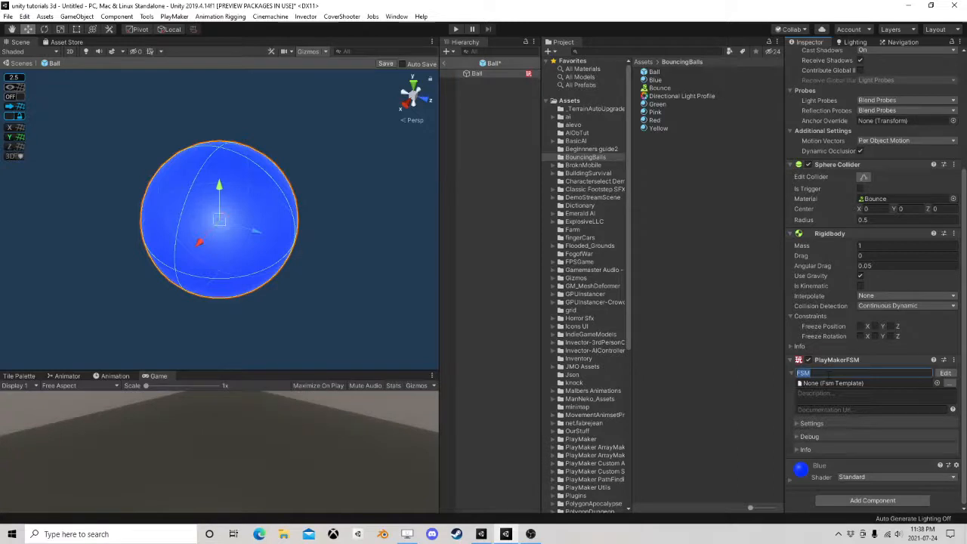
text(Start)
Create a Vector3 variable named Start in the Ball prefab's Start FSM
click(945, 373)
click(633, 211)
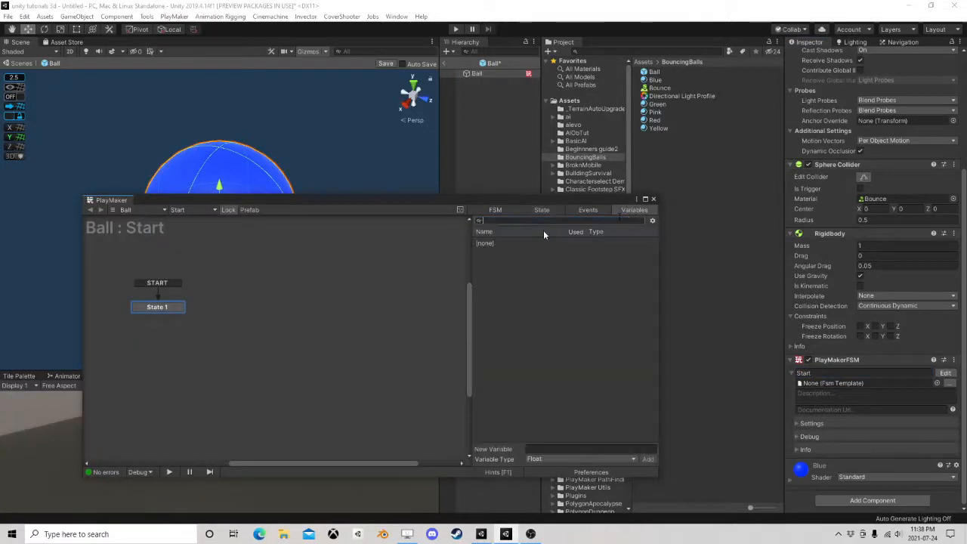
click(542, 459)
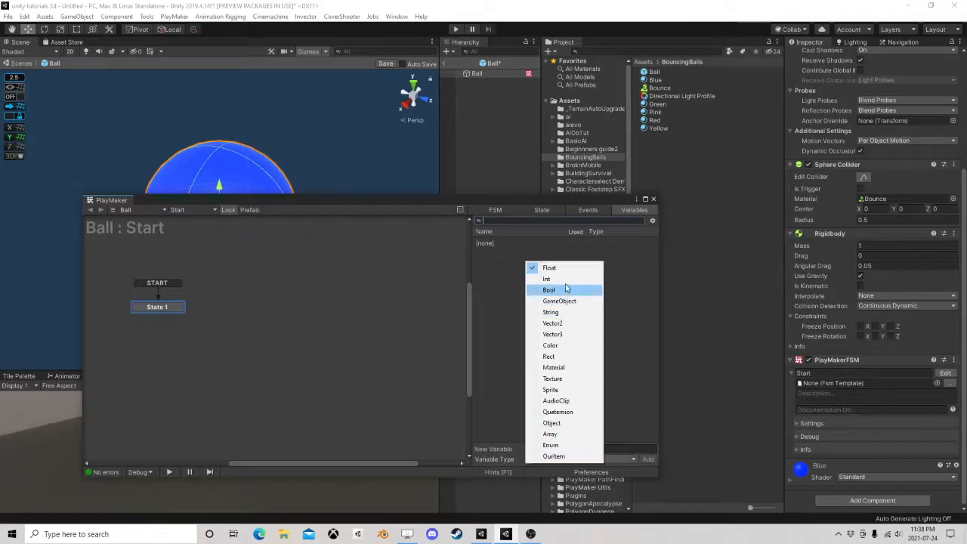
click(563, 334)
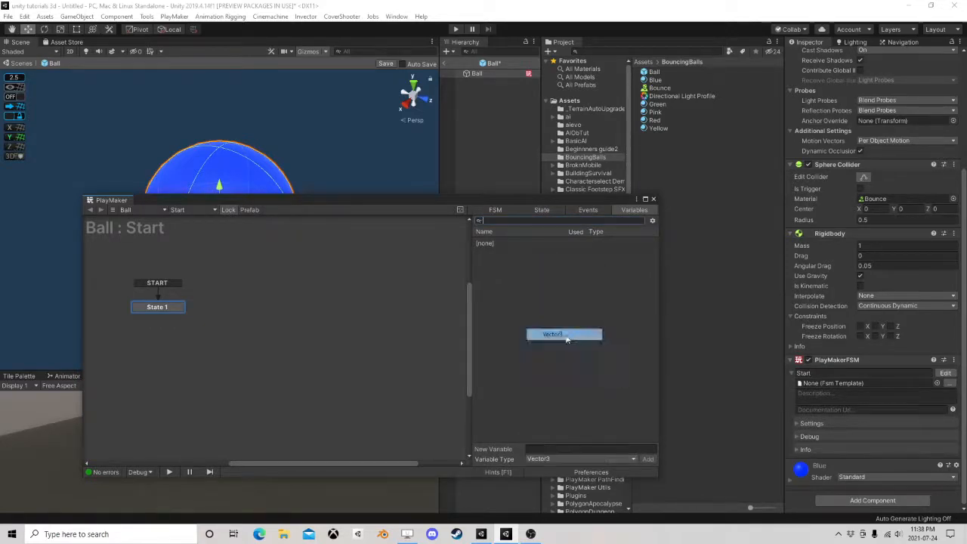
click(542, 448)
text(Sta)
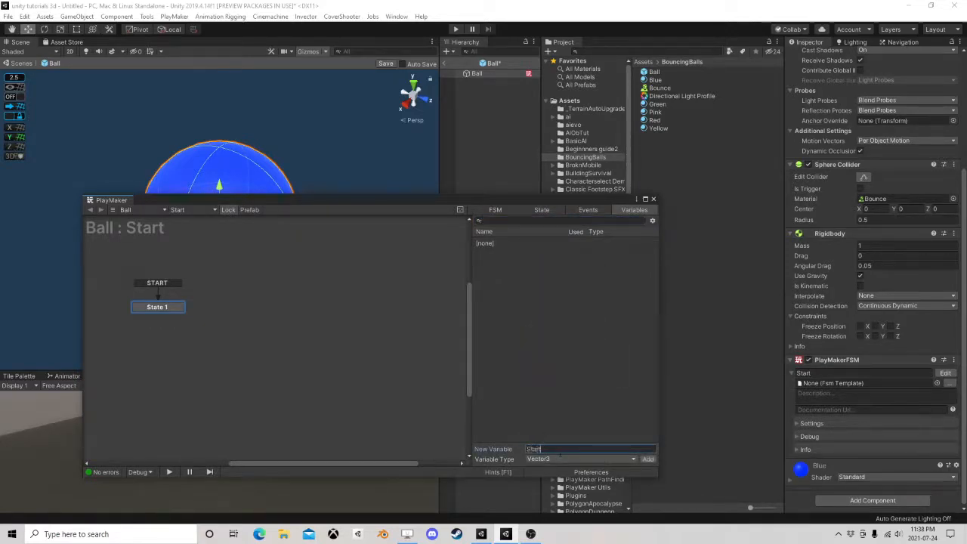
text(rt)
click(647, 459)
Close the PlayMaker editor, save the Ball prefab and return to the scene
click(653, 199)
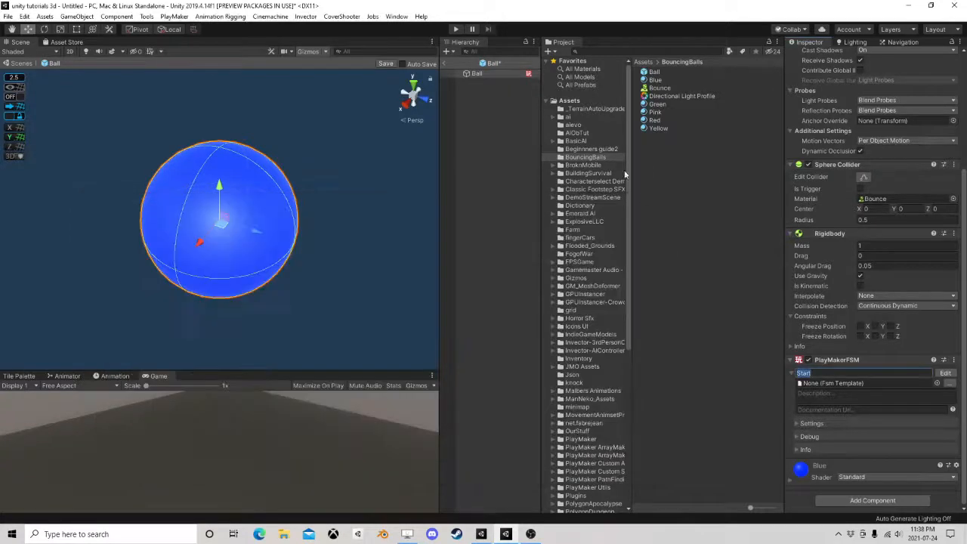
click(395, 64)
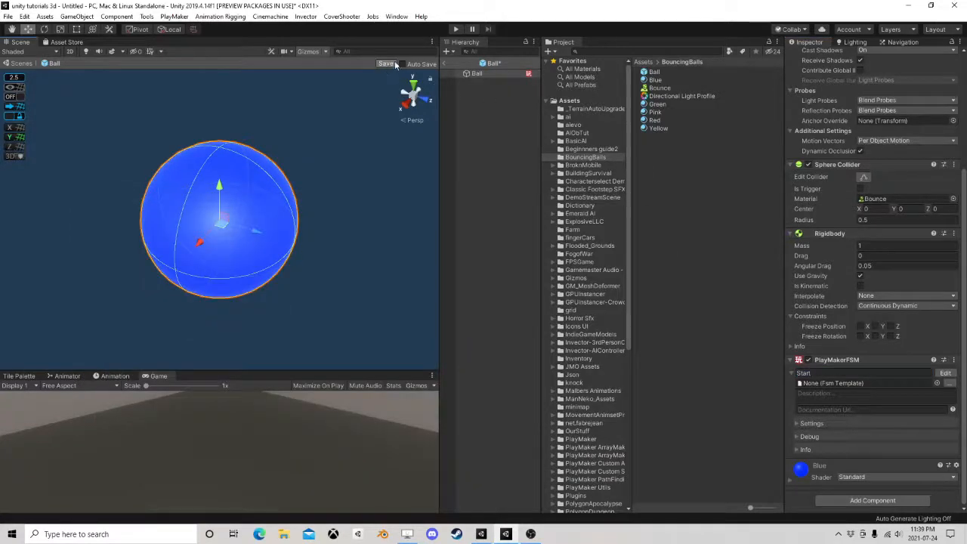
click(452, 63)
Add a Set Fsm Vector3 action at the end of State 2 in Logic's BallCreAtor FSM
click(503, 92)
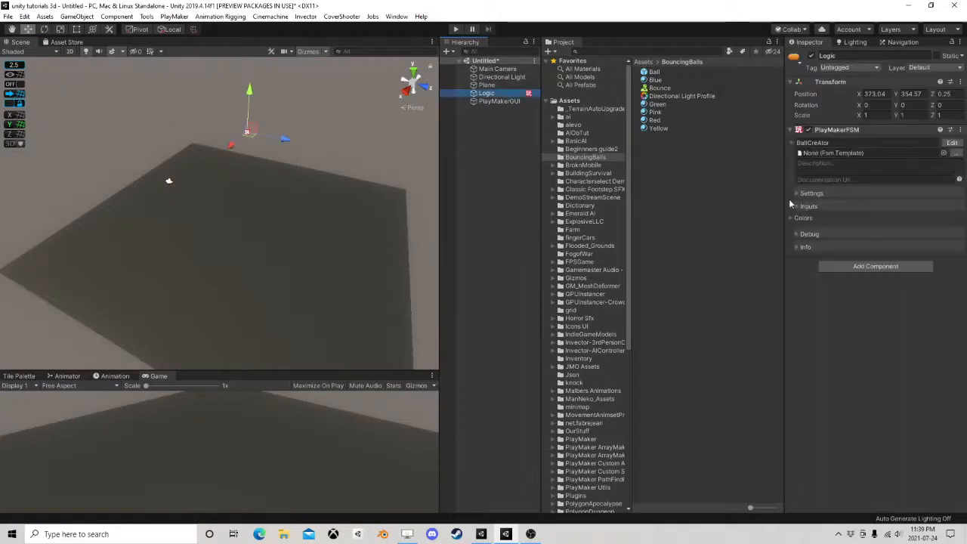
click(952, 142)
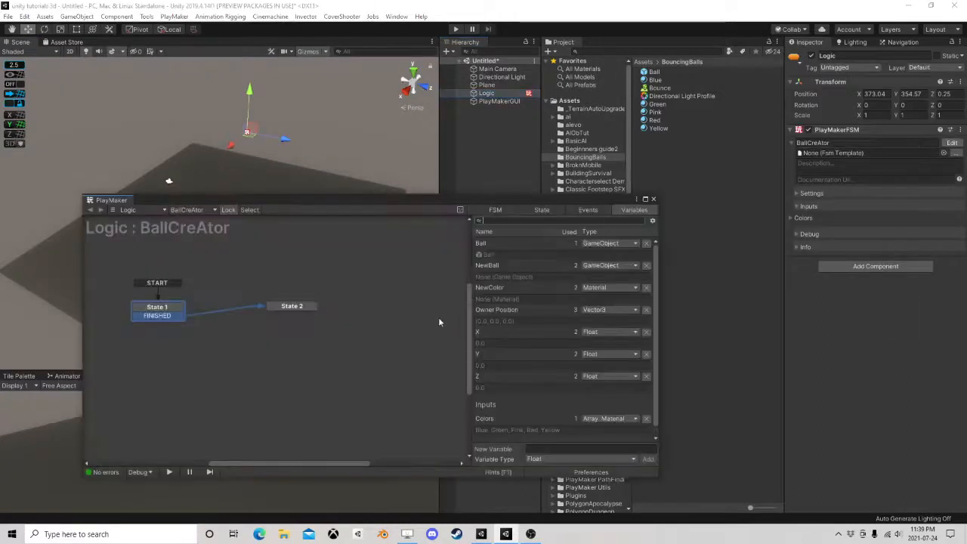
click(308, 310)
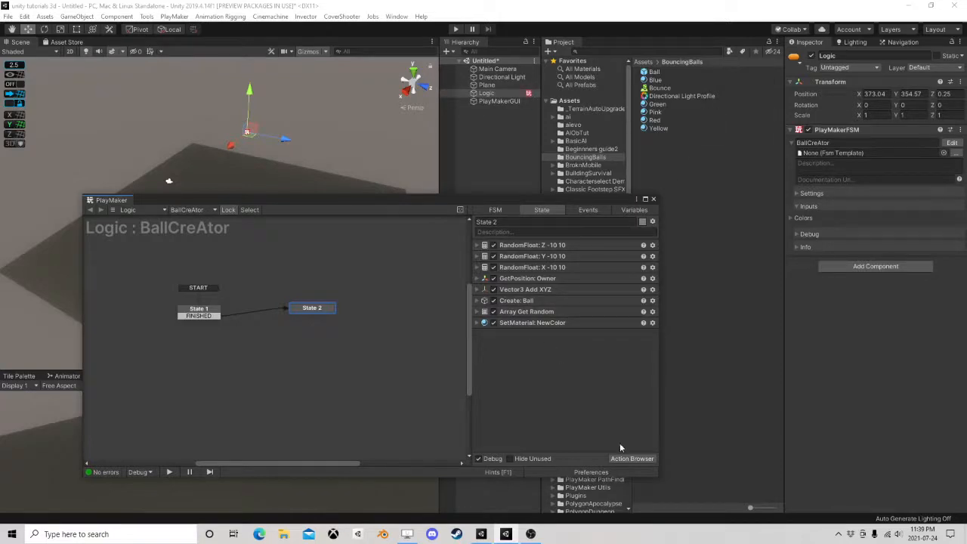
click(631, 458)
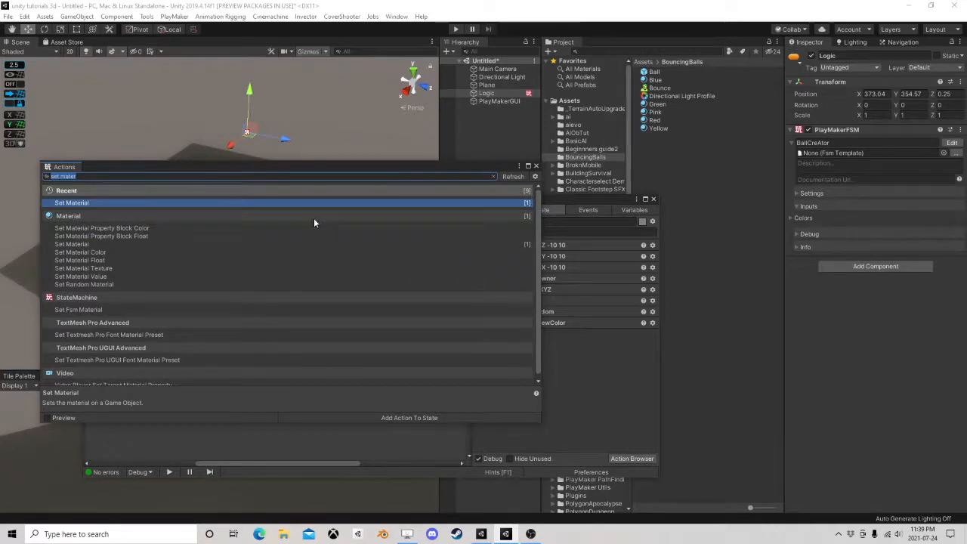
text(set fsm)
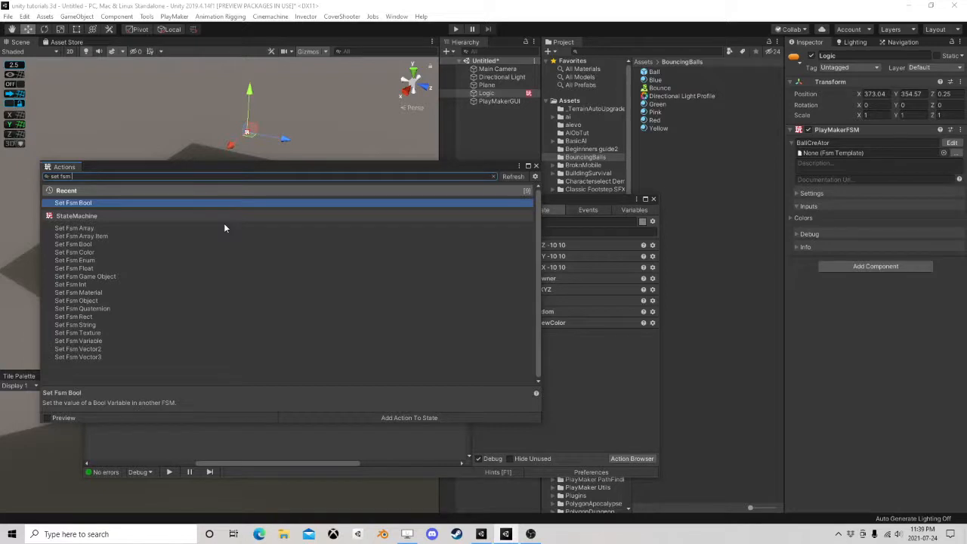
text( ve)
click(98, 210)
double_click(98, 210)
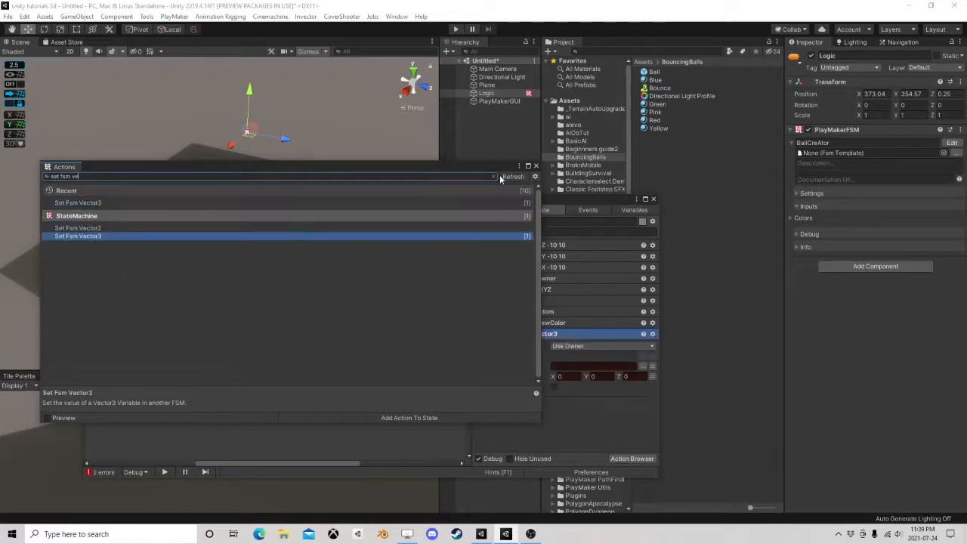
click(536, 166)
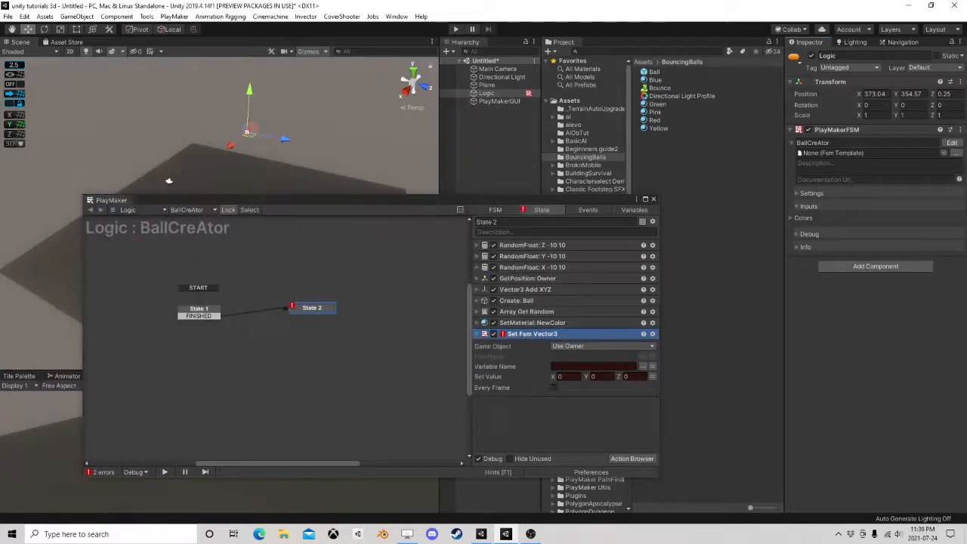
Set the Set Fsm Vector3 action's target to a specified game object using the NewBall variable
click(580, 349)
click(578, 368)
click(651, 358)
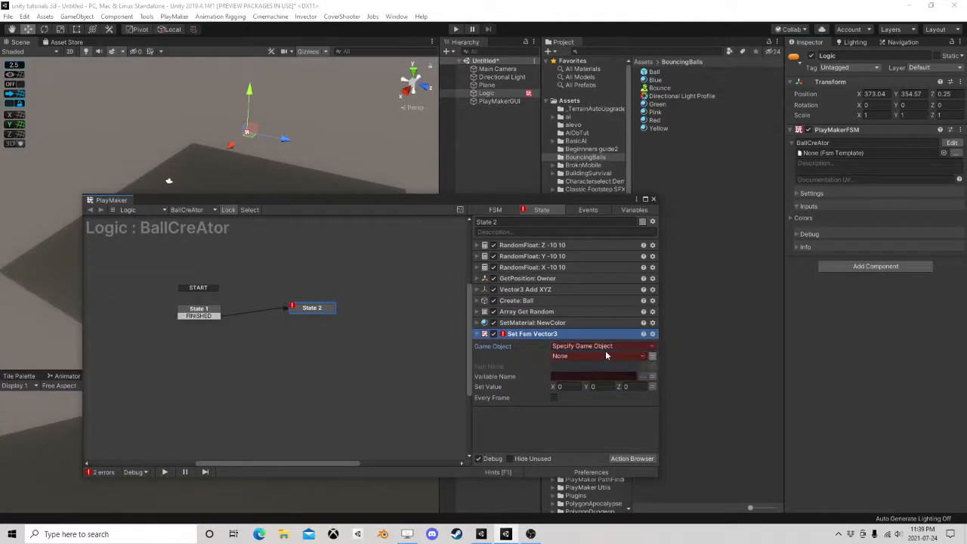
click(605, 356)
click(578, 378)
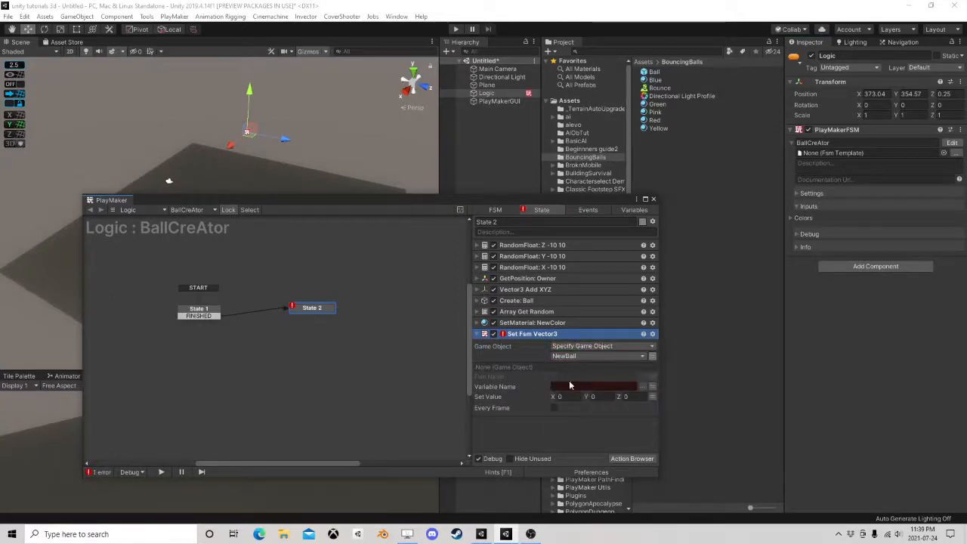
Set both the FSM name and the variable name of Set Fsm Vector3 to Start
click(617, 376)
text(Start)
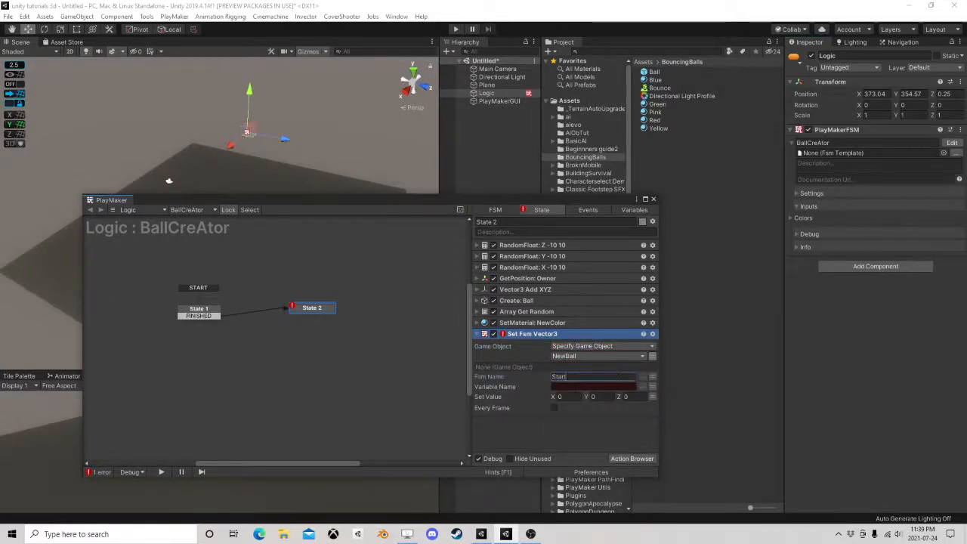
click(576, 388)
text(St)
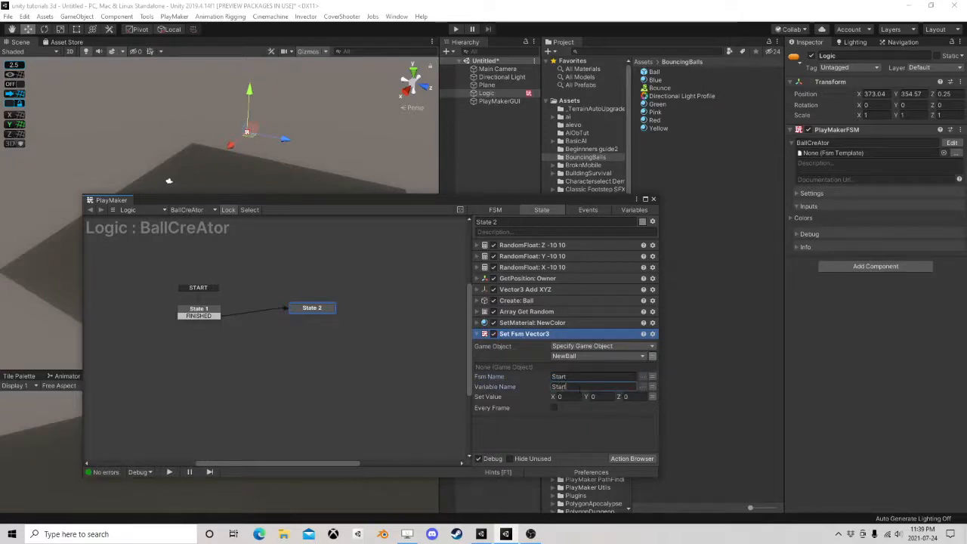
text(art)
Set the value of Set Fsm Vector3 to the Owner Position variable and collapse the action
click(652, 396)
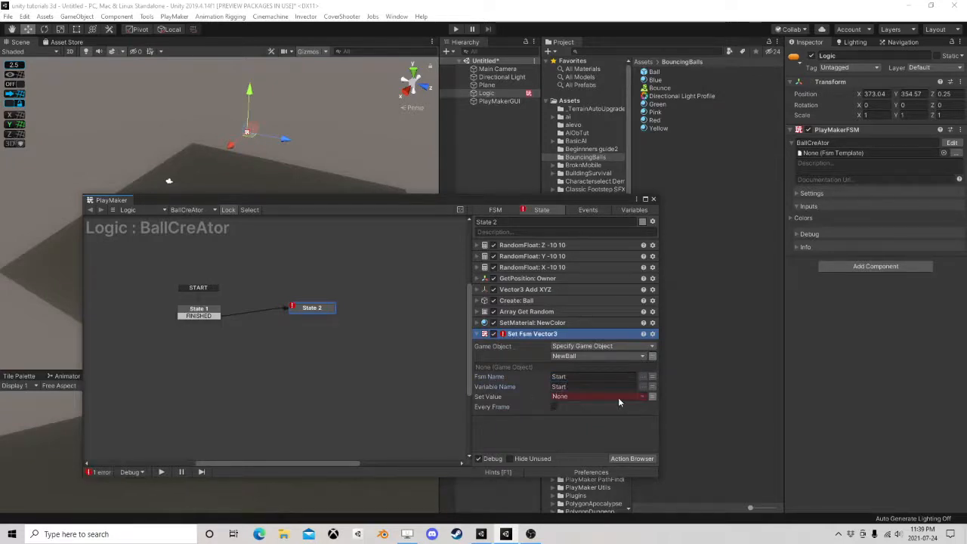
click(618, 398)
click(582, 417)
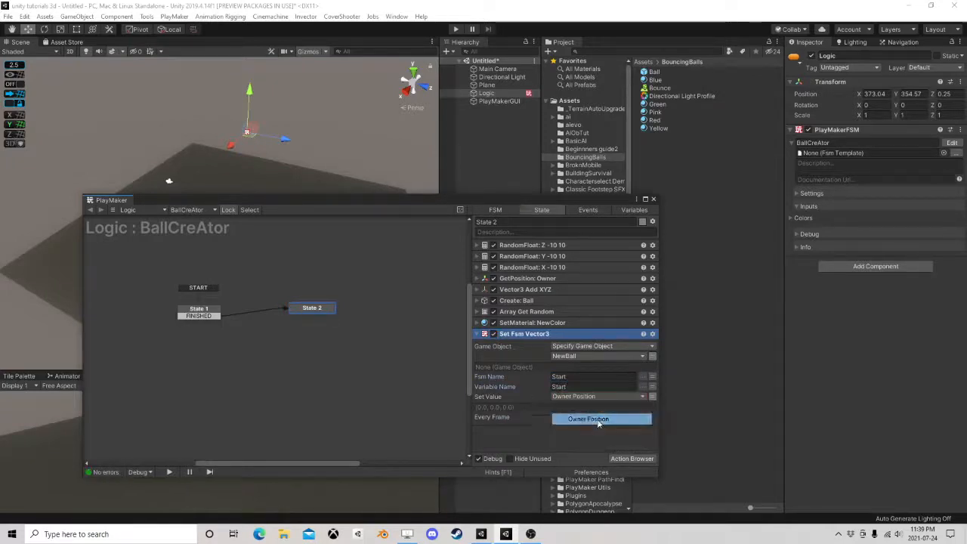
click(477, 334)
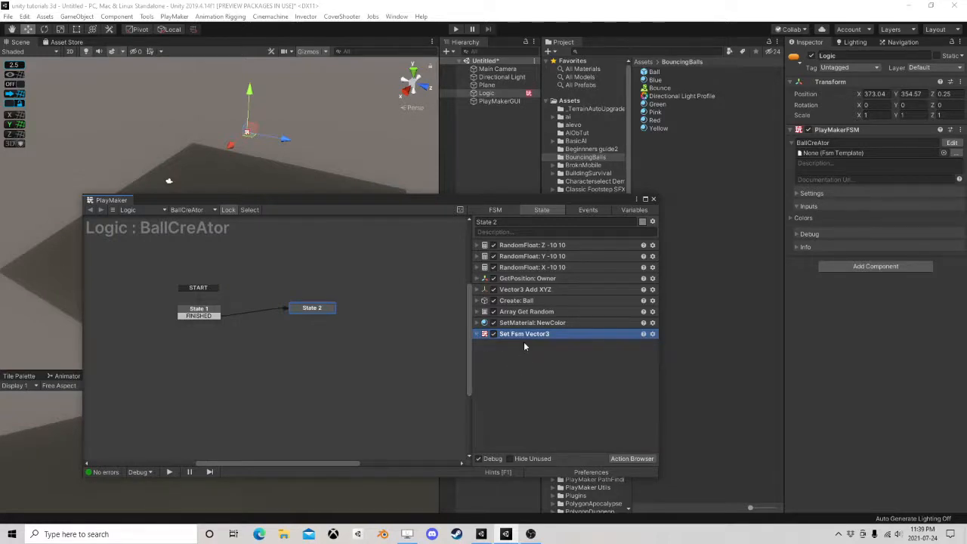
Create an array variable named AllTheCreatedBalls in the BallCreAtor FSM and set its array type to GameObject
click(622, 213)
scroll(531, 370, down, 1)
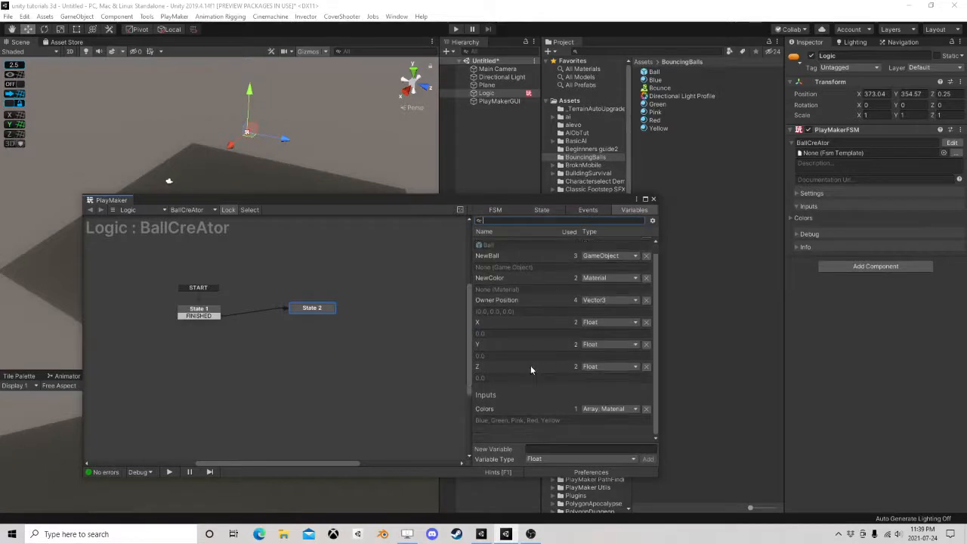
click(537, 459)
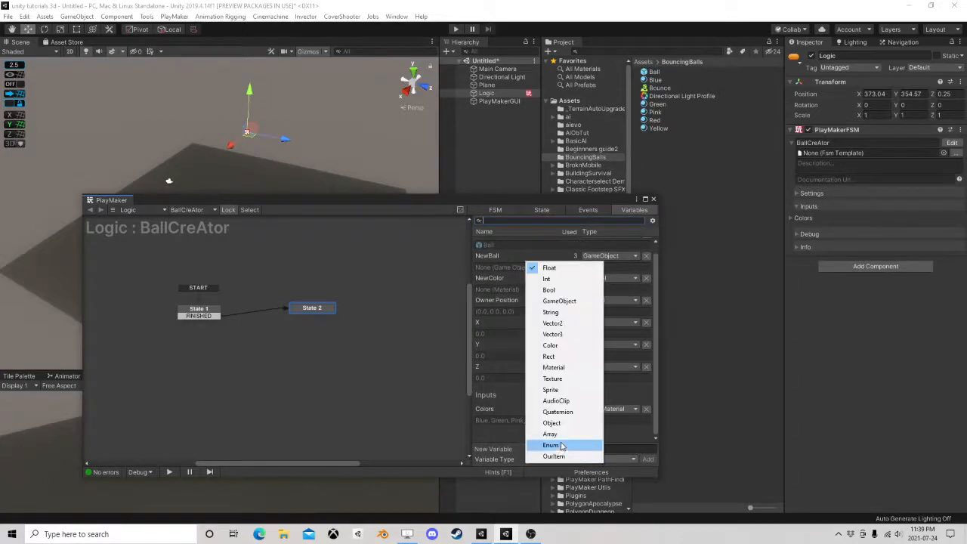
click(555, 443)
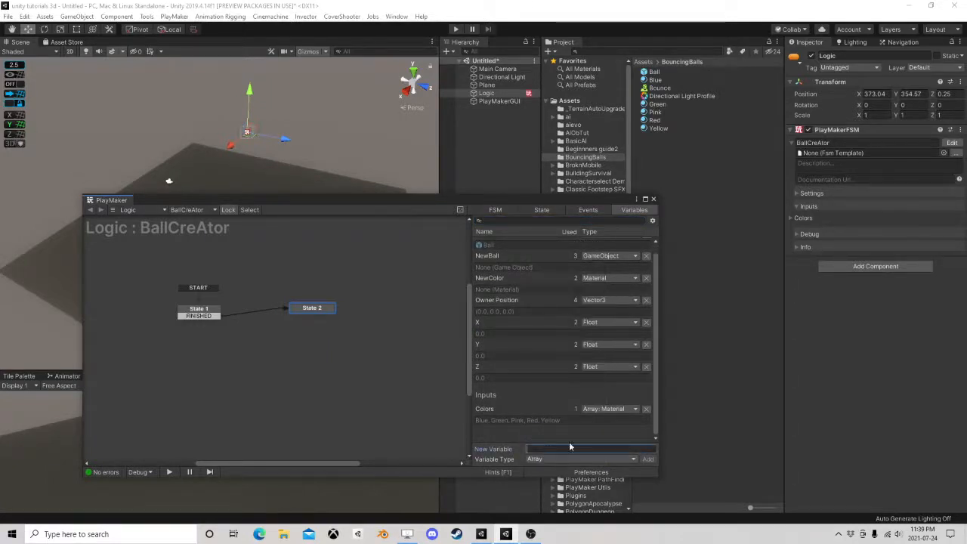
text(AllTr)
text(eCreatedBalls)
key(Return)
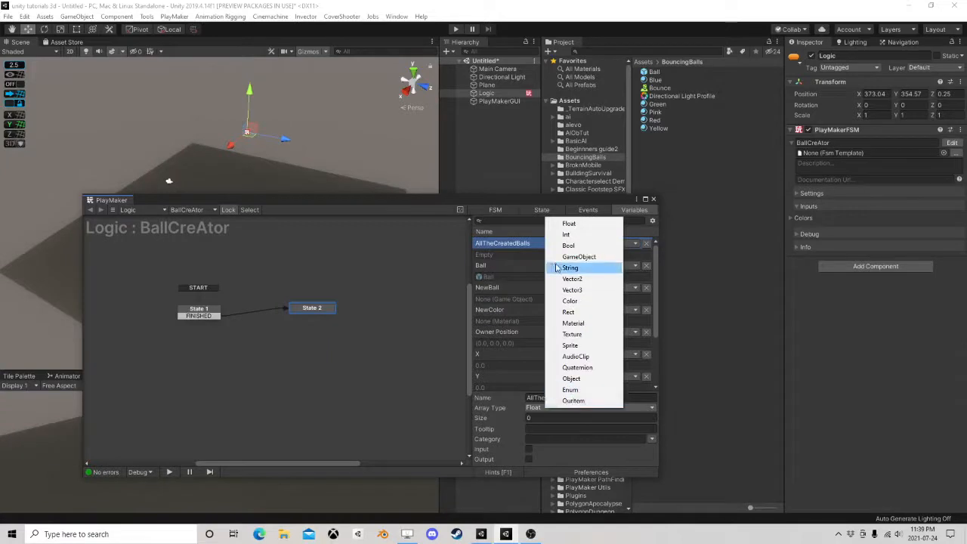
click(579, 256)
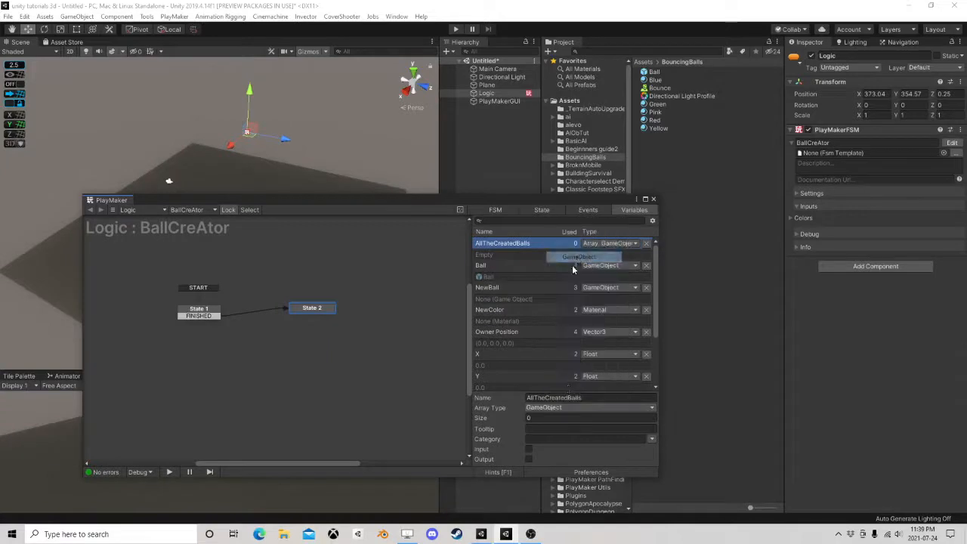
Add an Array Add action at the end of State 2
click(541, 210)
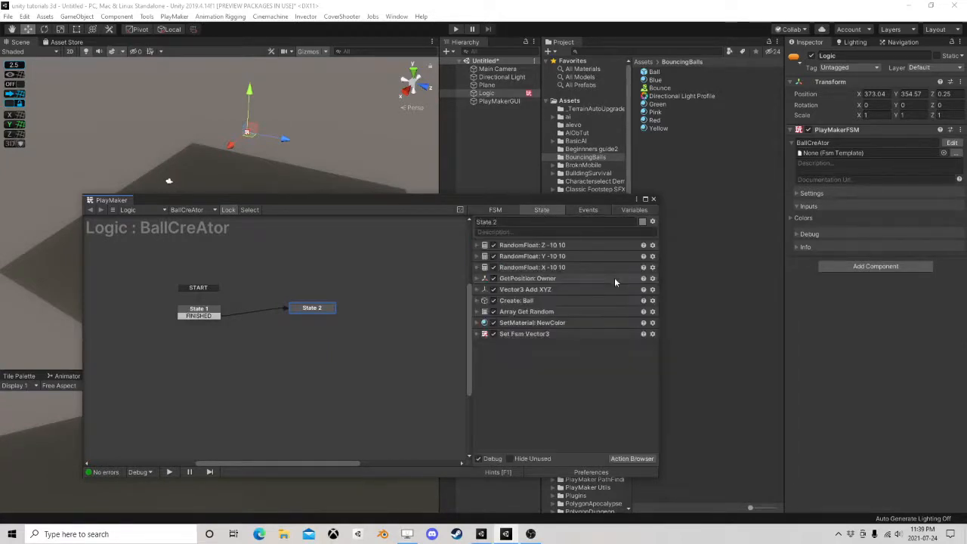
click(631, 458)
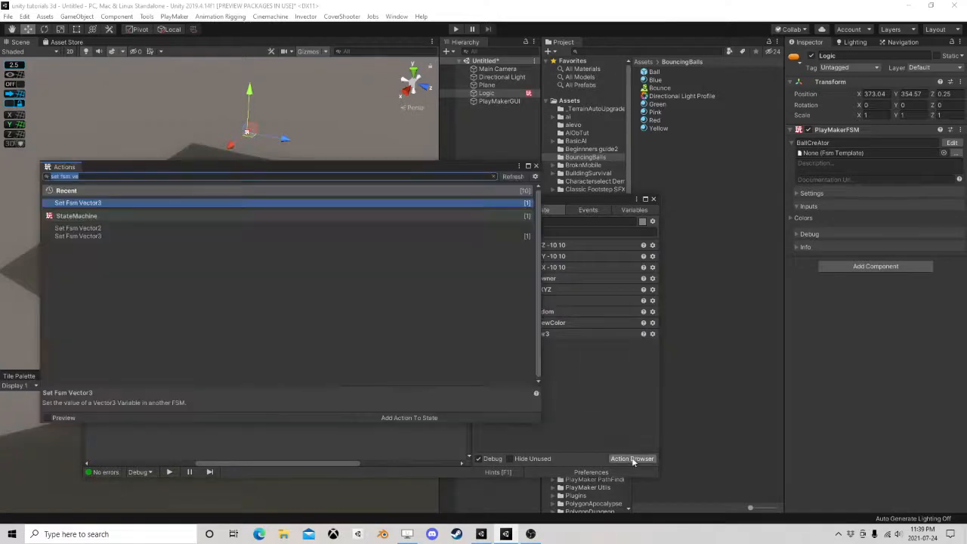
text(array add)
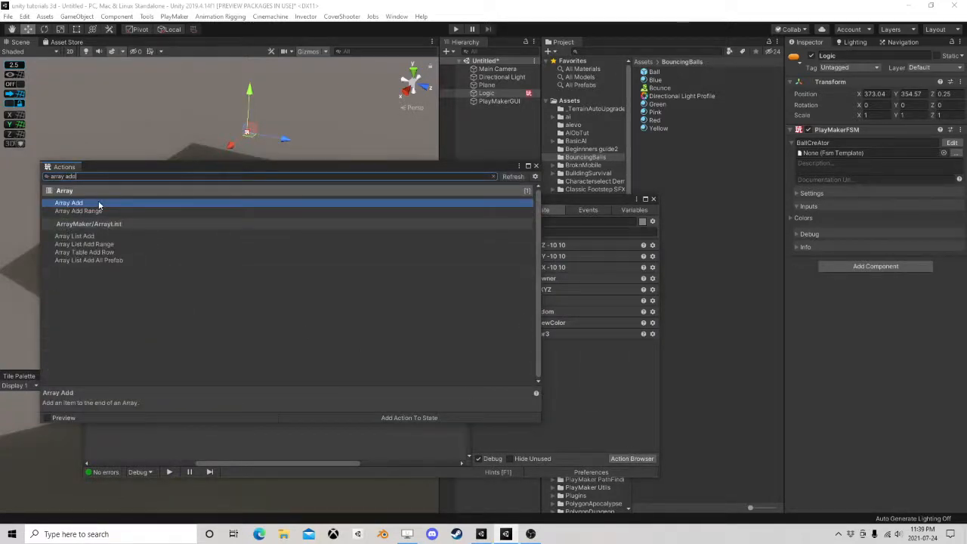
double_click(98, 203)
click(537, 167)
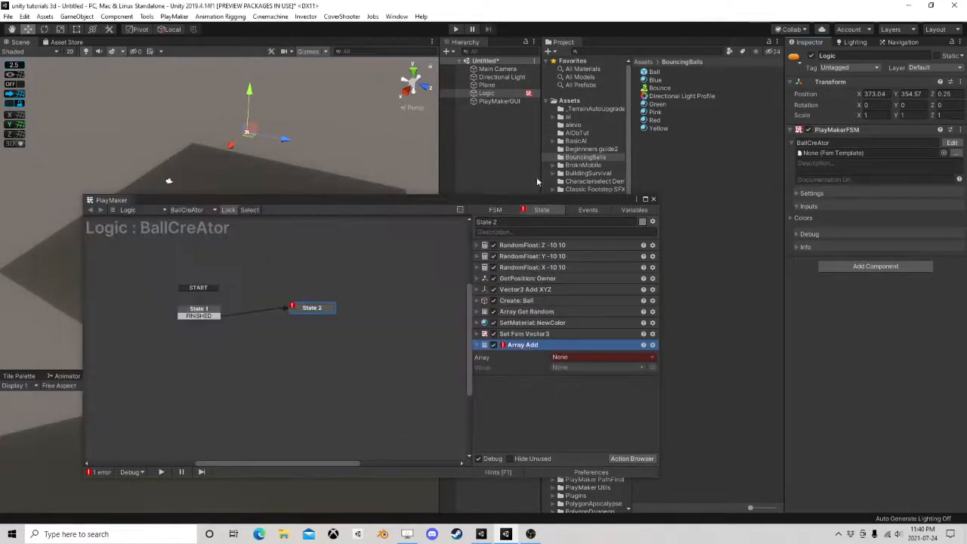
Set Array Add to append the NewBall variable to the AllTheCreatedBalls array, collapse the action and close the PlayMaker editor
click(581, 358)
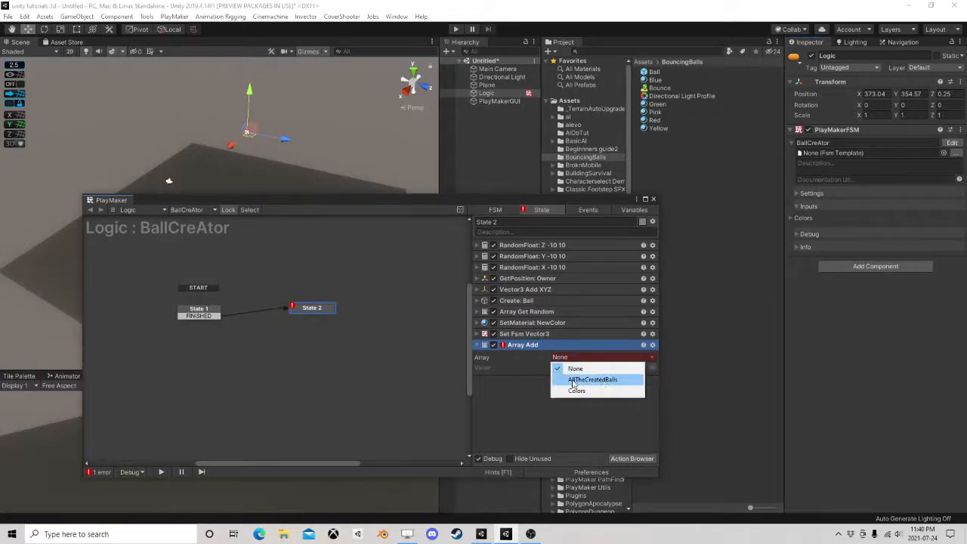
click(596, 379)
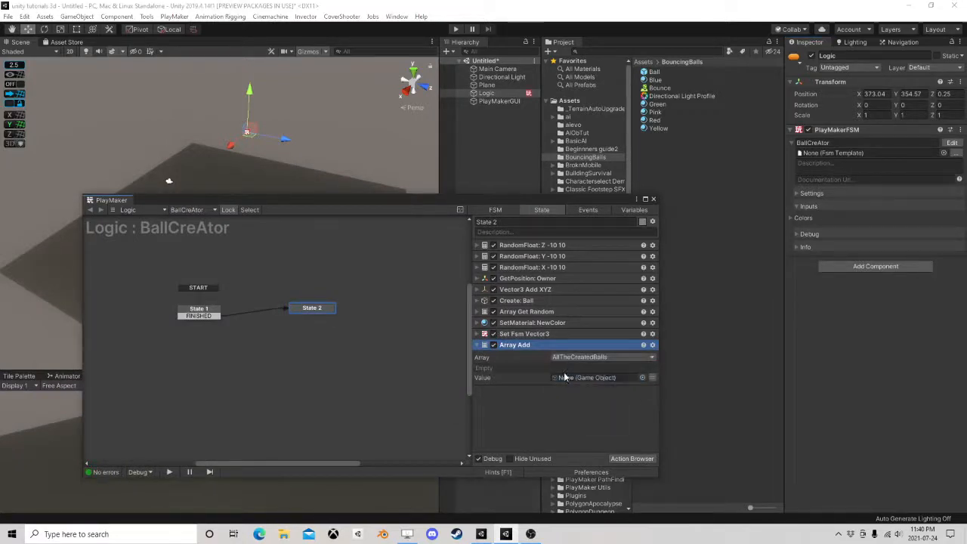
click(653, 377)
click(630, 399)
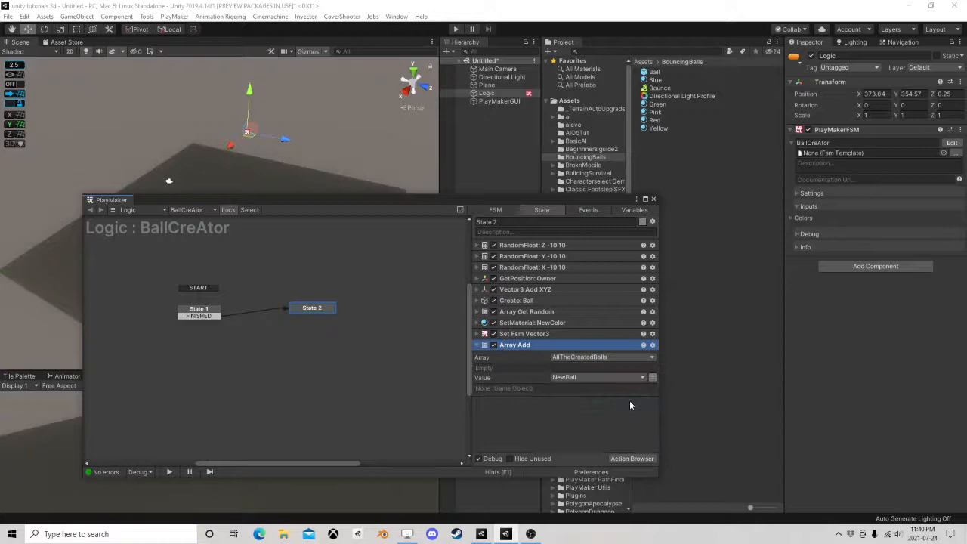
click(478, 346)
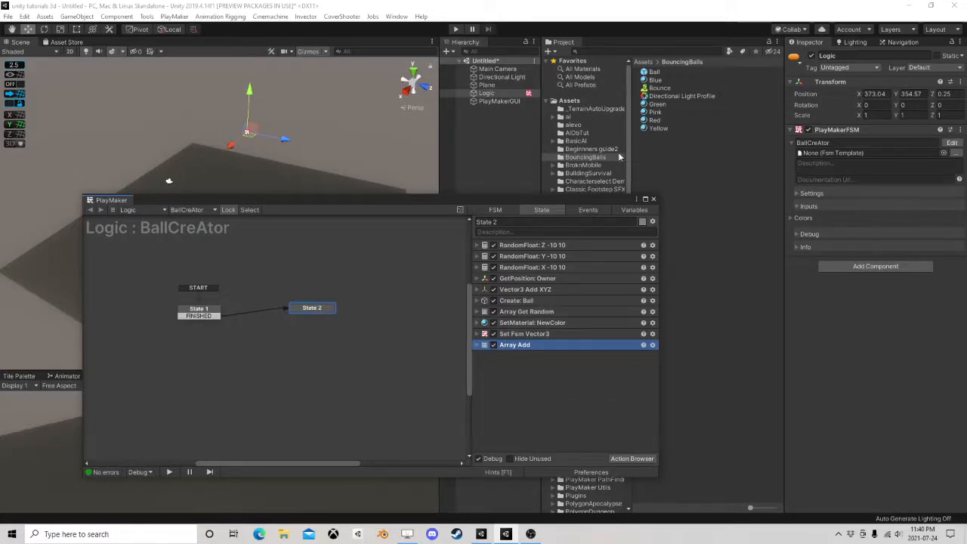
click(654, 198)
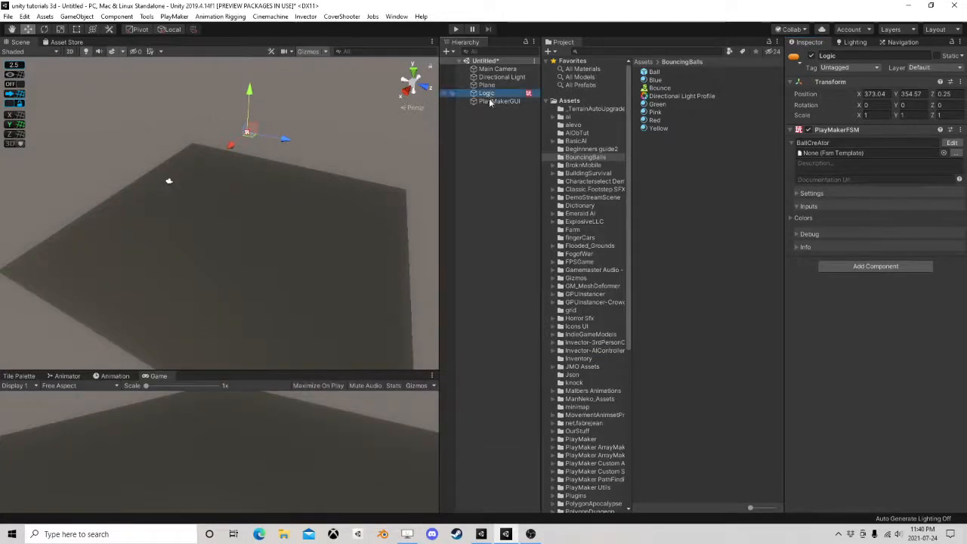
Add a standard UI Button to the scene
right_click(470, 129)
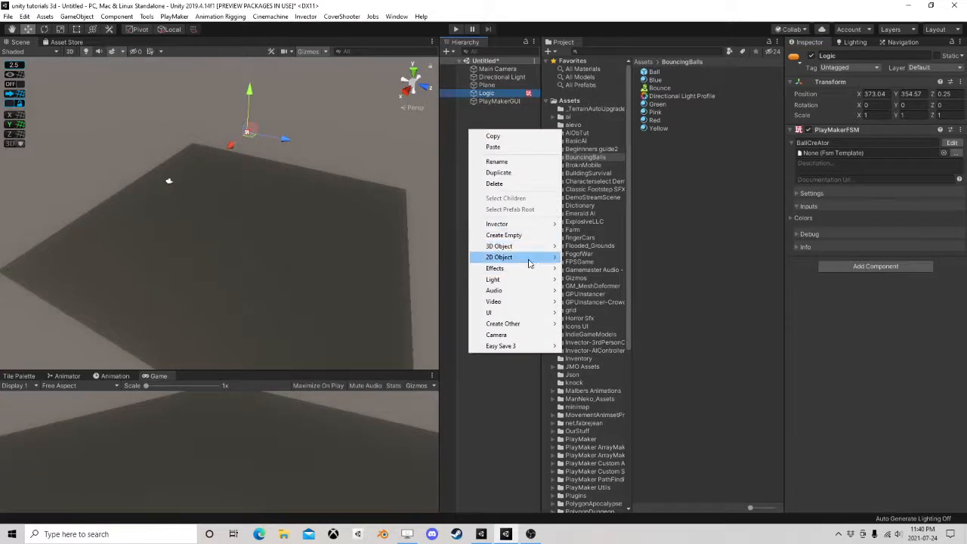
mouse_move(523, 248)
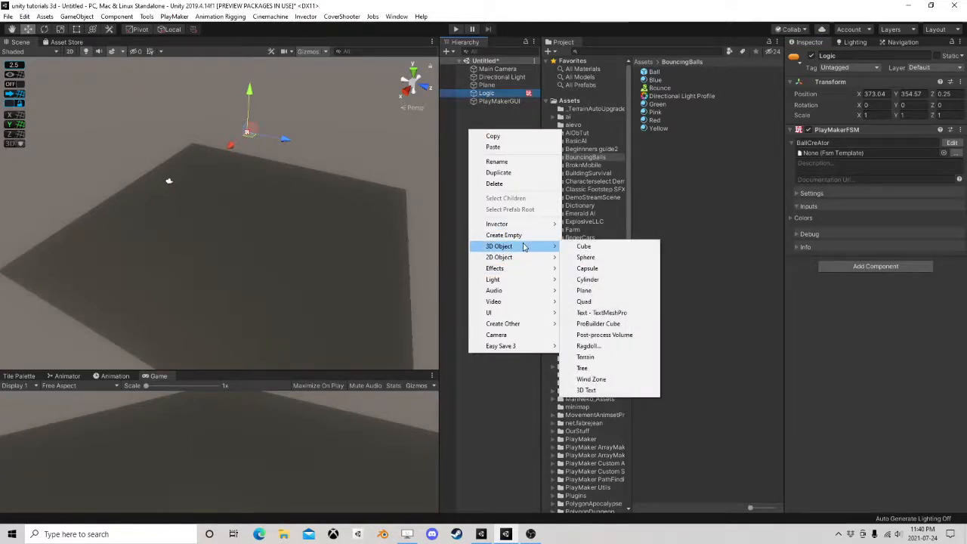
mouse_move(508, 313)
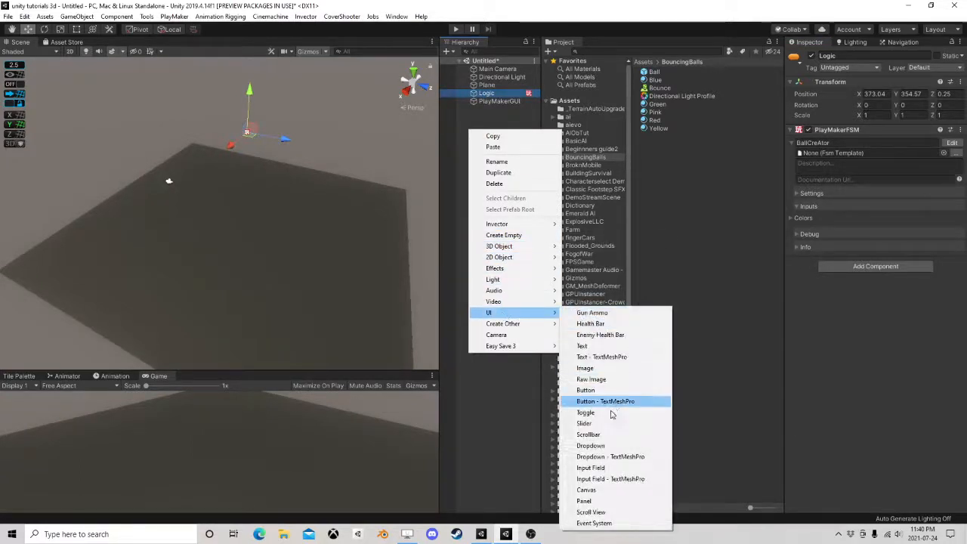
click(588, 389)
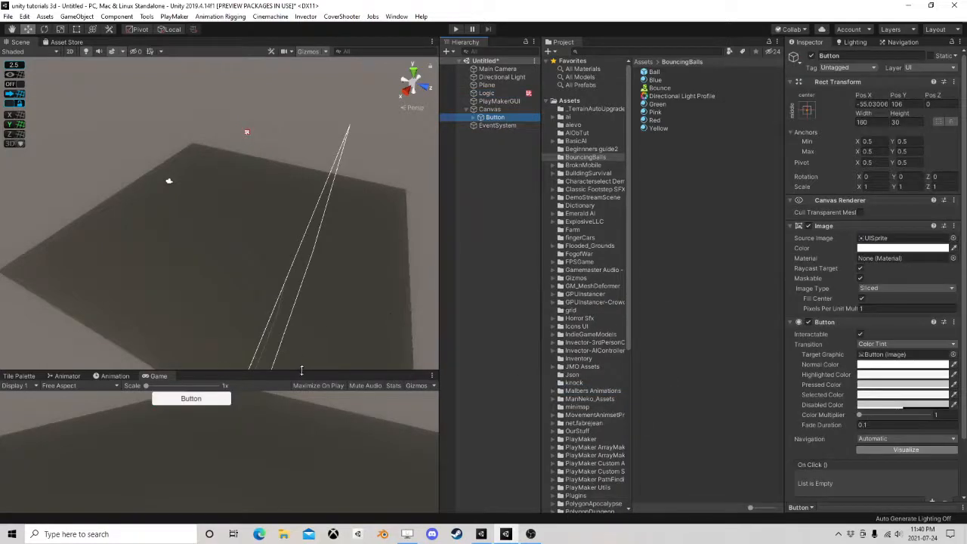
Set the Canvas Scaler's UI Scale Mode on the Canvas to Scale With Screen Size
click(489, 108)
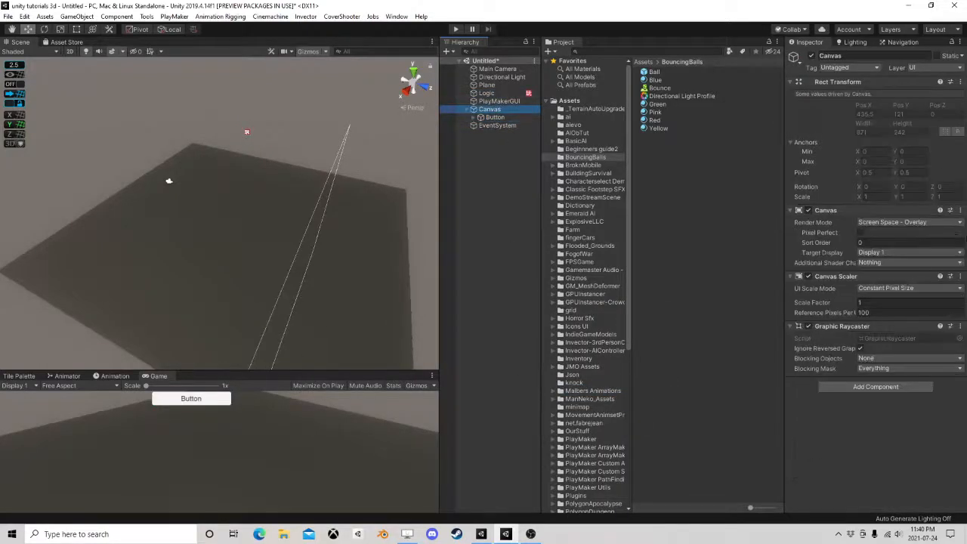
click(893, 290)
click(898, 308)
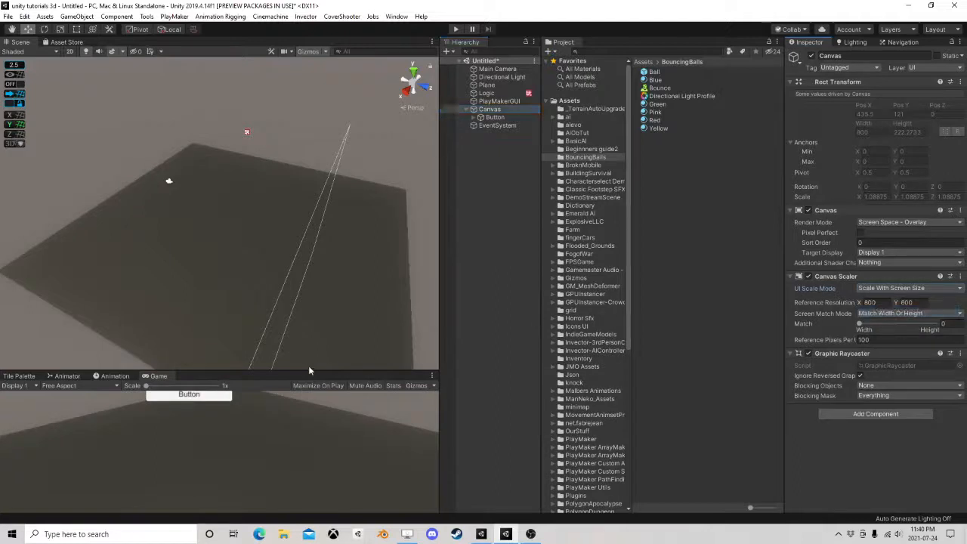
Switch the Scene view to 2D and move the Button to the canvas's upper-left corner, at about X -322, Y 135
drag(308, 370, 309, 160)
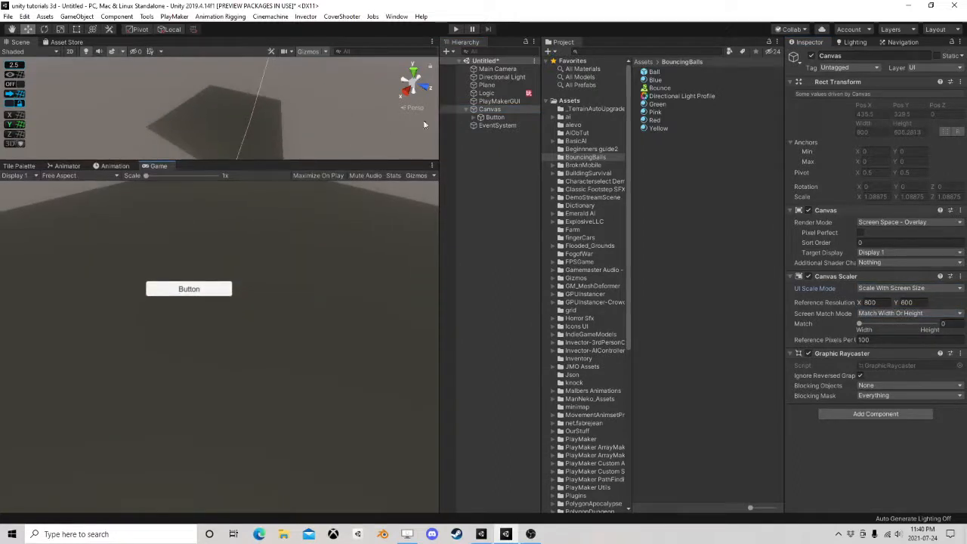
click(495, 118)
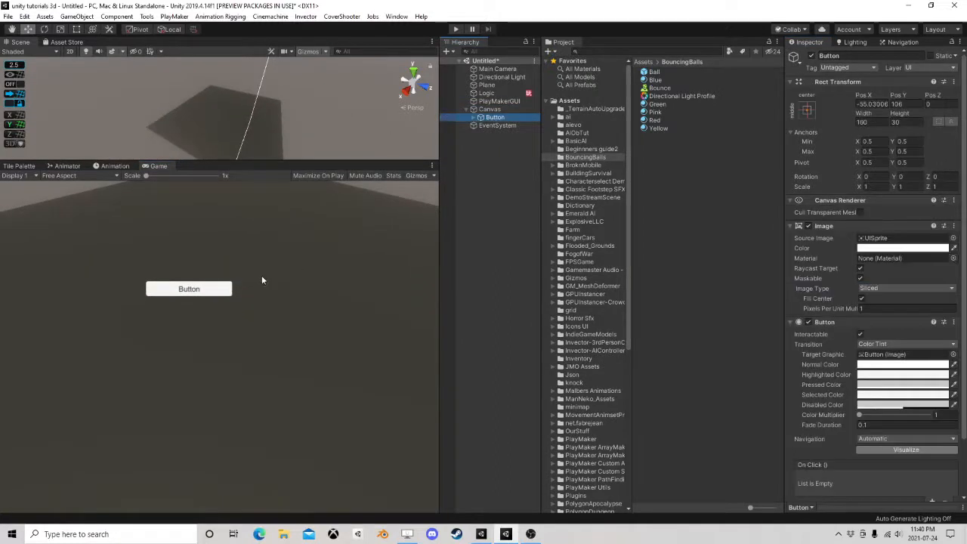
click(70, 52)
double_click(508, 118)
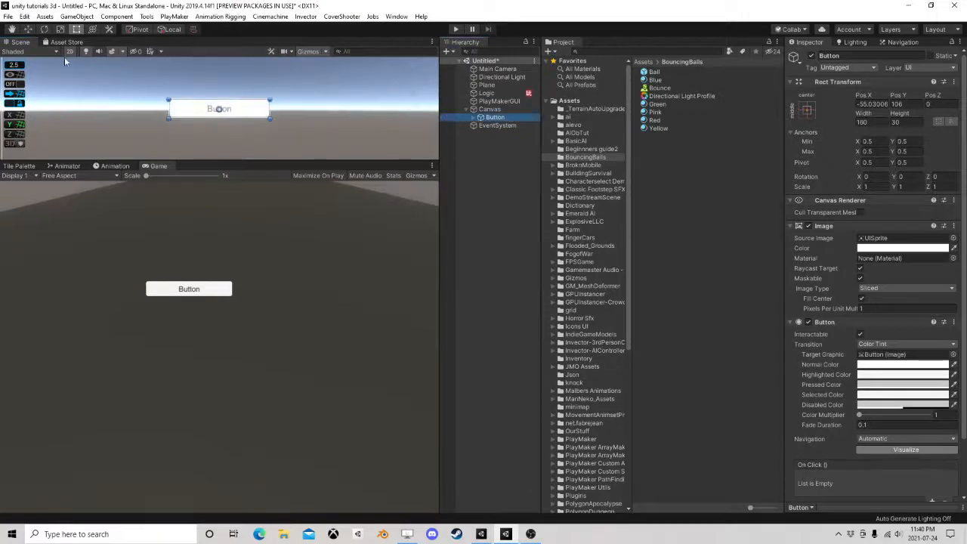
click(27, 28)
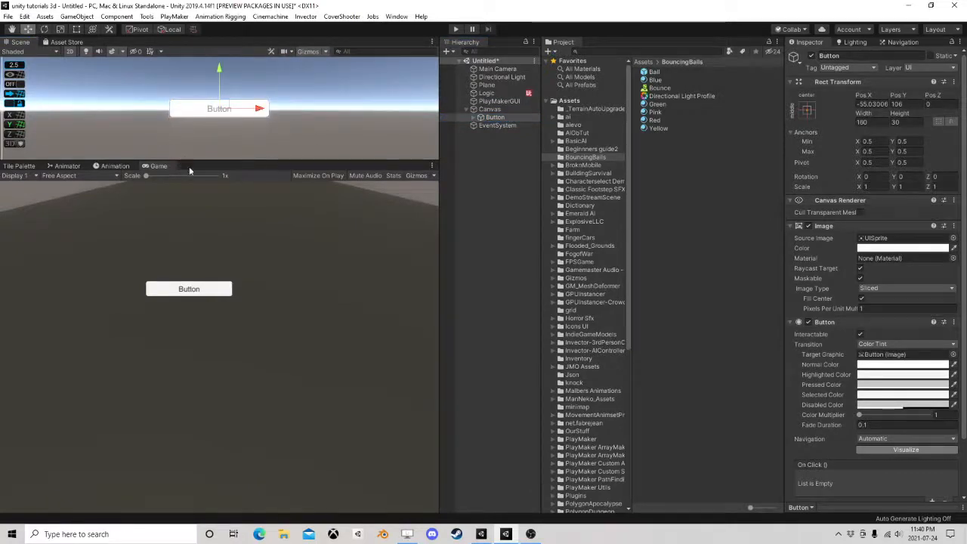
drag(176, 160, 178, 325)
scroll(235, 242, down, 4)
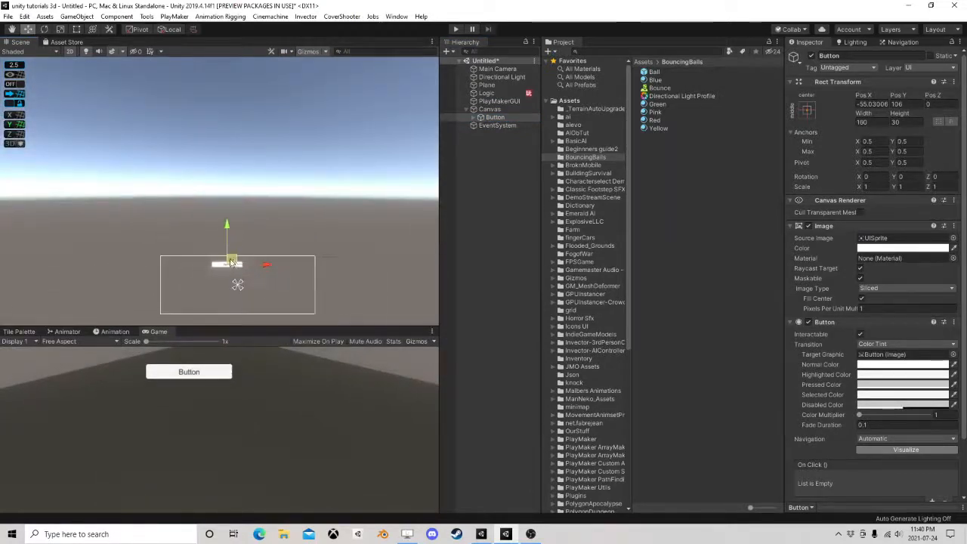
drag(238, 265, 185, 256)
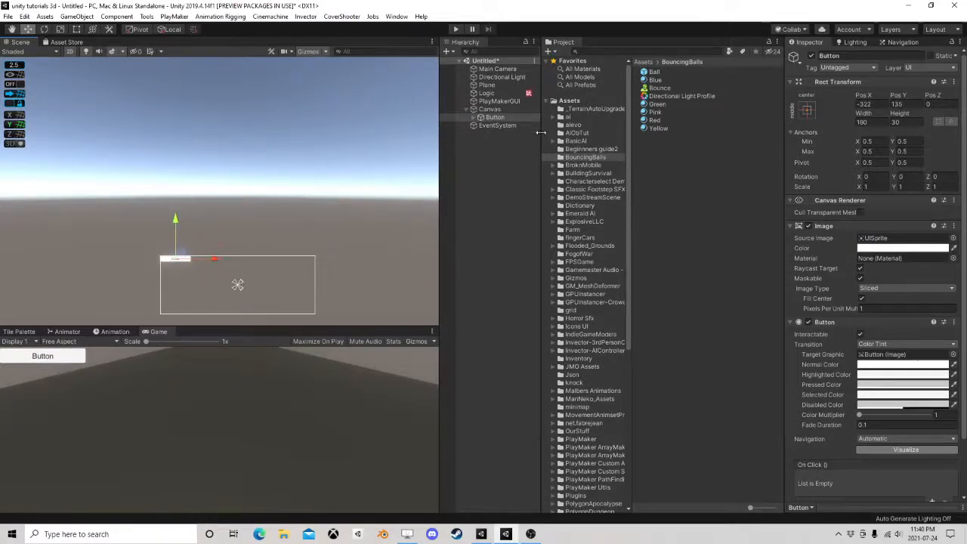
Change the Button's label text to Reset and collapse the Canvas hierarchy
click(473, 117)
click(498, 125)
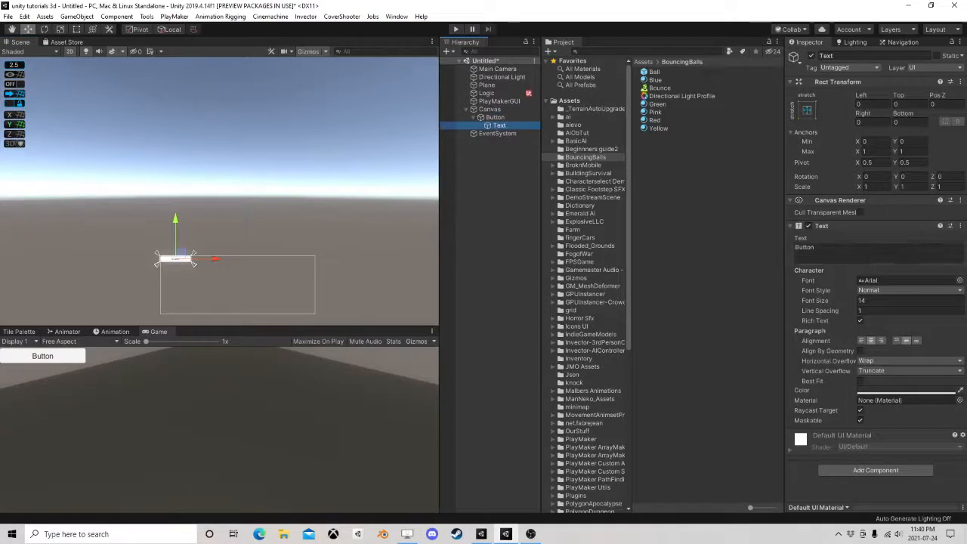
drag(817, 247, 694, 243)
text(Reset)
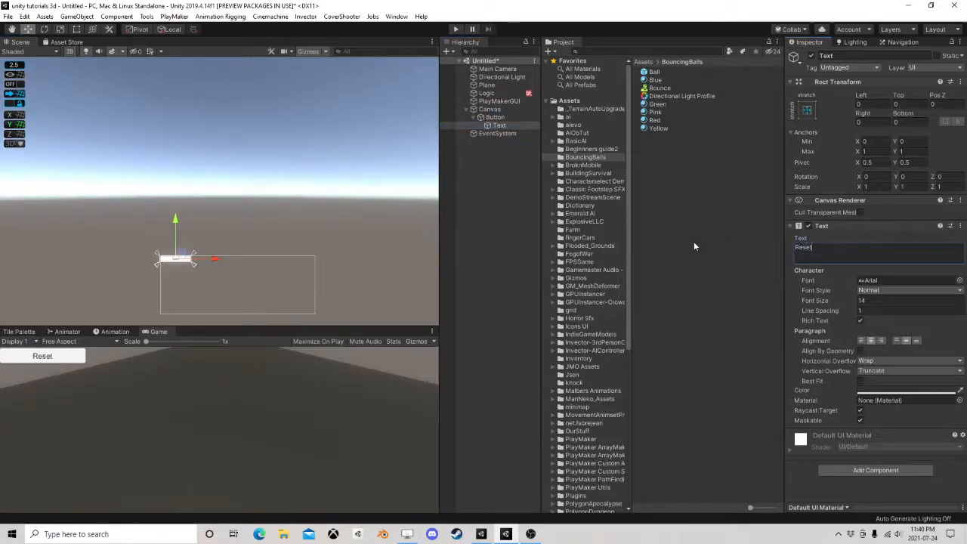
click(473, 118)
click(489, 117)
click(484, 110)
click(467, 109)
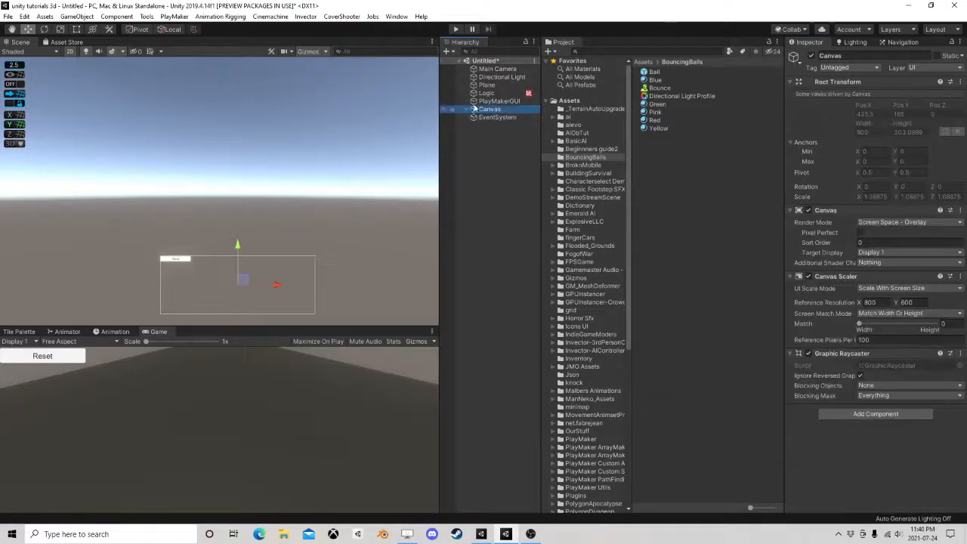
Reopen Logic's BallCreAtor FSM and add State 3 below State 1, connected from State 2 by a FINISHED transition
click(486, 93)
click(952, 142)
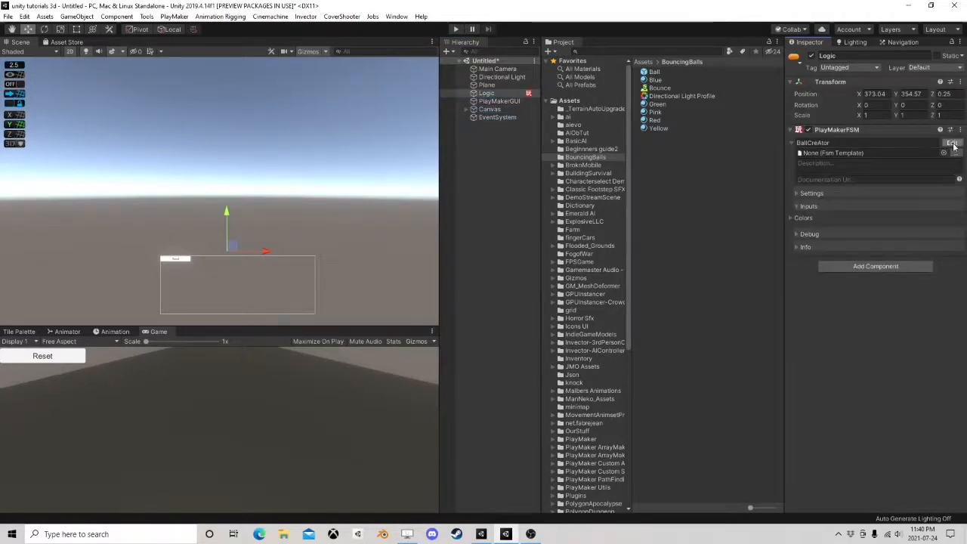
drag(274, 264, 181, 340)
right_click(287, 259)
mouse_move(317, 263)
click(408, 262)
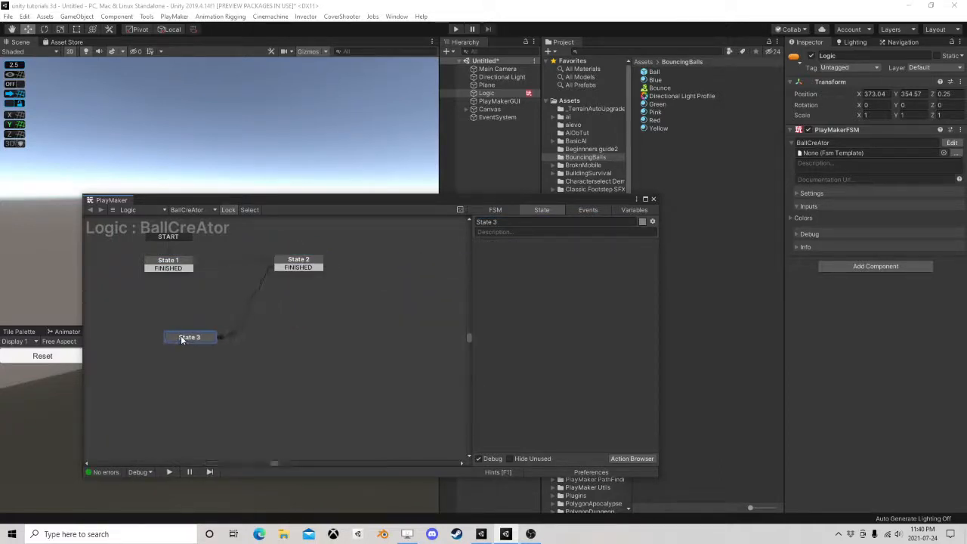
Add a UI Button On Click Event action to State 3
click(632, 458)
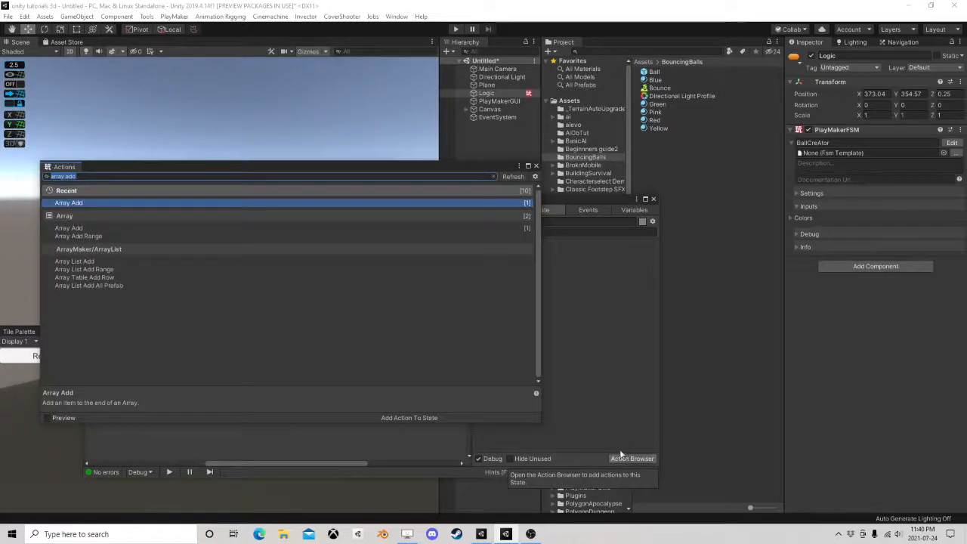
text(butto)
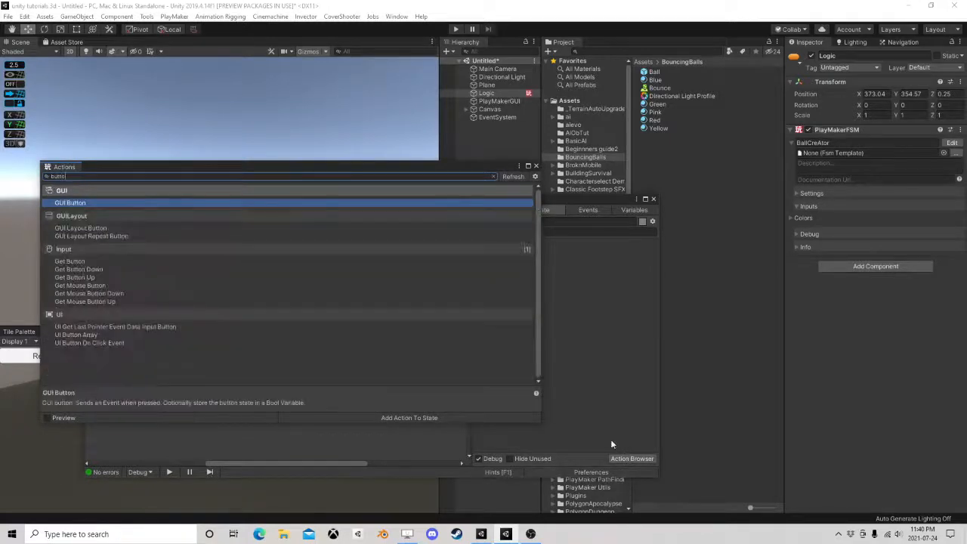
text(n)
double_click(89, 342)
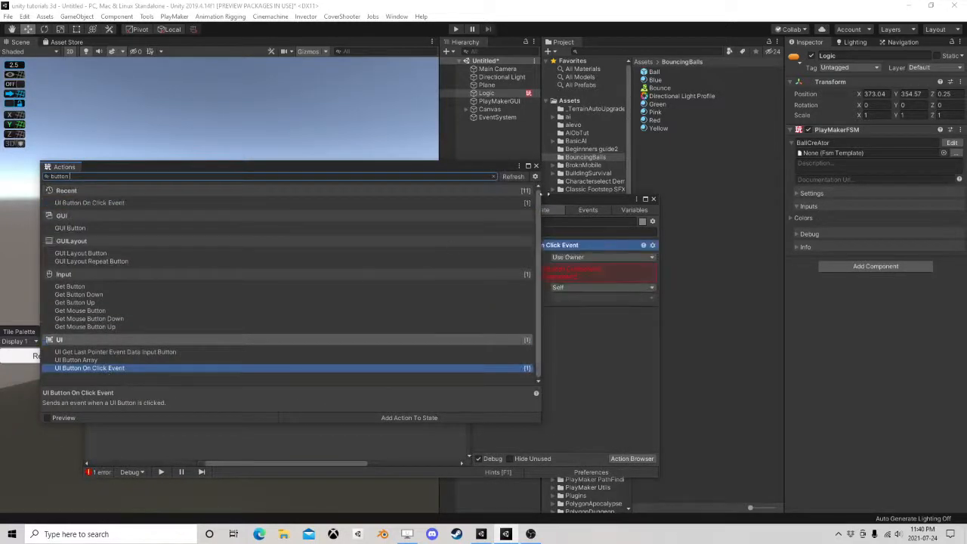
click(536, 165)
Set the UI Button On Click Event action to use the Canvas's Button as its specified game object
click(602, 257)
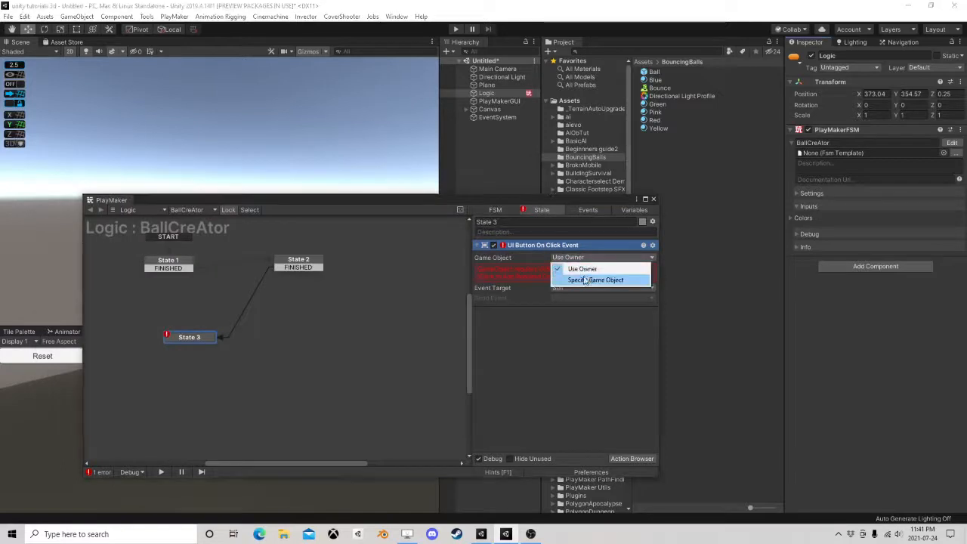
click(563, 278)
click(465, 110)
drag(492, 117, 583, 268)
Make the click action send a new Reset event and add that transition from State 3 to a new State 4 below it
click(561, 289)
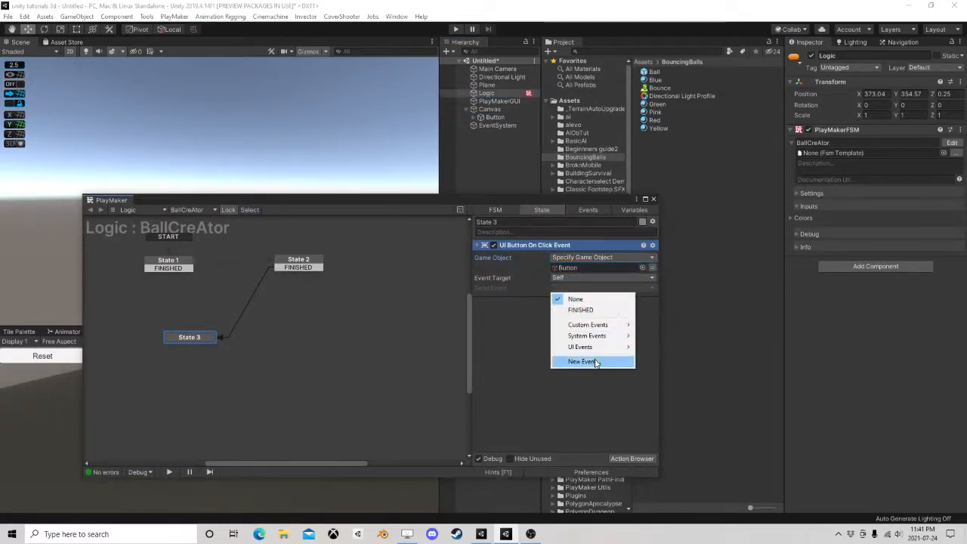
click(600, 361)
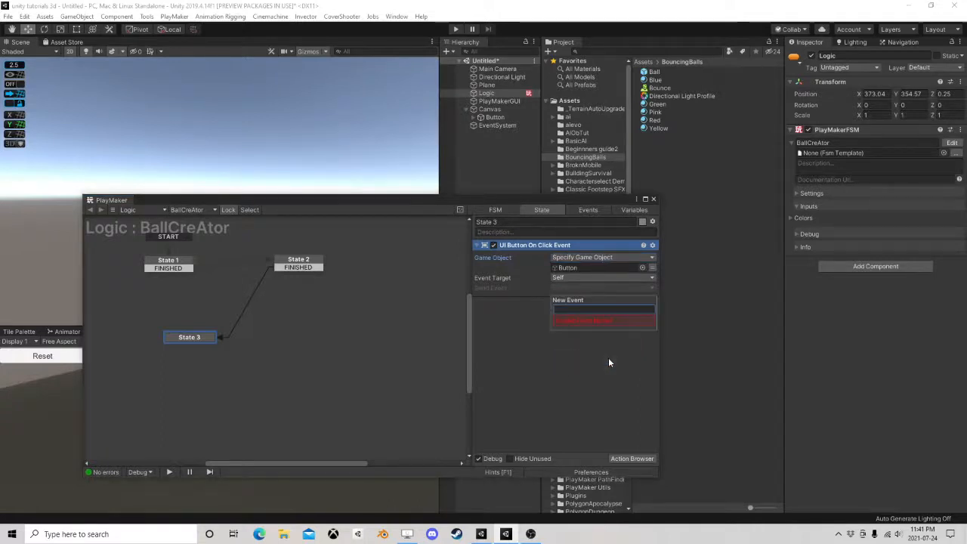
text(Reset)
key(Return)
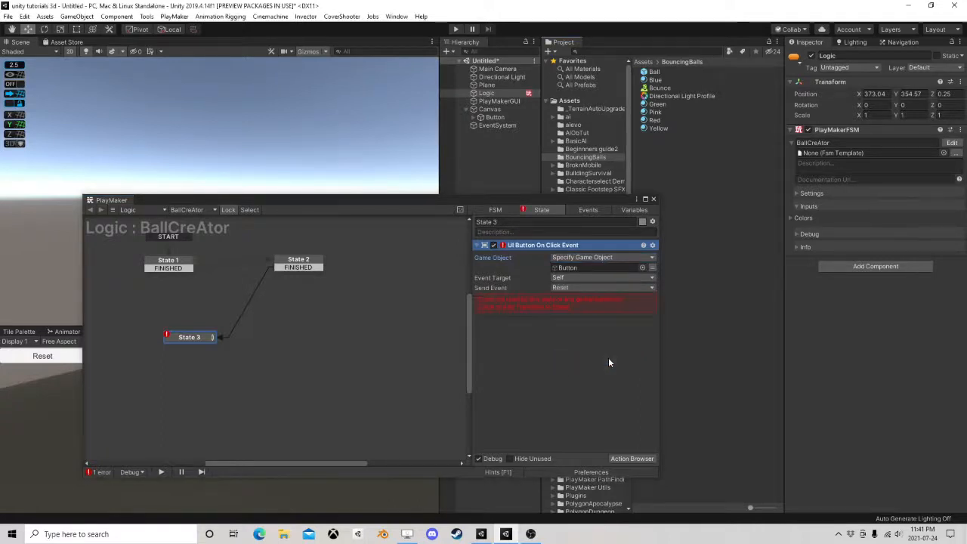
click(555, 302)
drag(209, 346, 199, 381)
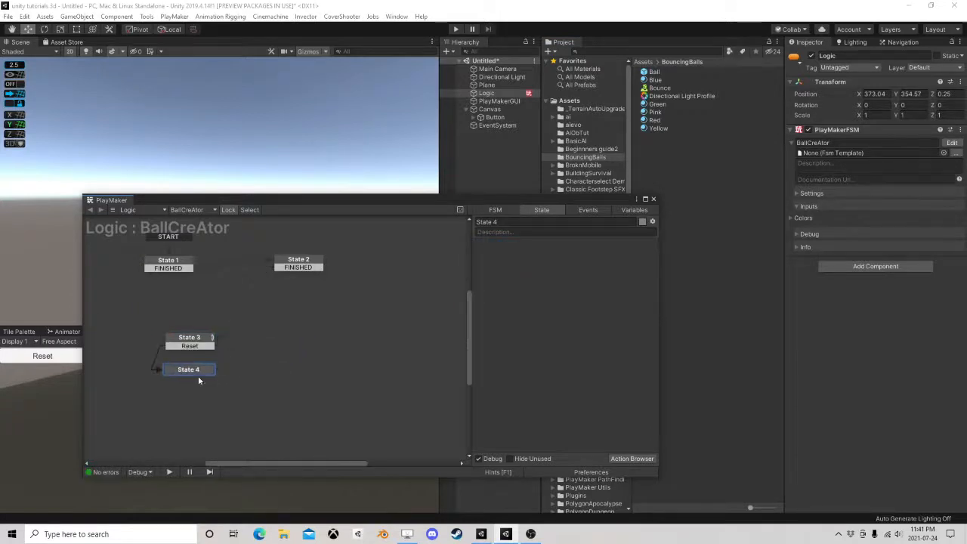
Add an Array Get Next action to State 4 and set its array to AllTheCreatedBalls
click(637, 459)
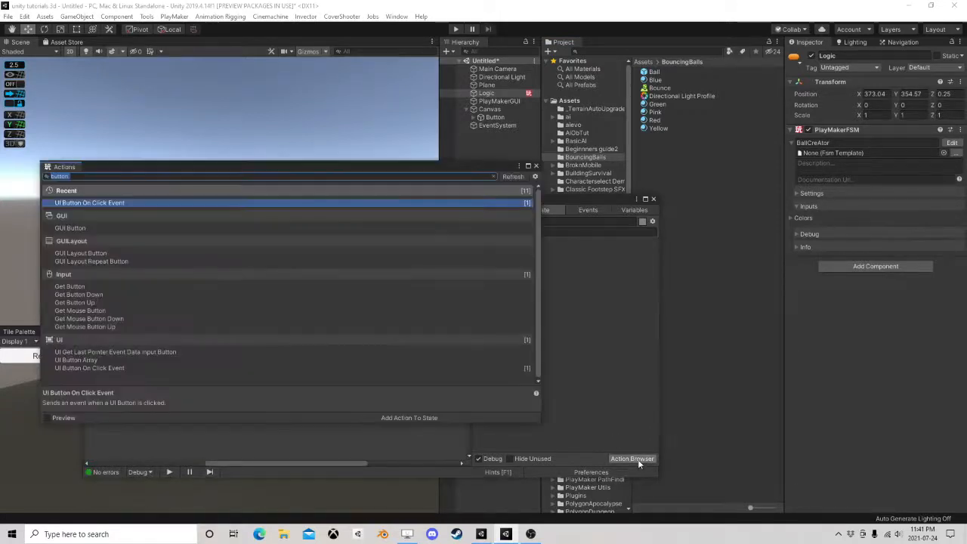
text(array)
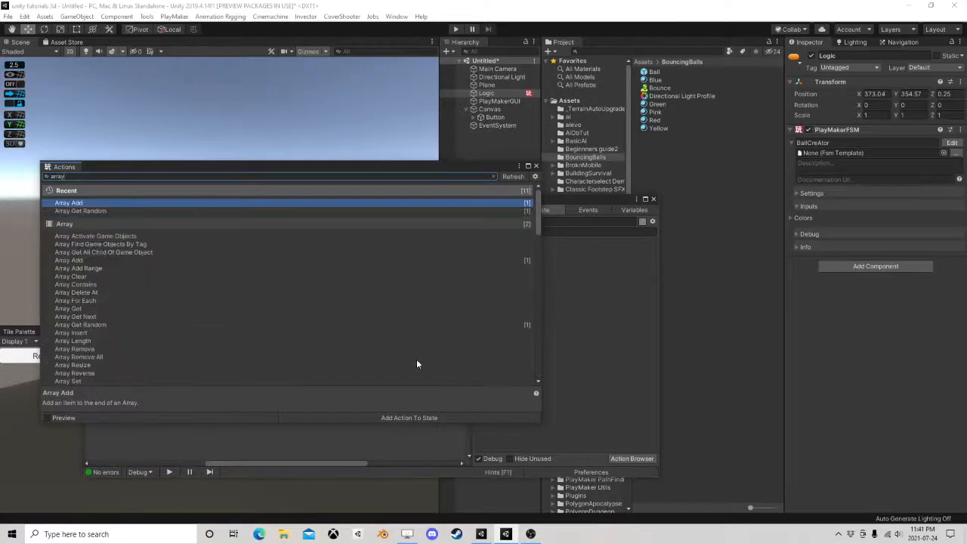
click(79, 317)
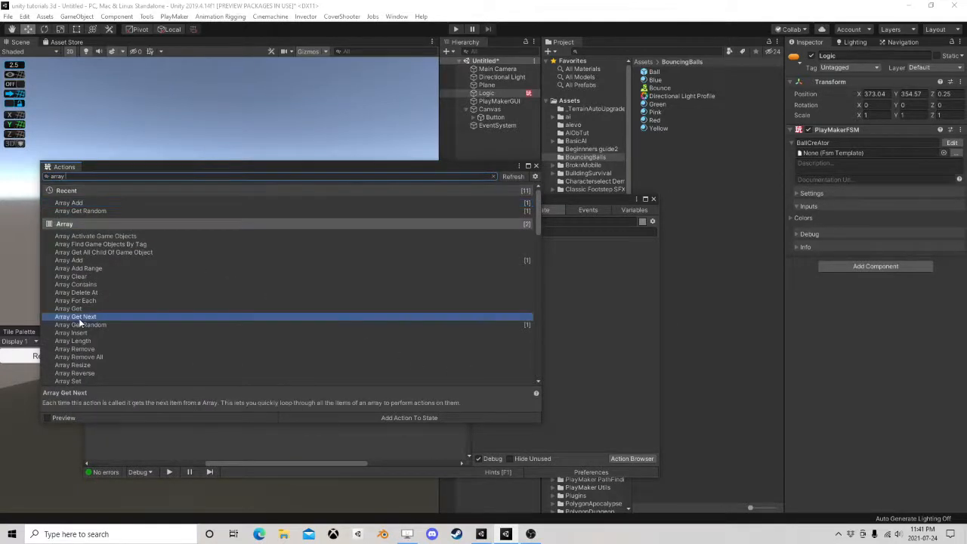
double_click(79, 317)
click(535, 165)
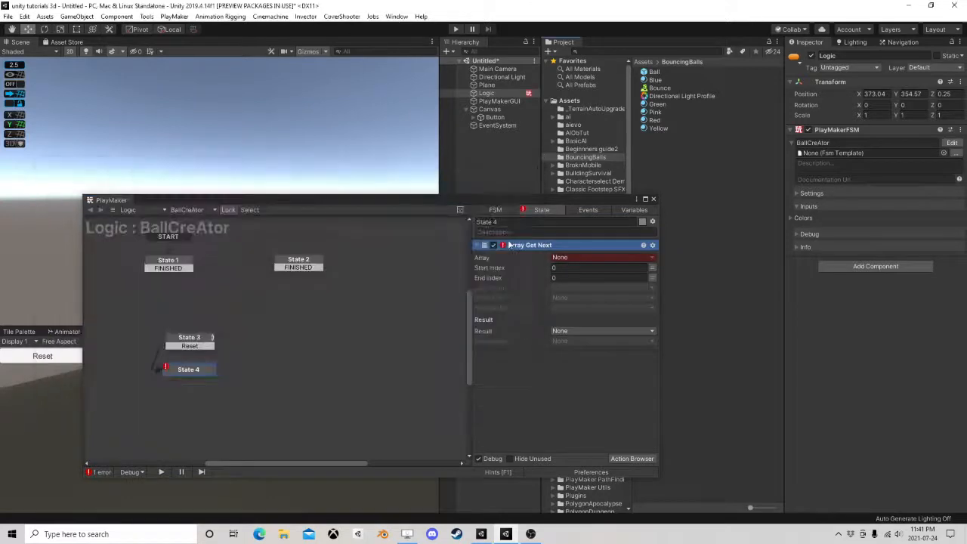
click(583, 256)
click(593, 277)
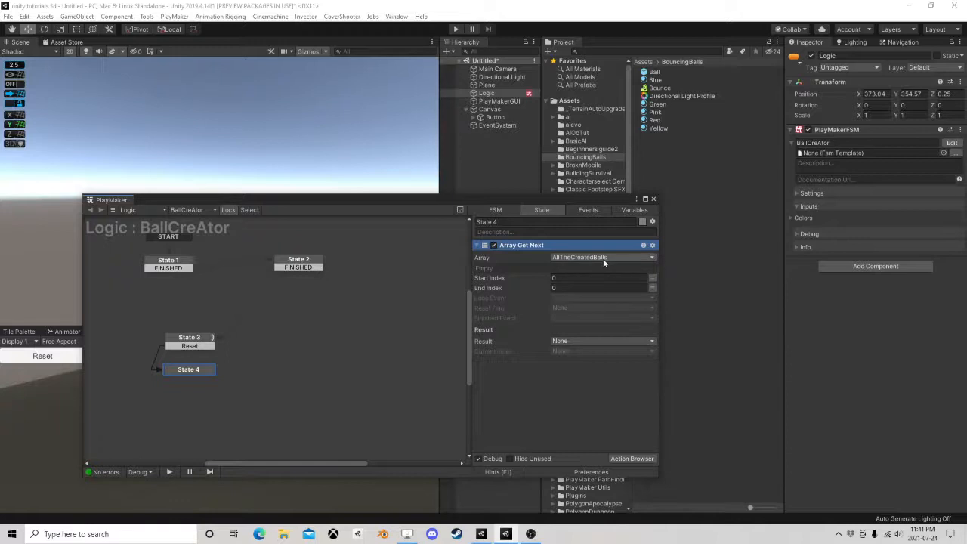
Create a loop event for Loop Event and a done event for Finished Event, adding both as State 4 transitions
click(566, 298)
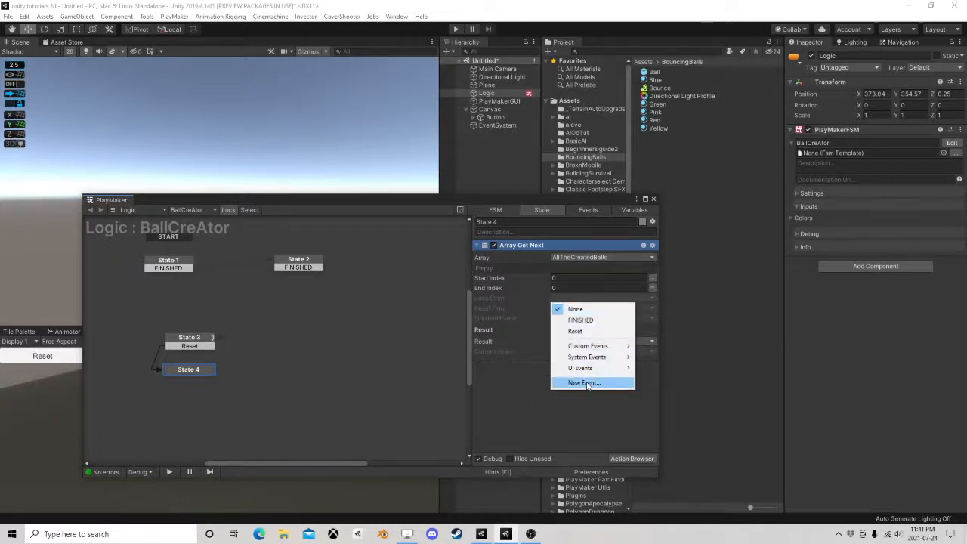
click(587, 383)
text(loop)
key(Return)
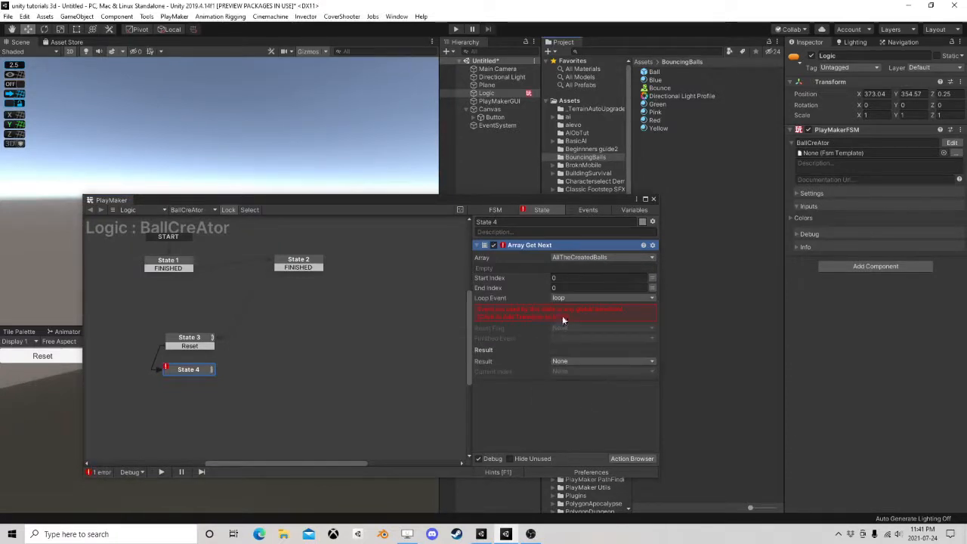
click(589, 341)
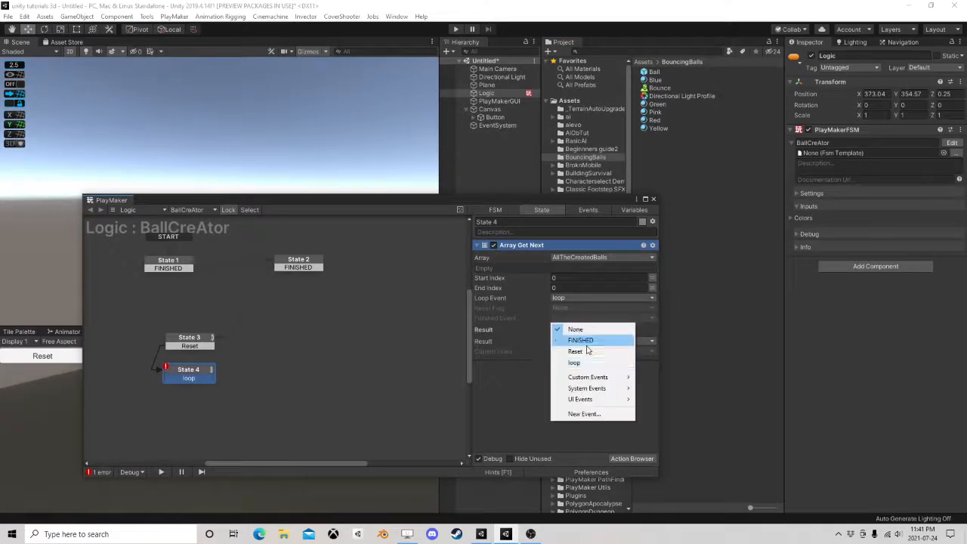
click(575, 413)
text(done)
key(Return)
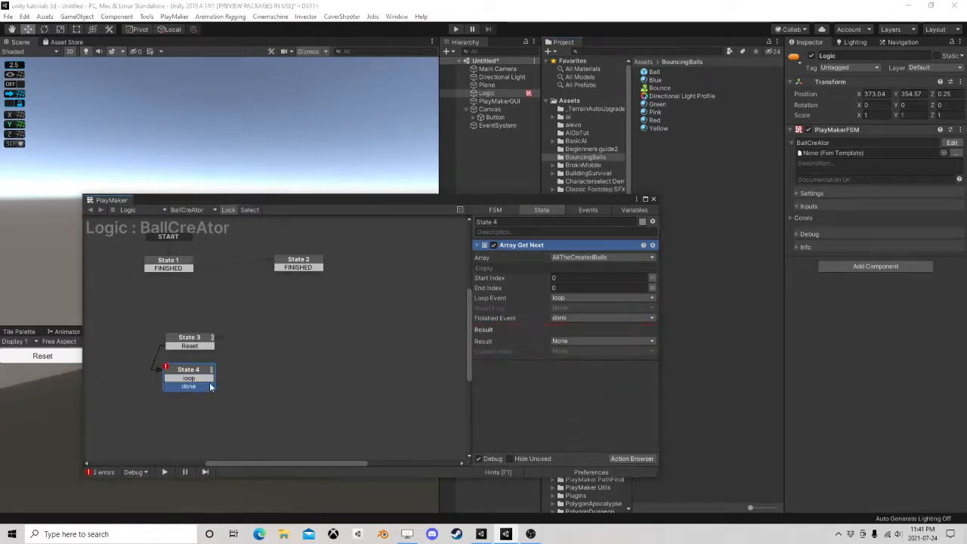
Connect State 4's done transition to a new State 5 below it and its loop transition to a new State 6 beside it
drag(157, 427, 158, 423)
drag(189, 378, 256, 374)
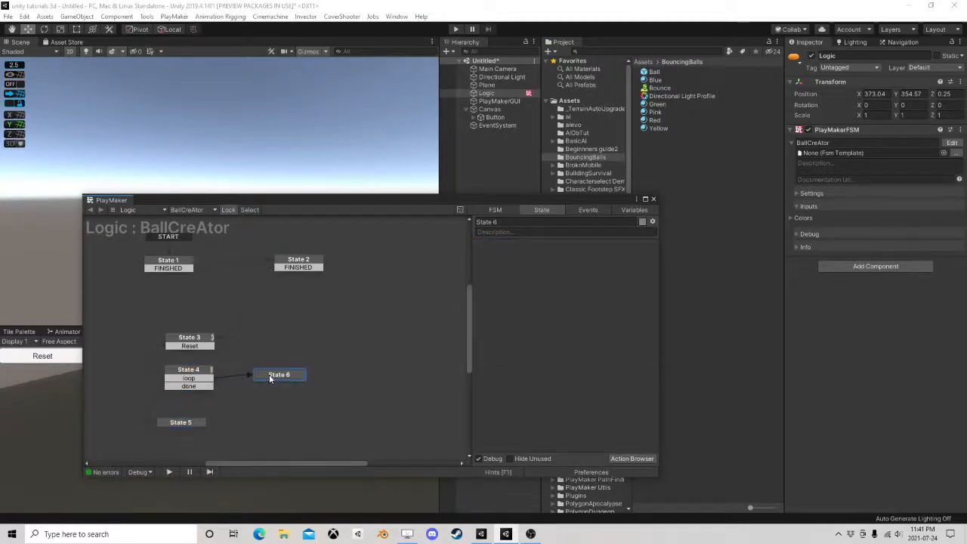
drag(179, 426, 187, 419)
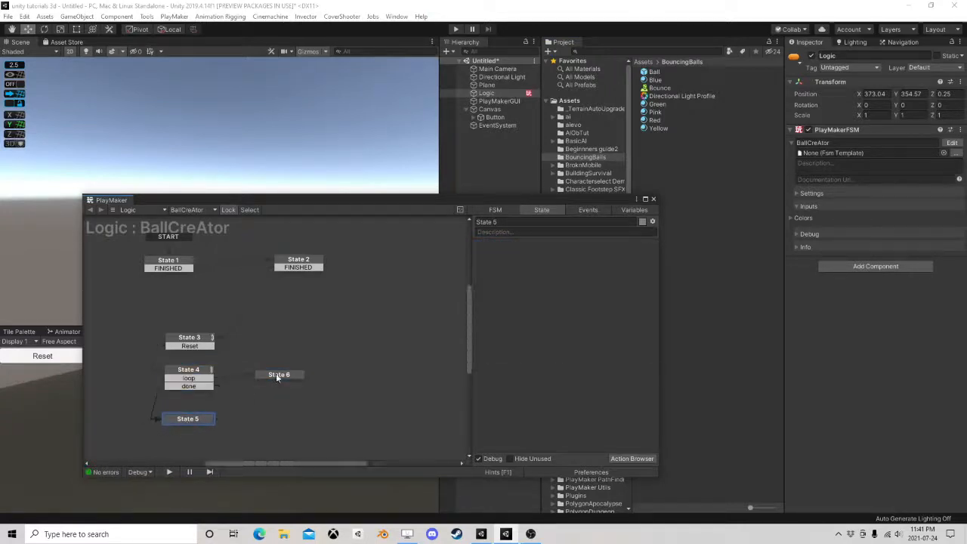
click(270, 375)
click(195, 373)
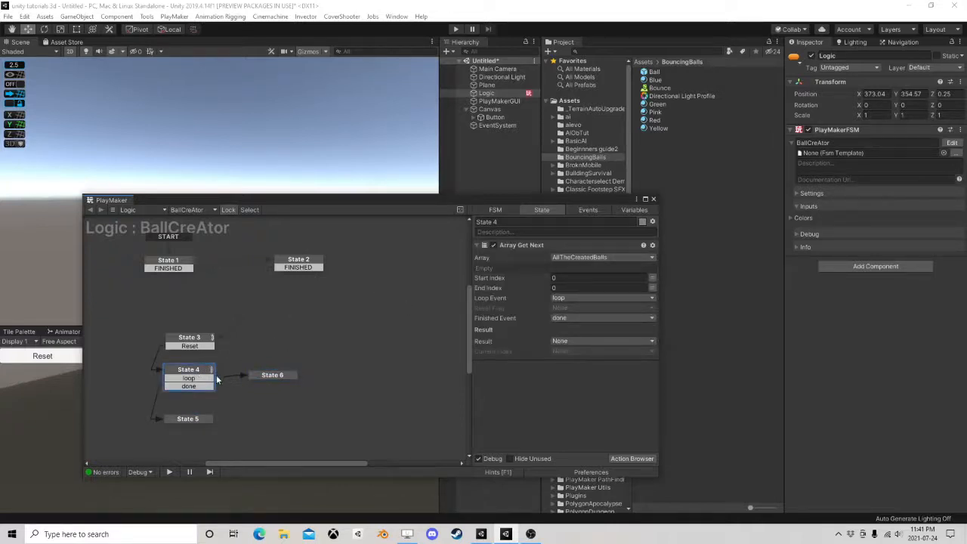
click(275, 374)
drag(275, 374, 287, 370)
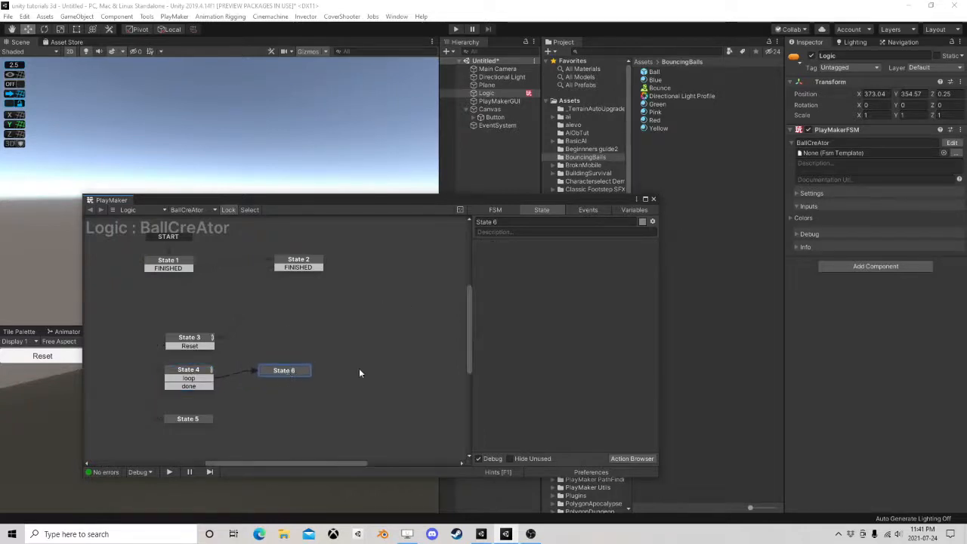
mouse_move(182, 423)
mouse_down()
mouse_move(191, 416)
mouse_move(178, 426)
mouse_up()
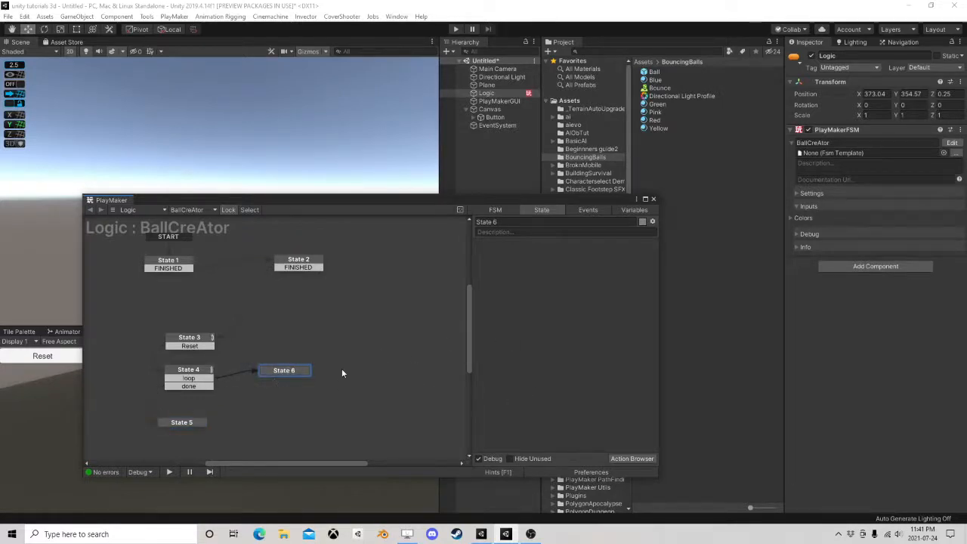
Add a Get Fsm Vector3 action to State 6
click(196, 370)
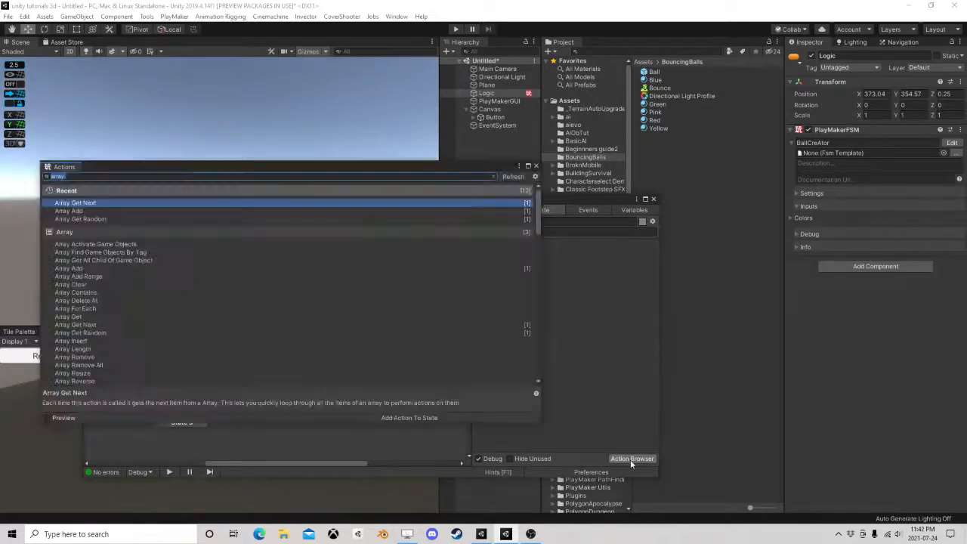
click(624, 458)
text(fsm vec)
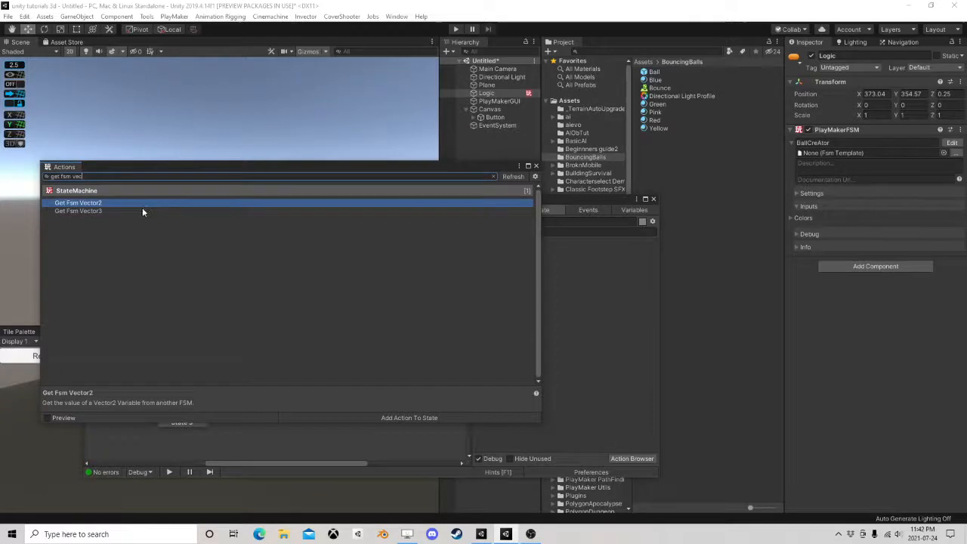
double_click(142, 210)
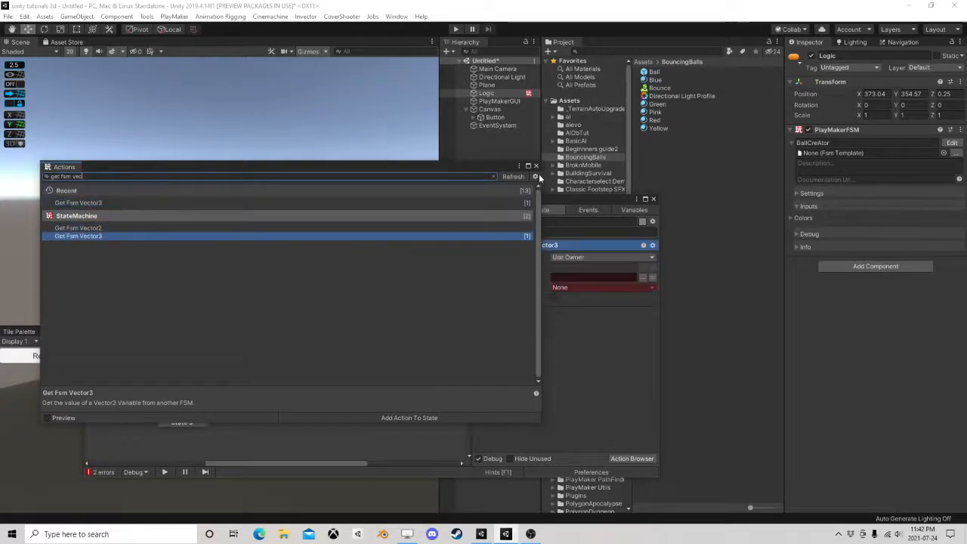
click(536, 166)
Store State 4's Array Get Next result in a new variable named CurrentBall
click(182, 370)
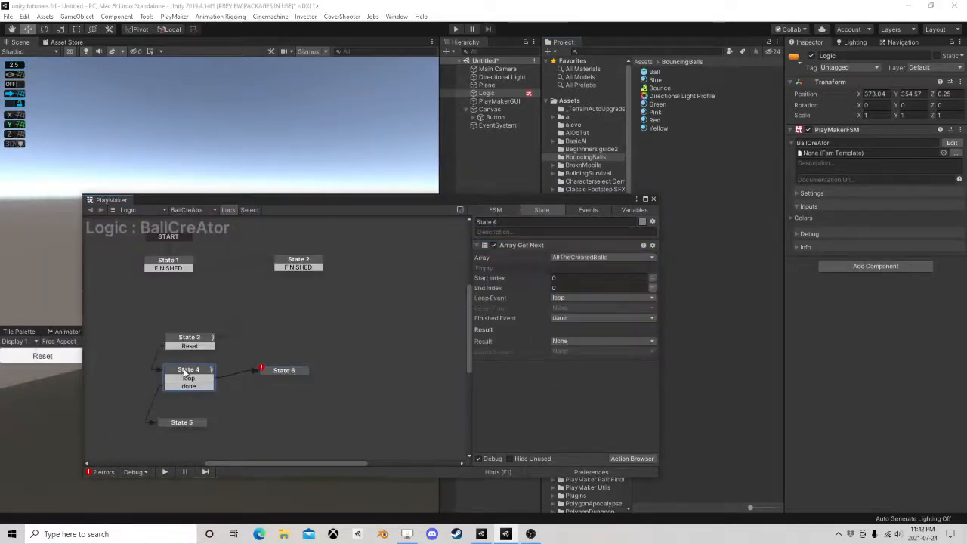
click(592, 340)
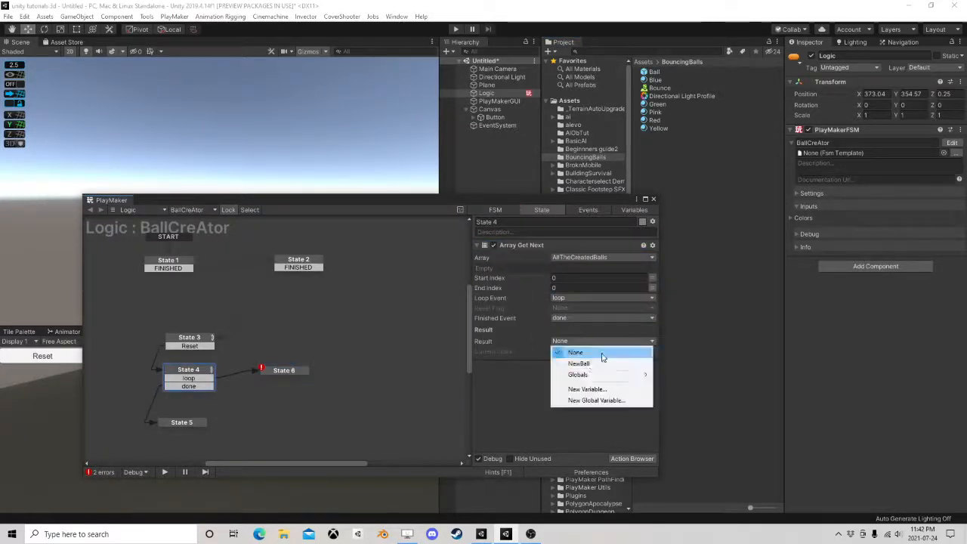
click(575, 389)
text(Cur)
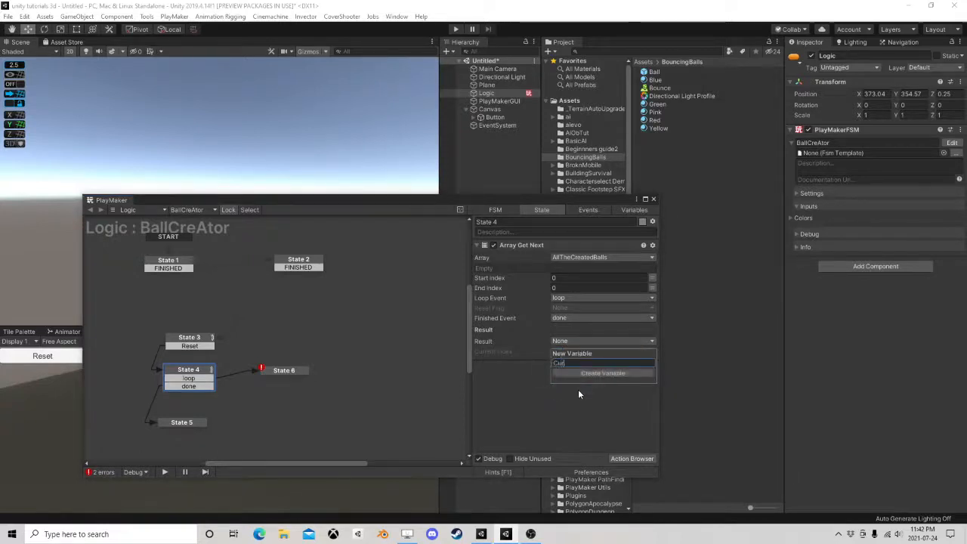
text(rentBall)
key(Return)
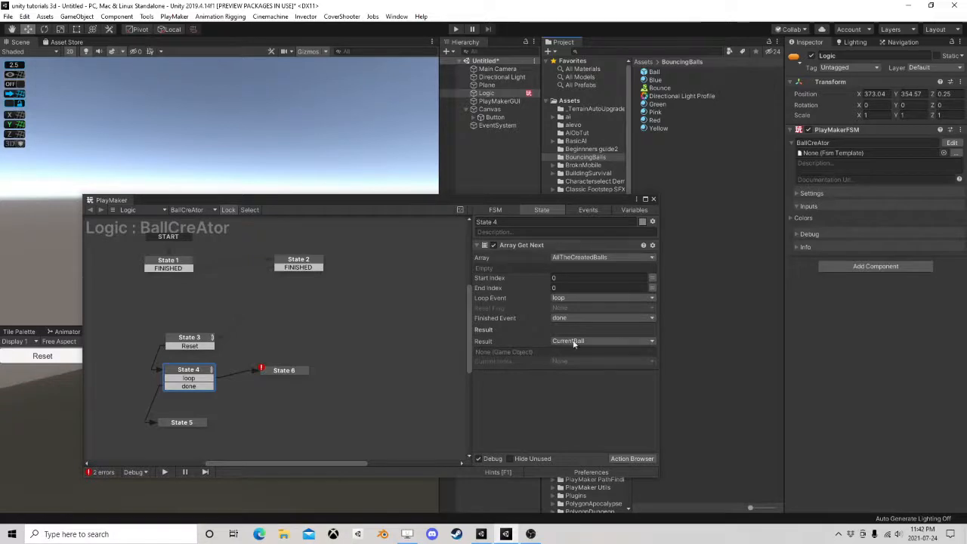
Try a size of 20 for the AllTheCreatedBalls array variable and return it to 0
click(618, 212)
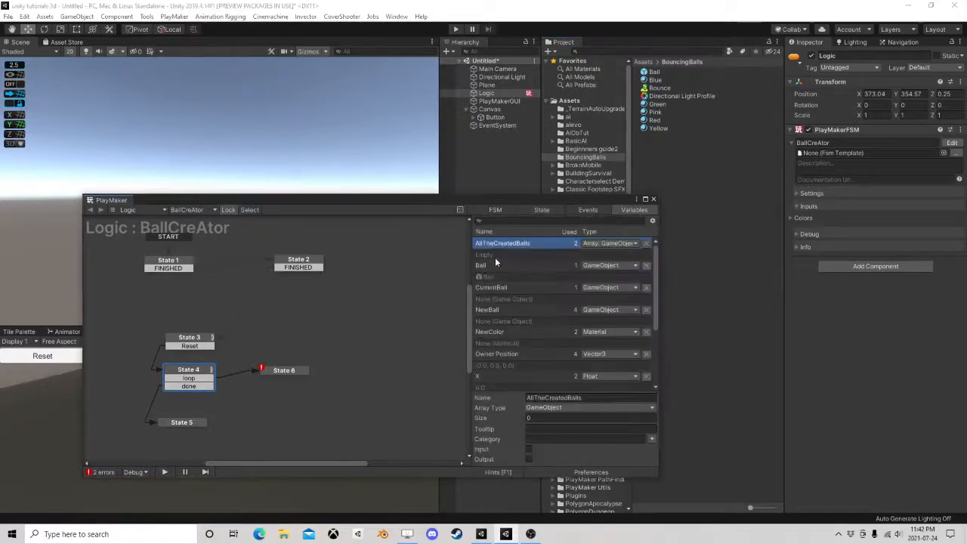
click(542, 418)
text(20)
key(Return)
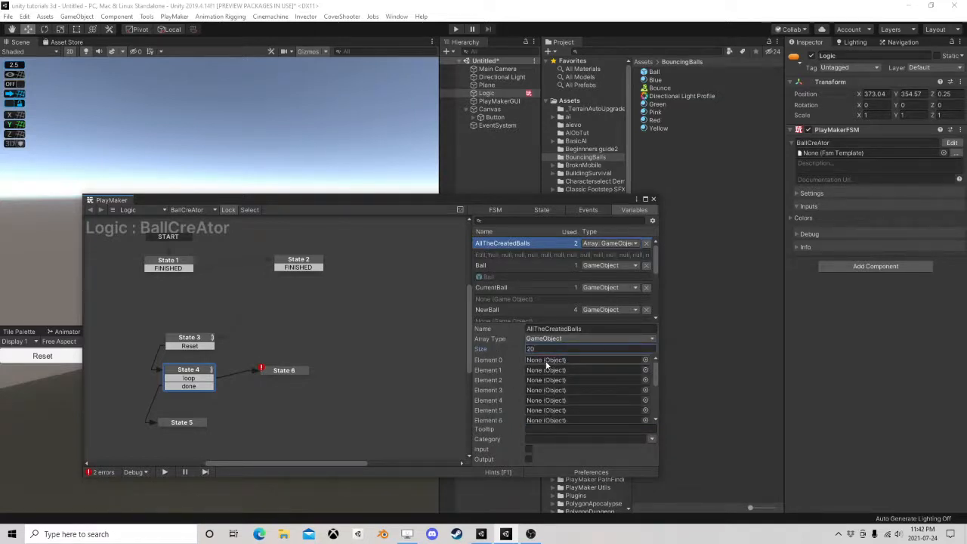
click(291, 372)
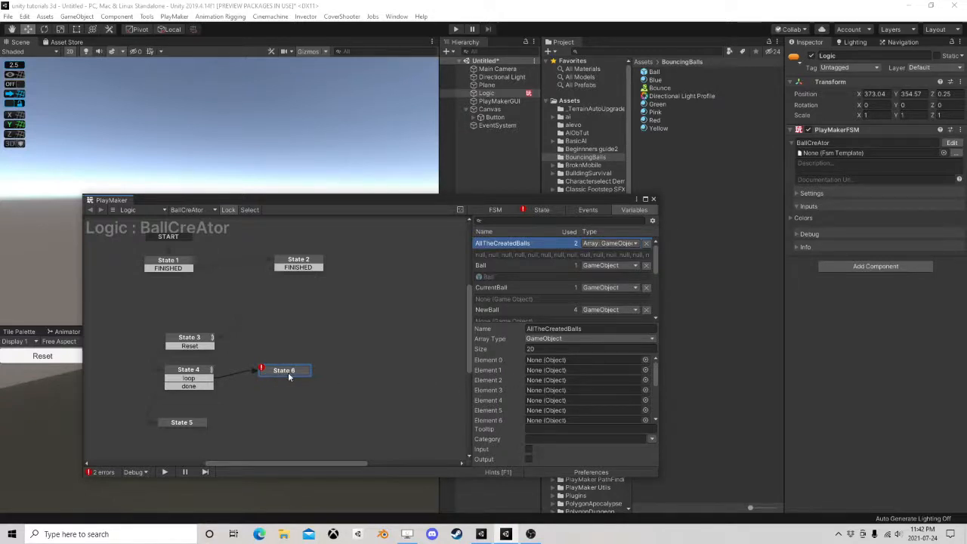
click(528, 349)
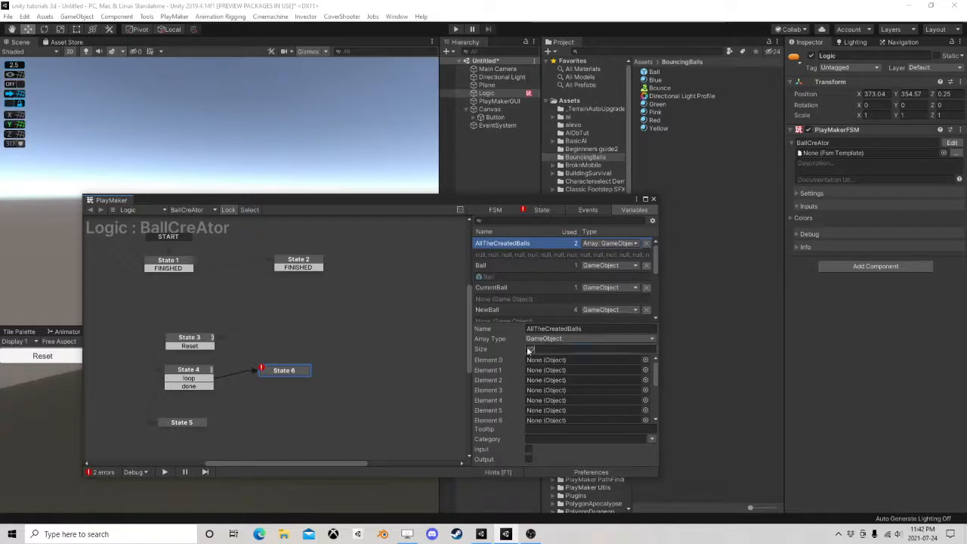
text(0)
Set the Fsm Name of State 6's Get Fsm Vector3 action to Start
click(551, 211)
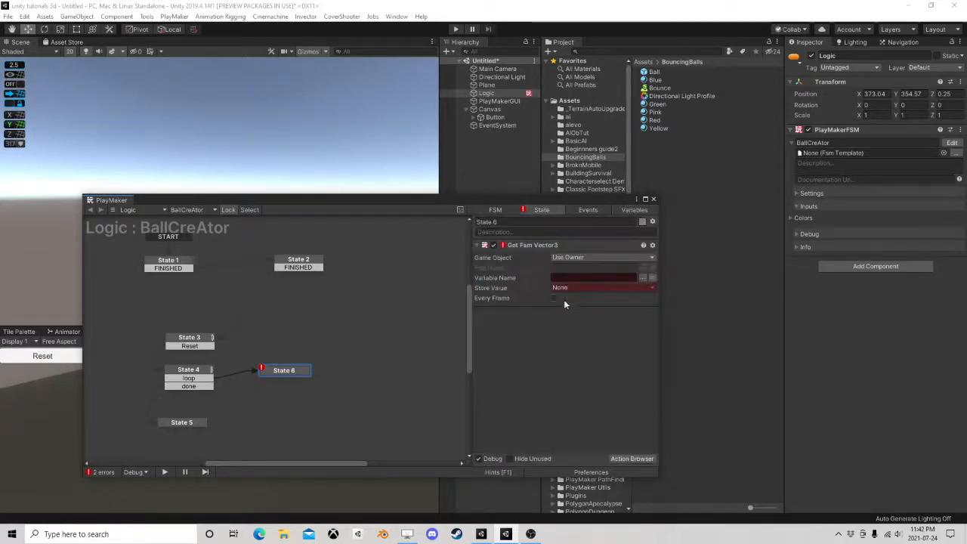
click(642, 269)
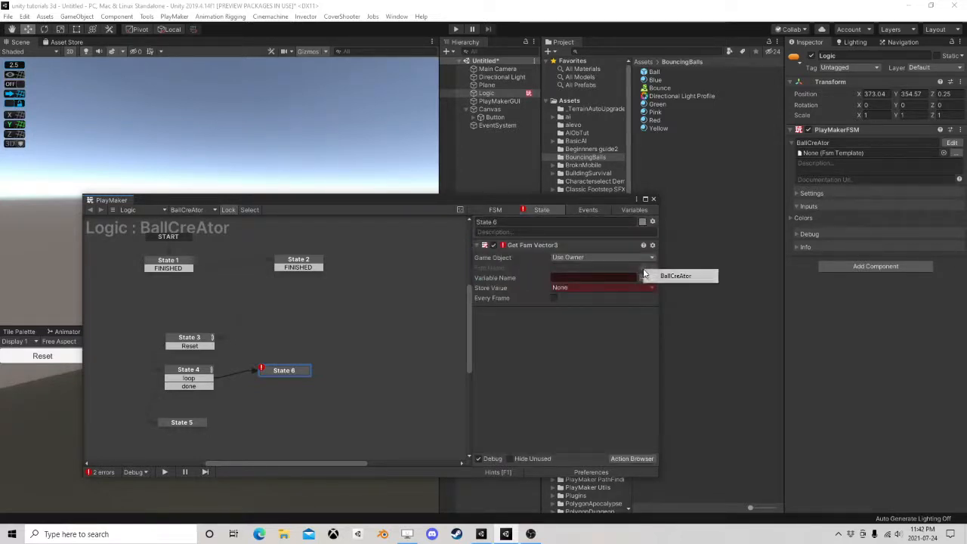
click(590, 343)
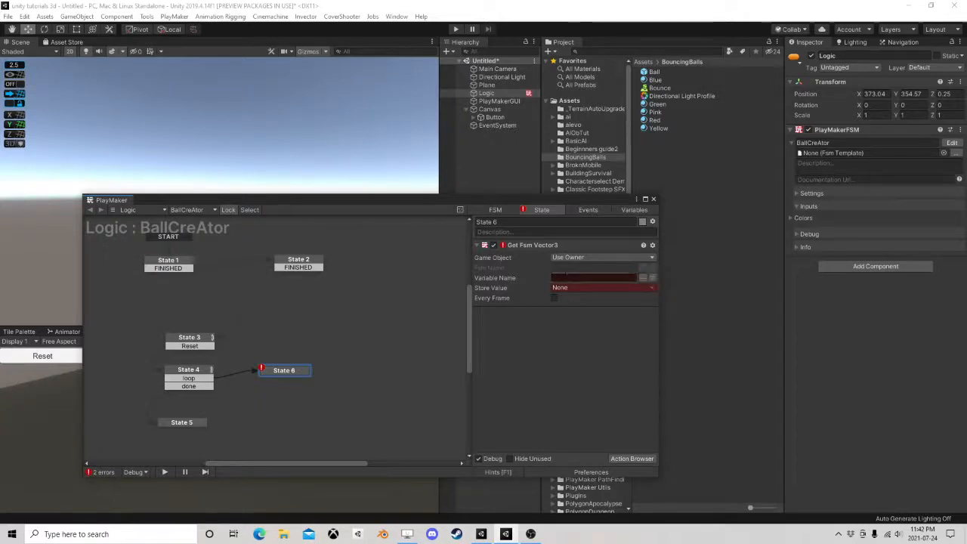
click(574, 269)
text(Start)
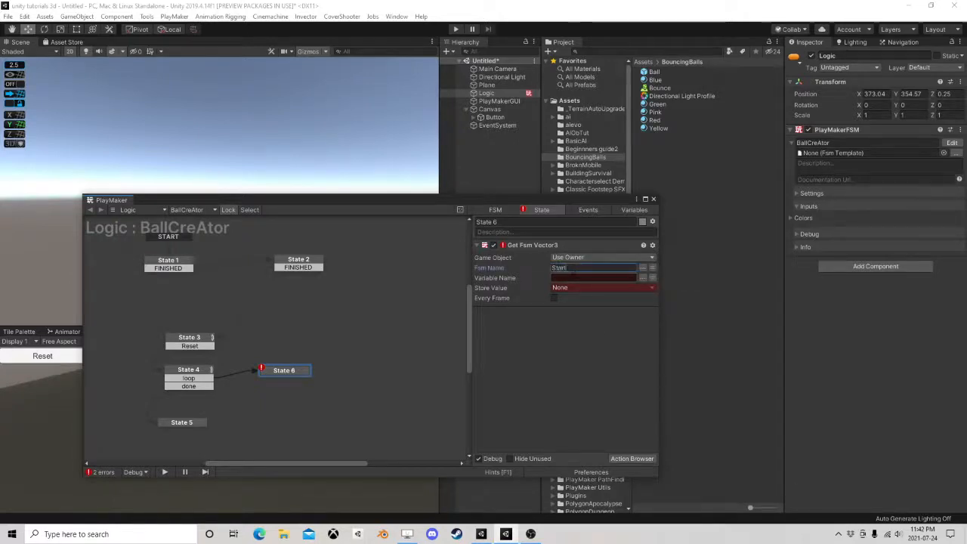
key(Return)
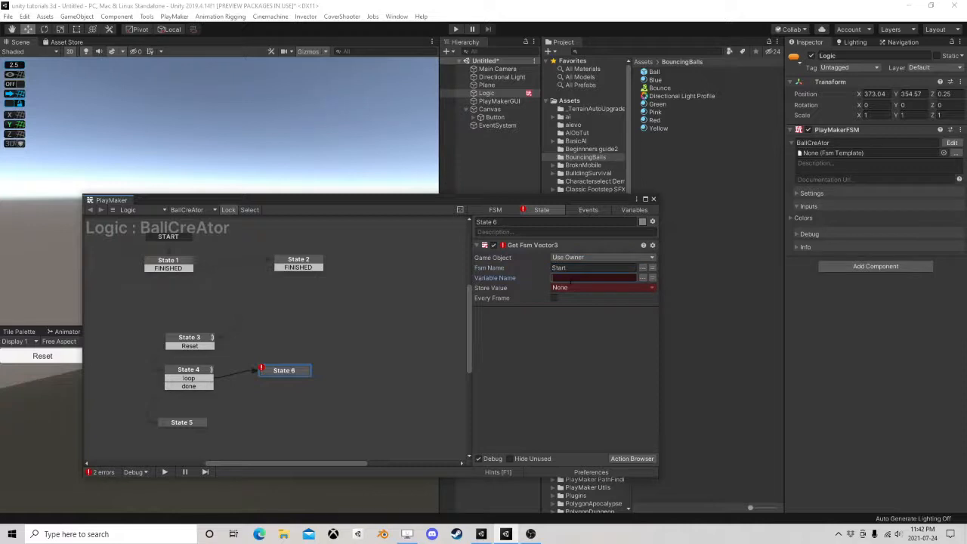
Set State 6's Get Fsm Vector3 variable name to Start and store its value in a new variable named BallStart
text(Start)
click(578, 288)
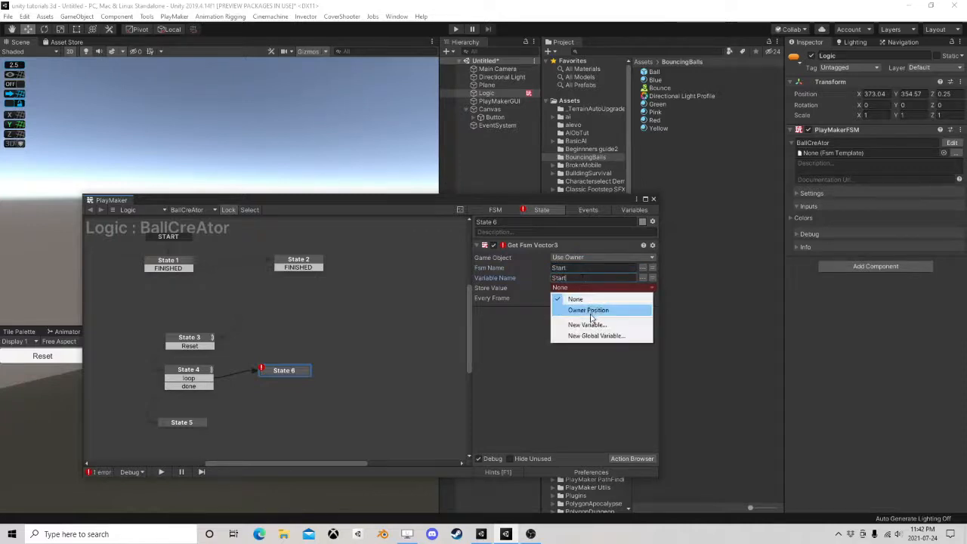
click(585, 324)
text(Ball)
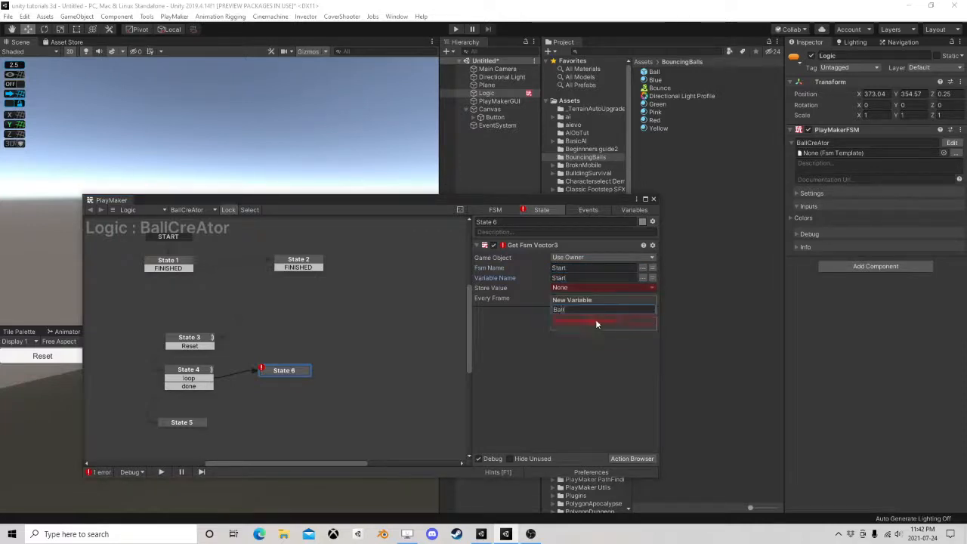
text(Start)
key(Return)
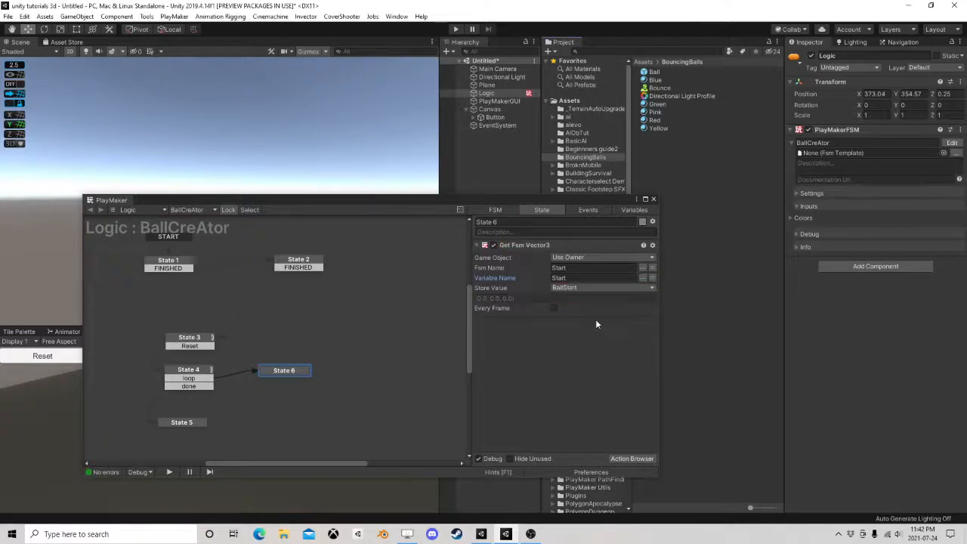
Make State 6's Get Fsm Vector3 action read from a specified game object, the CurrentBall variable
click(600, 258)
click(574, 280)
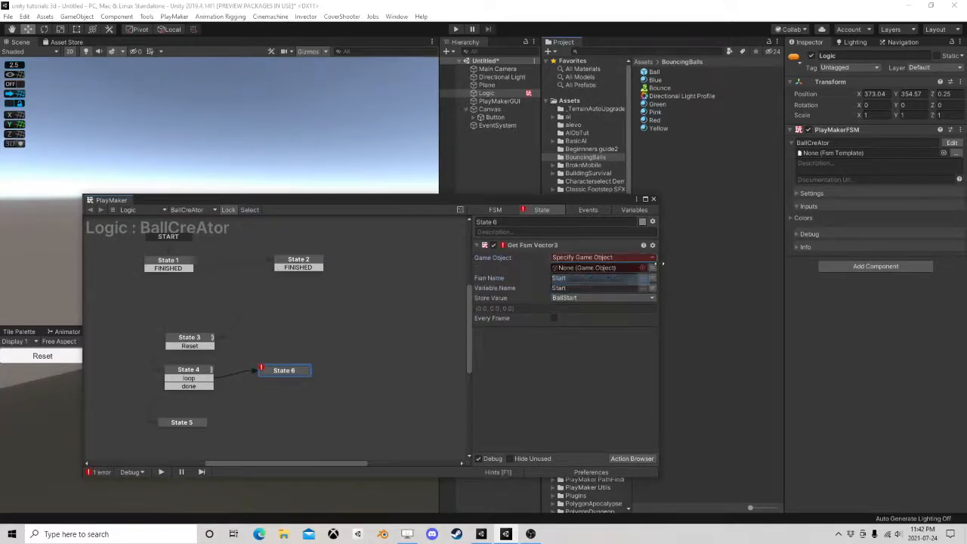
click(210, 369)
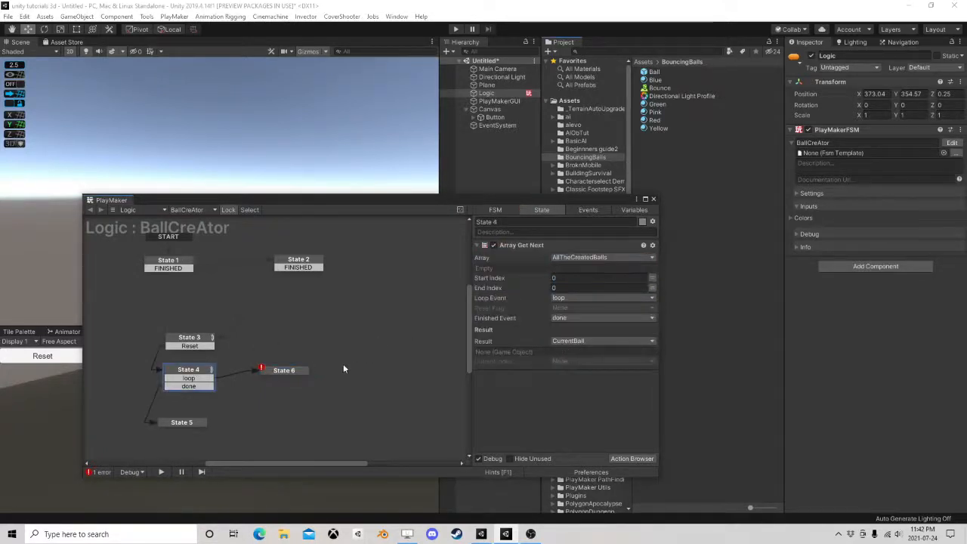
click(288, 371)
click(653, 267)
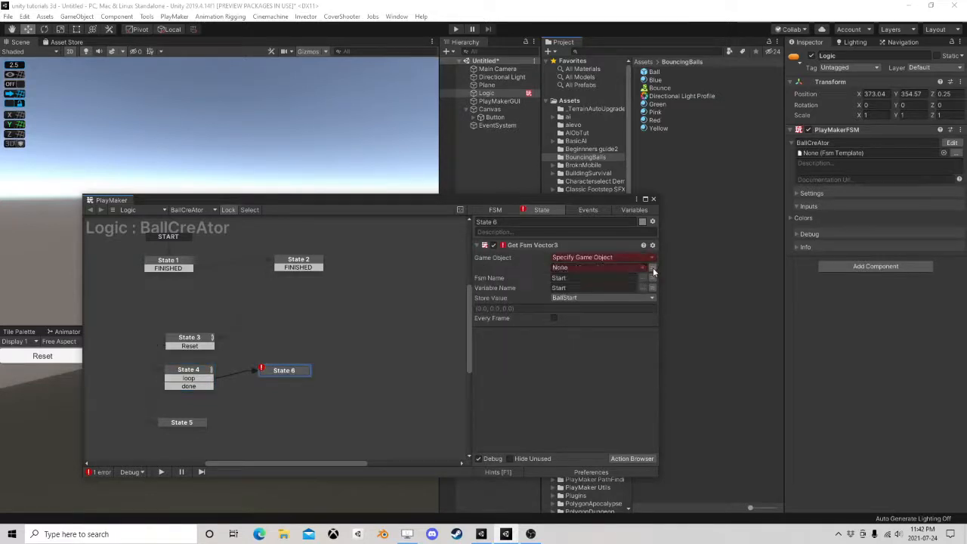
click(596, 264)
click(582, 289)
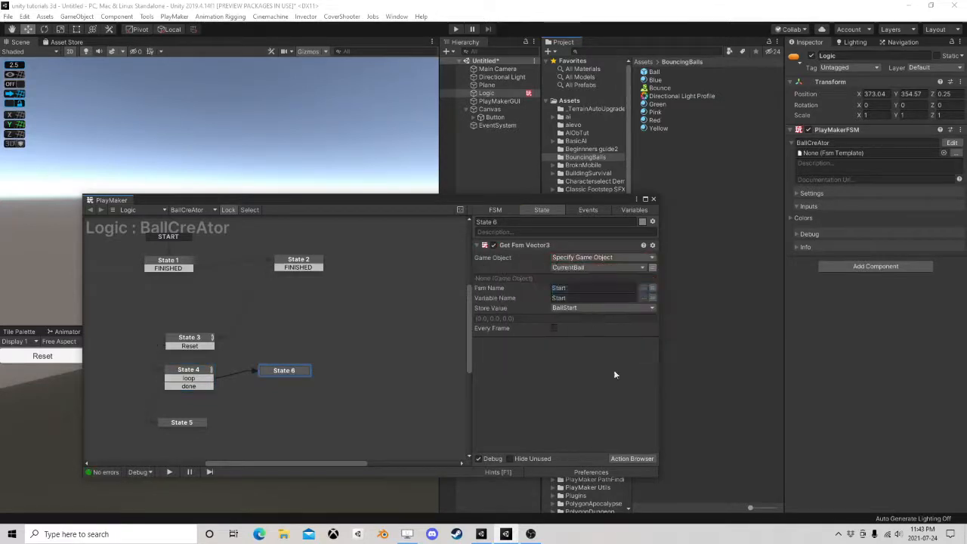
Add a Set Position action to State 6
click(621, 457)
text(set po)
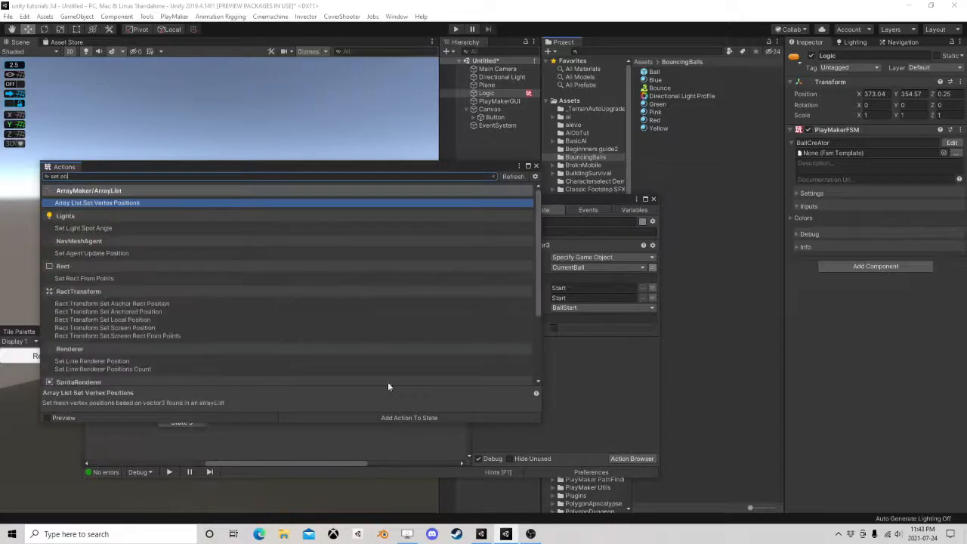
text(s)
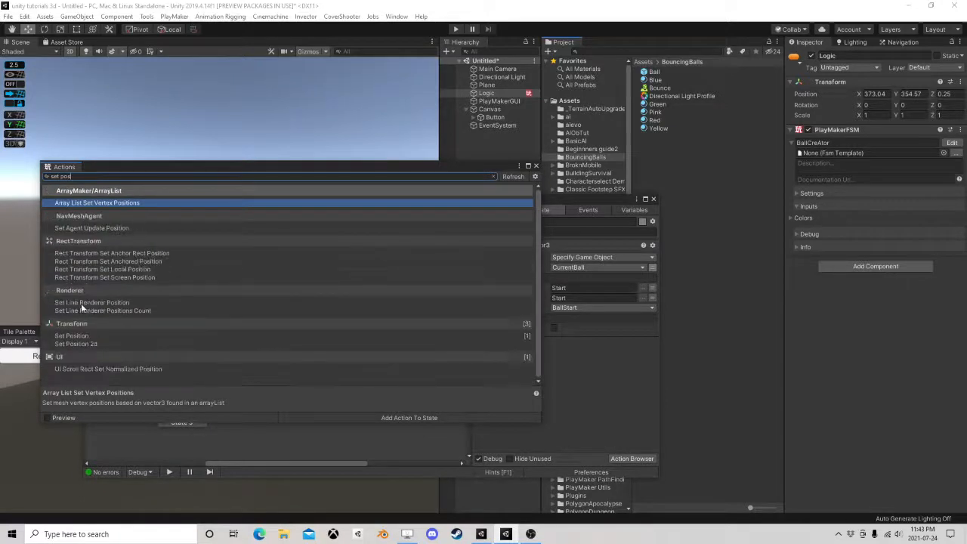
double_click(77, 335)
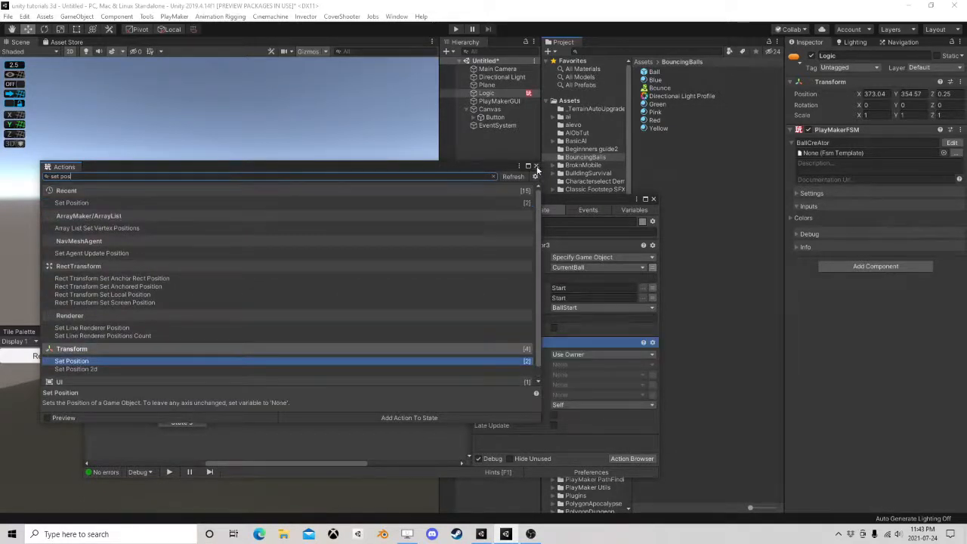
click(535, 166)
Configure State 6's Set Position action to move CurrentBall to the BallStart vector in World space
click(596, 354)
click(638, 375)
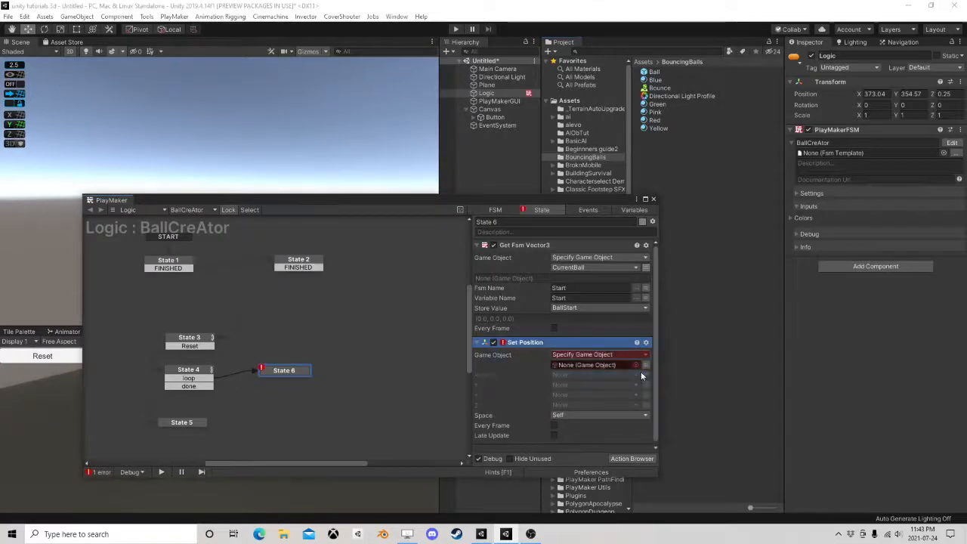
click(645, 365)
click(604, 365)
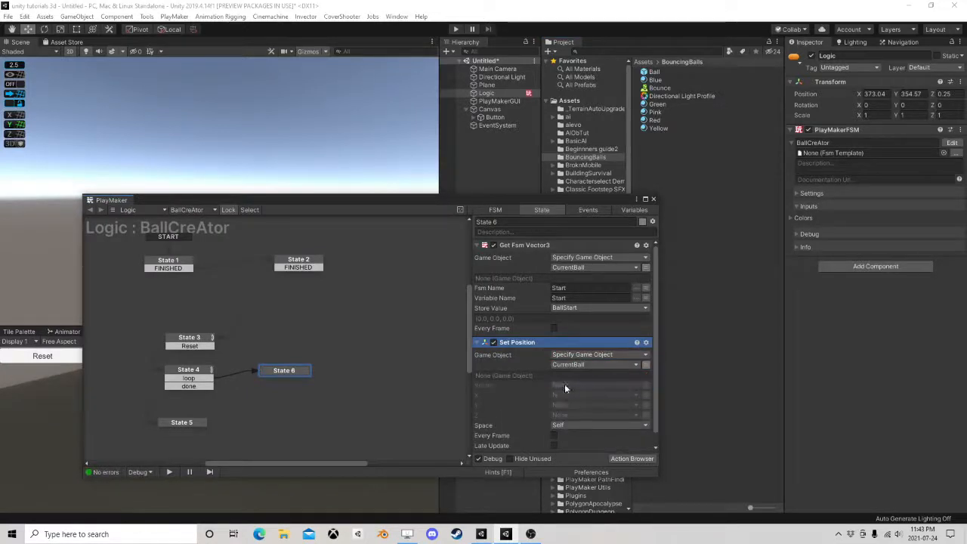
click(573, 386)
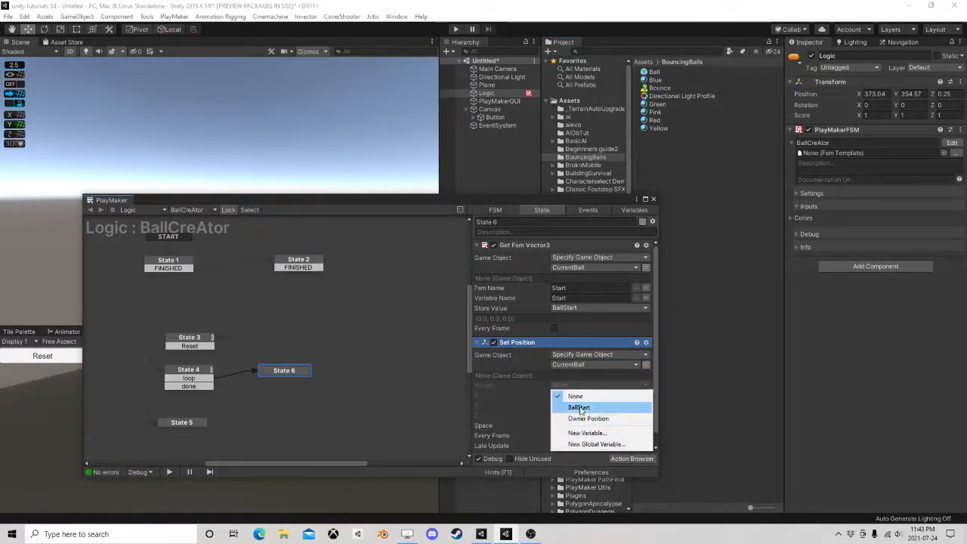
click(585, 405)
click(589, 435)
click(574, 445)
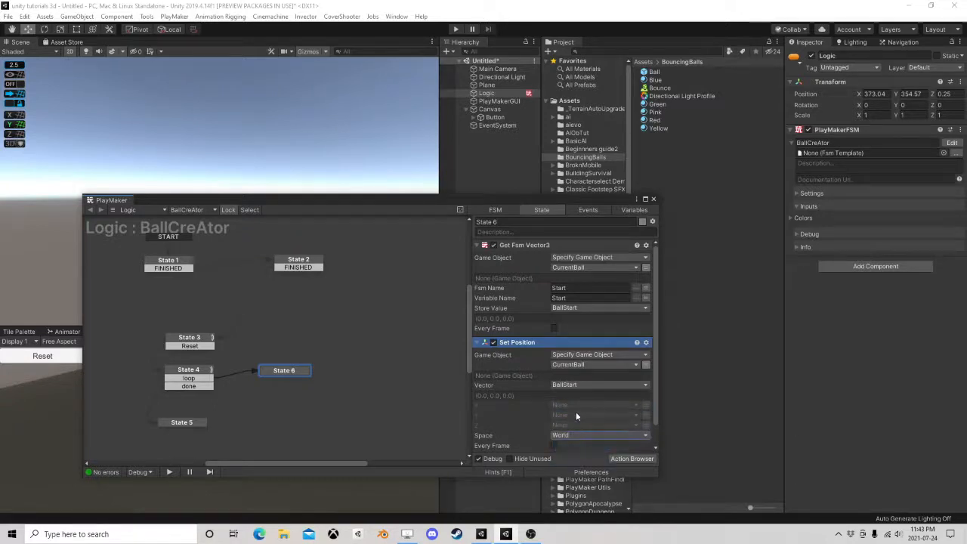
Add a FINISHED transition to State 6, link it back to State 4, and shift State 6 closer to State 4
right_click(286, 370)
mouse_move(393, 372)
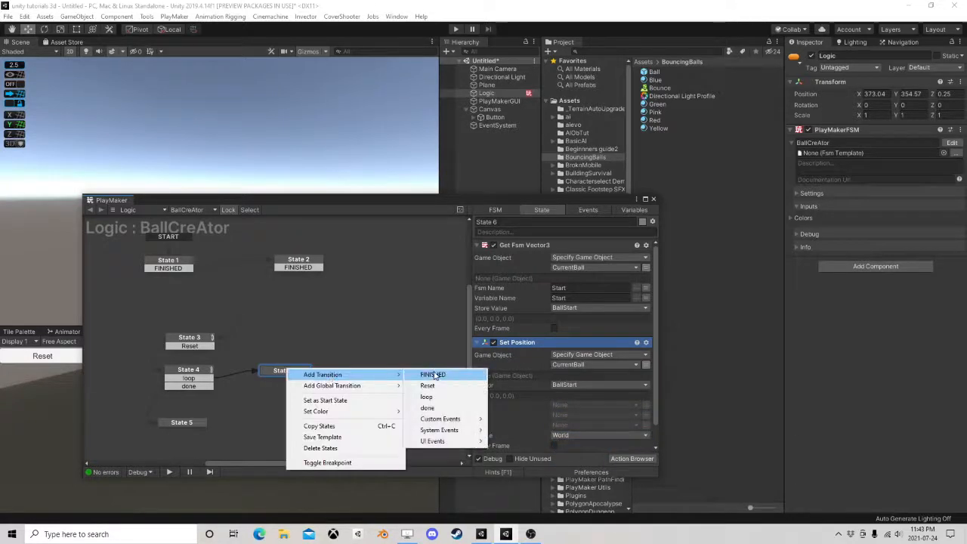
click(432, 370)
drag(264, 380, 198, 384)
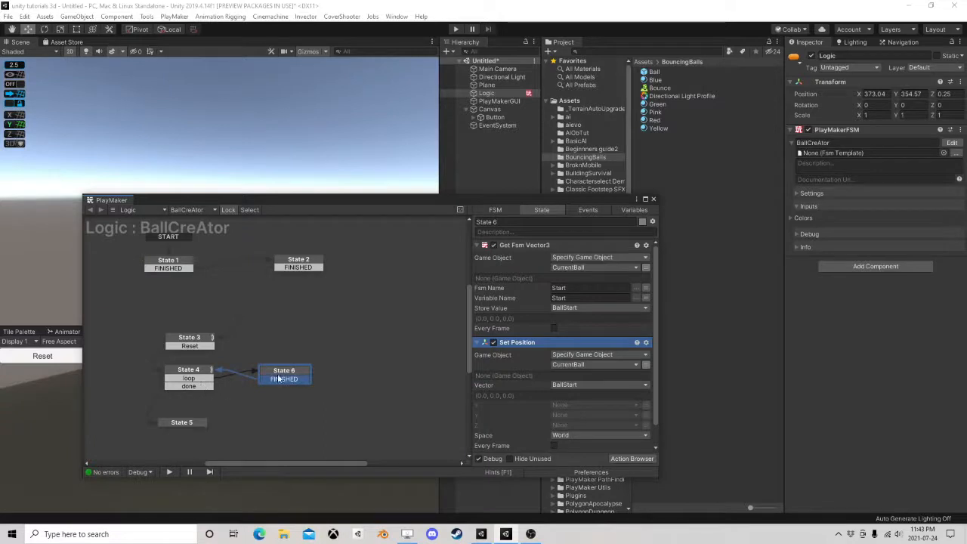
drag(285, 373, 262, 379)
Reroute State 4's done transition to State 3 and delete State 5
click(186, 425)
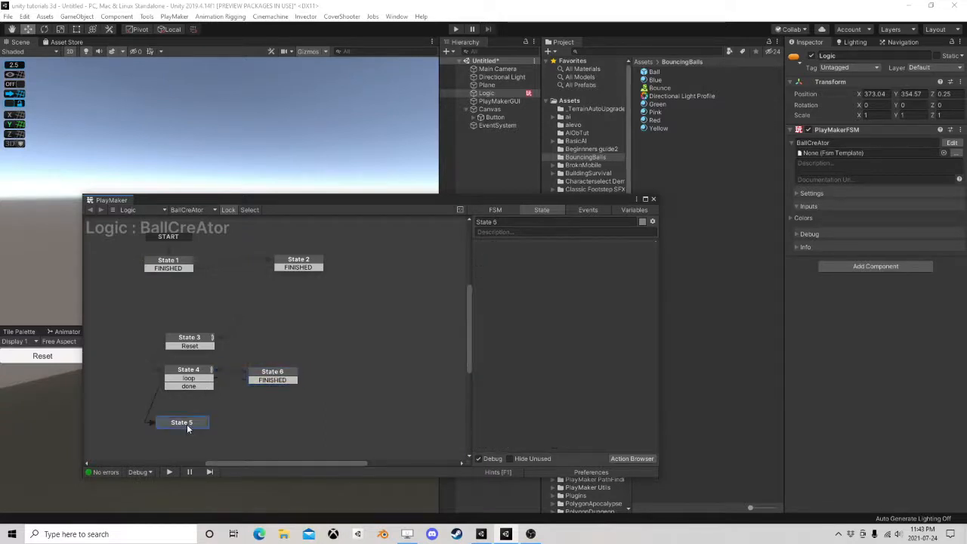
click(192, 388)
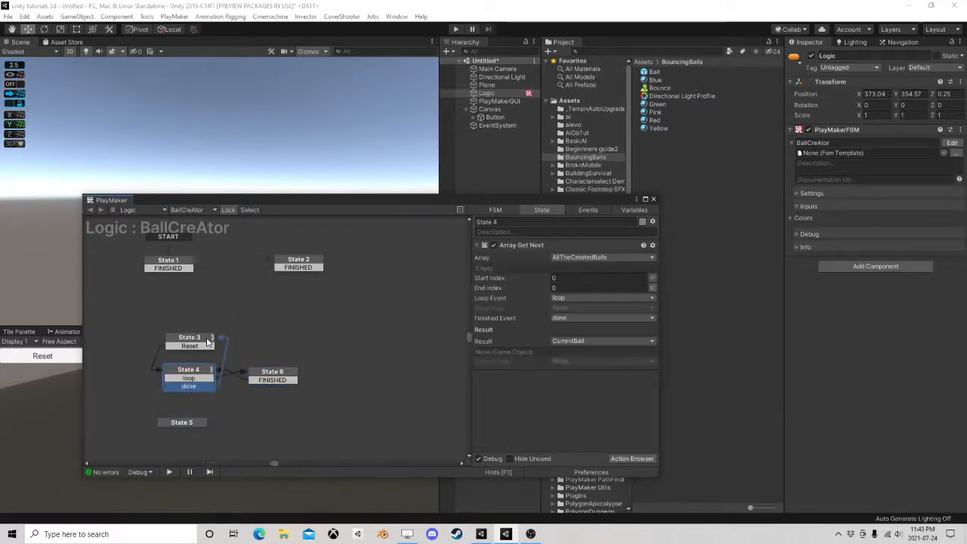
click(192, 423)
key(Delete)
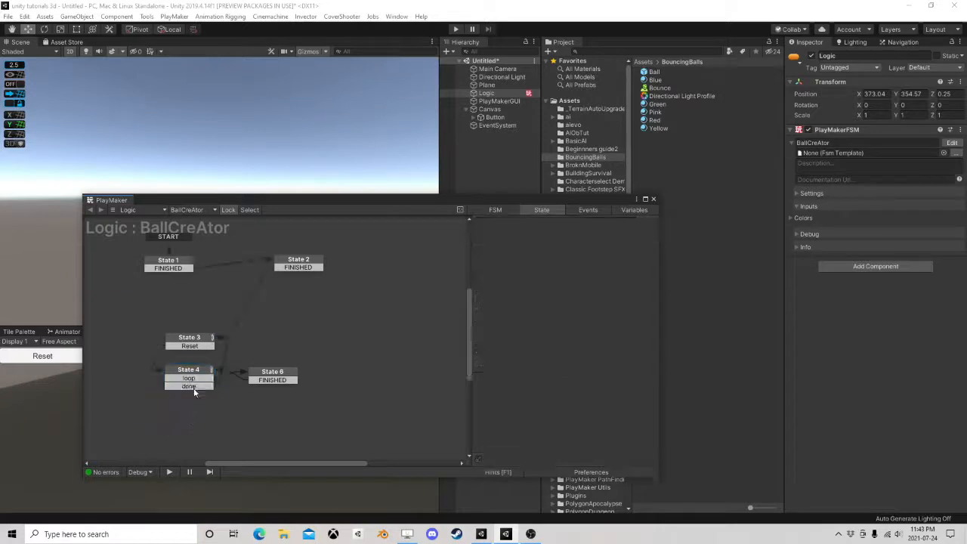
click(194, 345)
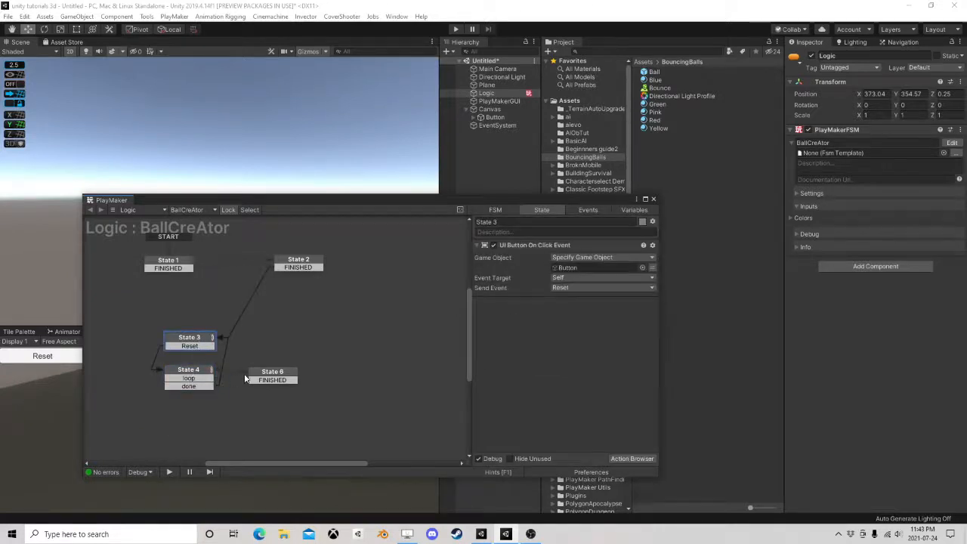
drag(267, 378, 271, 377)
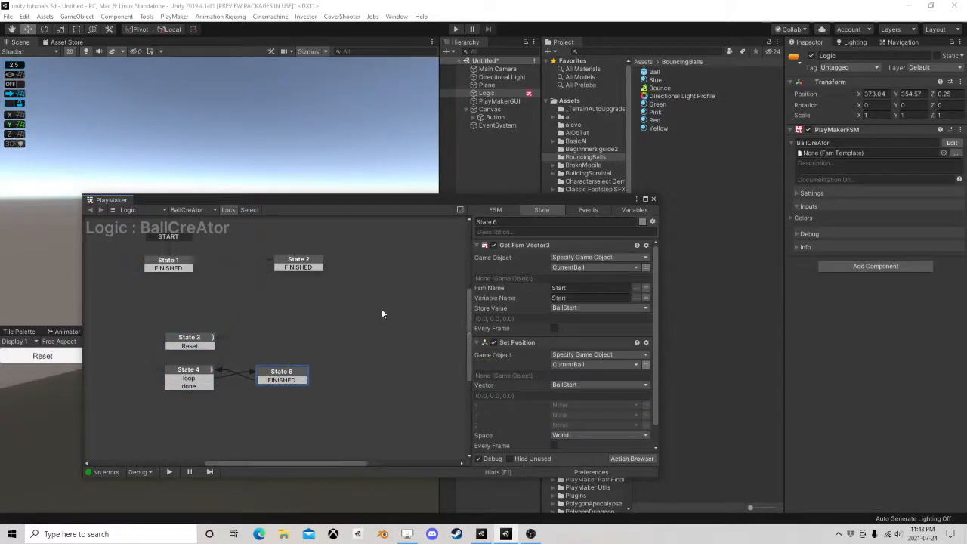
Run the scene with a taller Game view, and frame the Logic object in the Scene view in 3D to watch the balls
click(653, 199)
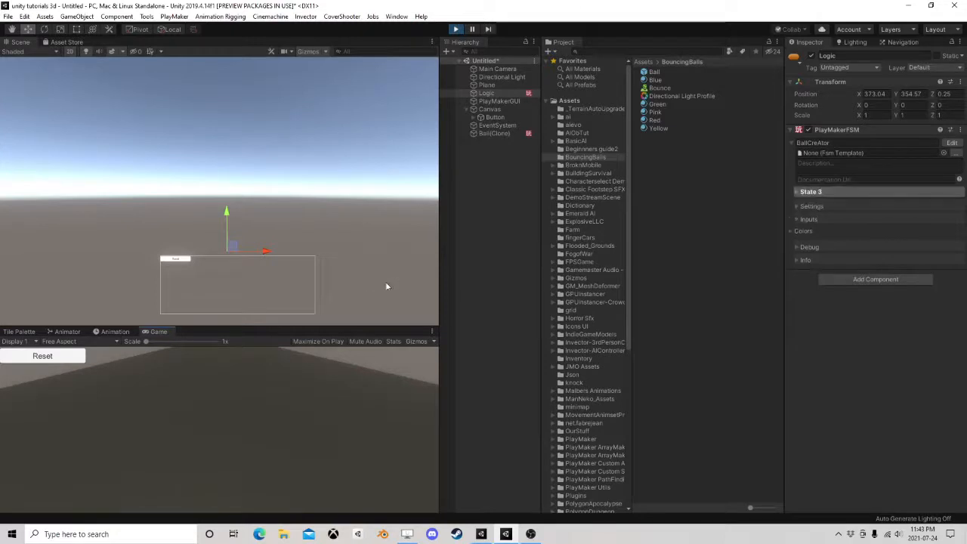
drag(336, 326, 340, 244)
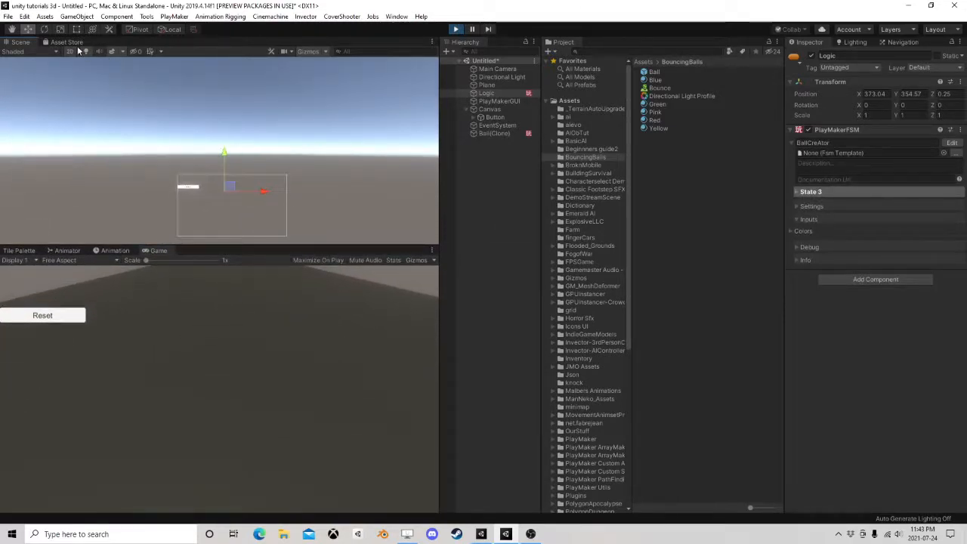
click(69, 51)
click(486, 93)
double_click(489, 96)
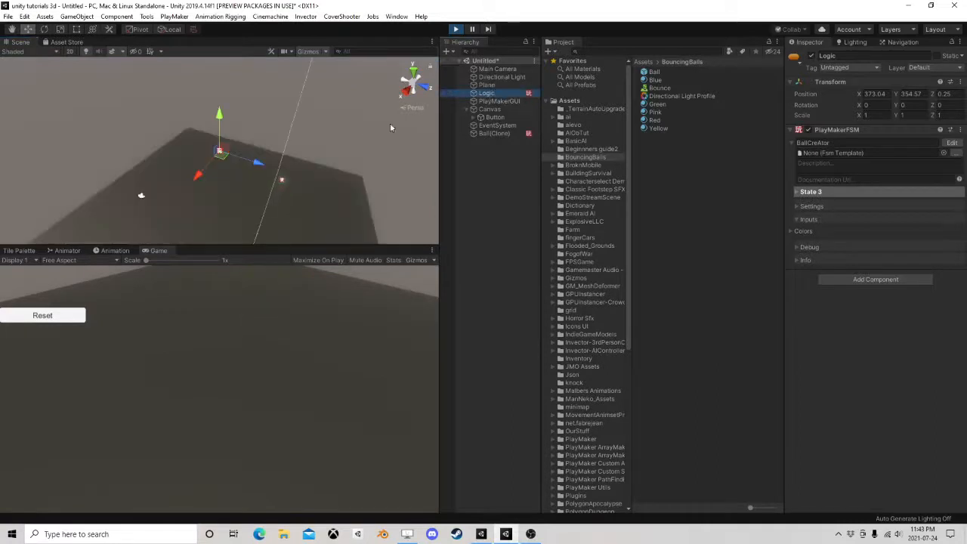
scroll(293, 164, up, 1)
right_drag(181, 187, 205, 194)
middle_drag(204, 195, 302, 145)
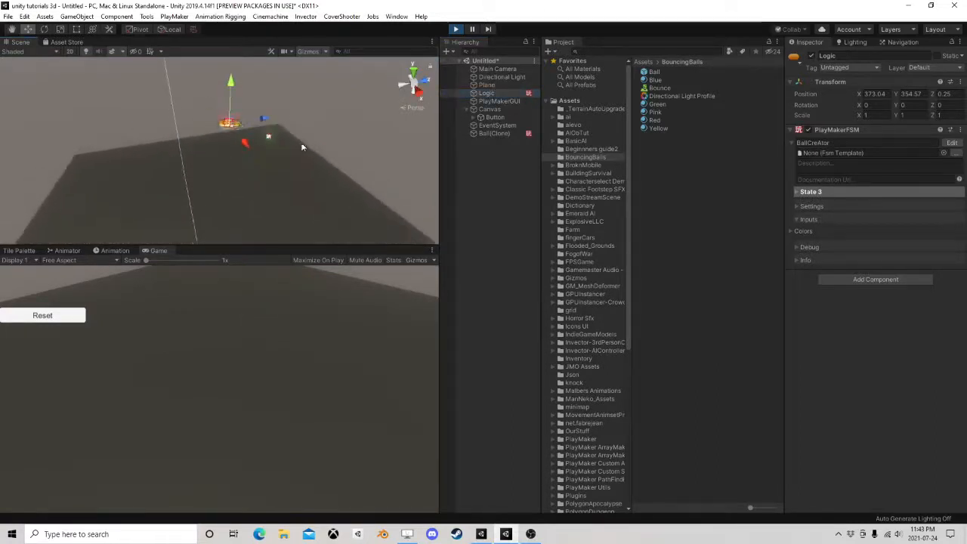
click(469, 189)
mouse_move(275, 178)
right_down()
mouse_move(335, 153)
mouse_move(280, 188)
right_up()
Test the in-game Reset button several times while watching the balls, and stop play mode
click(43, 319)
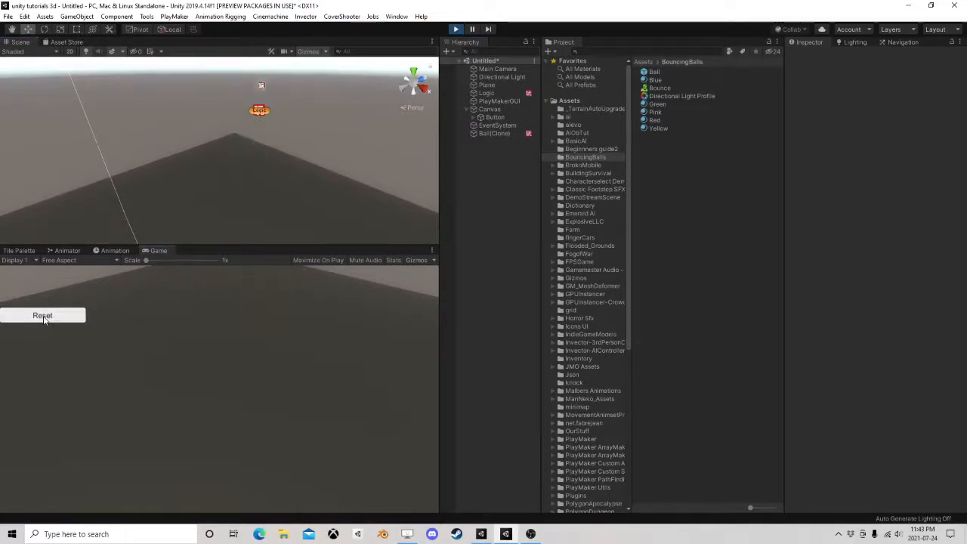
right_drag(136, 186, 198, 133)
click(52, 320)
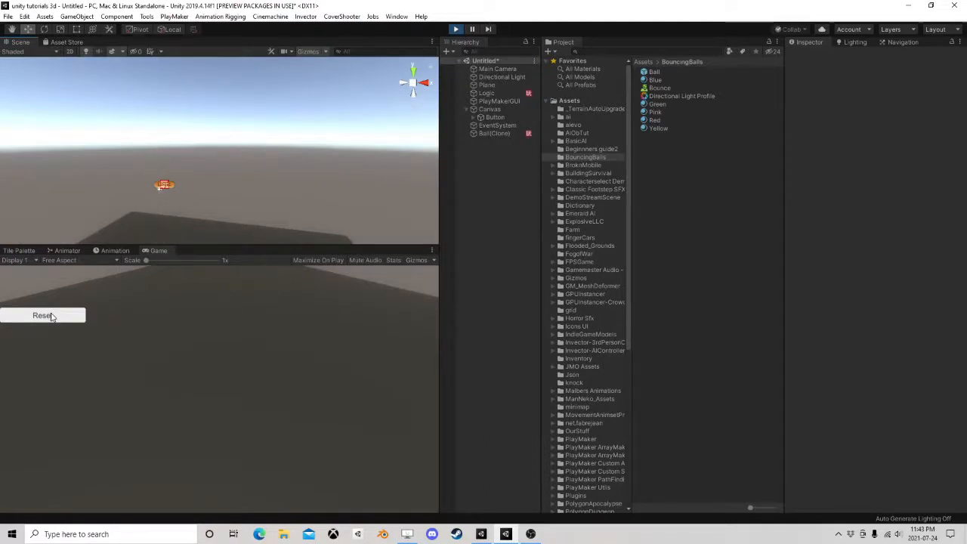
click(51, 316)
click(53, 317)
click(52, 317)
click(53, 317)
click(52, 318)
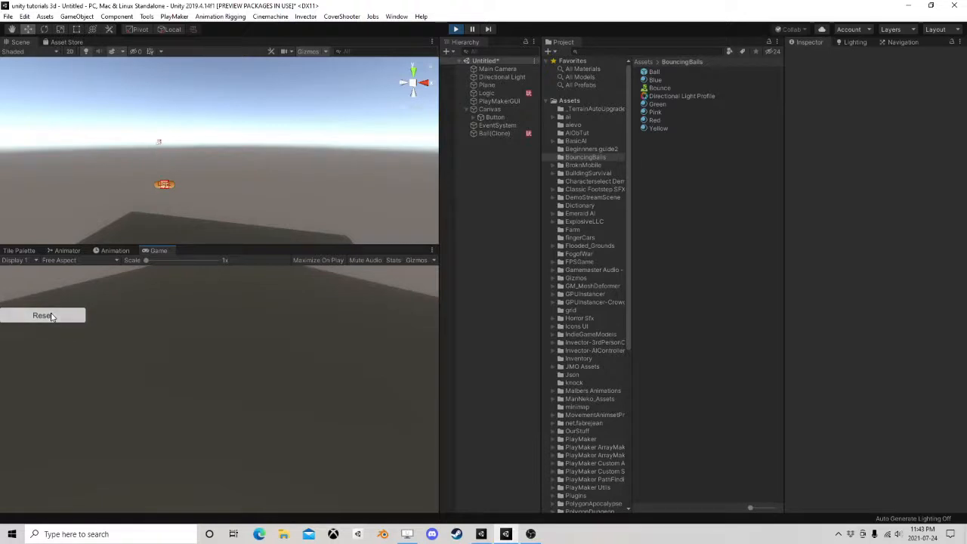
click(455, 28)
Reopen the Logic object's BallCreAtor FSM and add a physics Set Velocity action to State 6
click(486, 93)
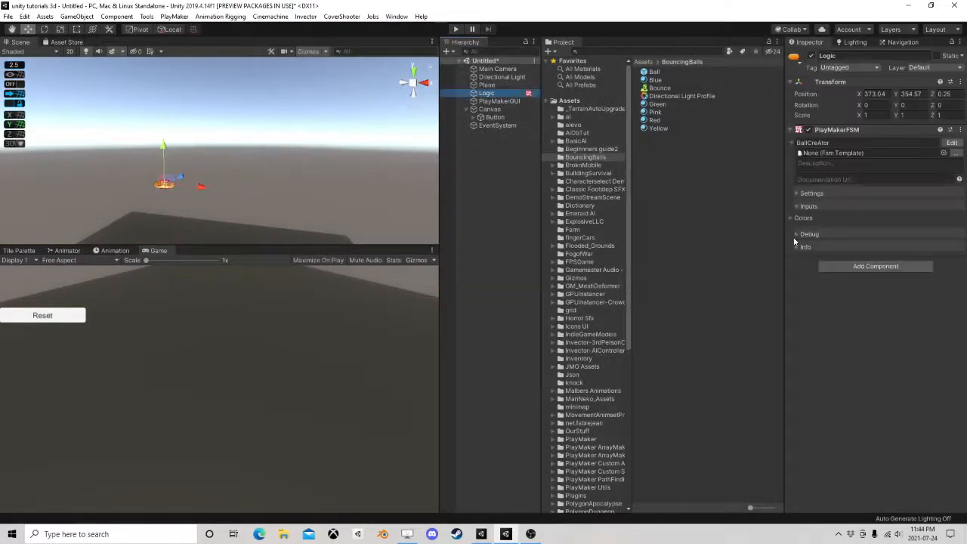
click(951, 143)
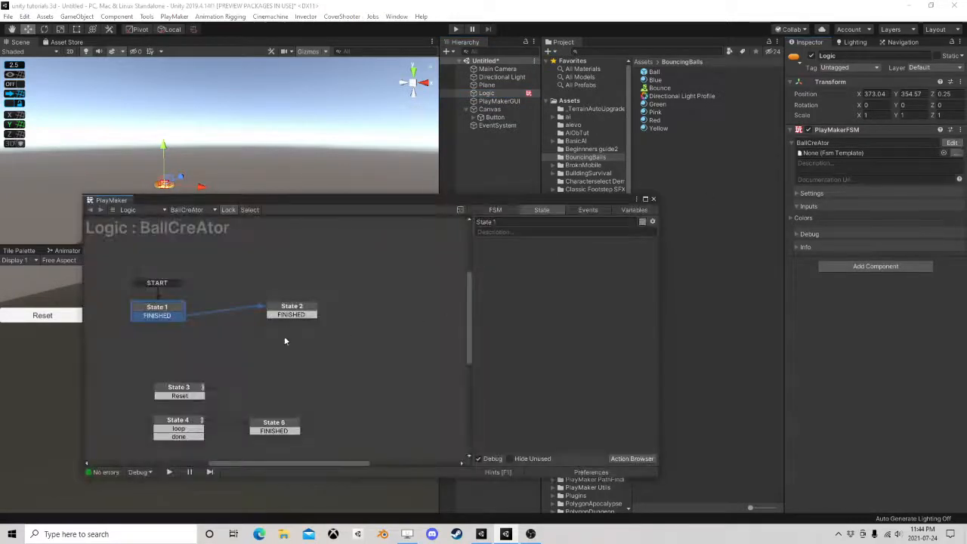
middle_drag(307, 418, 350, 333)
click(336, 342)
scroll(579, 396, down, 1)
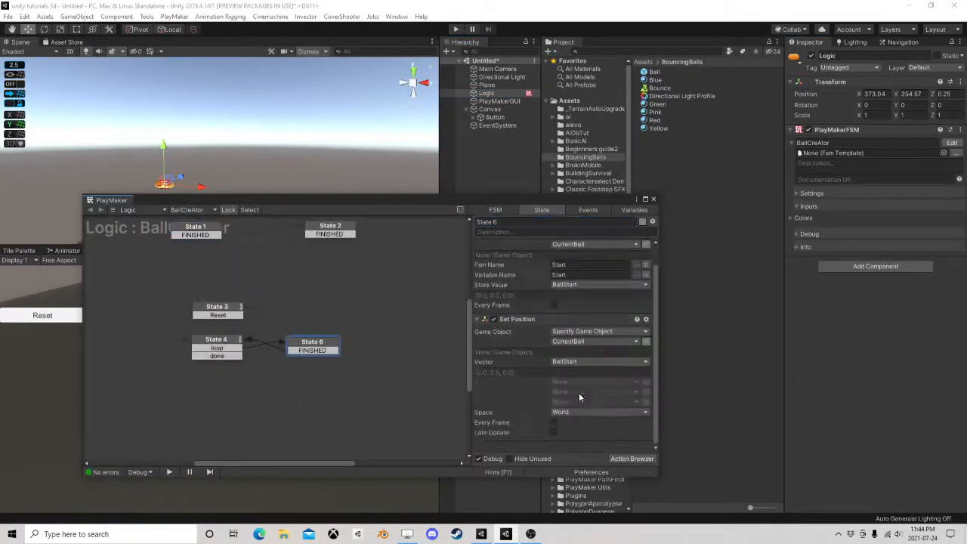
click(640, 460)
text(set)
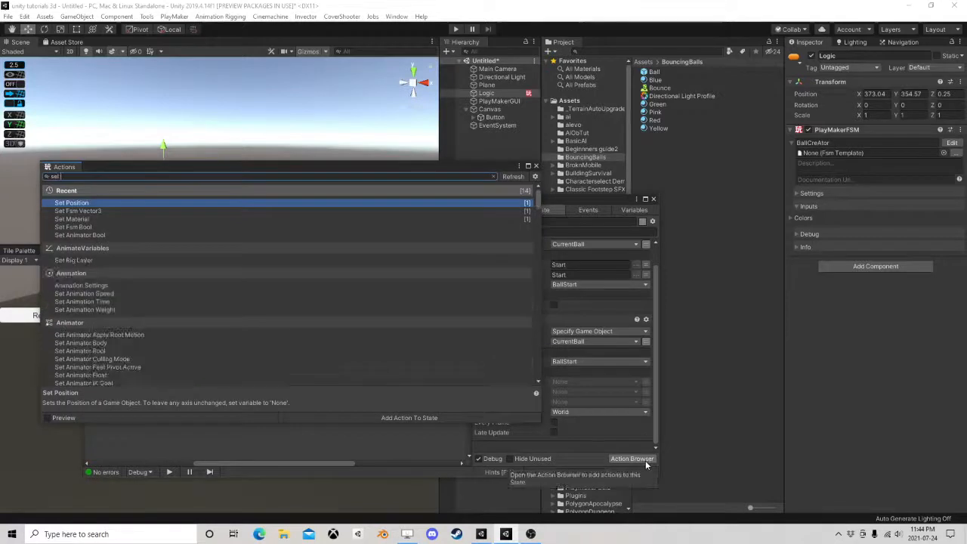
text( velo)
click(63, 228)
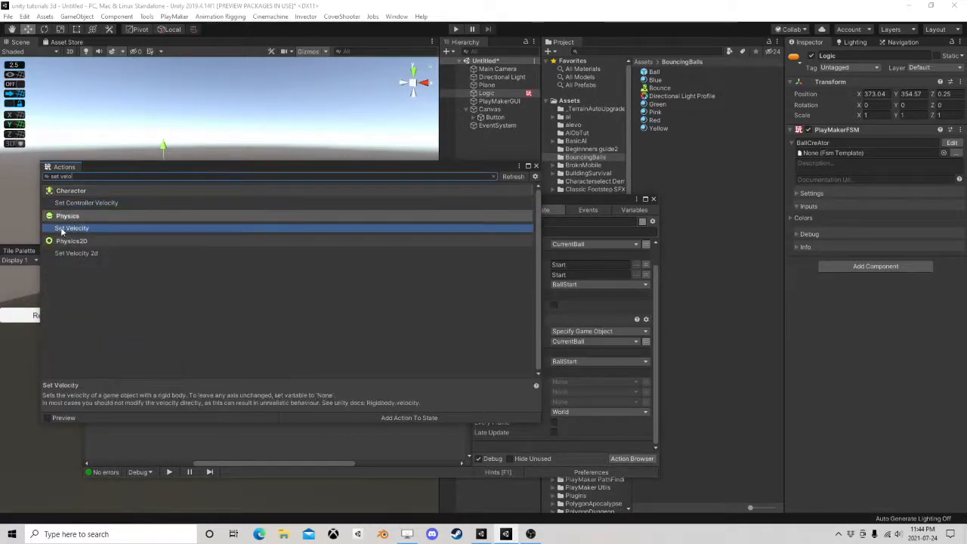
double_click(87, 232)
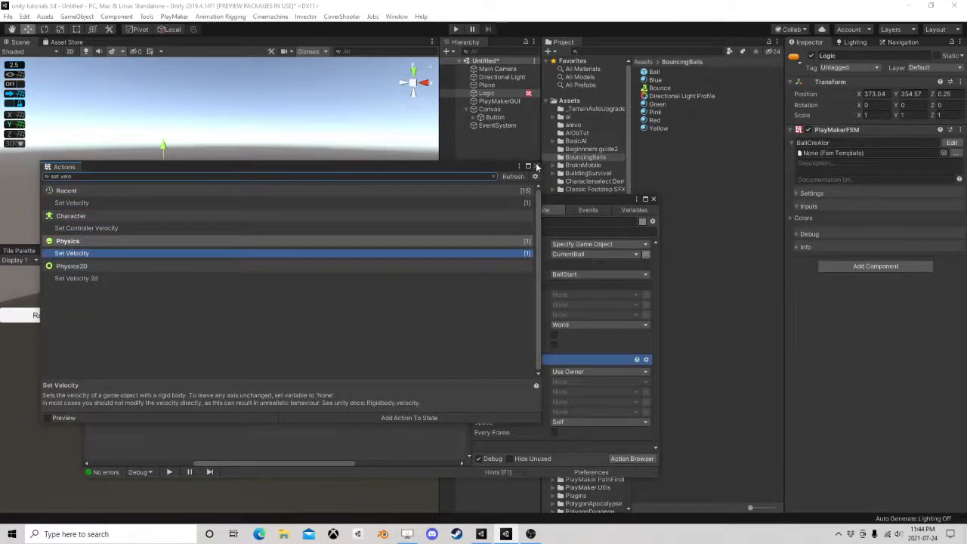
click(534, 166)
Set the Set Velocity action in State 6 to act on a specified game object, using the CurrentBall variable
click(596, 371)
click(604, 392)
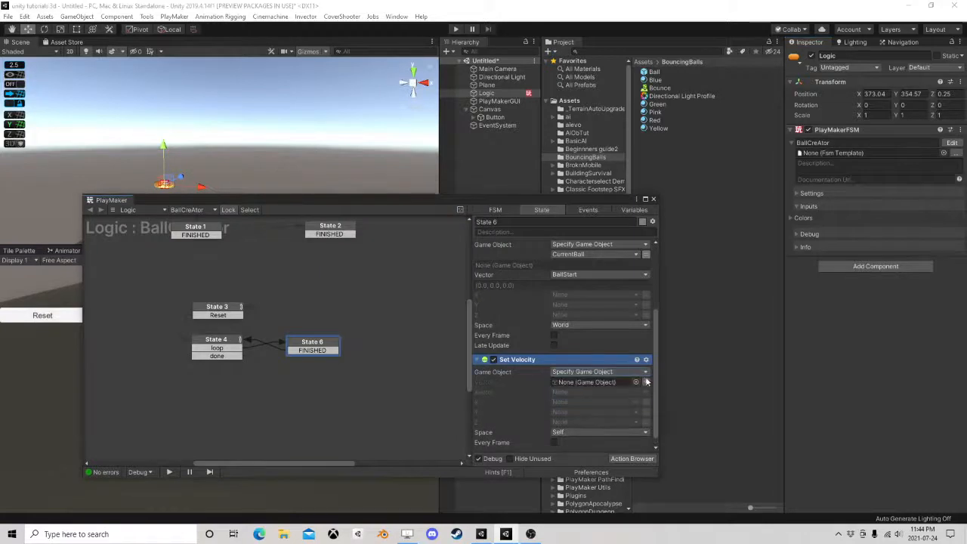
click(646, 382)
click(622, 382)
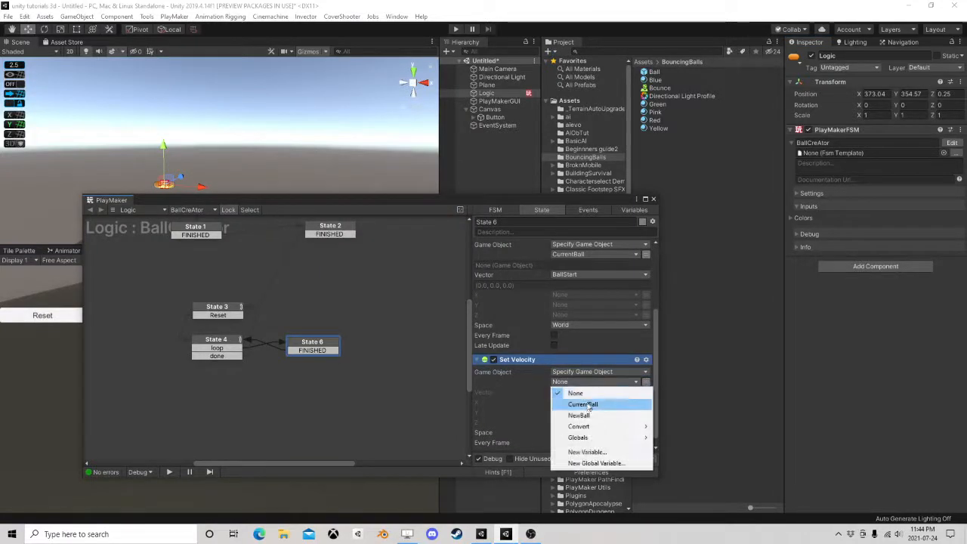
click(586, 404)
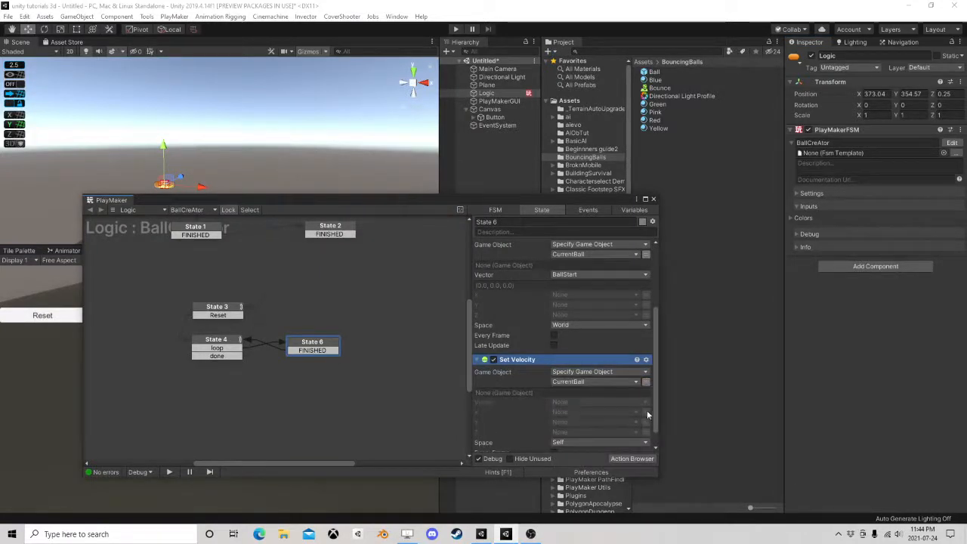
Give the Set Velocity action fixed X, Y and Z values of 0 and set its space to World
click(646, 411)
click(646, 421)
click(645, 432)
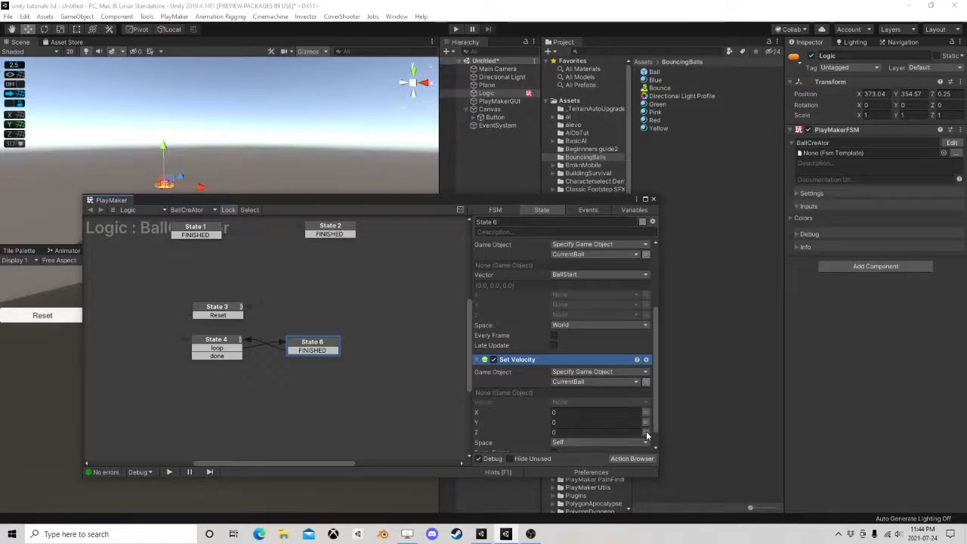
scroll(573, 438, down, 1)
click(579, 423)
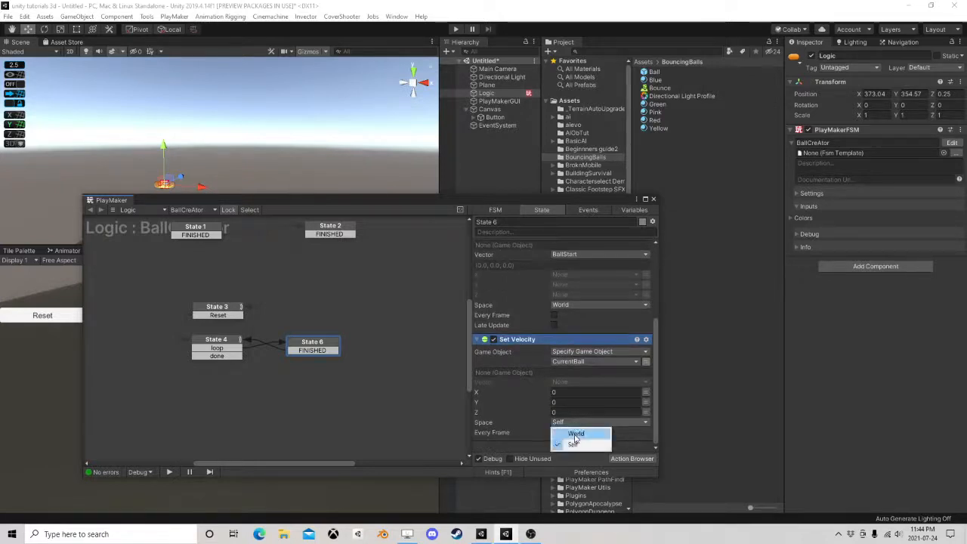
click(575, 434)
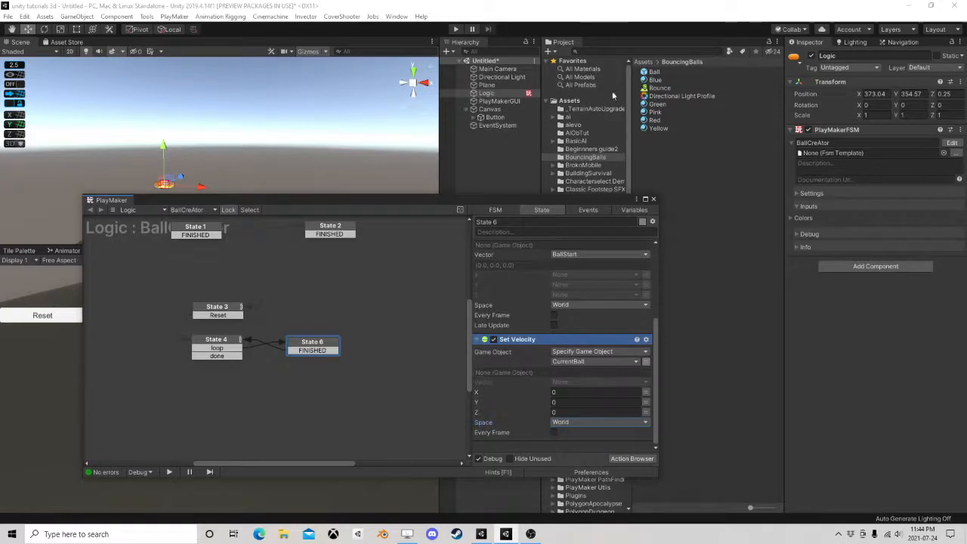
Close the FSM editor, run the scene, test the in-game Reset button while watching the ball in the Scene view, and stop play mode
click(653, 198)
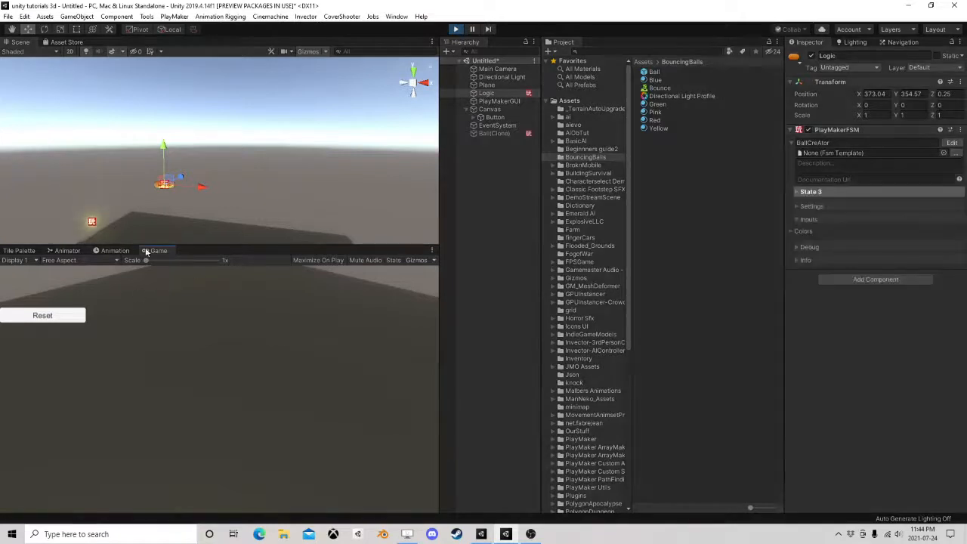
right_drag(281, 160, 202, 199)
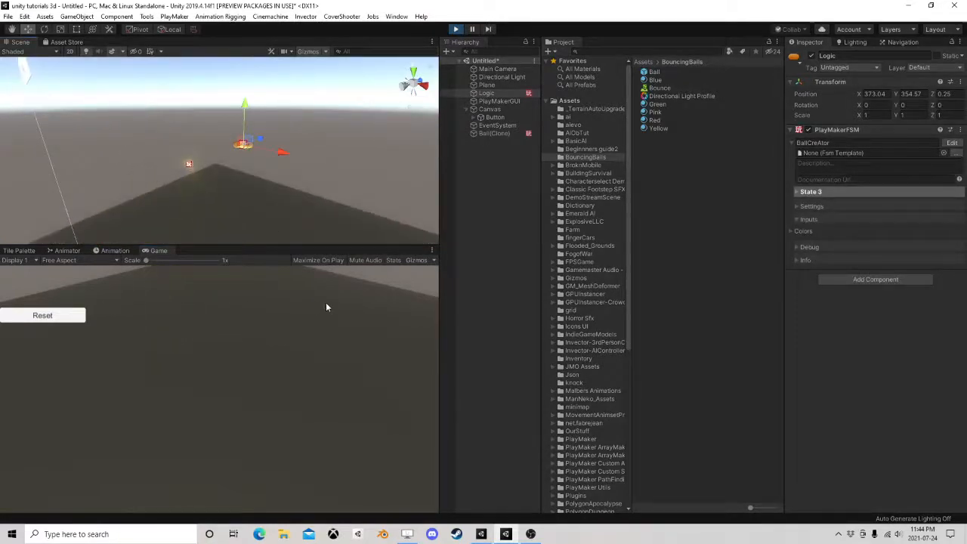
click(45, 315)
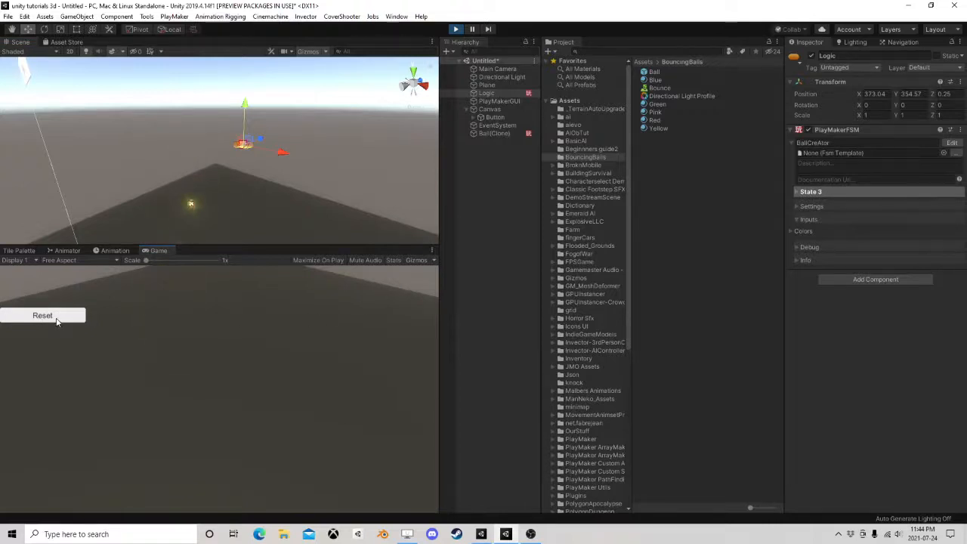
click(455, 29)
Reopen the Logic object's BallCreAtor FSM and move State 2 slightly farther from State 1 in the graph
click(504, 95)
click(951, 143)
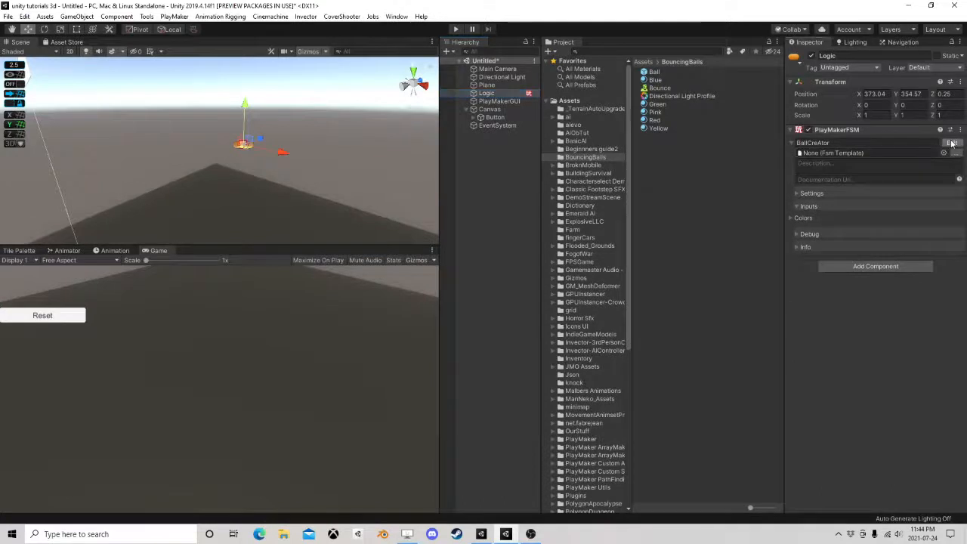
scroll(410, 264, down, 3)
drag(315, 305, 359, 296)
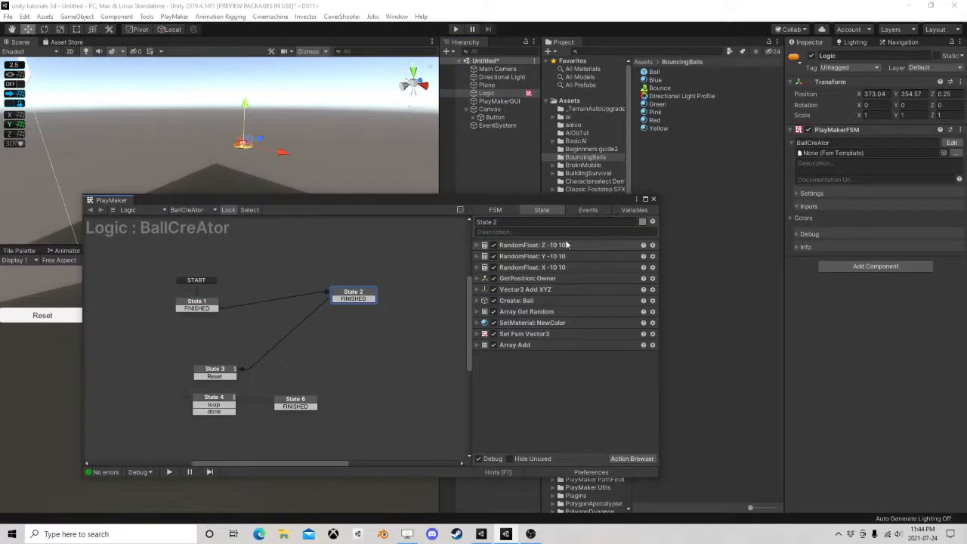
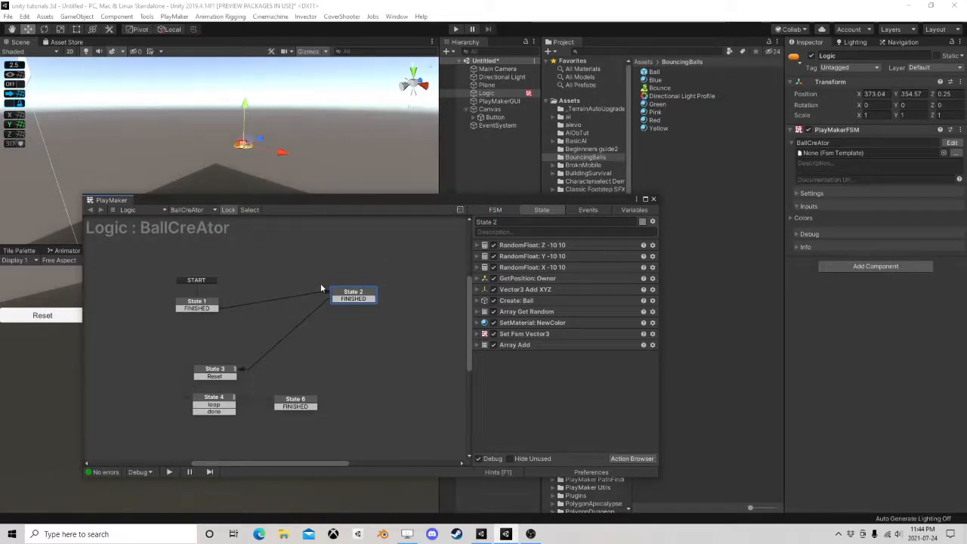
Move State 2 slightly farther from State 1 and add a Loop action from the StateMachine category to it
mouse_move(348, 290)
mouse_down()
mouse_move(395, 266)
mouse_move(361, 289)
mouse_up()
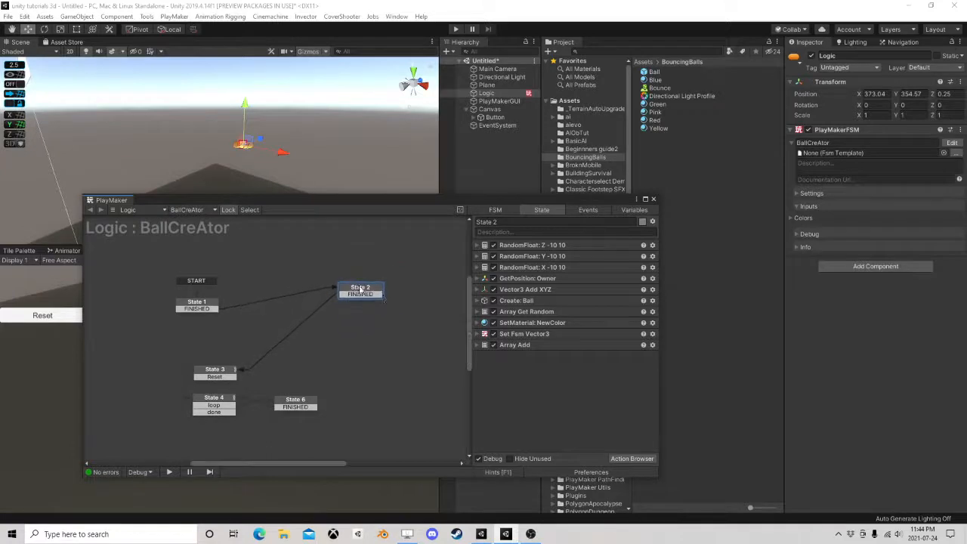
click(628, 458)
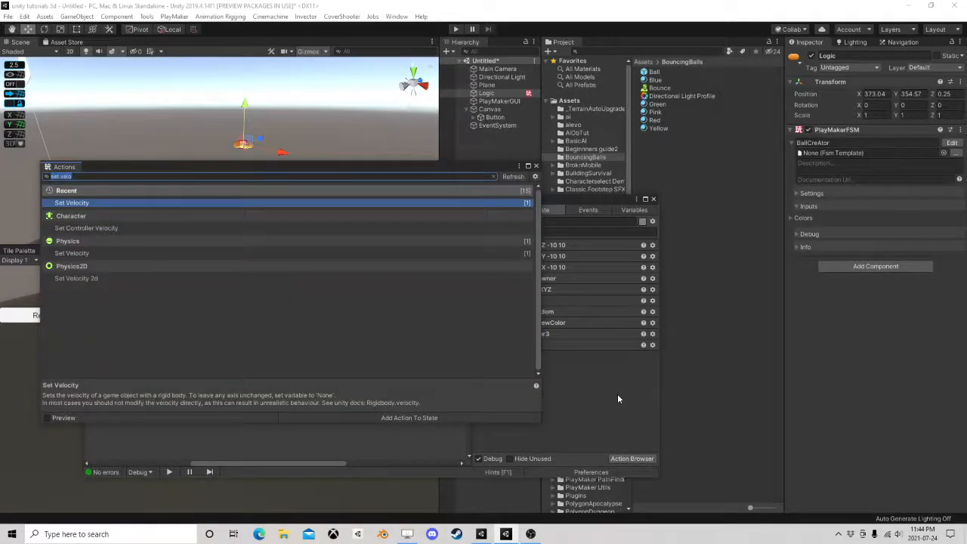
text(loop)
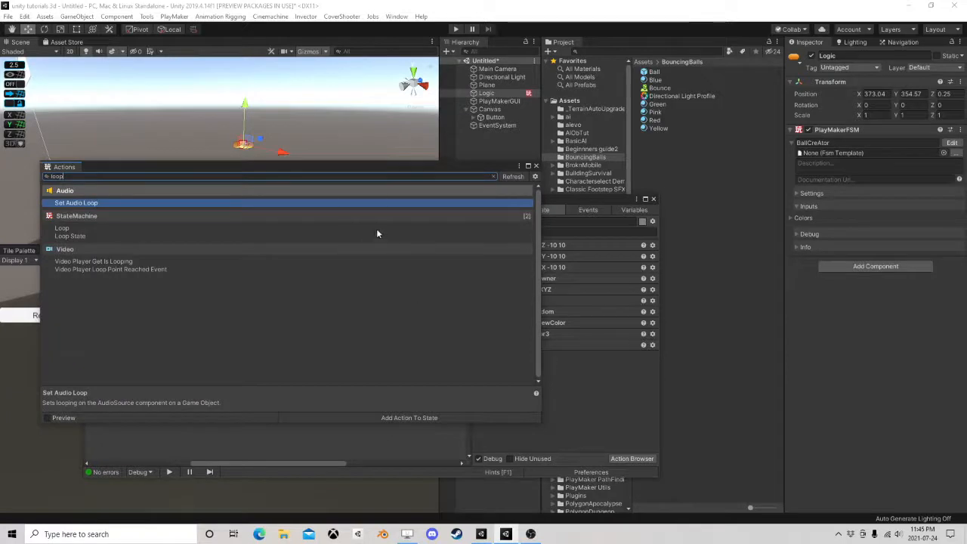
click(71, 238)
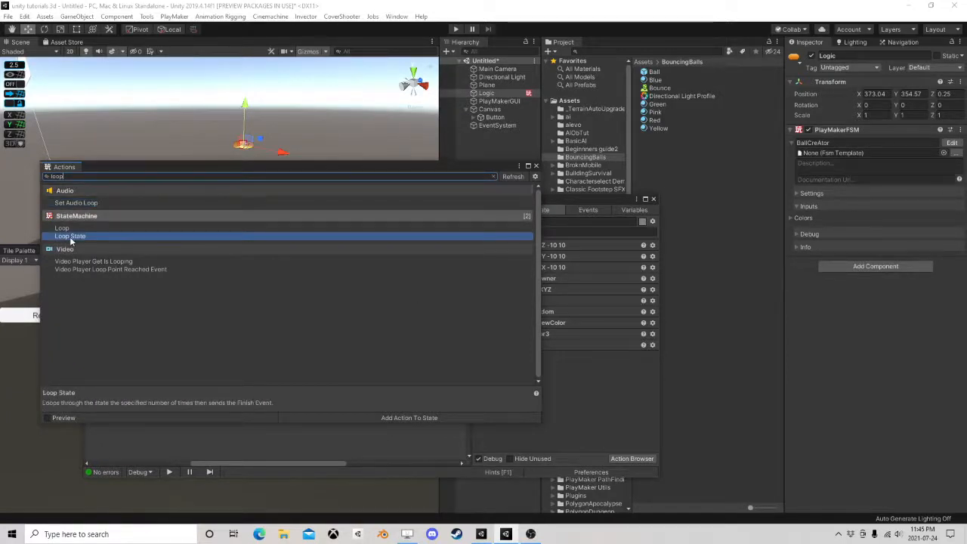
click(70, 230)
click(76, 236)
click(70, 230)
click(76, 237)
double_click(75, 230)
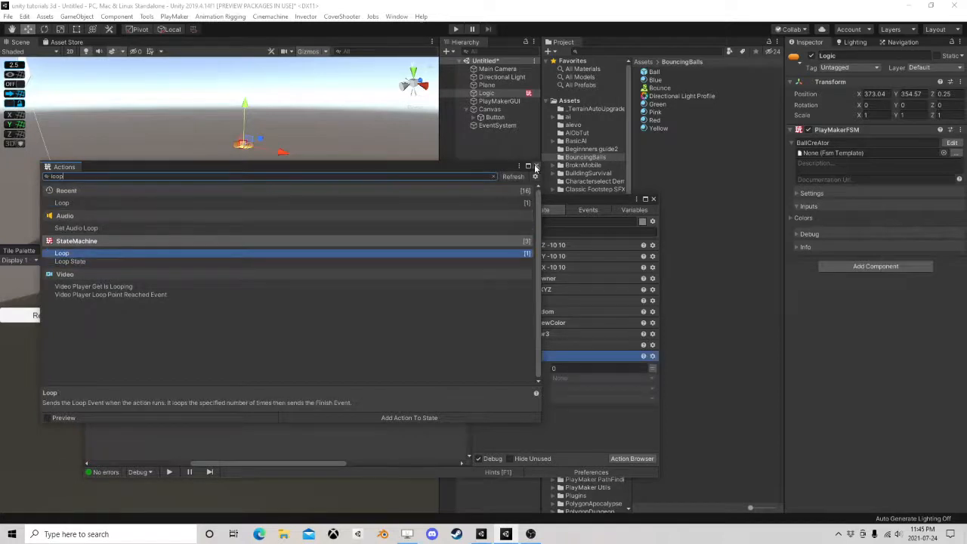
click(536, 166)
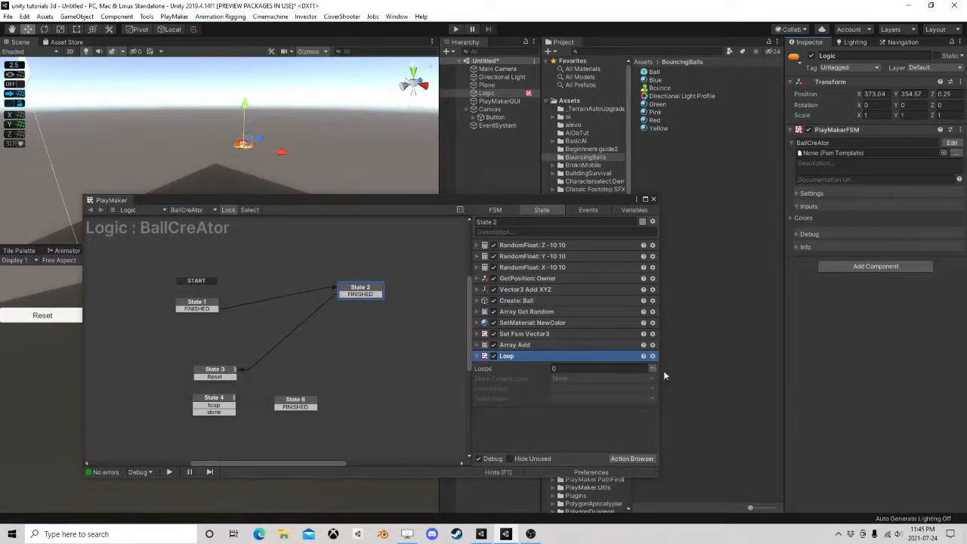
Drive the Loop action's Loops value with a new variable named NumberOfBalls
click(652, 368)
click(600, 367)
click(582, 403)
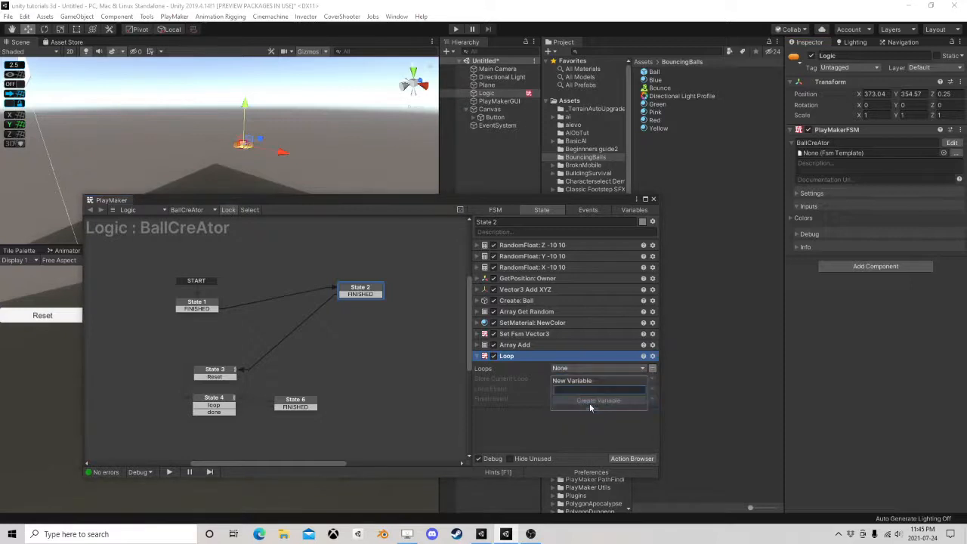
text(Number)
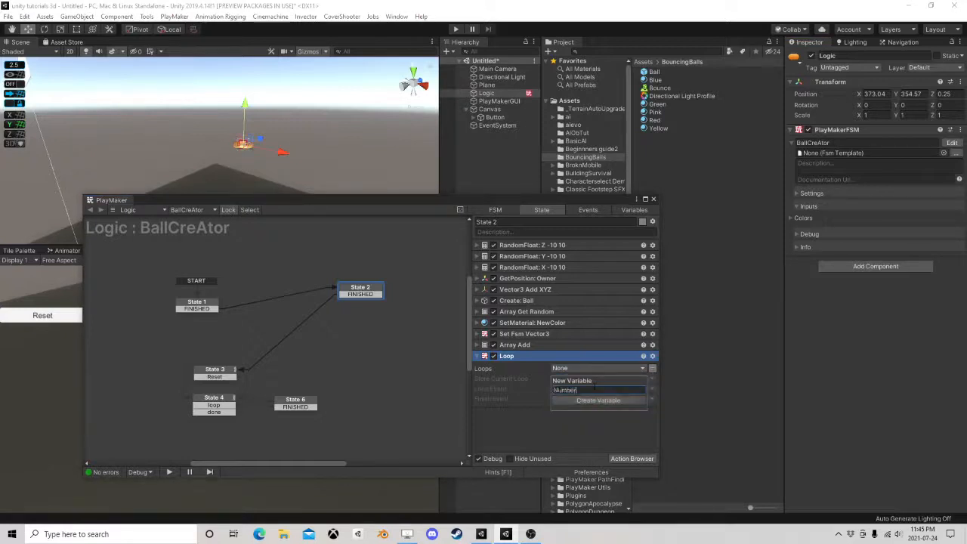
text(OfBalls)
key(Return)
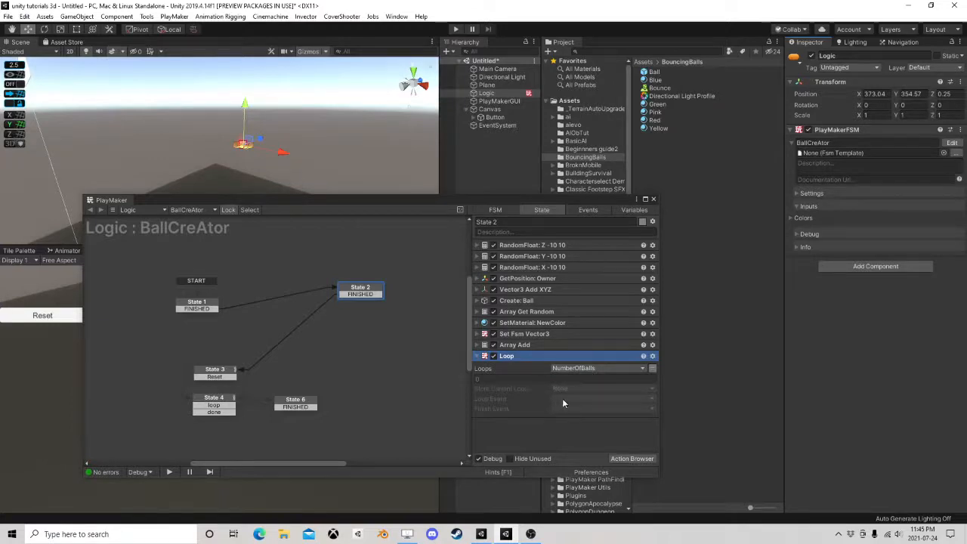
Replace the Loop action in State 2 with a Loop State action placed at the end of the action list
right_click(510, 356)
click(567, 352)
click(633, 459)
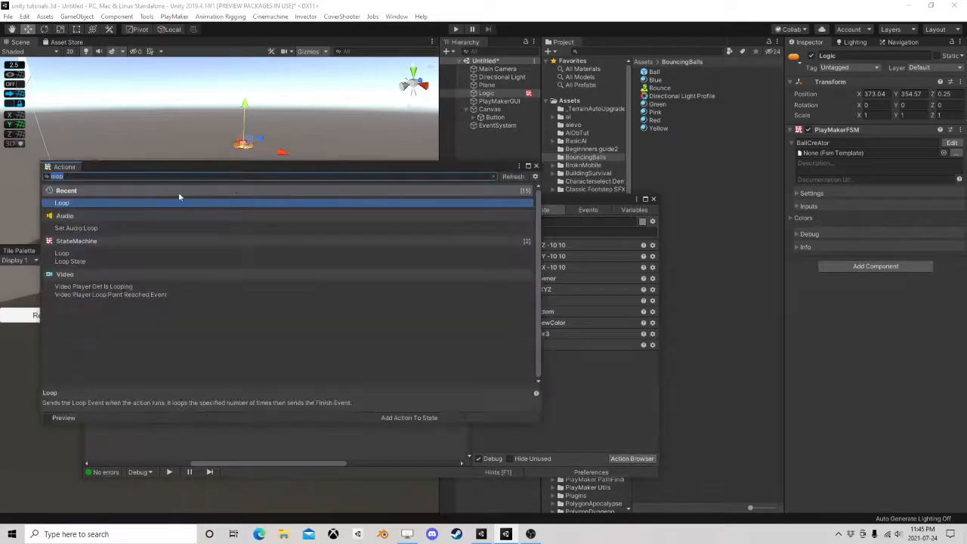
double_click(84, 261)
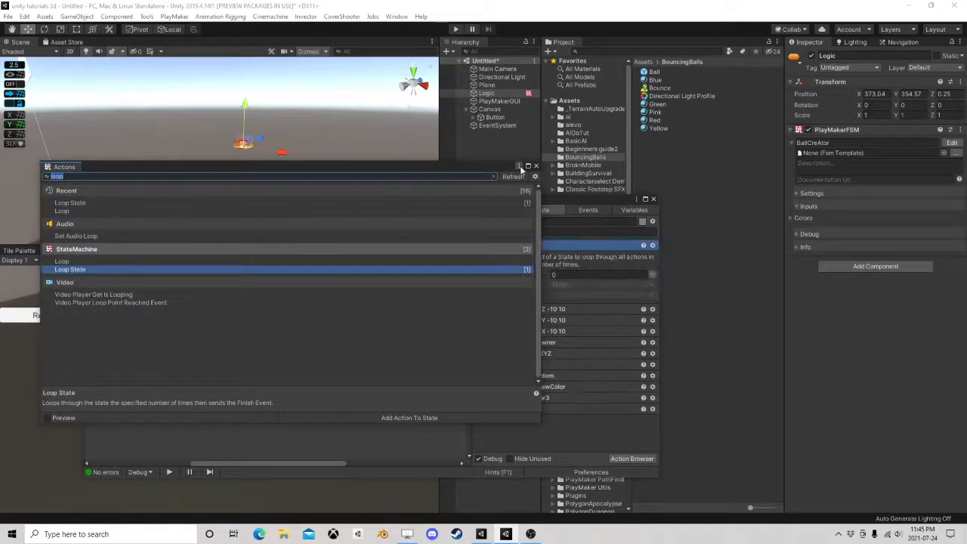
click(535, 165)
drag(513, 250, 515, 431)
Set the Loop State action's Loops to the NumberOfBalls variable and its Finish Event to FINISHED
click(653, 385)
click(612, 384)
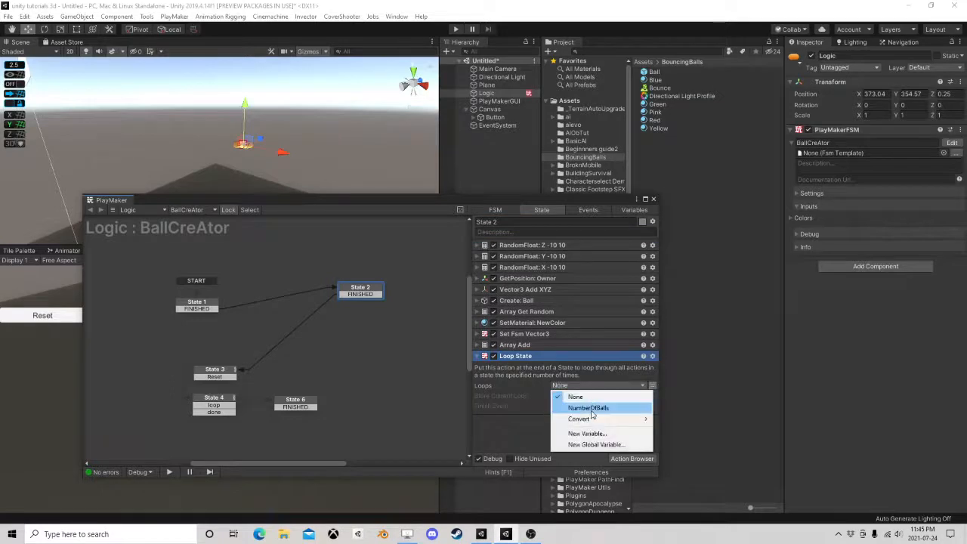
click(570, 406)
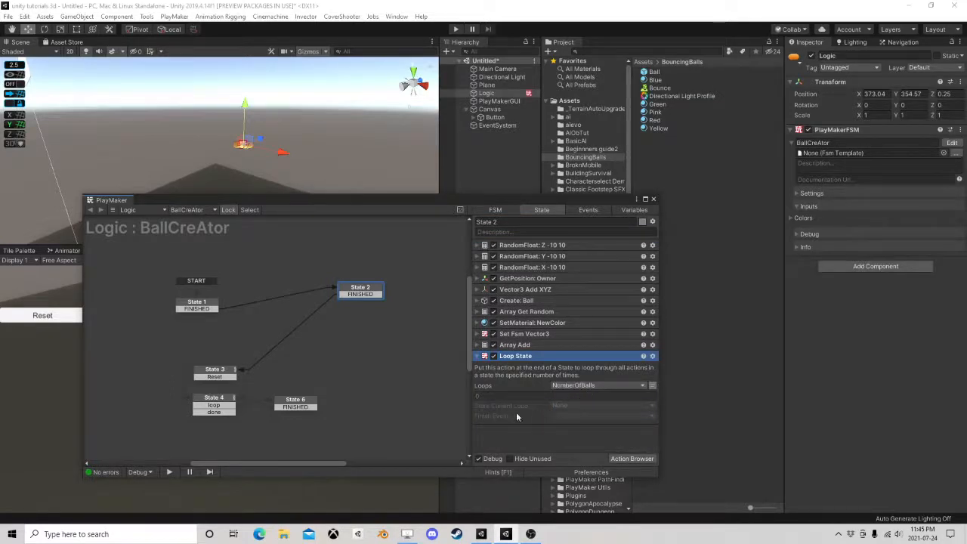
click(567, 420)
click(598, 326)
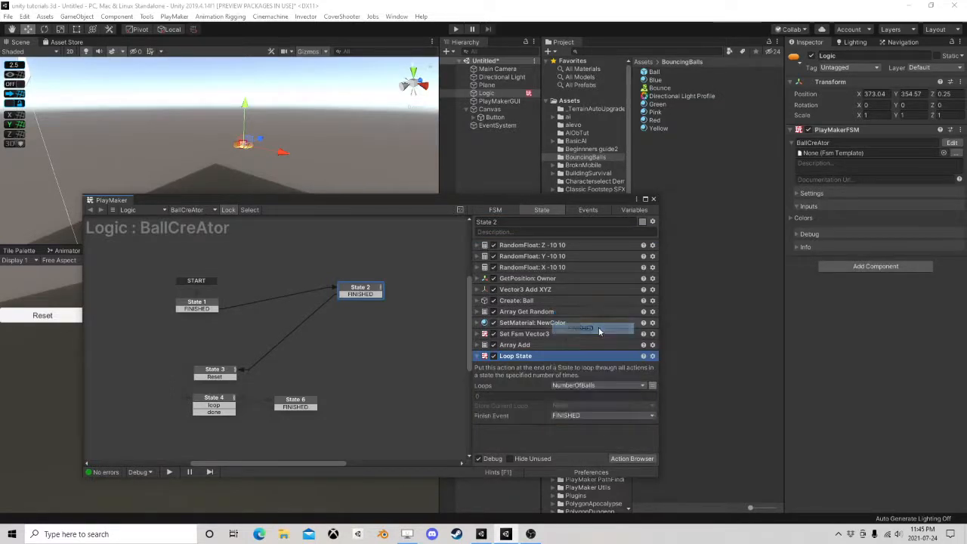
Expose the NumberOfBalls variable as an FSM input and close the FSM editor
click(633, 209)
scroll(509, 295, down, 3)
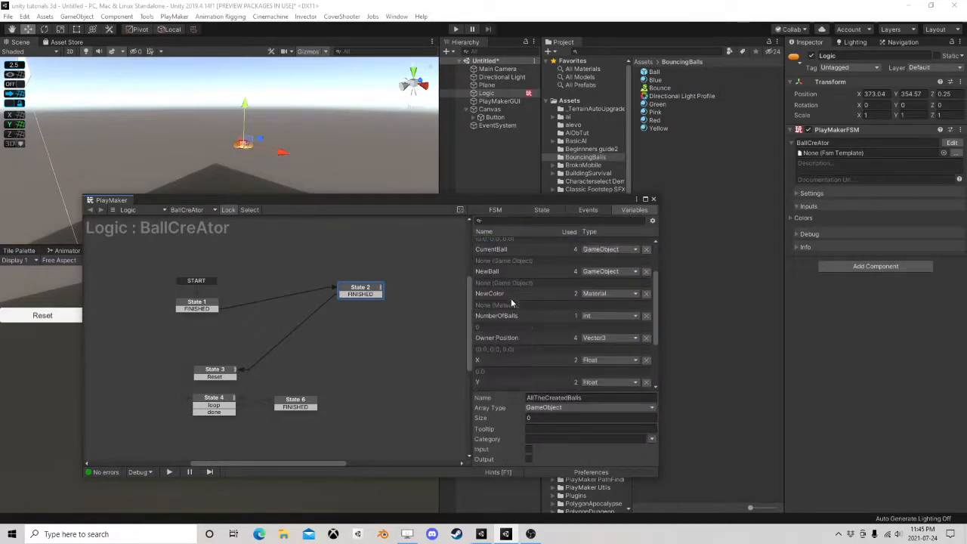
click(503, 320)
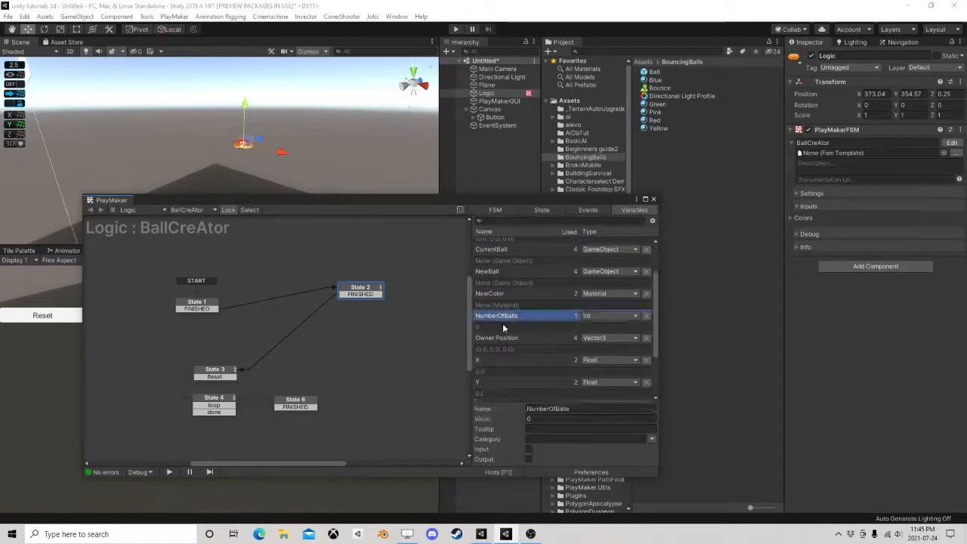
click(528, 448)
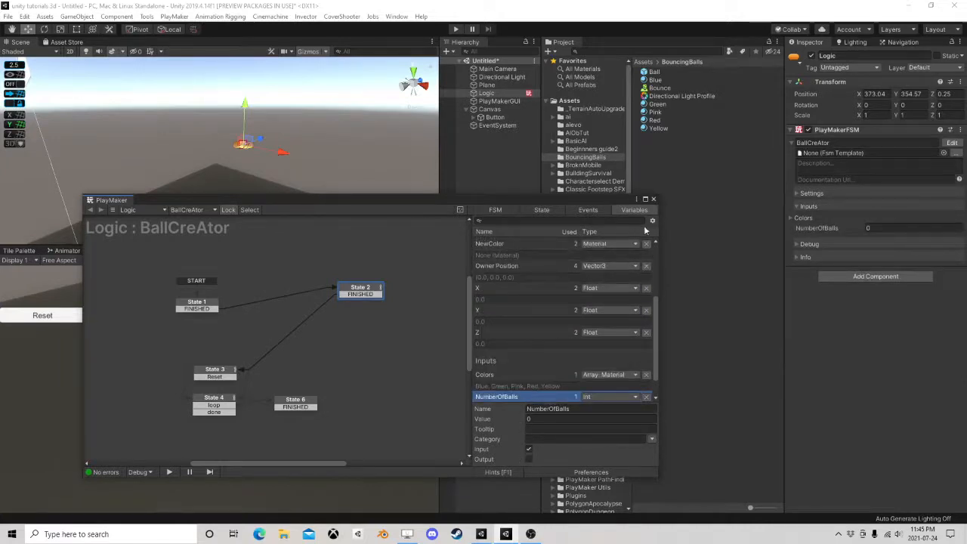
click(653, 198)
Set the Logic object's NumberOfBalls to 5, run the scene, and test the in-game Reset while viewing the whole plane
drag(838, 228, 846, 229)
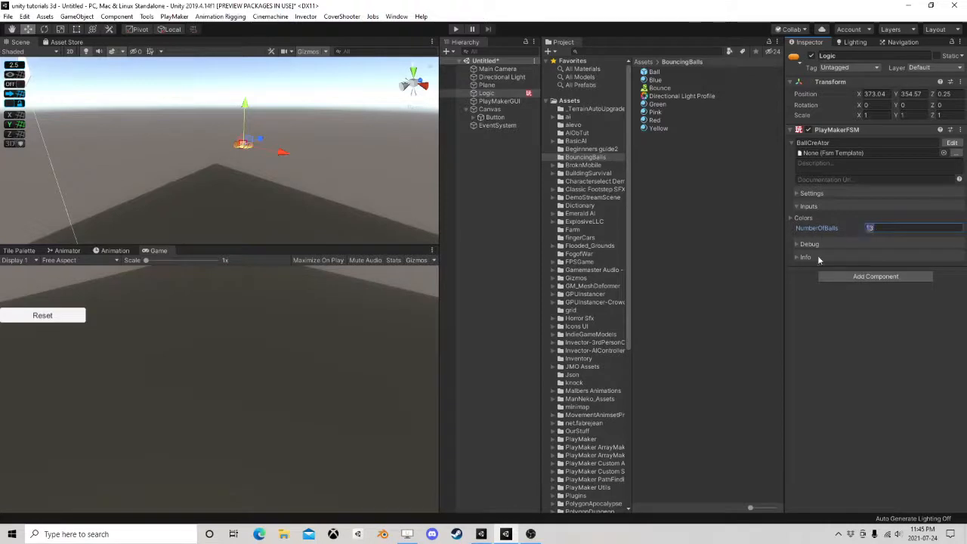
click(458, 30)
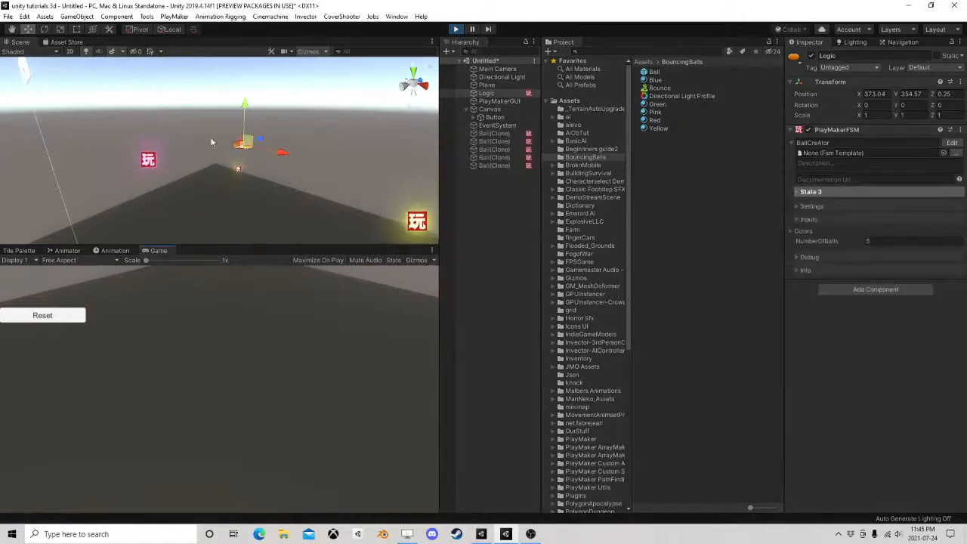
right_drag(208, 139, 207, 186)
scroll(209, 188, down, 4)
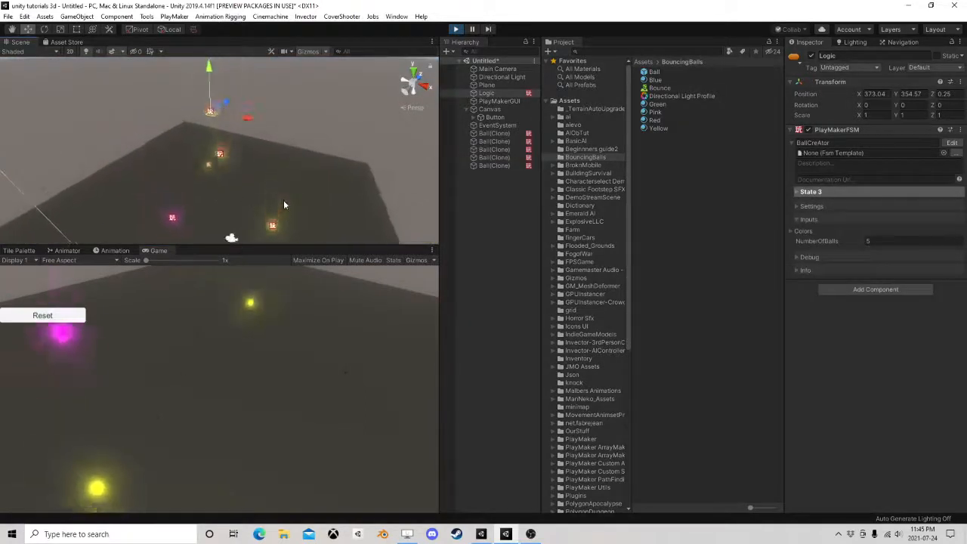
scroll(280, 197, down, 5)
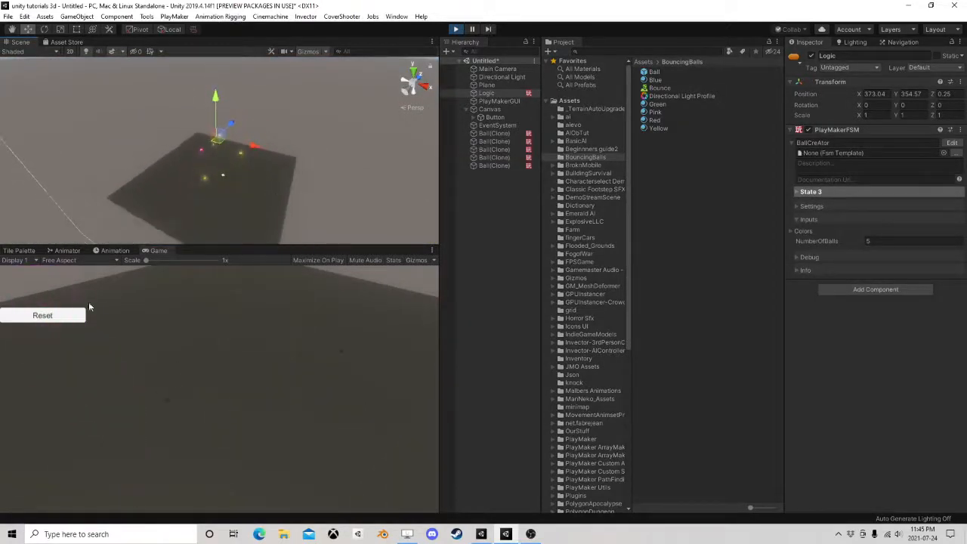
click(49, 320)
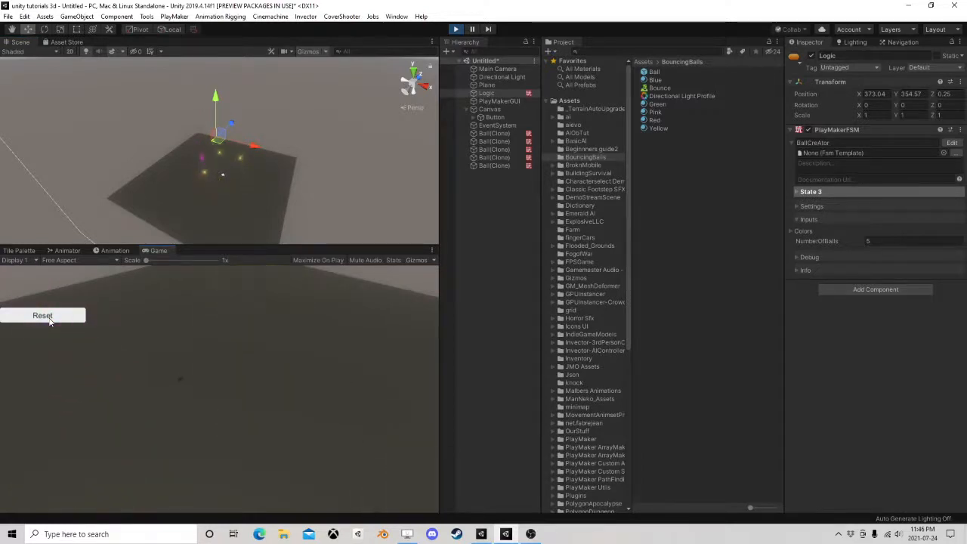
Set NumberOfBalls to 120 while the scene is running, test the in-game Reset again, and stop play mode
click(869, 241)
text(184)
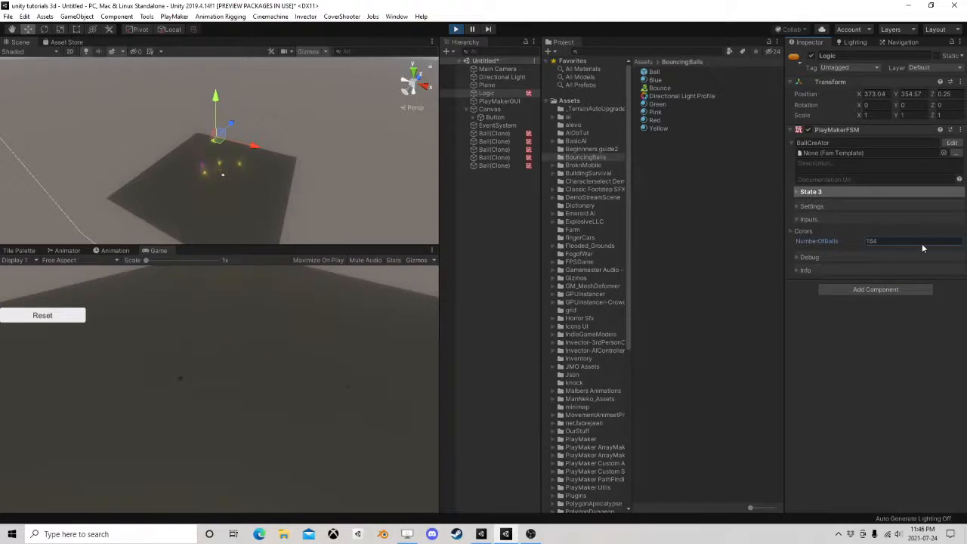
drag(921, 244, 899, 244)
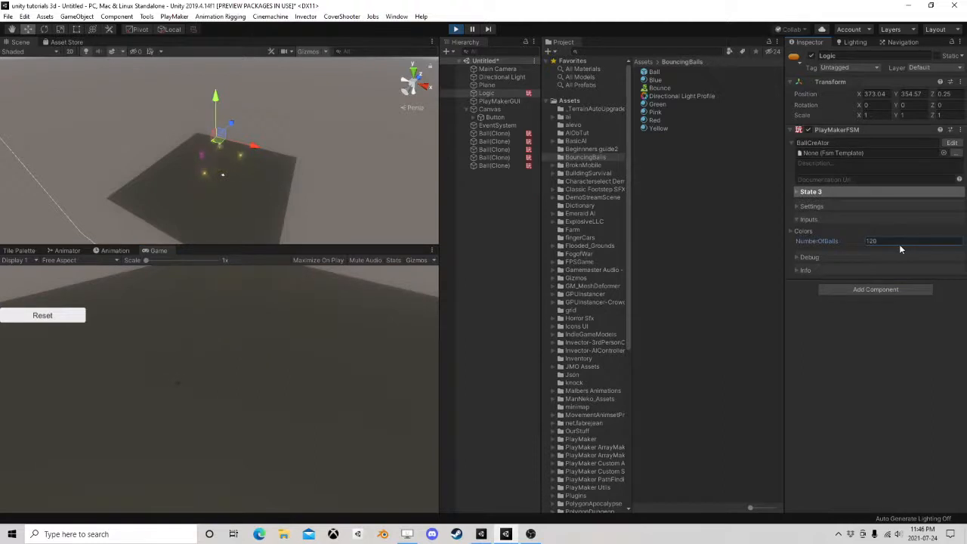
click(39, 320)
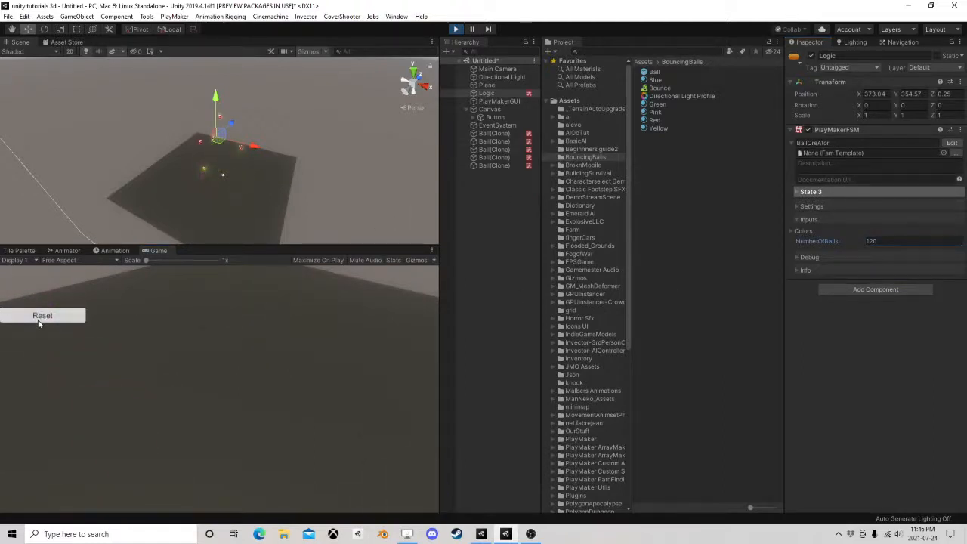
click(456, 29)
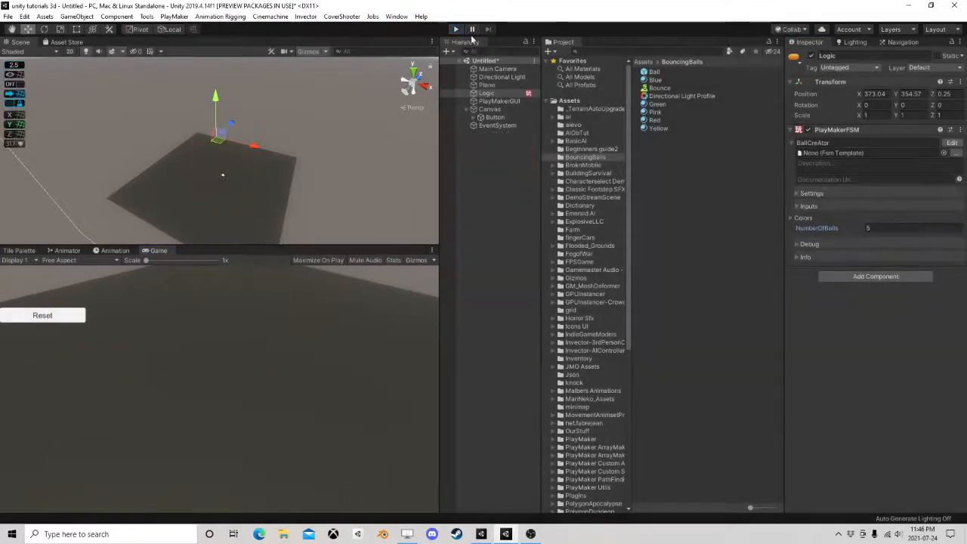
Set the Logic object's NumberOfBalls to 122, run the scene, and clear the object selection
drag(814, 228, 898, 238)
click(456, 28)
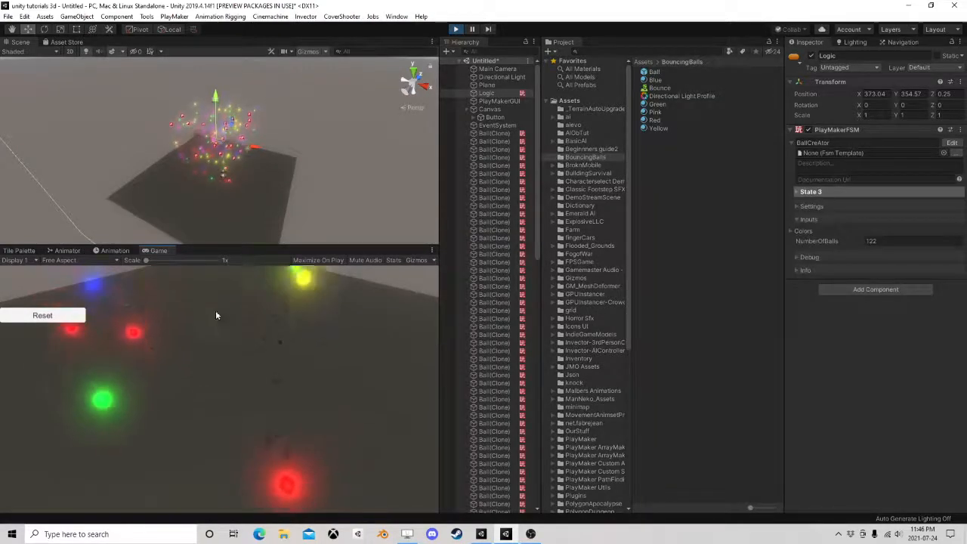
click(691, 337)
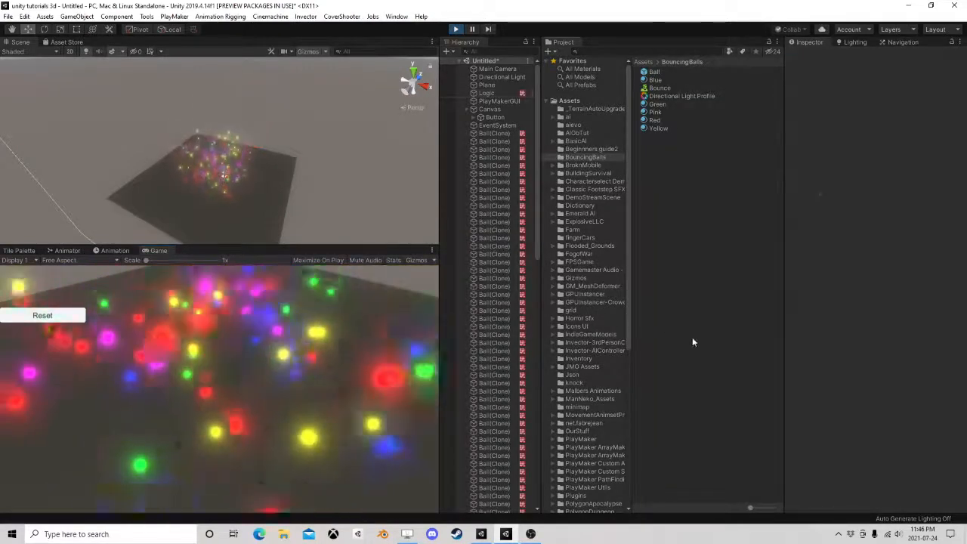
Examine the bouncing balls in the Scene view, test the in-game Reset, enlarge the Game view, and stop play mode
right_drag(175, 174, 216, 166)
middle_drag(236, 189, 259, 145)
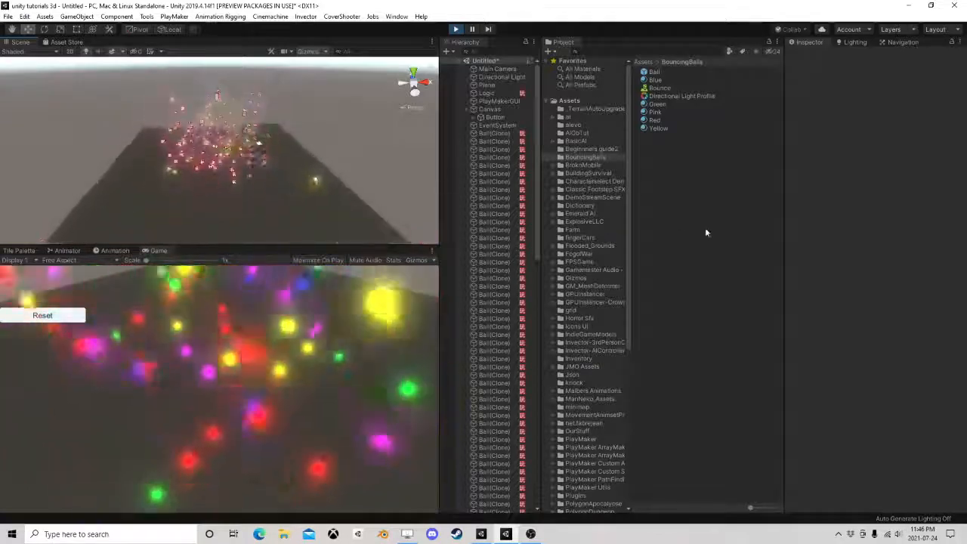
click(704, 229)
scroll(284, 186, up, 3)
scroll(284, 186, down, 5)
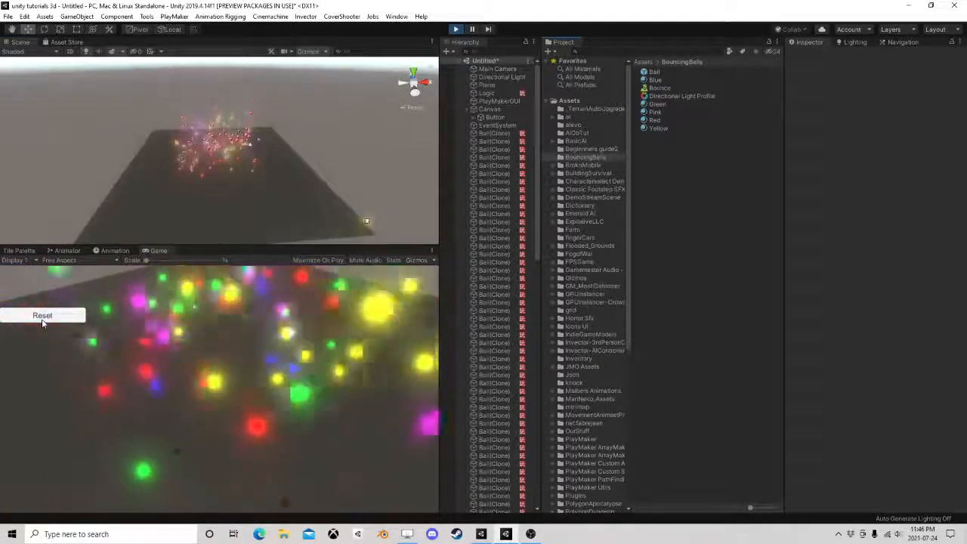
click(41, 315)
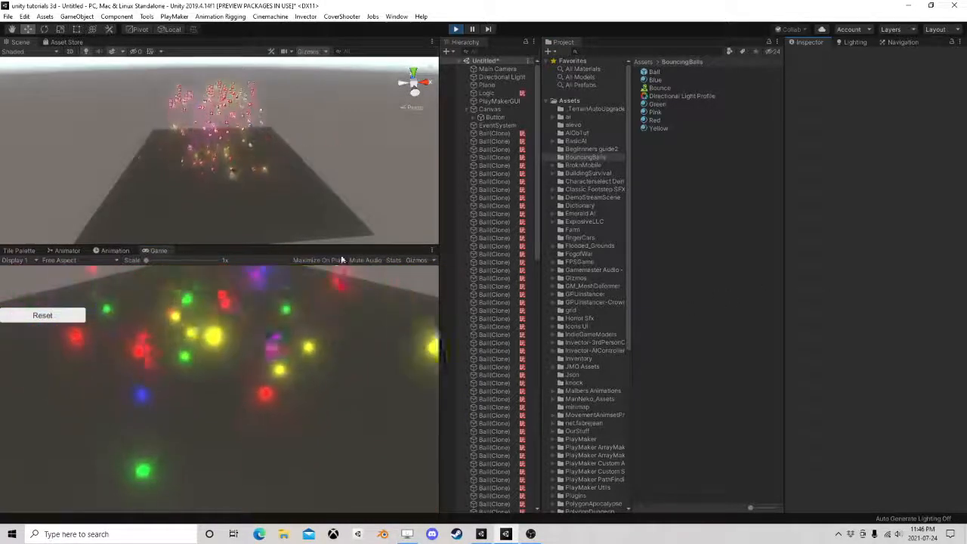
drag(295, 245, 290, 115)
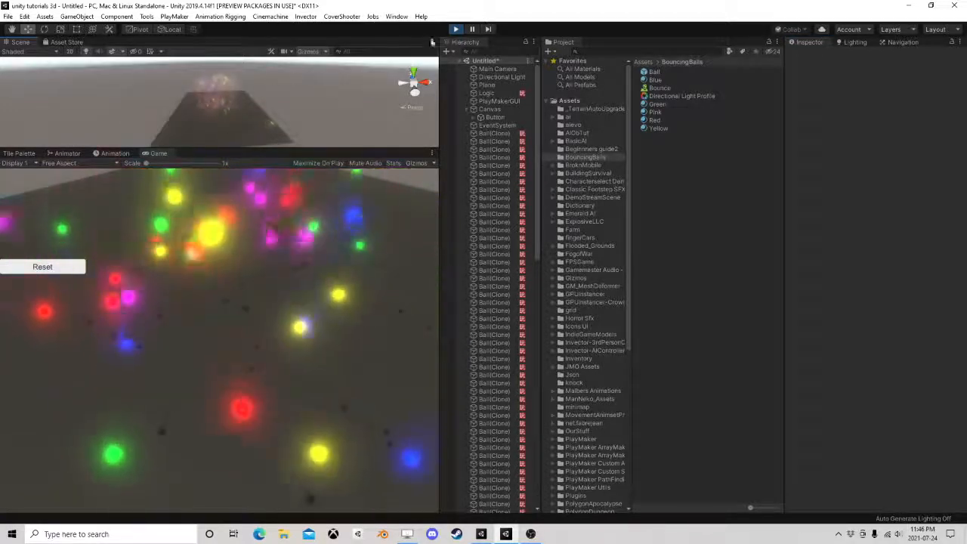
click(456, 29)
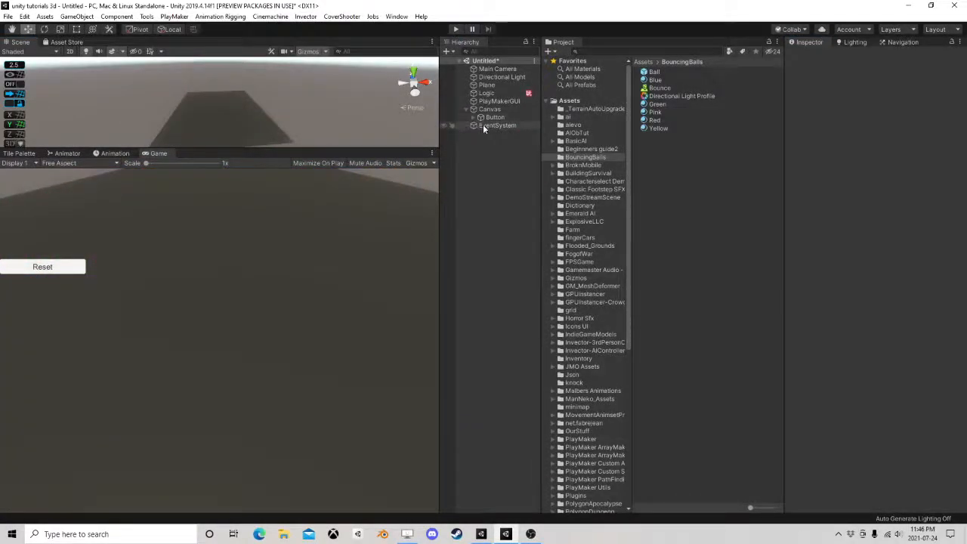
Set the Logic object's NumberOfBalls to 312 and run the scene
click(485, 93)
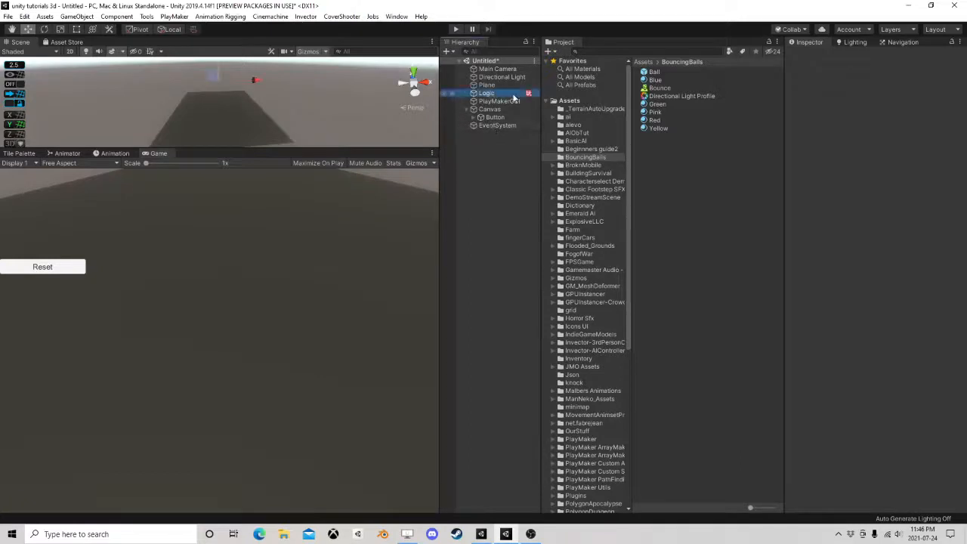
click(825, 229)
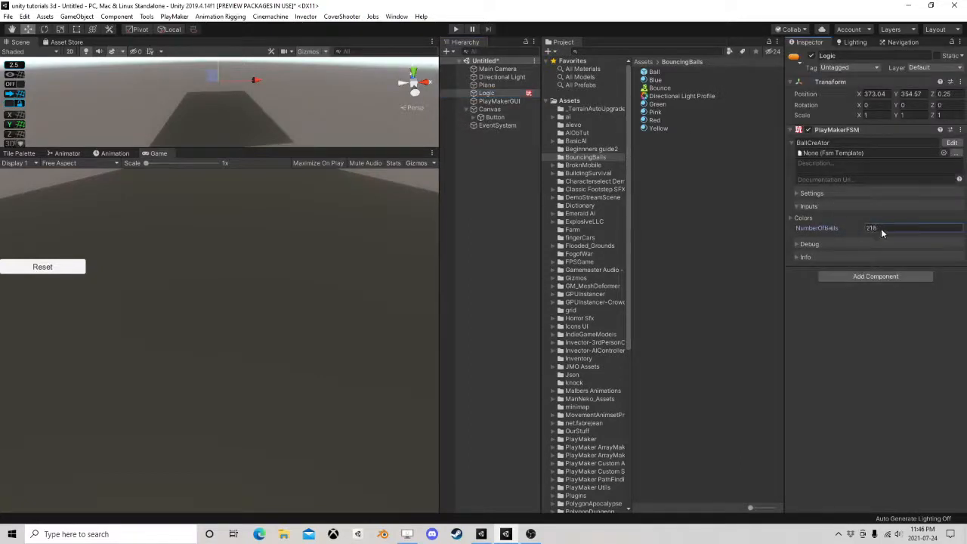
click(457, 28)
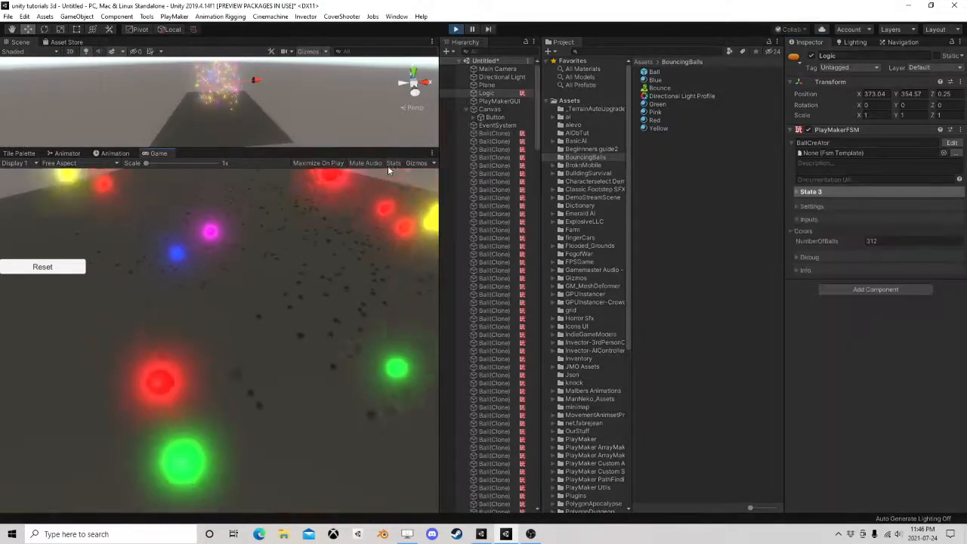
Check the Game view's rendering statistics, enlarge the Scene view to watch the bouncing balls, and stop play mode
click(392, 164)
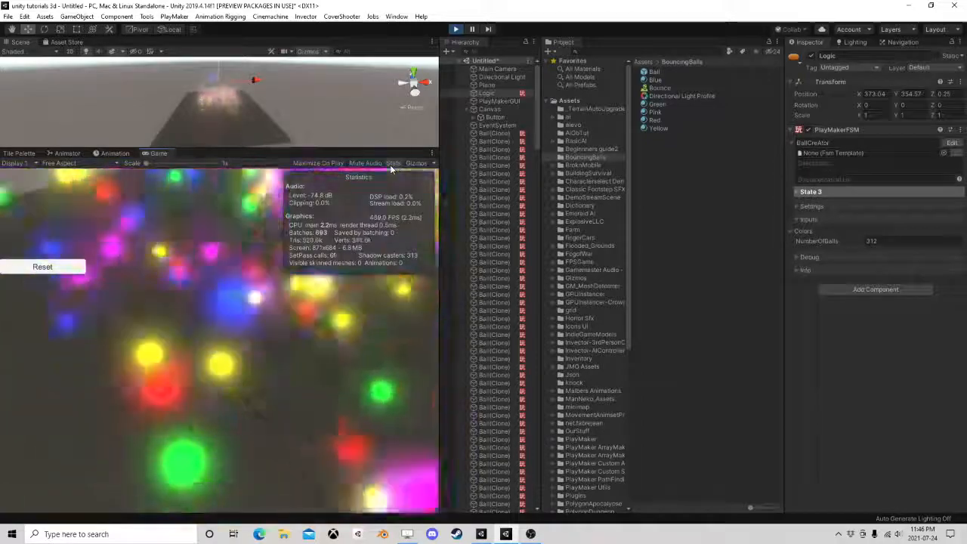
click(391, 164)
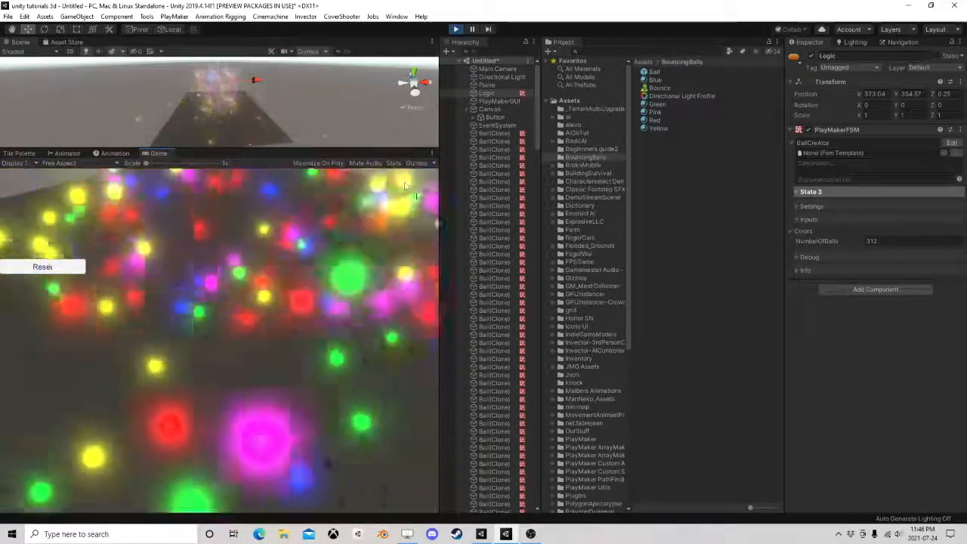
click(718, 270)
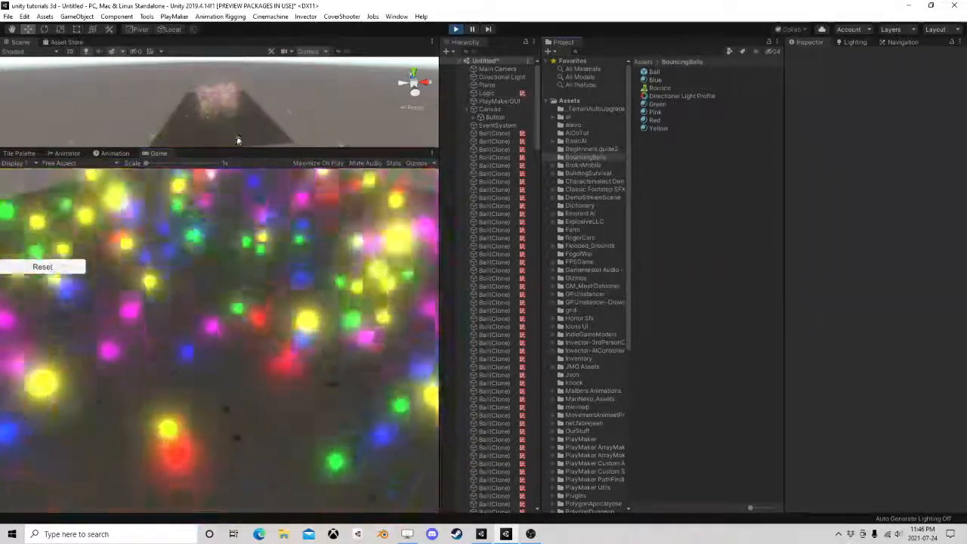
drag(244, 79, 244, 214)
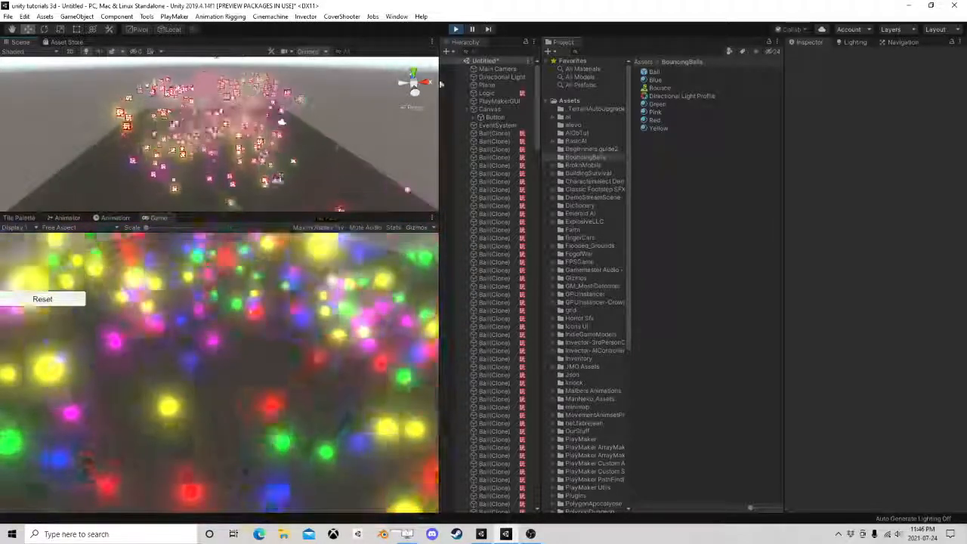
click(456, 30)
Align the Main Camera with the current Scene view, then test-run the scene and stop play mode
click(498, 69)
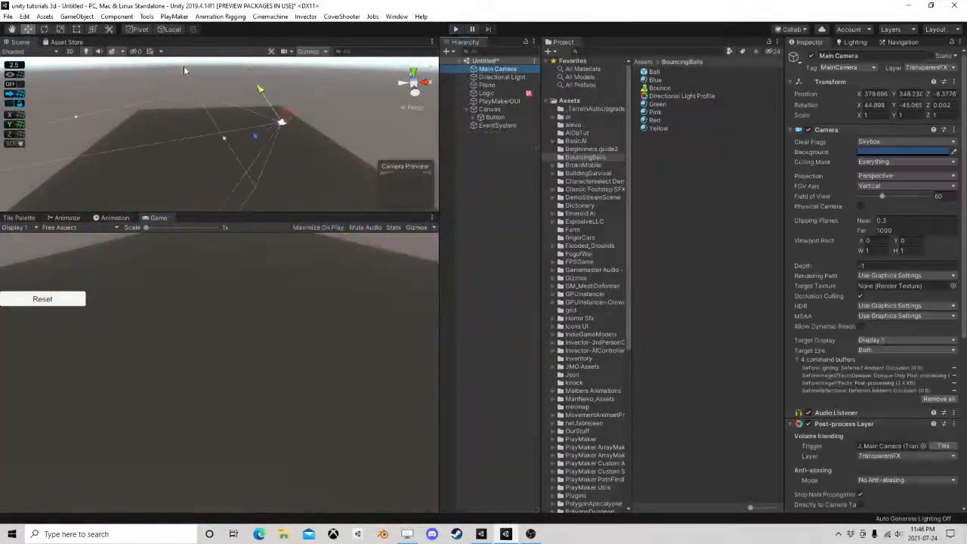
click(76, 15)
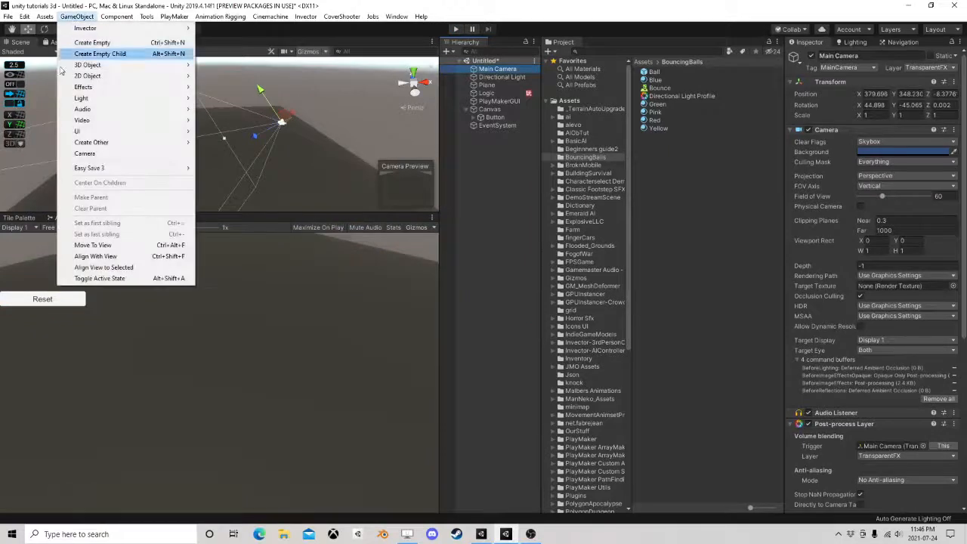
click(93, 256)
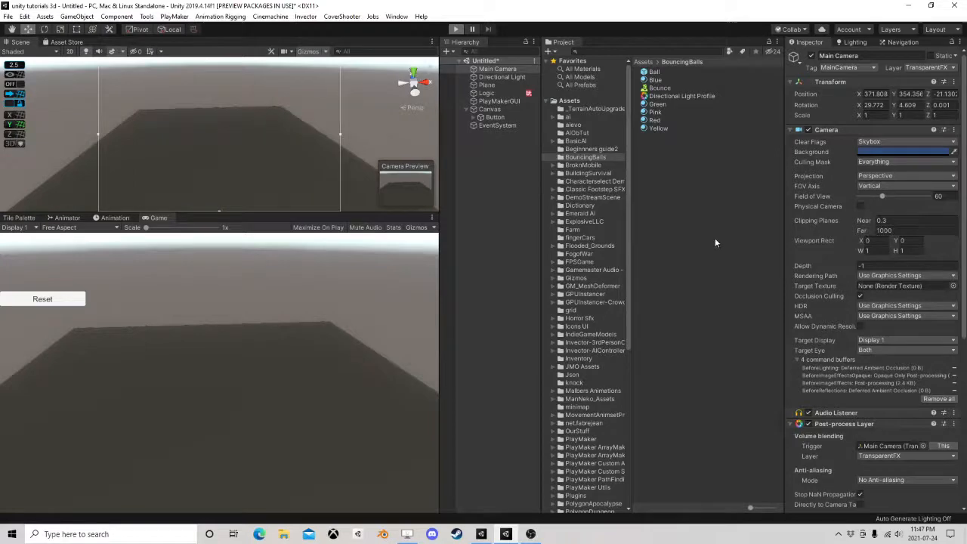
key(ctrl+p)
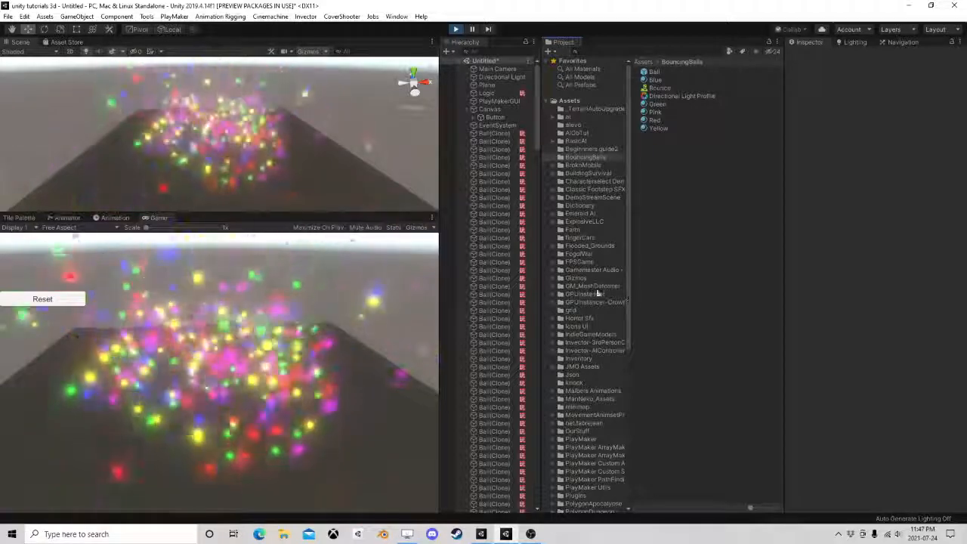
click(455, 28)
Open the Logic object's BallCreAtor FSM, review its states, and reposition State 6 closer to State 4 and State 2 slightly lower
click(489, 85)
click(487, 92)
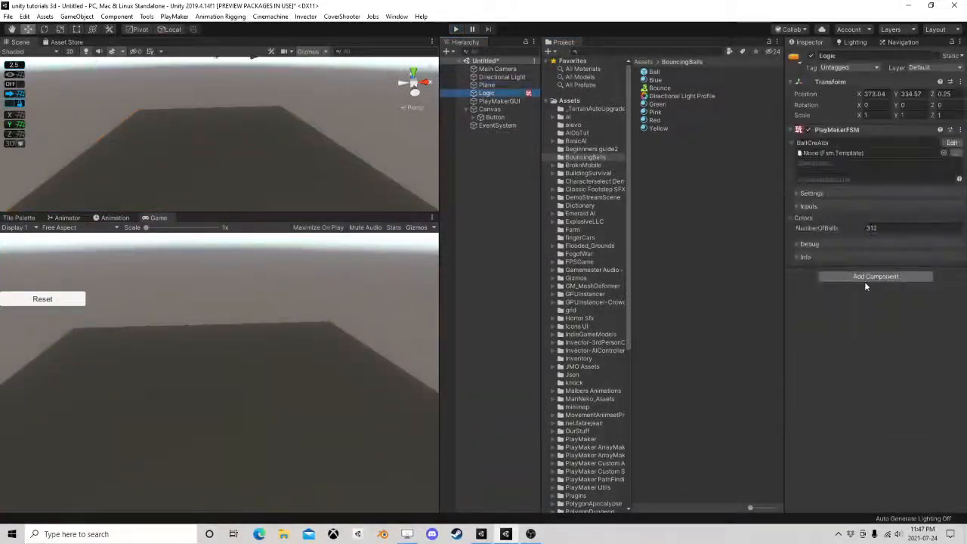
click(951, 142)
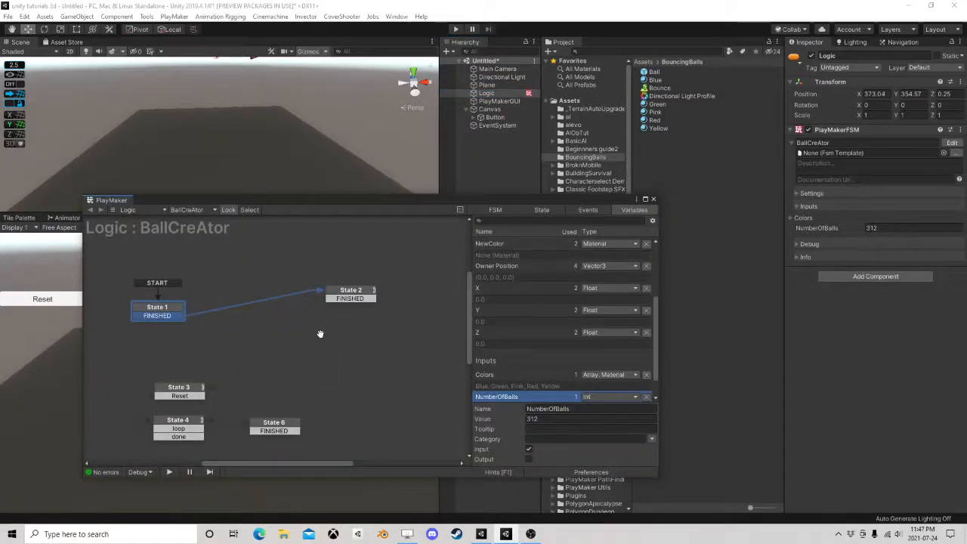
drag(396, 257, 362, 295)
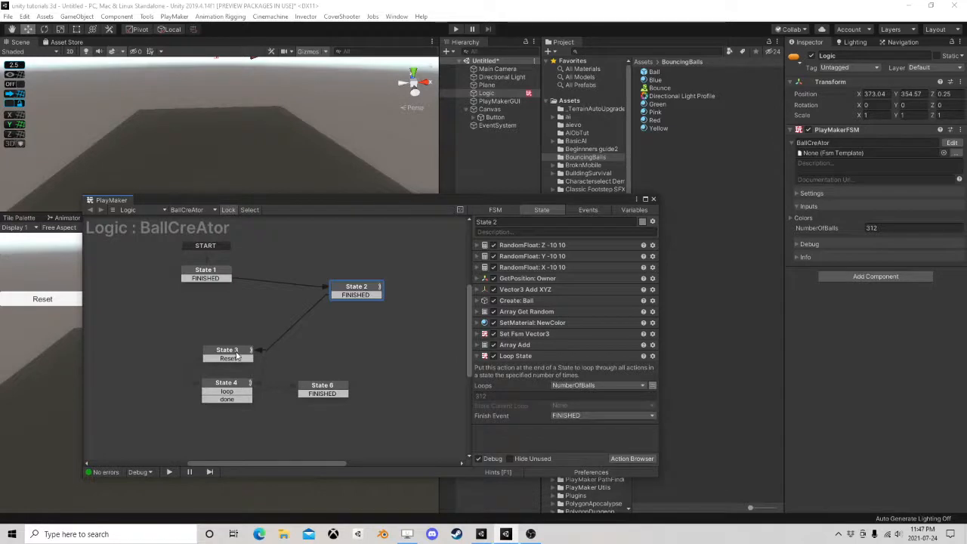
click(228, 351)
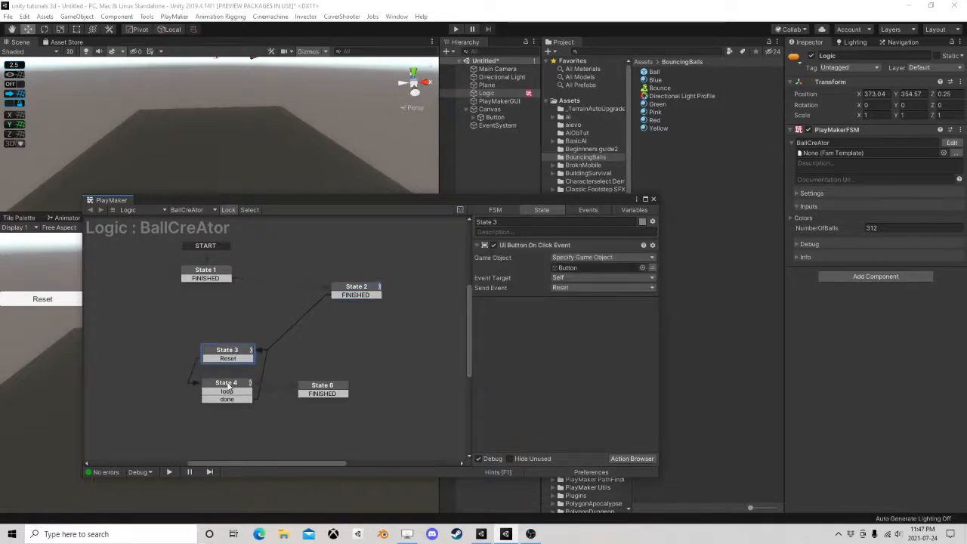
click(228, 385)
click(309, 387)
click(226, 356)
drag(319, 386, 277, 389)
drag(357, 289, 349, 300)
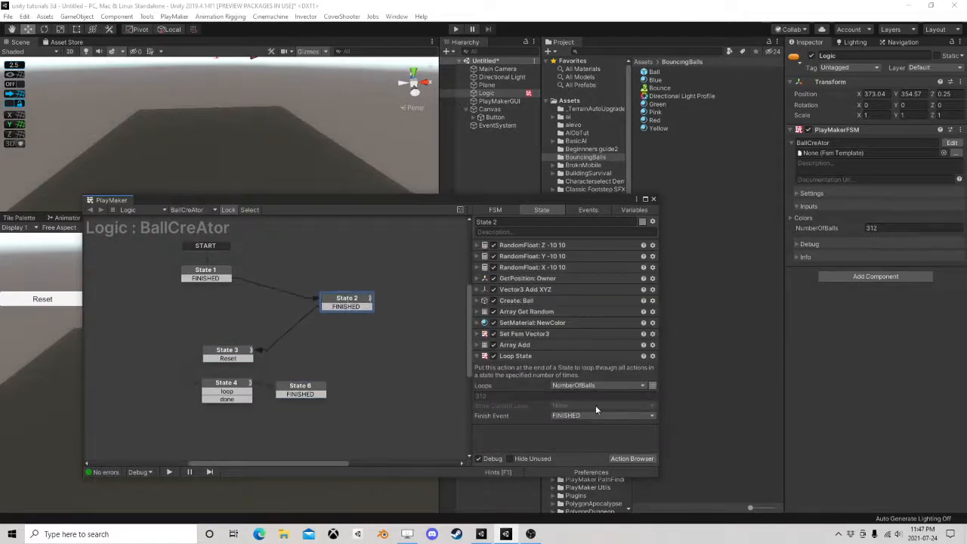
Add a Random Float action to State 2 and move it to the start of the state's action list
click(632, 458)
text(rand)
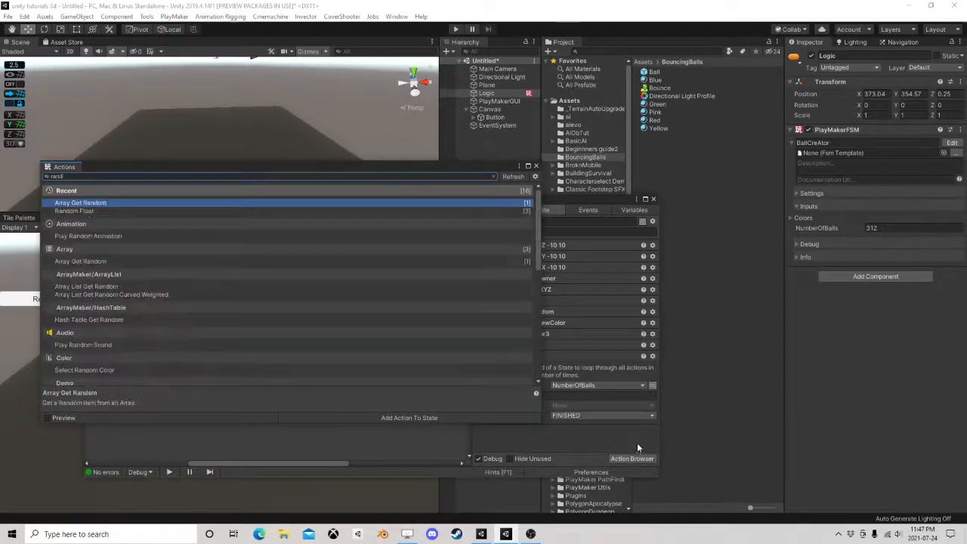
text(om flo)
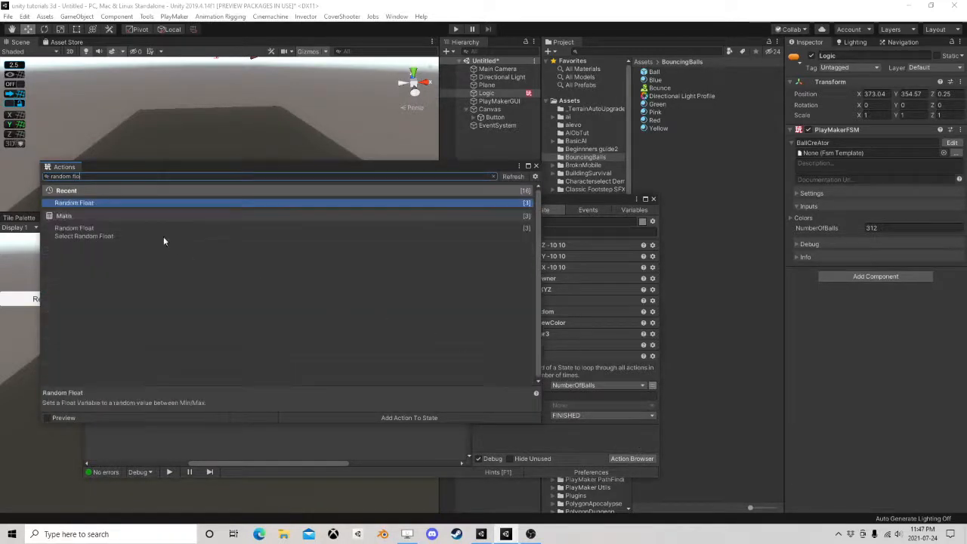
double_click(127, 202)
click(535, 167)
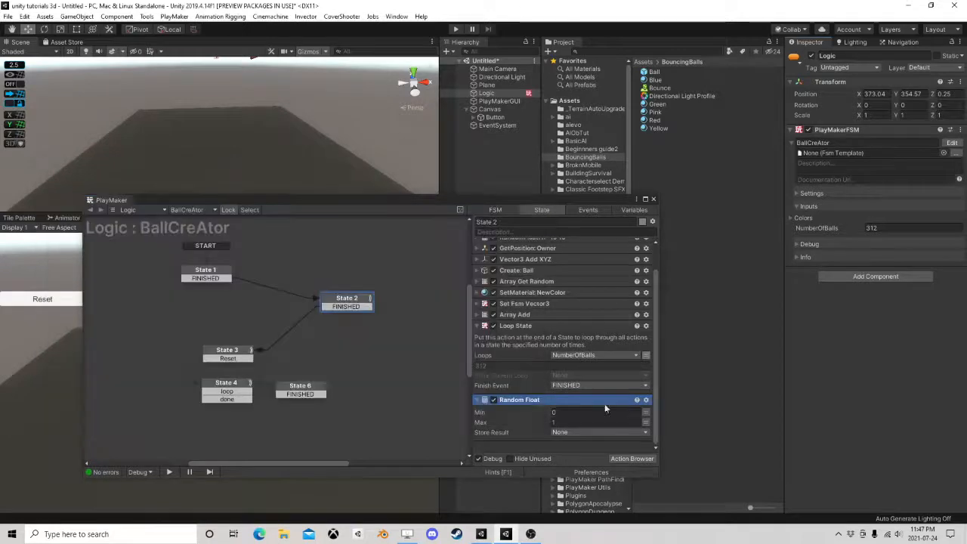
right_click(517, 400)
click(571, 307)
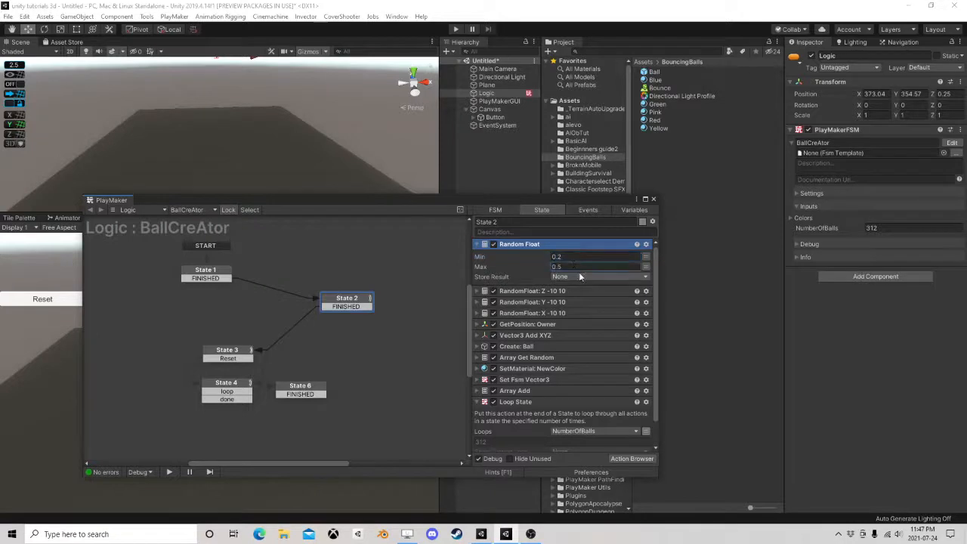
Set the new Random Float's range to 0.2–0.5, store its result in a new variable named Scale, and collapse the action
click(575, 276)
click(580, 334)
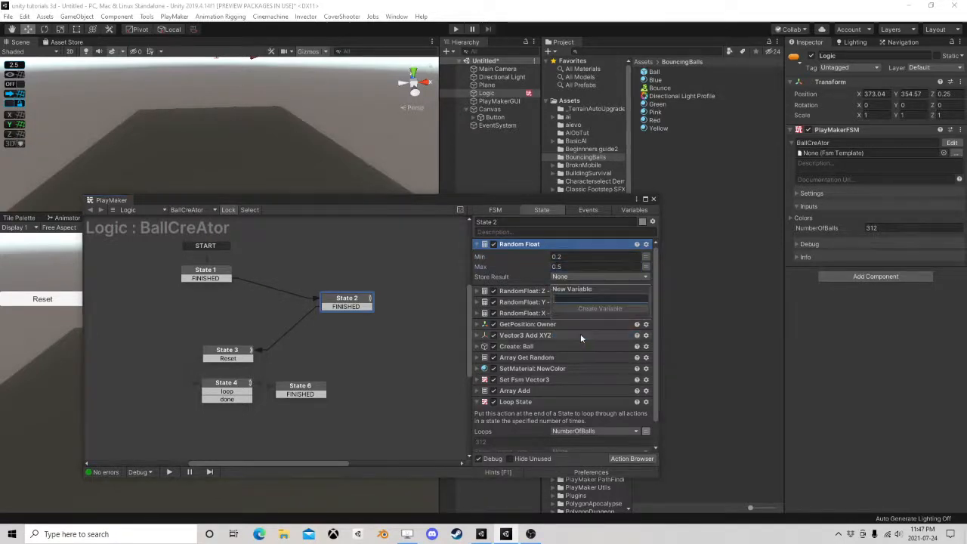
text(Scale)
key(Return)
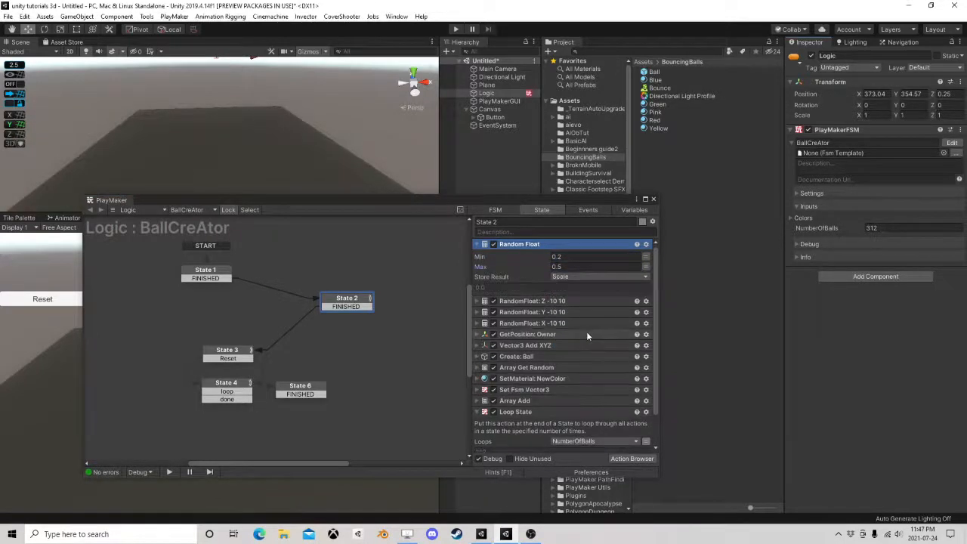
click(521, 244)
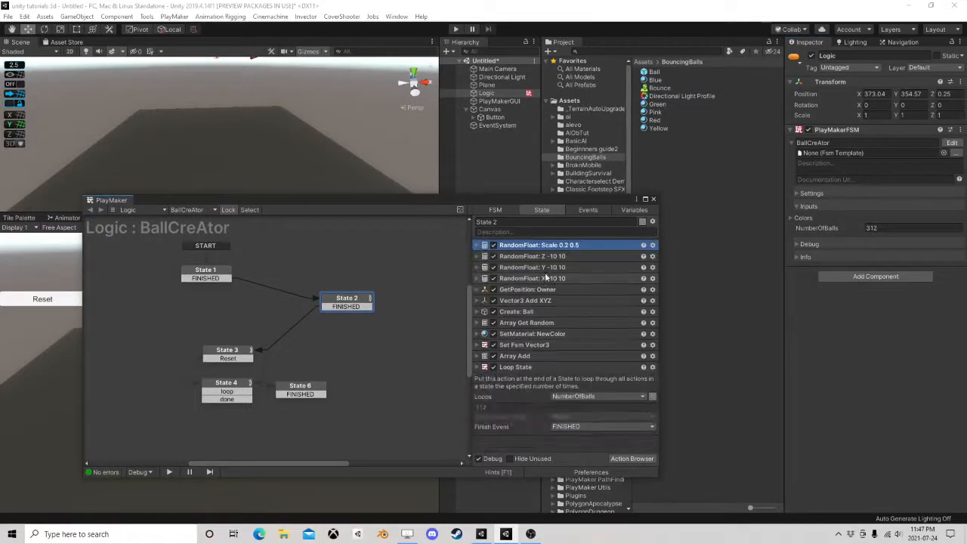
Add a Set Scale action to State 2 and place it directly after the Create: Ball action
click(520, 310)
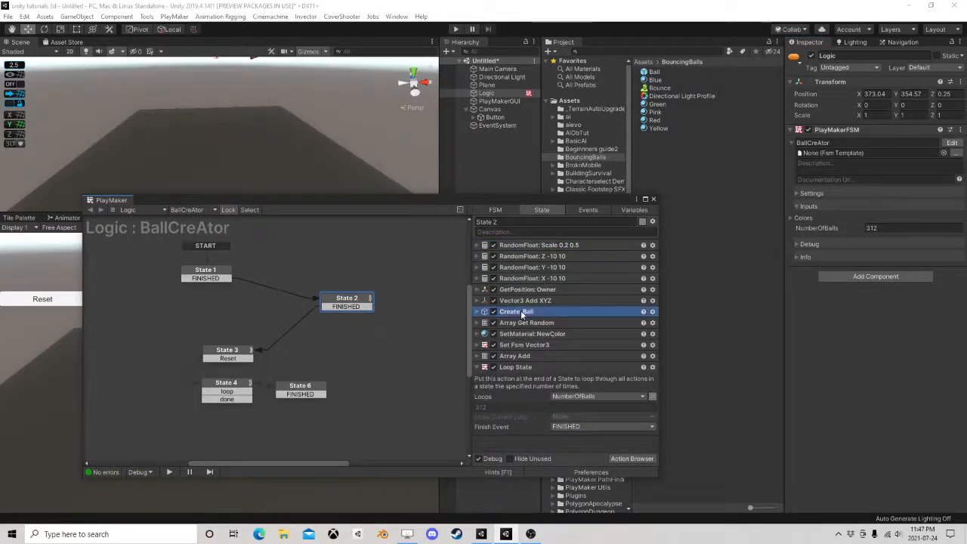
click(631, 457)
text(set sca)
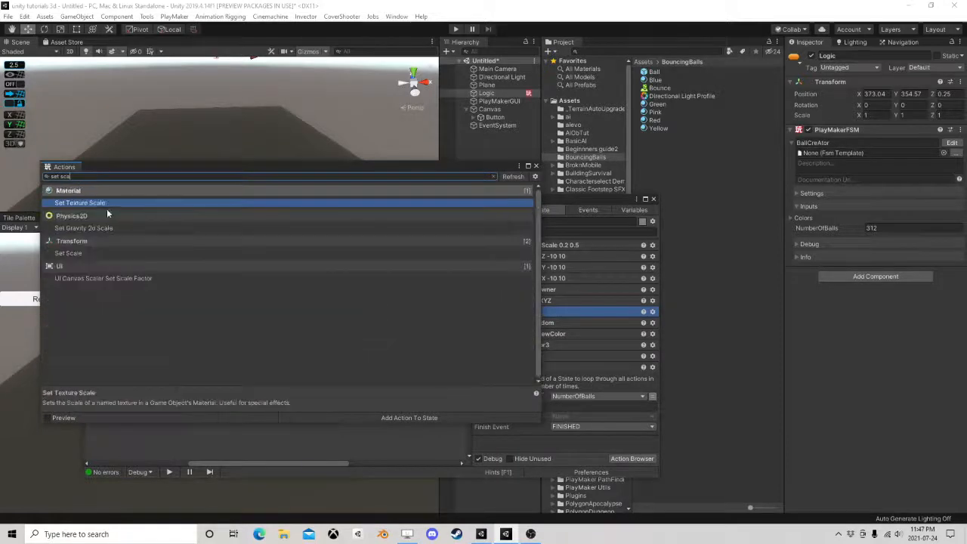
double_click(75, 252)
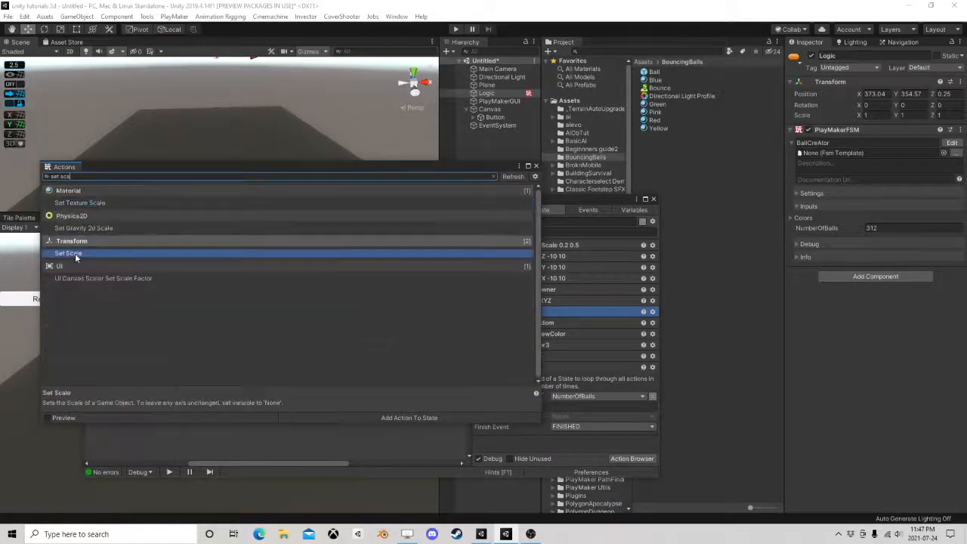
click(535, 166)
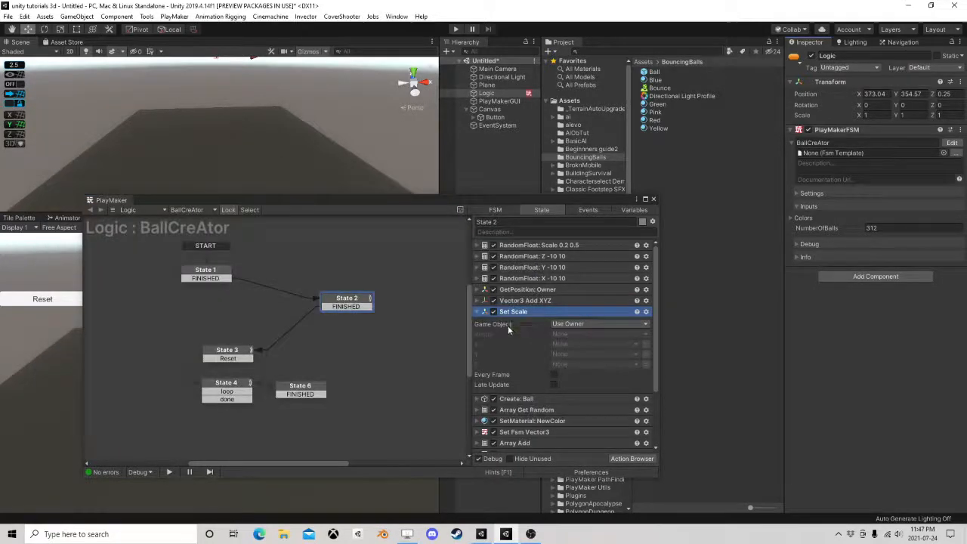
scroll(532, 269, down, 3)
drag(518, 260, 544, 357)
Make the Set Scale action target a specified game object, using the NewBall variable
click(575, 316)
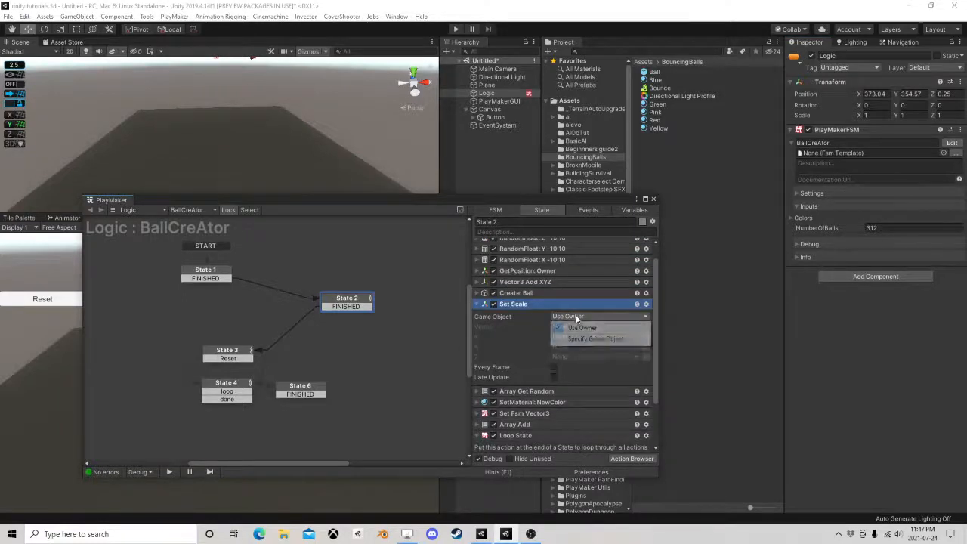
click(596, 338)
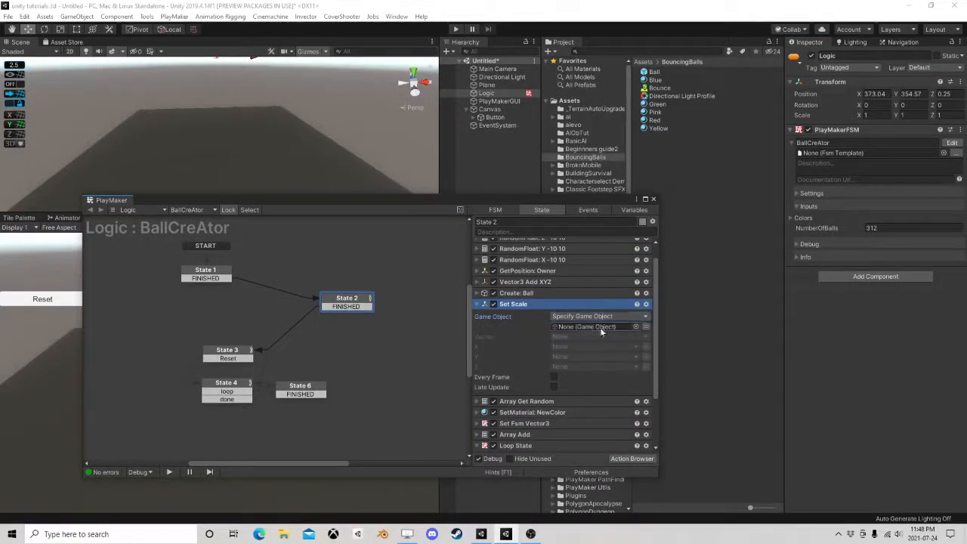
click(649, 326)
click(598, 326)
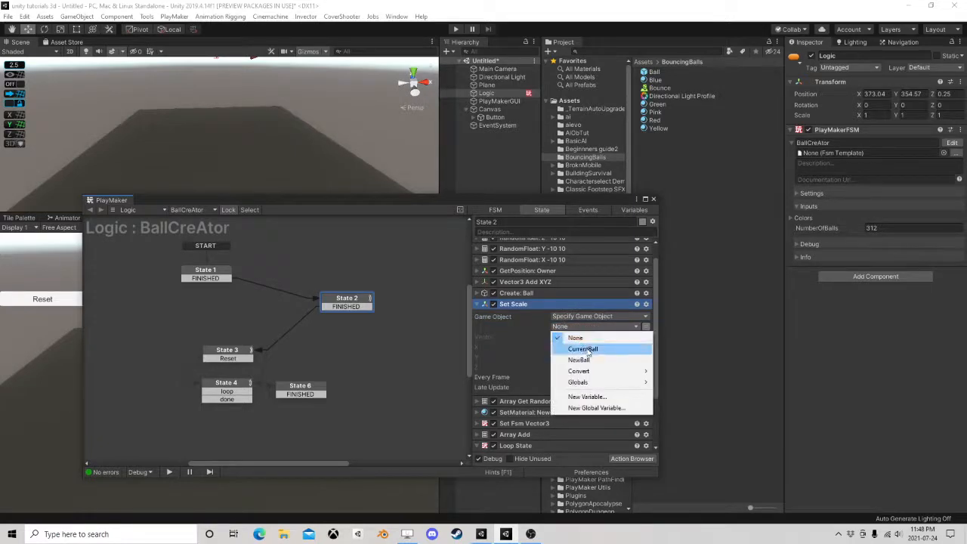
click(589, 360)
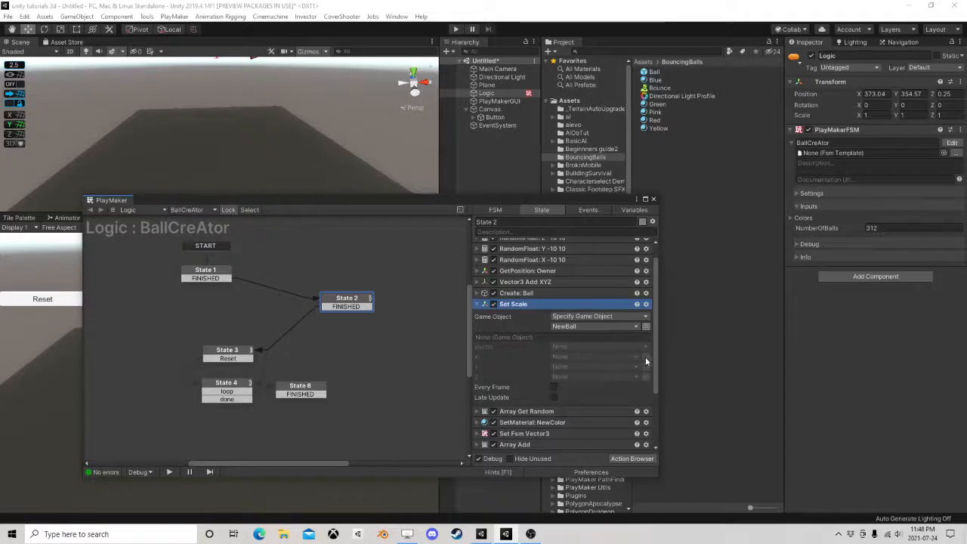
Assign the Scale variable to the Set Scale action's X, Y and Z, and collapse the action
click(602, 356)
click(571, 378)
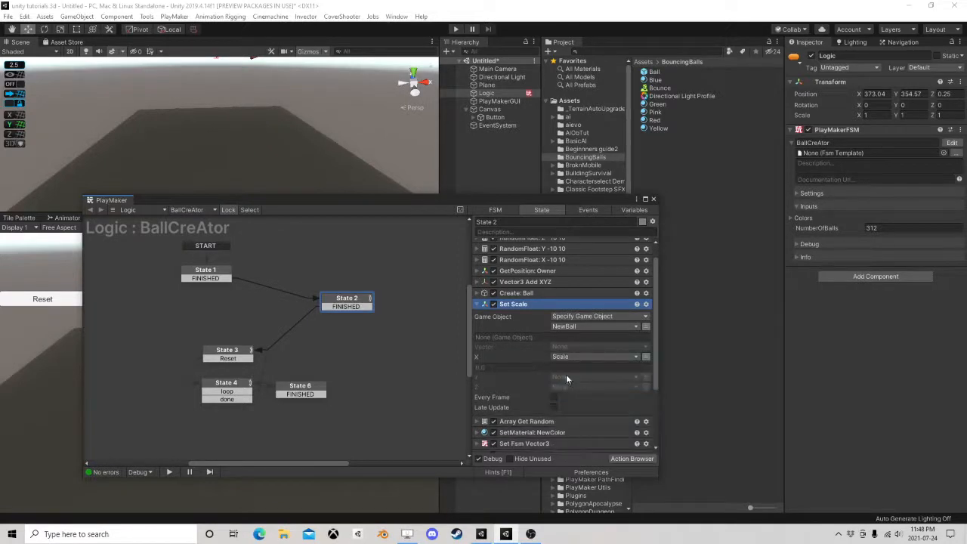
click(572, 377)
click(573, 399)
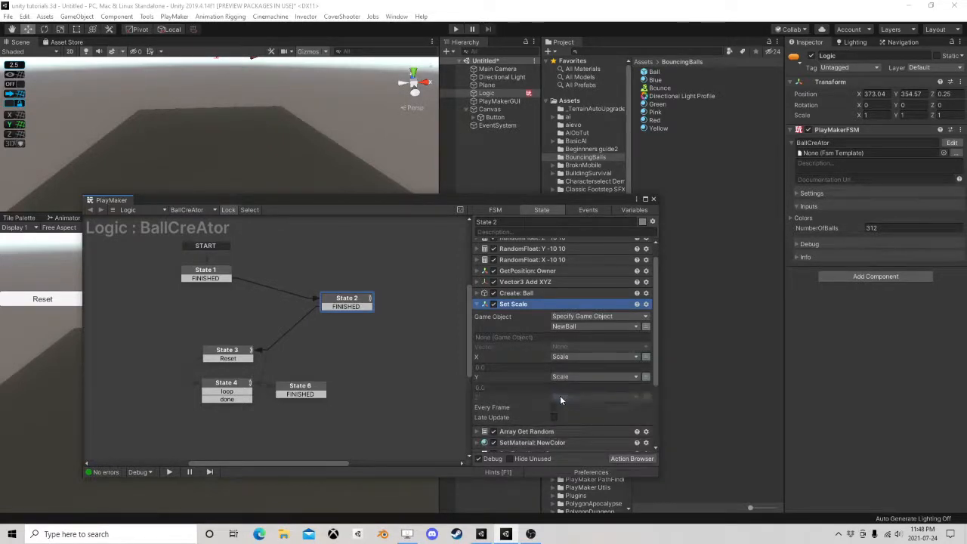
click(560, 396)
click(576, 419)
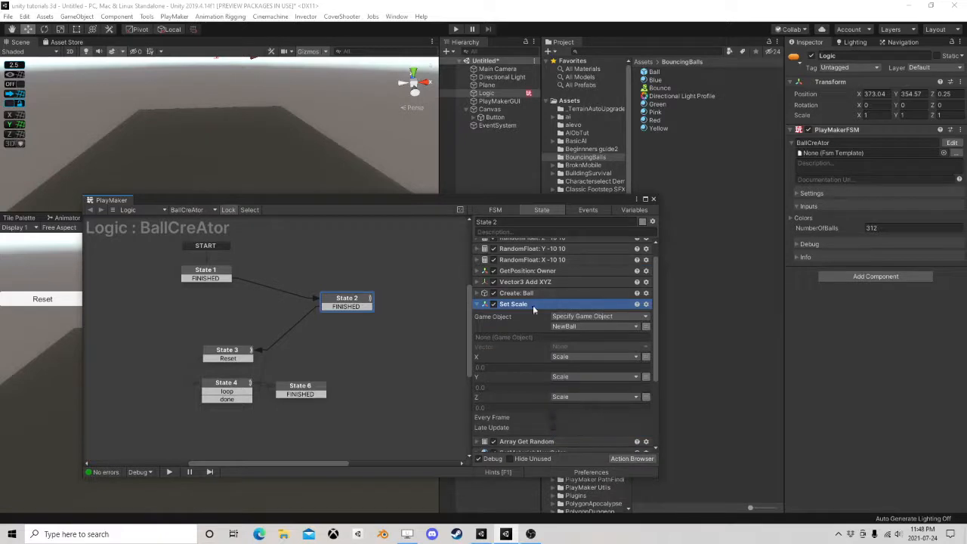
click(476, 303)
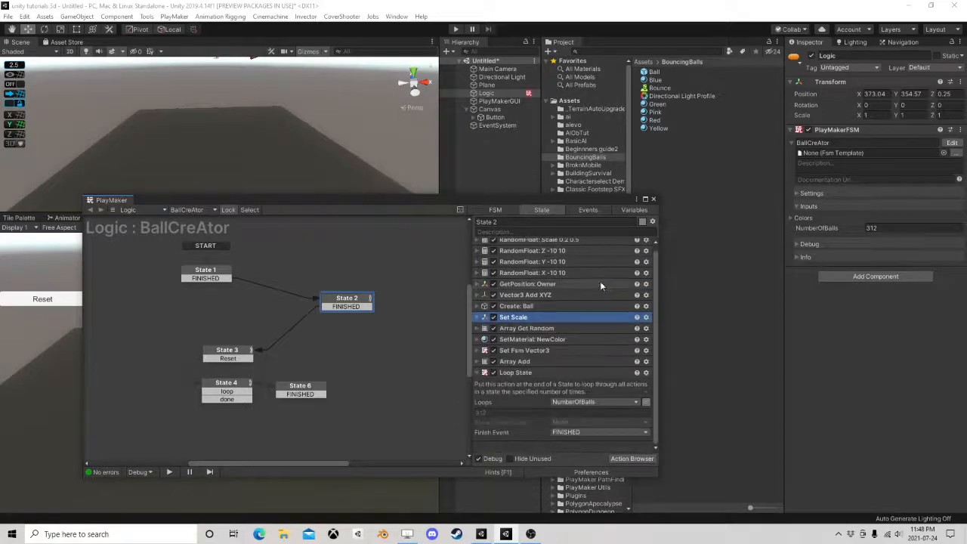
Play the scene with the PlayMaker editor closed and open the Directional Light Profile used by the Main Camera's Post-process Volume
click(652, 201)
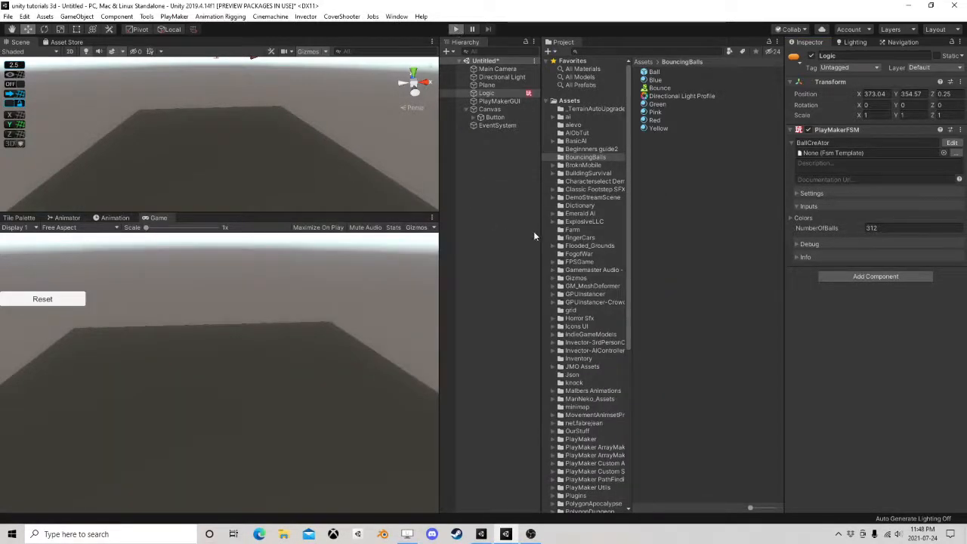
key(ctrl+p)
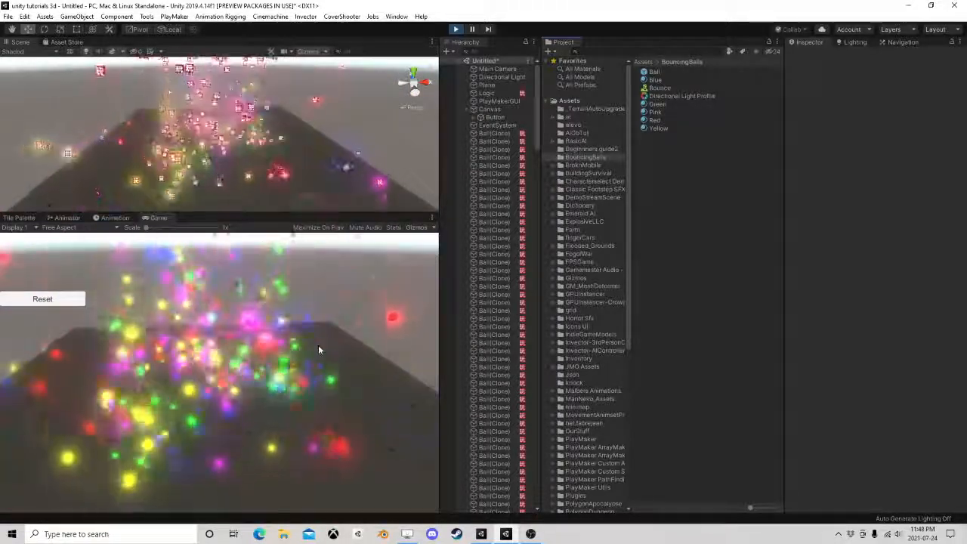
click(492, 69)
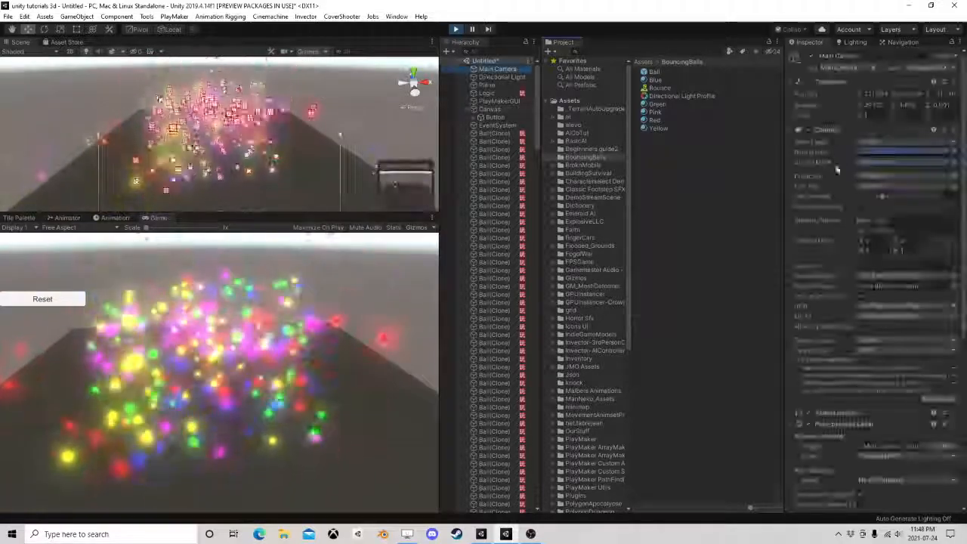
scroll(868, 323, down, 6)
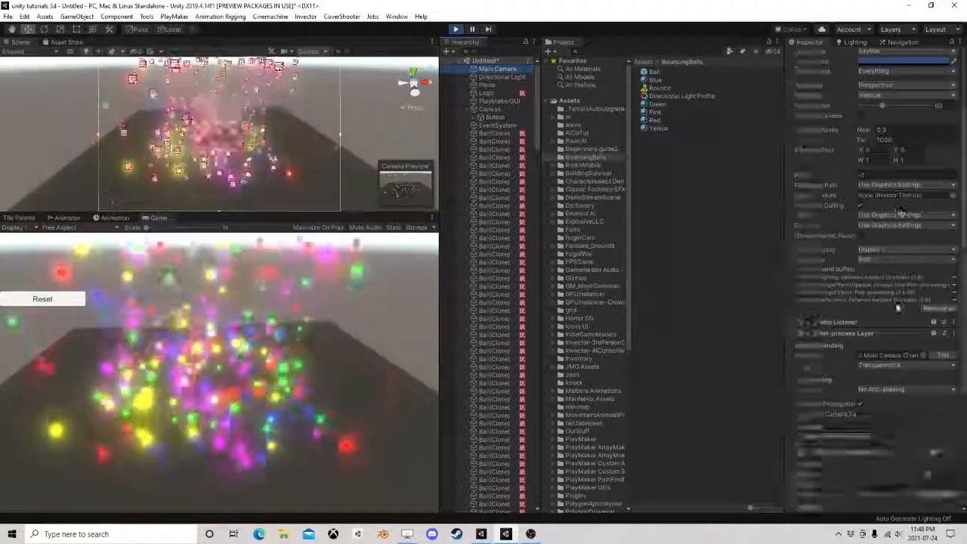
double_click(880, 313)
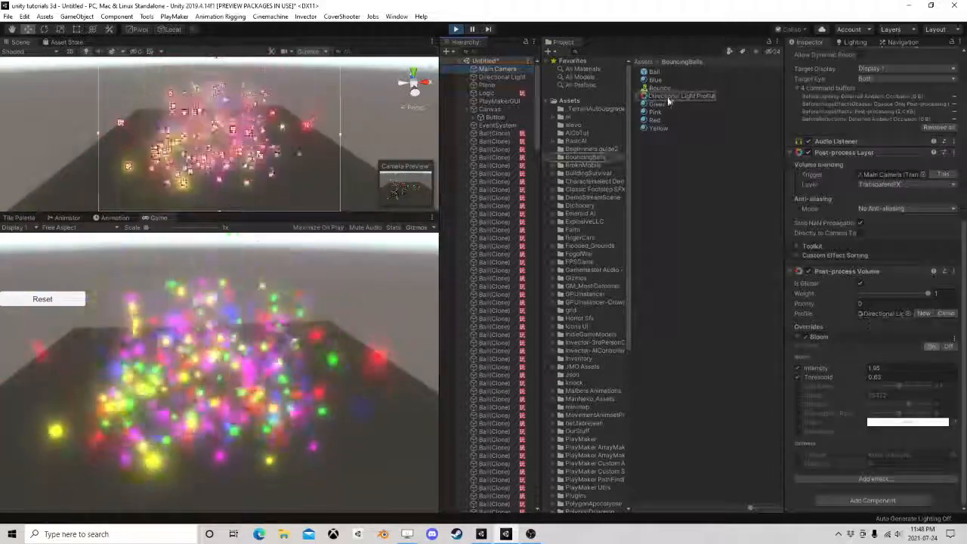
Set the Directional Light Profile's Bloom threshold to 5 and its intensity to 10.72
mouse_move(850, 123)
mouse_down()
mouse_move(944, 124)
mouse_move(8, 123)
mouse_move(938, 123)
mouse_move(812, 129)
mouse_move(875, 135)
mouse_move(852, 134)
mouse_up()
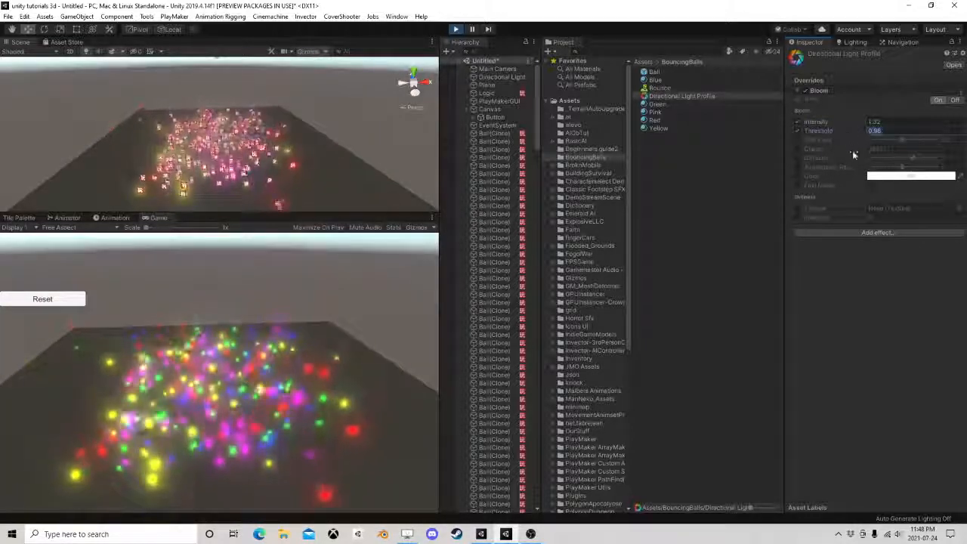
text(2)
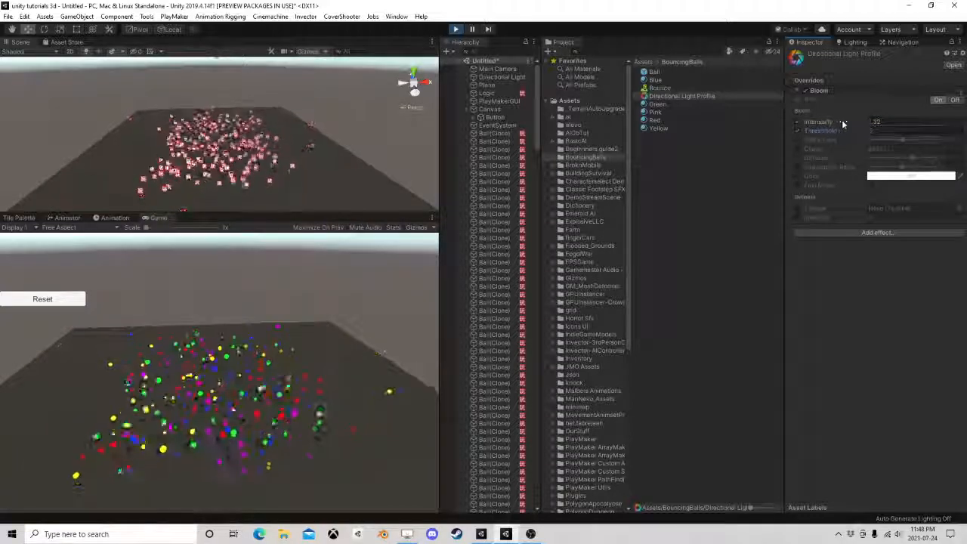
drag(920, 123, 24, 125)
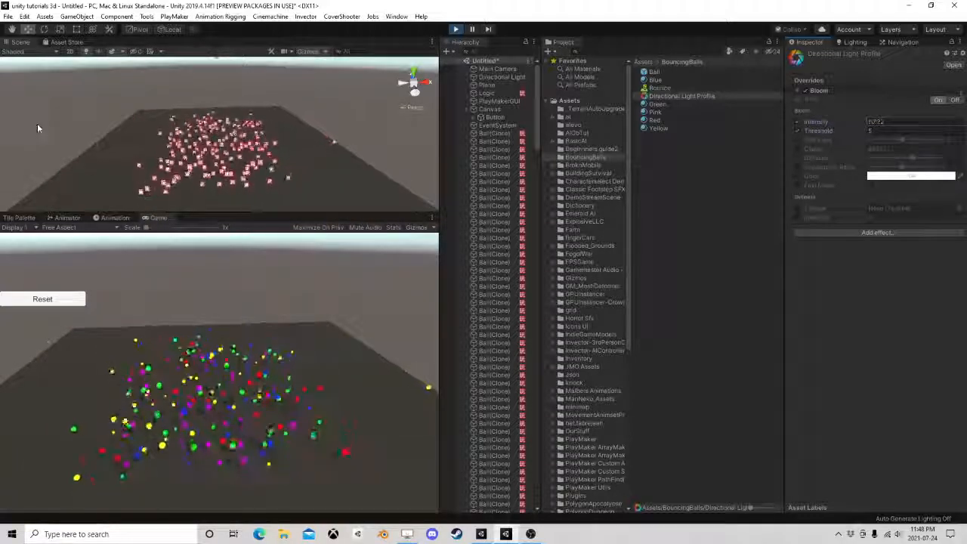
Raise the Blue material's emission color intensity to 6.8 while the scene is playing
click(655, 80)
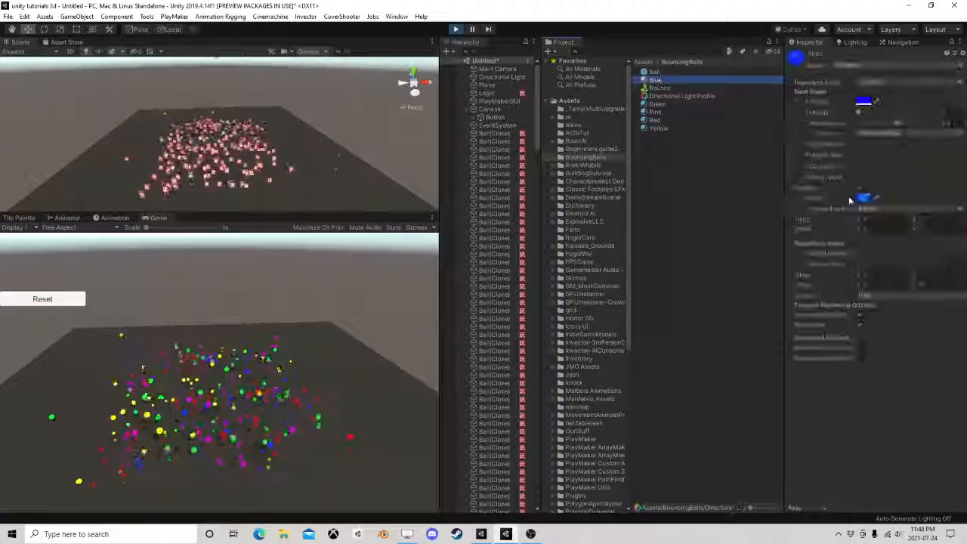
click(864, 197)
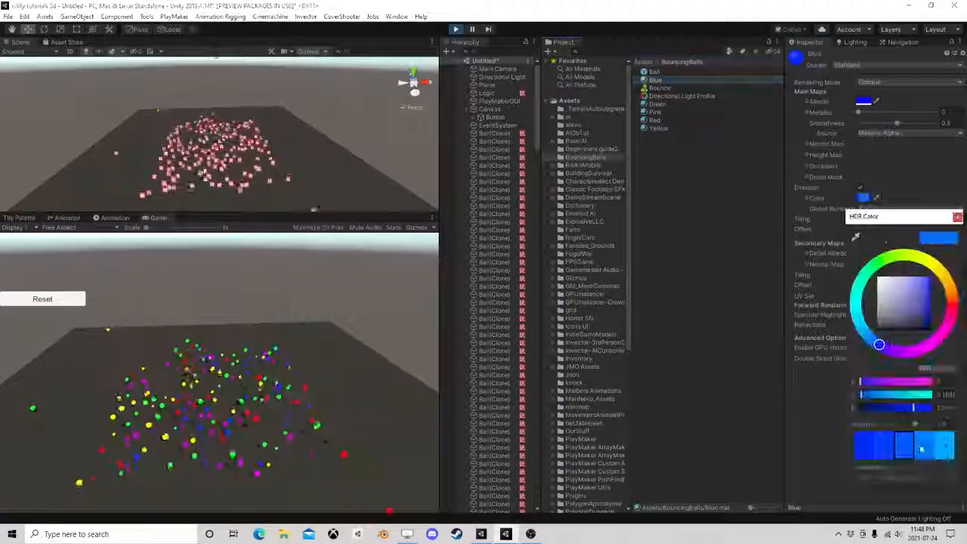
click(922, 448)
click(922, 449)
click(923, 450)
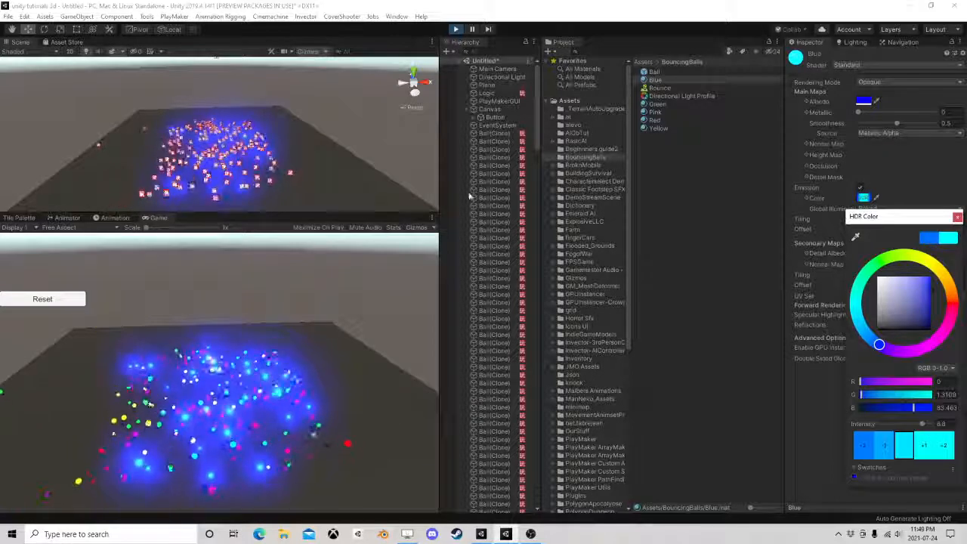
Stop play mode and set the Blue material's emission color intensity to 7
click(457, 31)
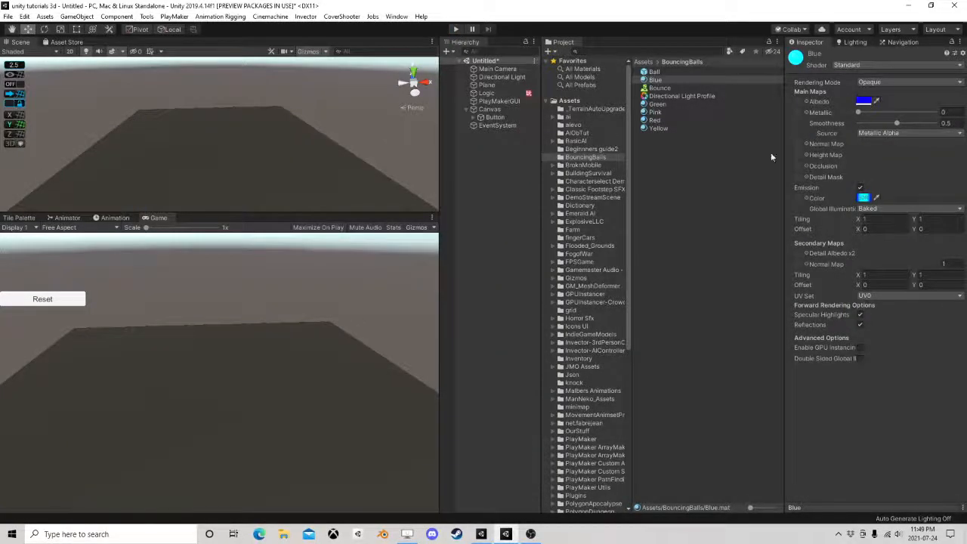
click(863, 198)
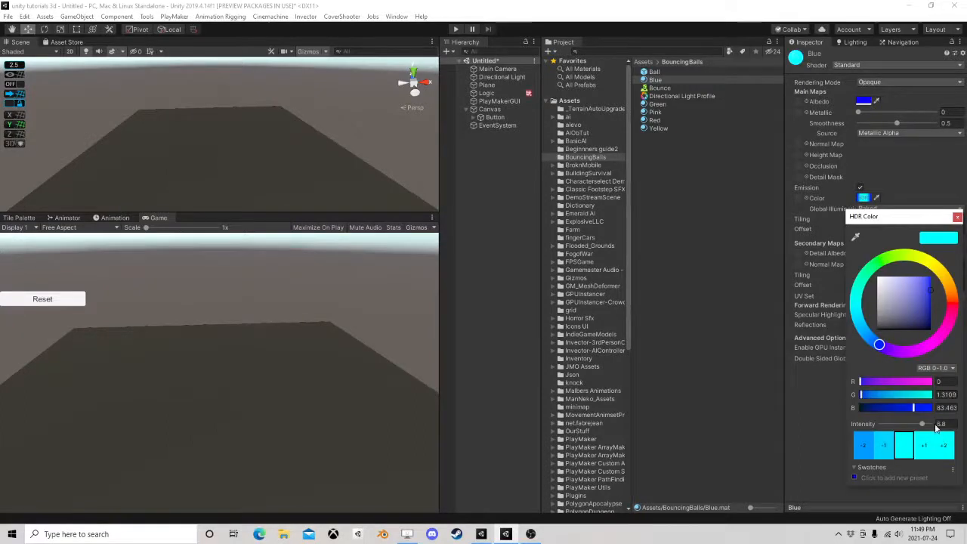
drag(947, 425, 910, 426)
text(7)
Set the Green material's emission color intensity to 7
click(659, 105)
click(661, 105)
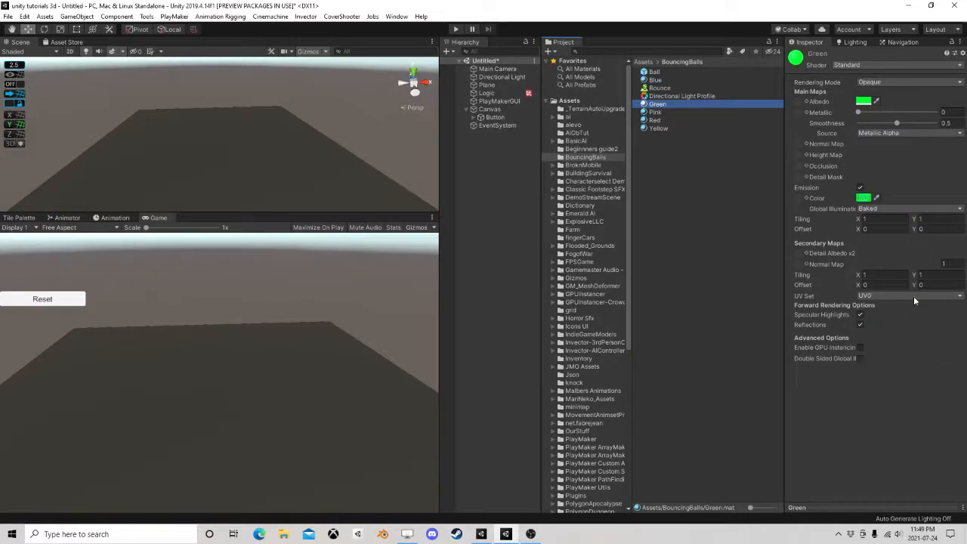
click(863, 198)
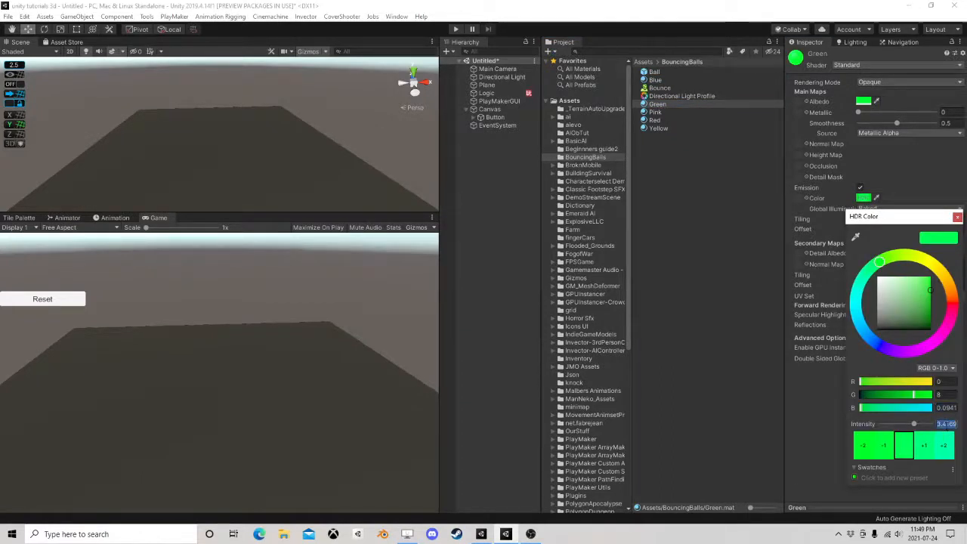
text(7)
Set the Pink material's emission color intensity to 7
click(655, 114)
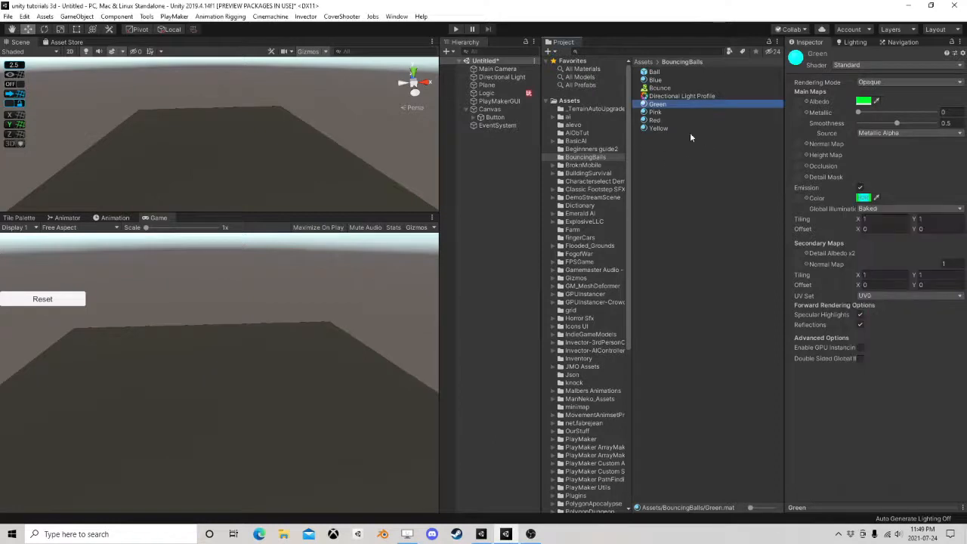
click(655, 113)
click(863, 198)
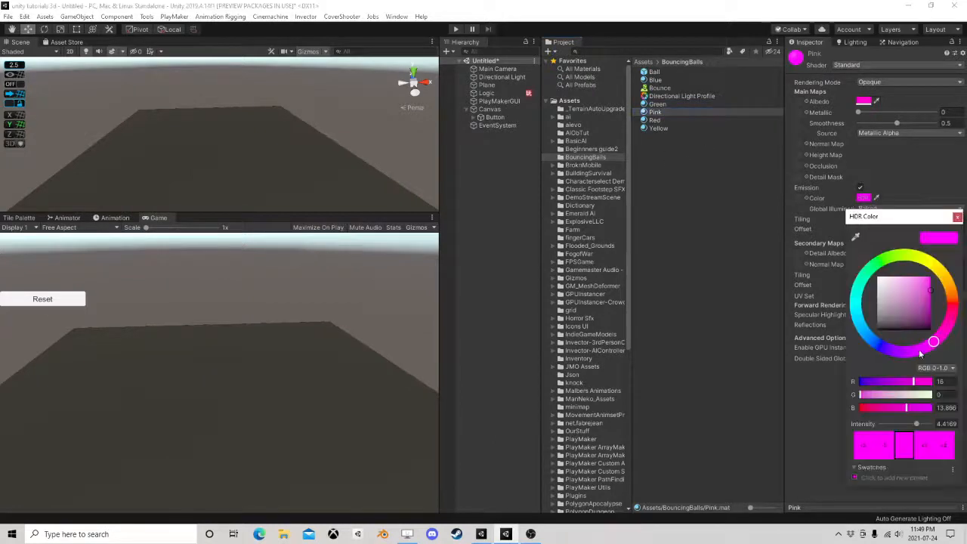
key(Tab)
text(7)
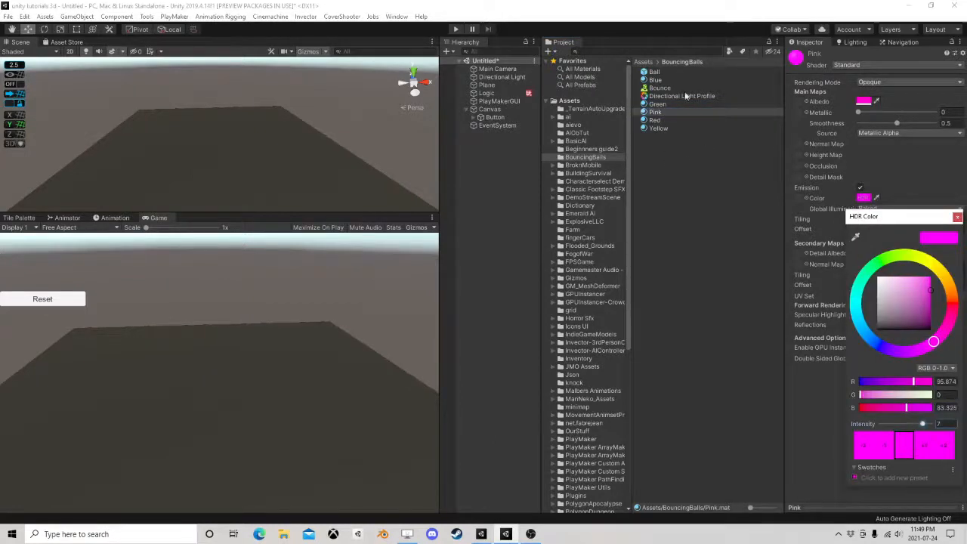
Set the Red material's emission color intensity to 7
click(655, 121)
click(654, 120)
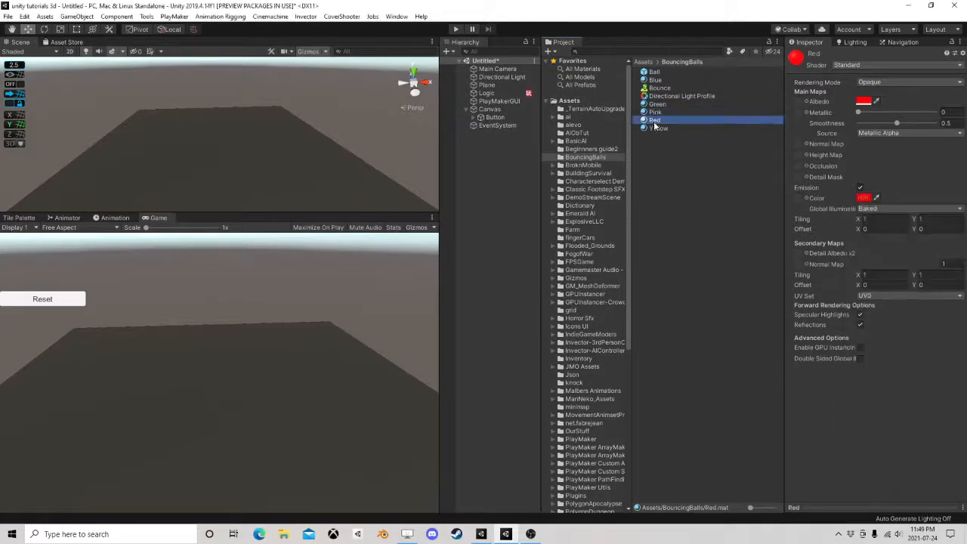
click(865, 198)
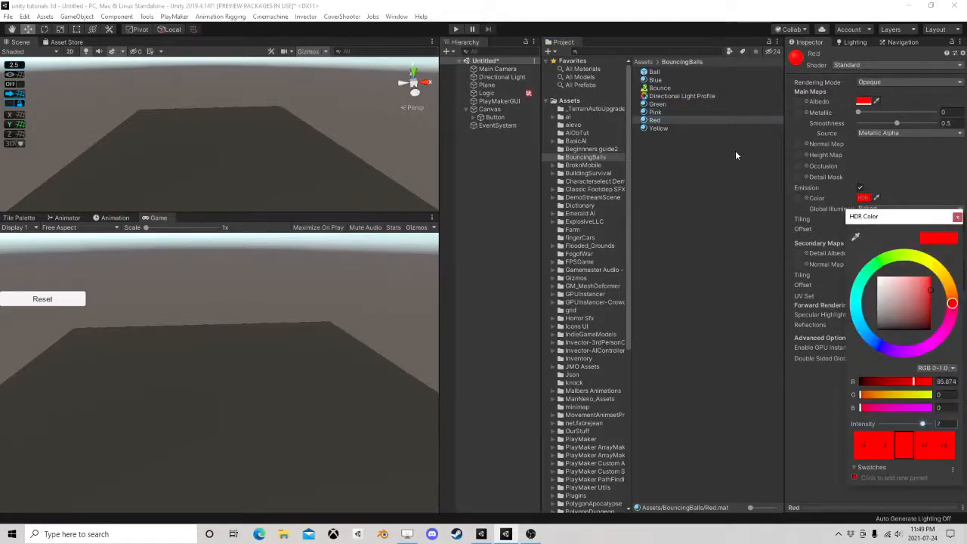
Set the Yellow material's emission color intensity to 7
click(661, 126)
click(660, 128)
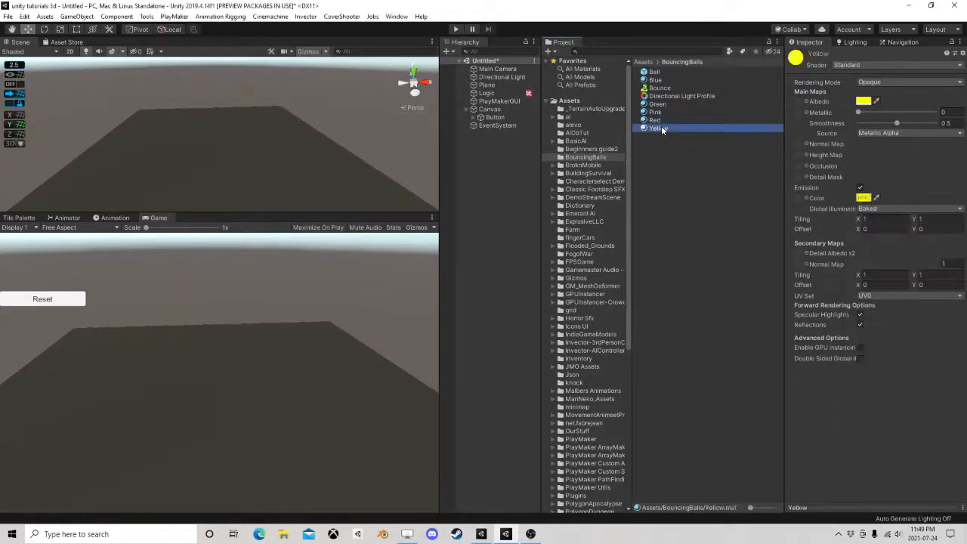
click(862, 197)
click(944, 423)
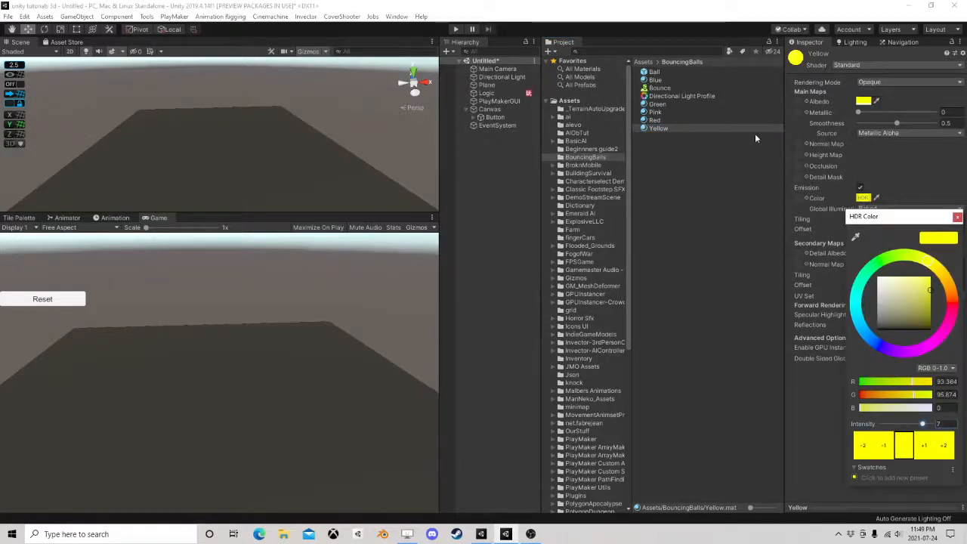
Play the scene and tune the Directional Light Profile's Bloom, lowering the intensity to about 2.5 and raising the threshold above 7
click(667, 95)
click(668, 96)
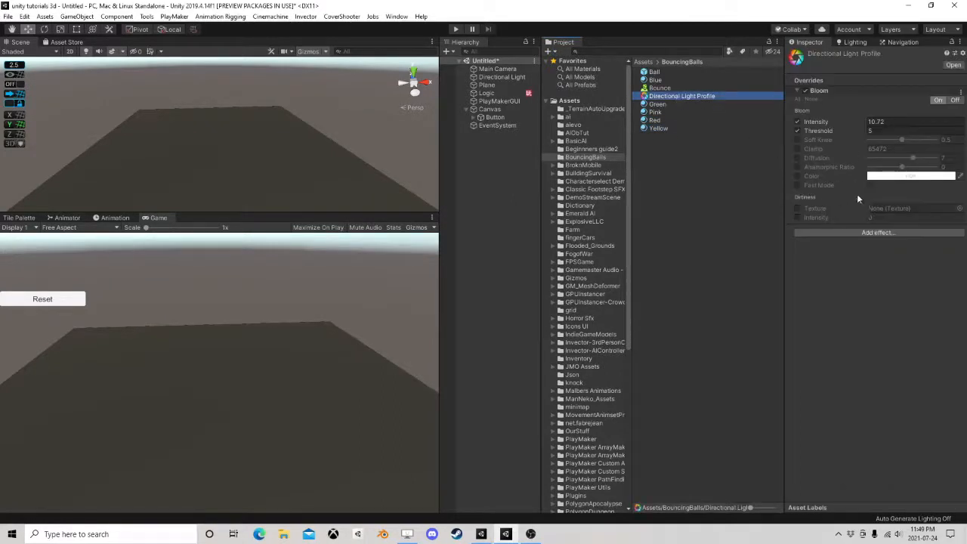
click(455, 29)
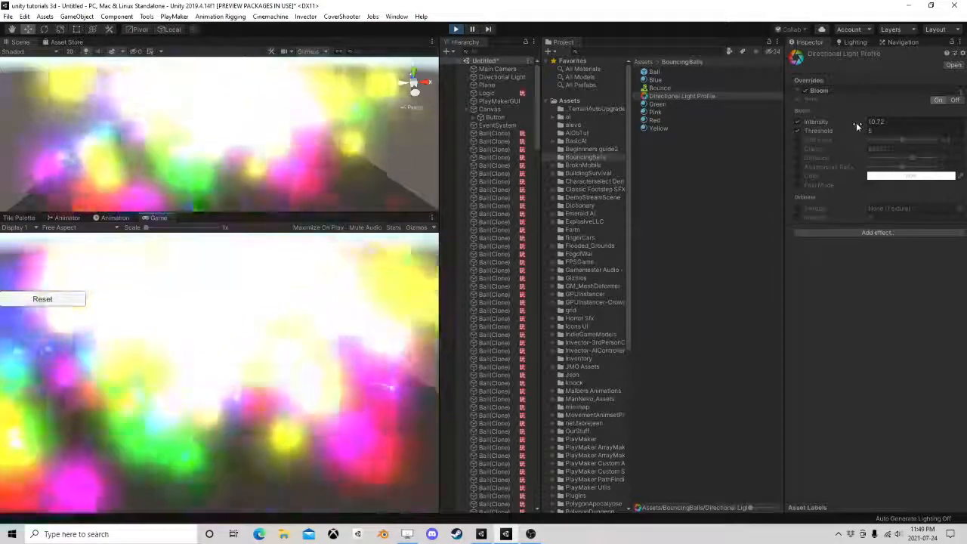
drag(852, 121, 668, 132)
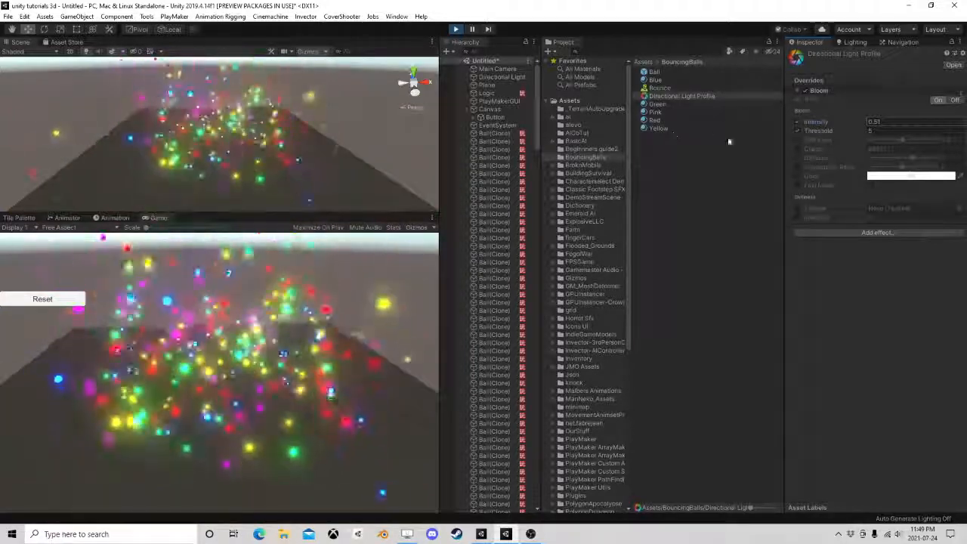
drag(832, 131, 850, 125)
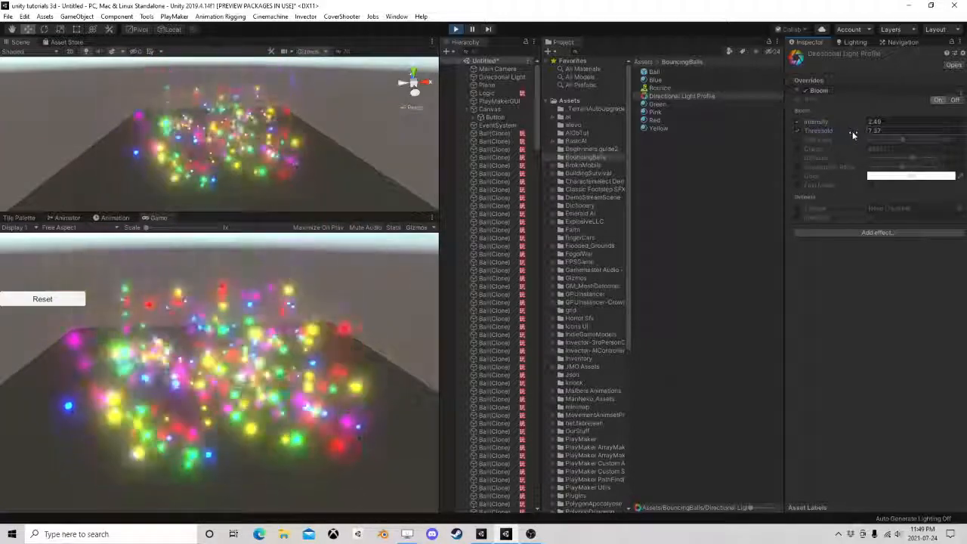
drag(855, 130, 872, 131)
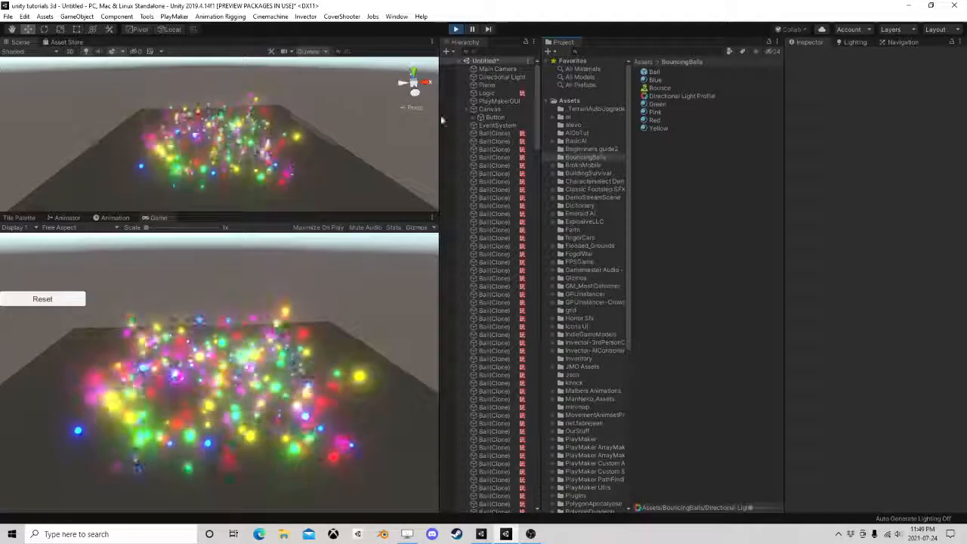
Restart the scene in play mode and reset the balls to check the tuned glow
click(456, 29)
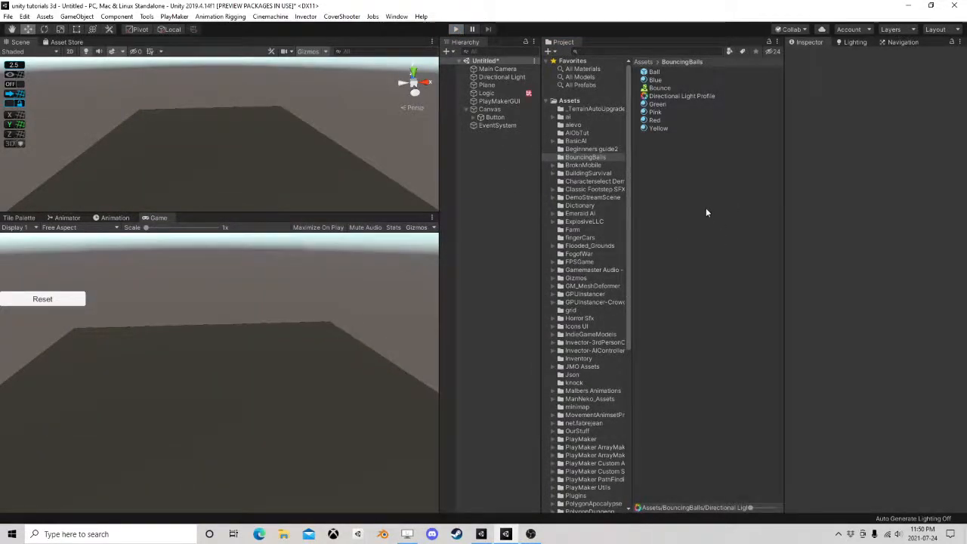
key(ctrl+p)
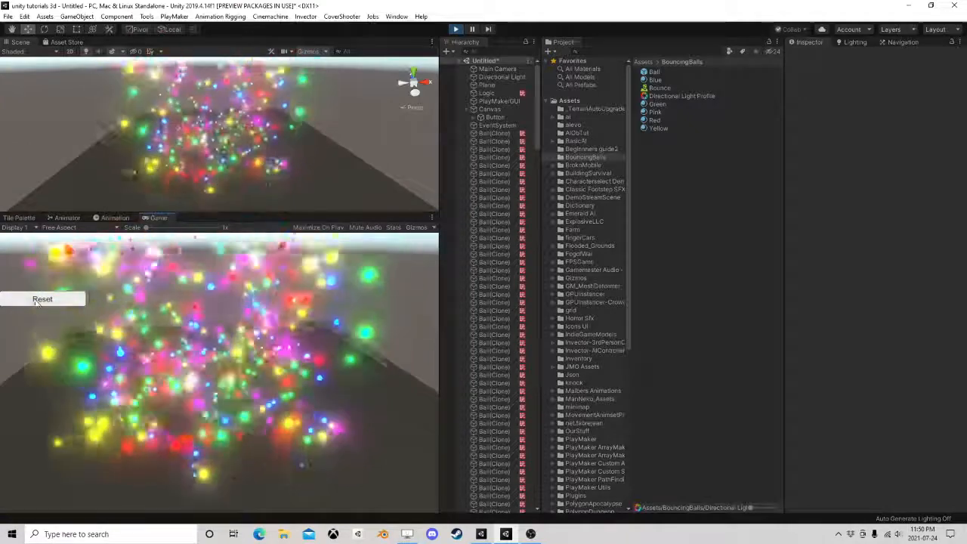
click(41, 300)
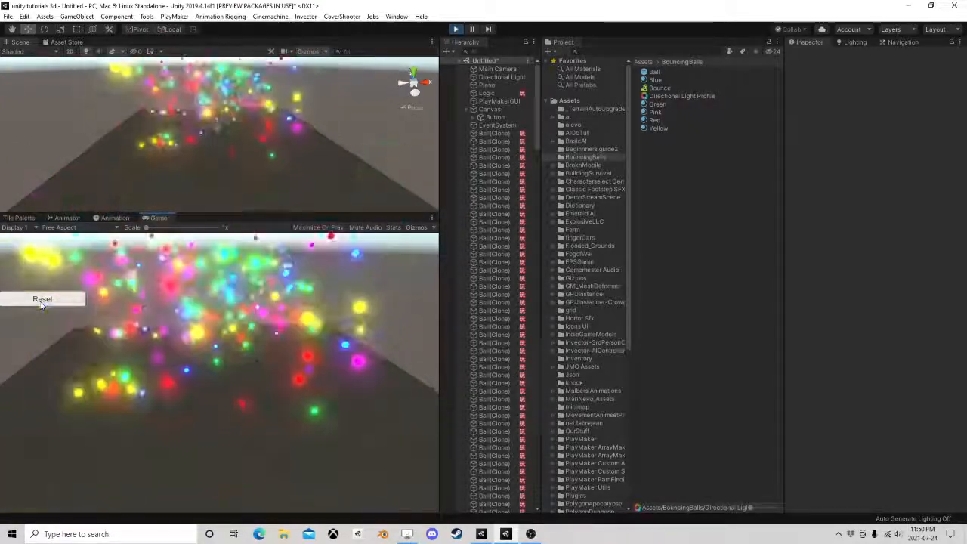
Try Bounciness values of 0.45, 0.6 and 0.84 on the Bounce physics material, resetting the balls between them, and finish with 1
click(665, 96)
click(658, 88)
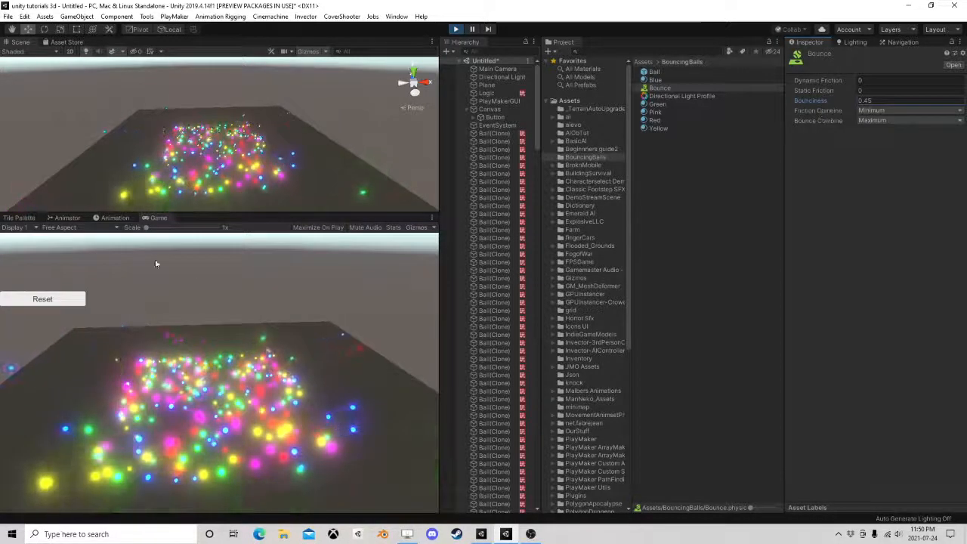
click(62, 299)
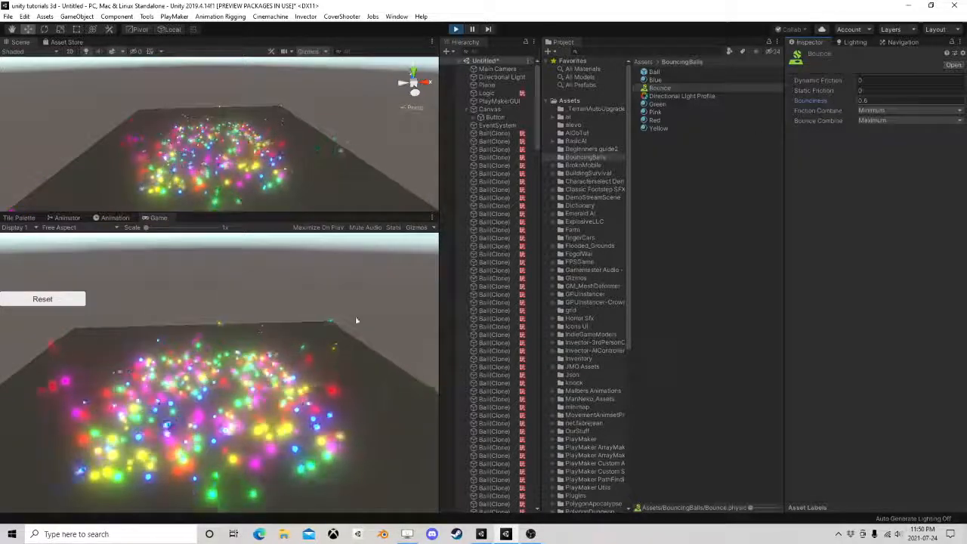
click(45, 300)
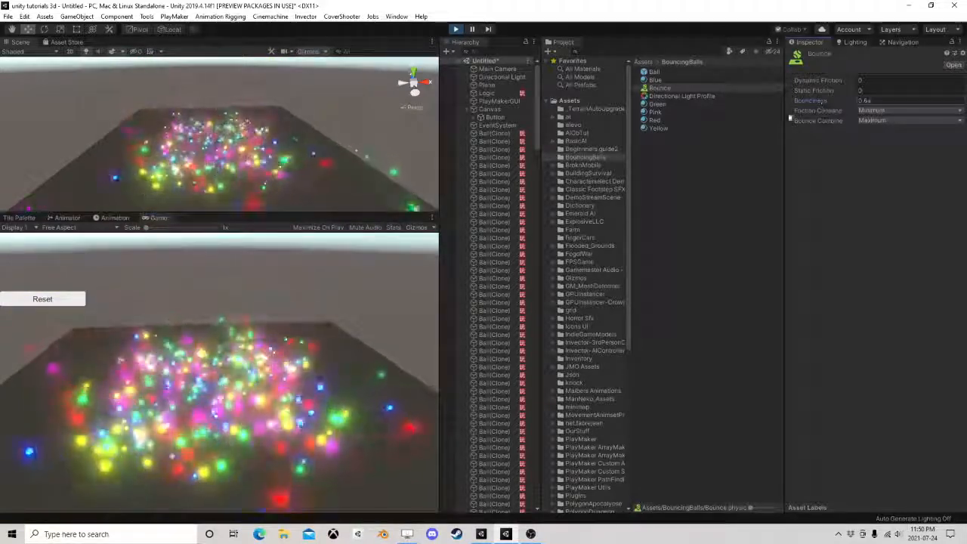
click(80, 298)
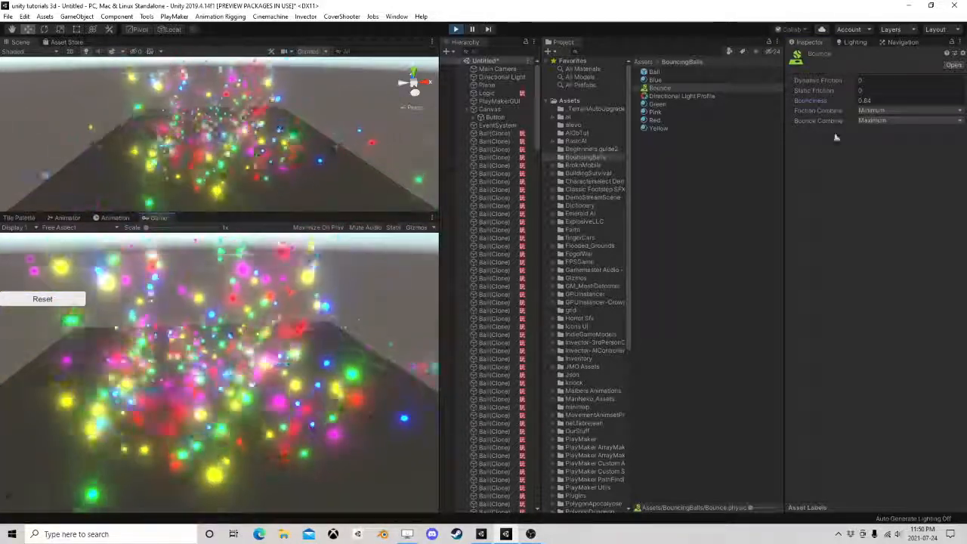
drag(809, 101, 827, 101)
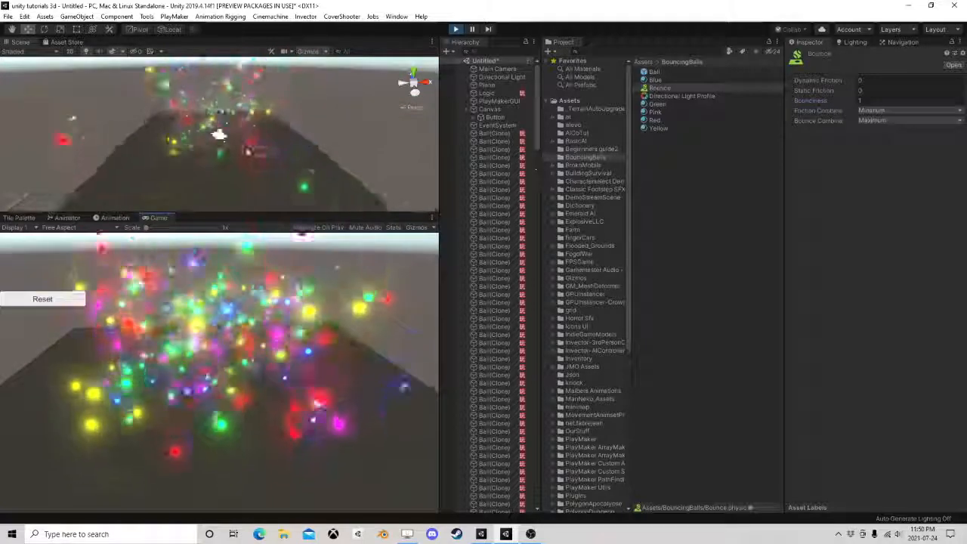
Inspect the bouncing balls from several angles and distances in the Scene view, temporarily enlarging it over the Game view
right_drag(270, 154, 262, 129)
scroll(188, 173, down, 4)
middle_drag(188, 173, 294, 133)
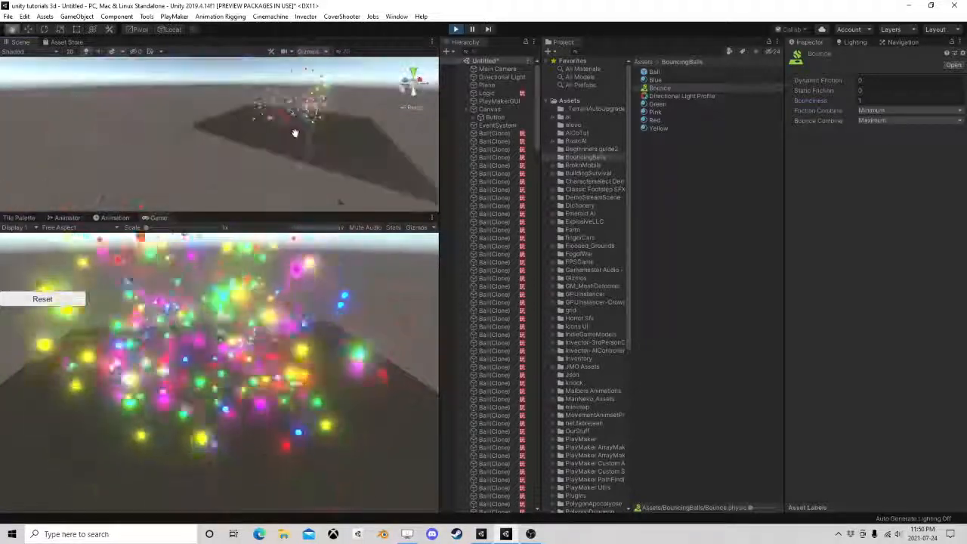
right_drag(265, 146, 414, 142)
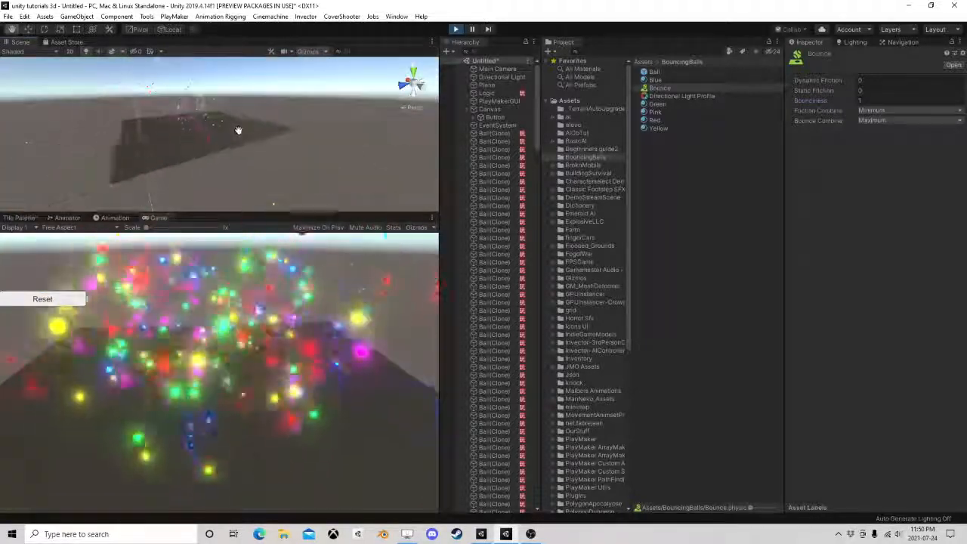
right_drag(278, 148, 265, 142)
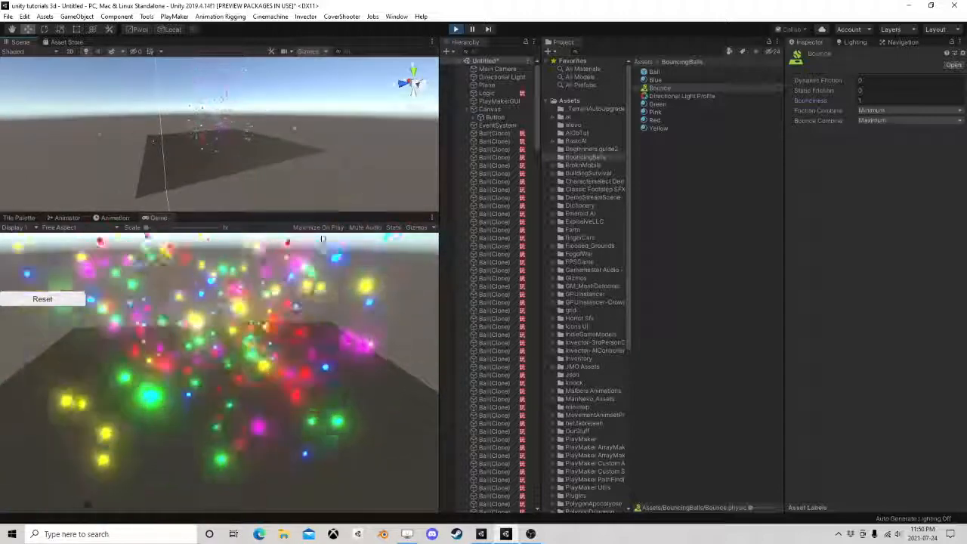
drag(270, 214, 285, 336)
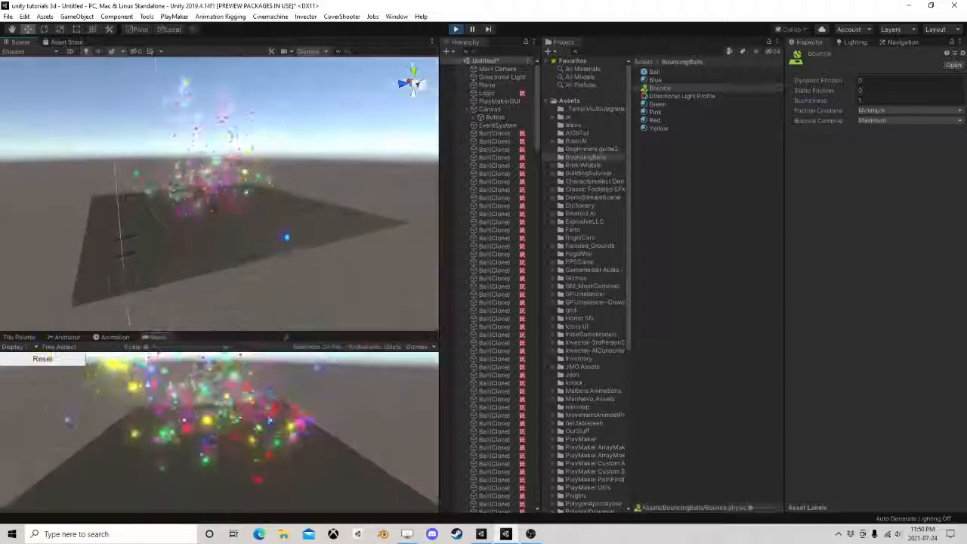
right_drag(248, 245, 330, 298)
right_drag(332, 181, 381, 204)
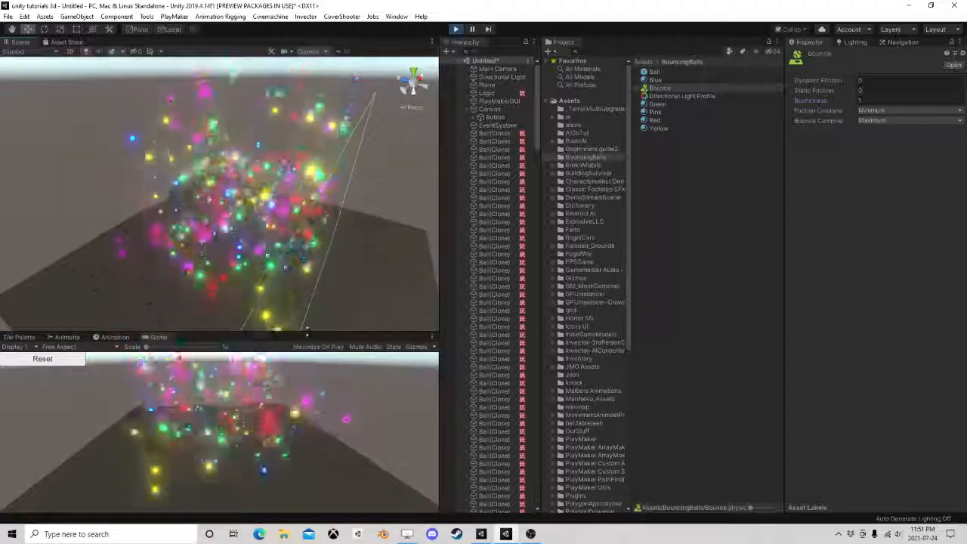
drag(309, 332, 333, 244)
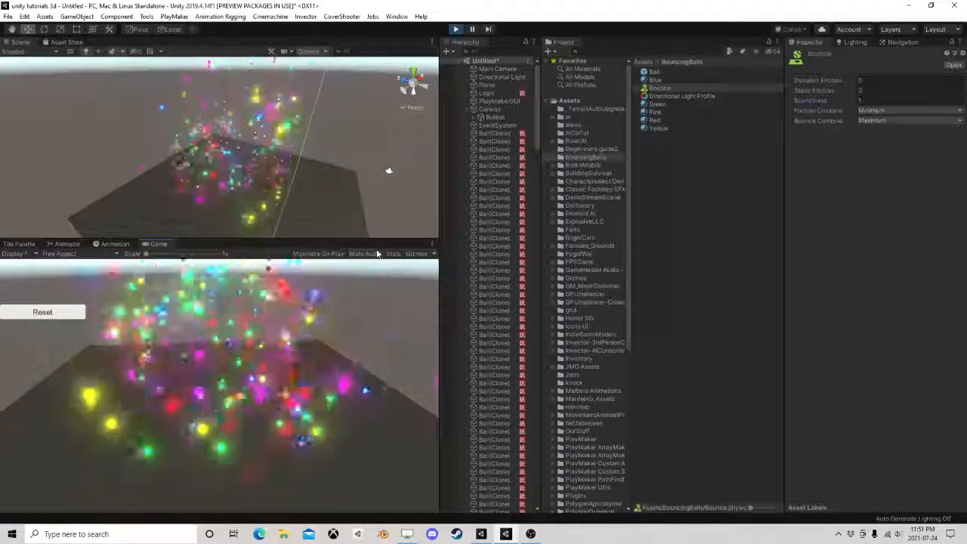
Capture rectangular screen snips of the glowing balls above the plane in the Game view
key(super+shift+s)
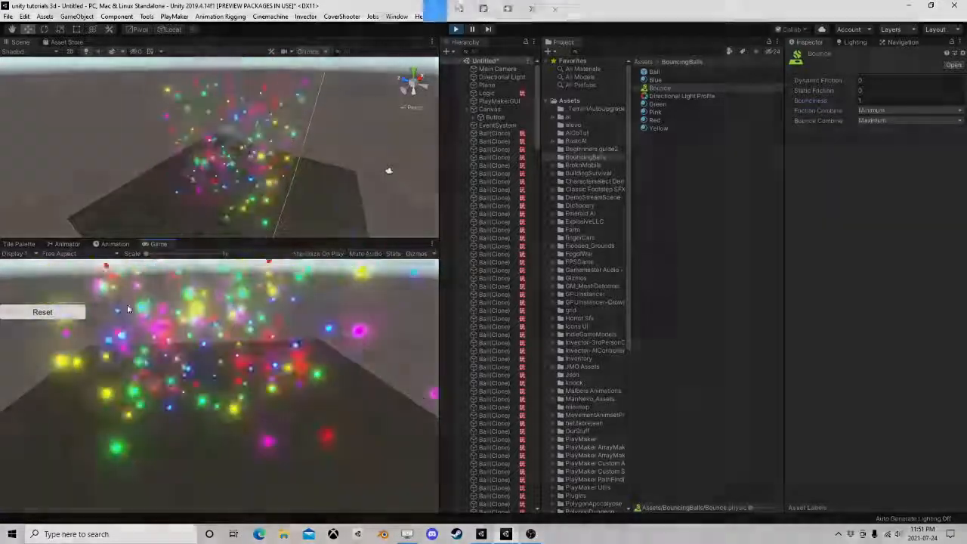
drag(62, 280, 253, 342)
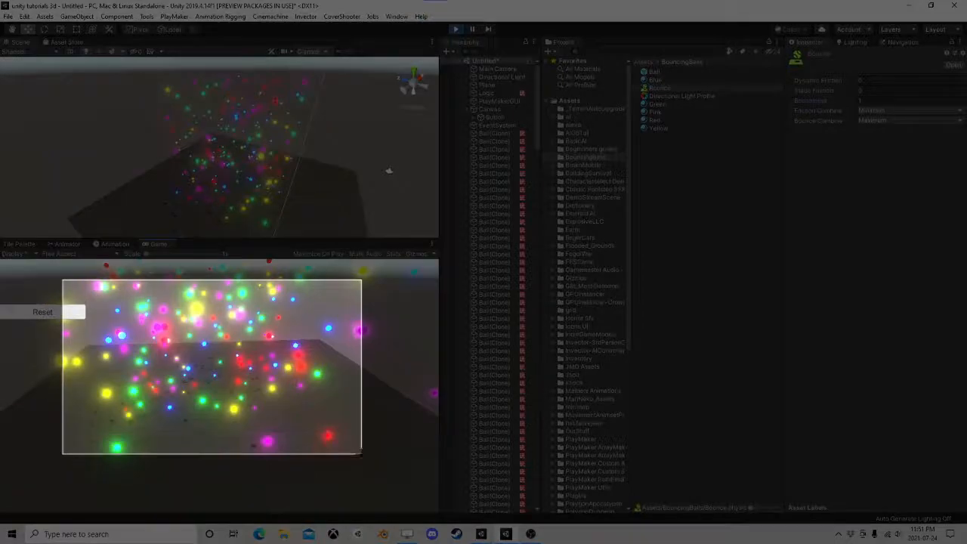
drag(370, 461, 370, 461)
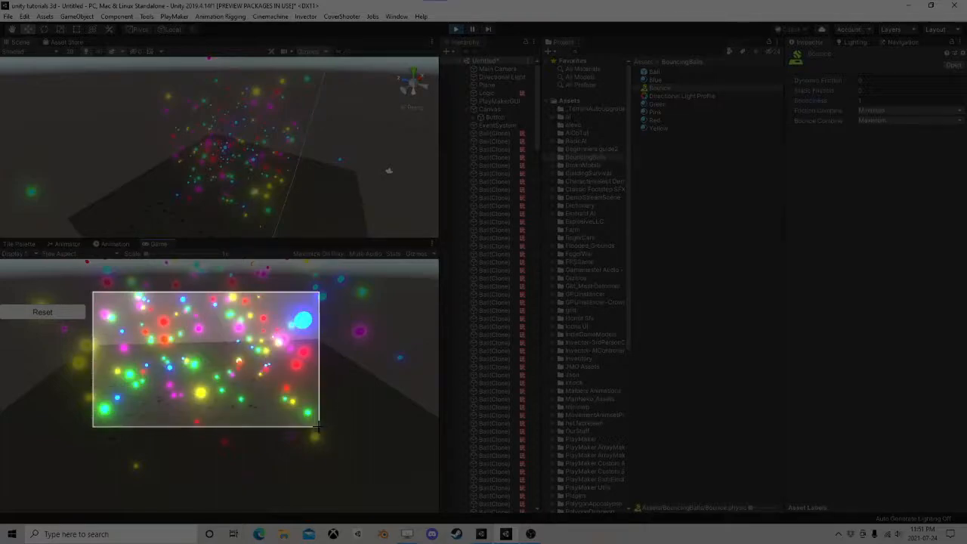
drag(319, 427, 319, 426)
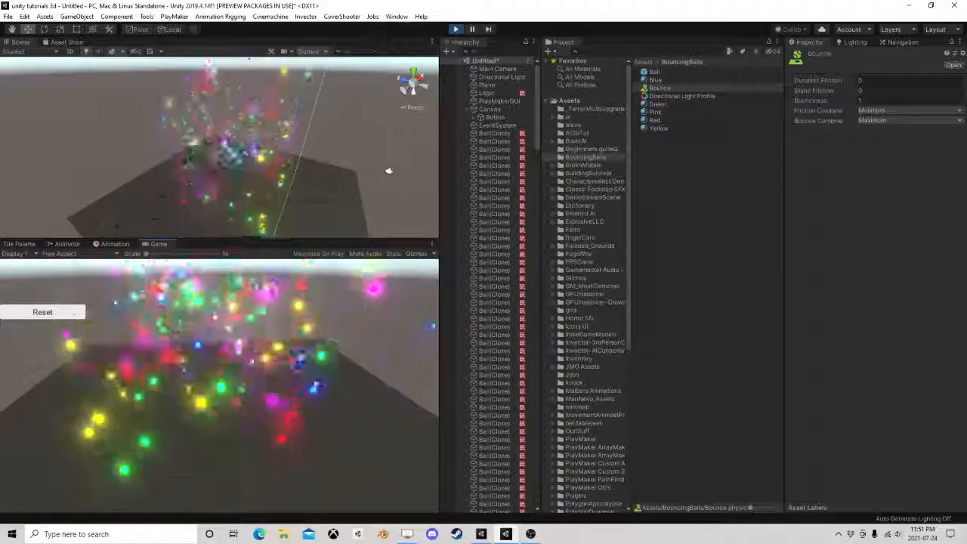
Stop playing the scene and switch to OBS
click(455, 29)
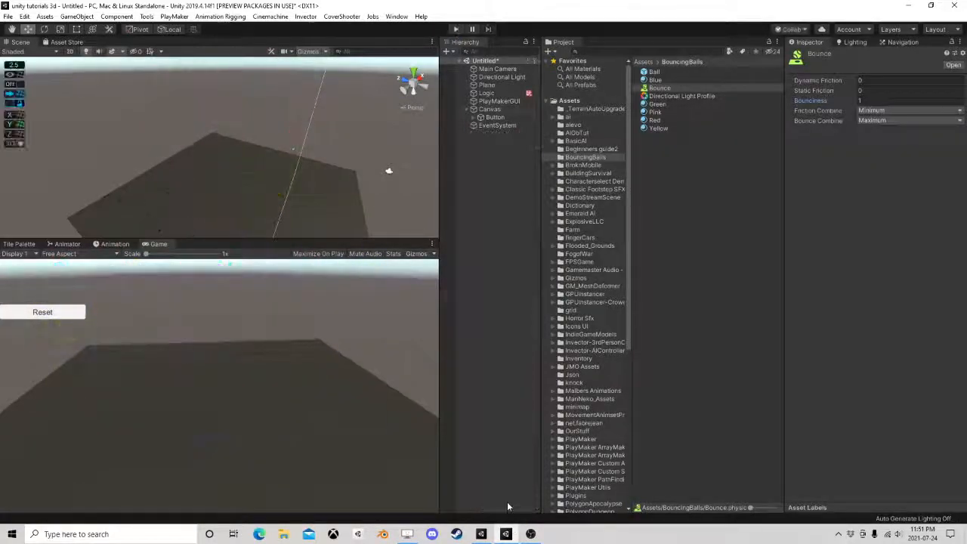
click(530, 533)
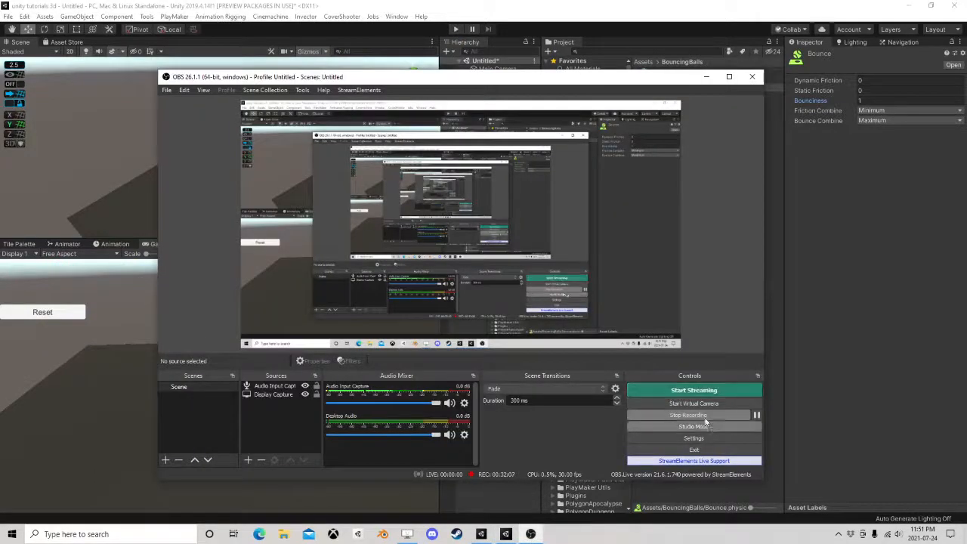